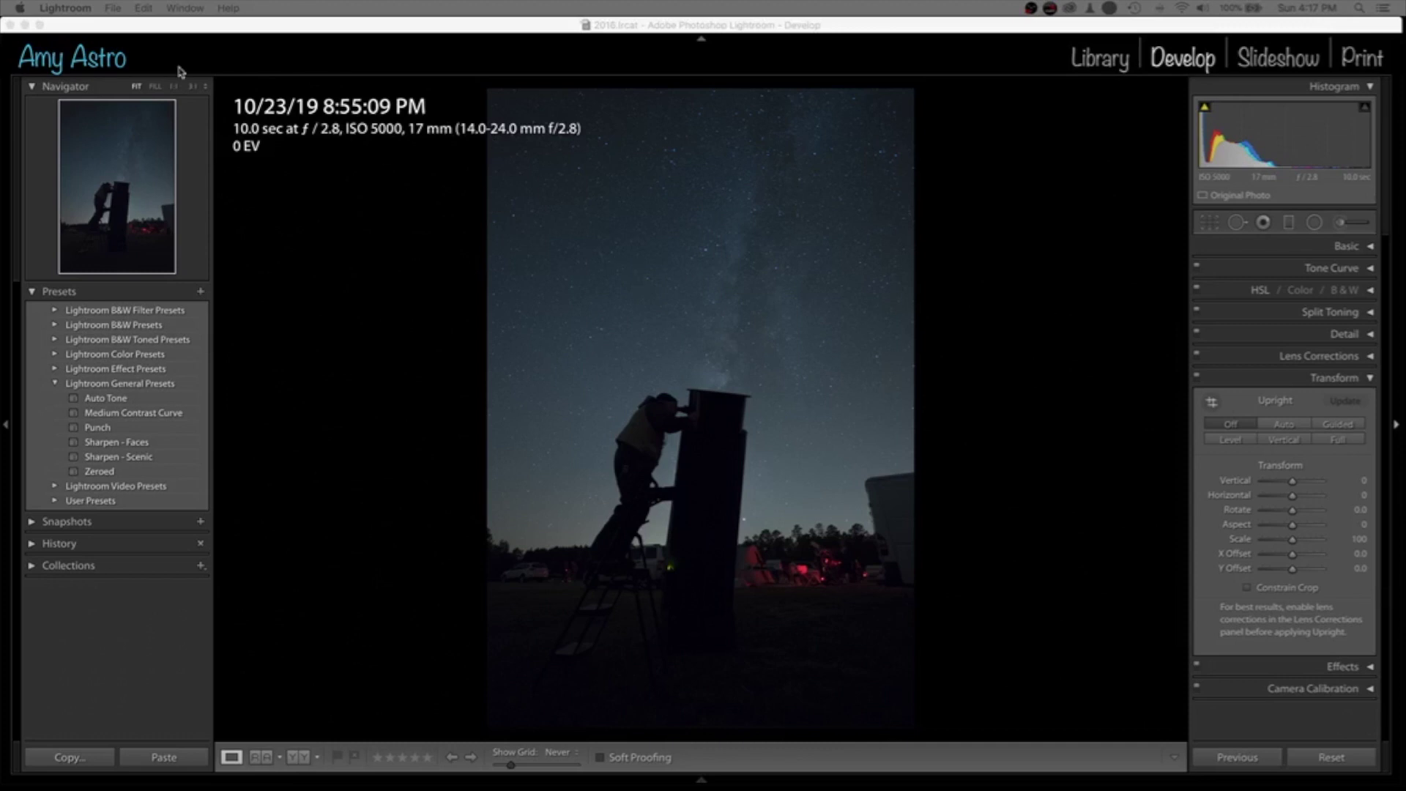
Step: Remove chromatic aberration and enable the lens profile corrections for the night-sky photo
click(193, 88)
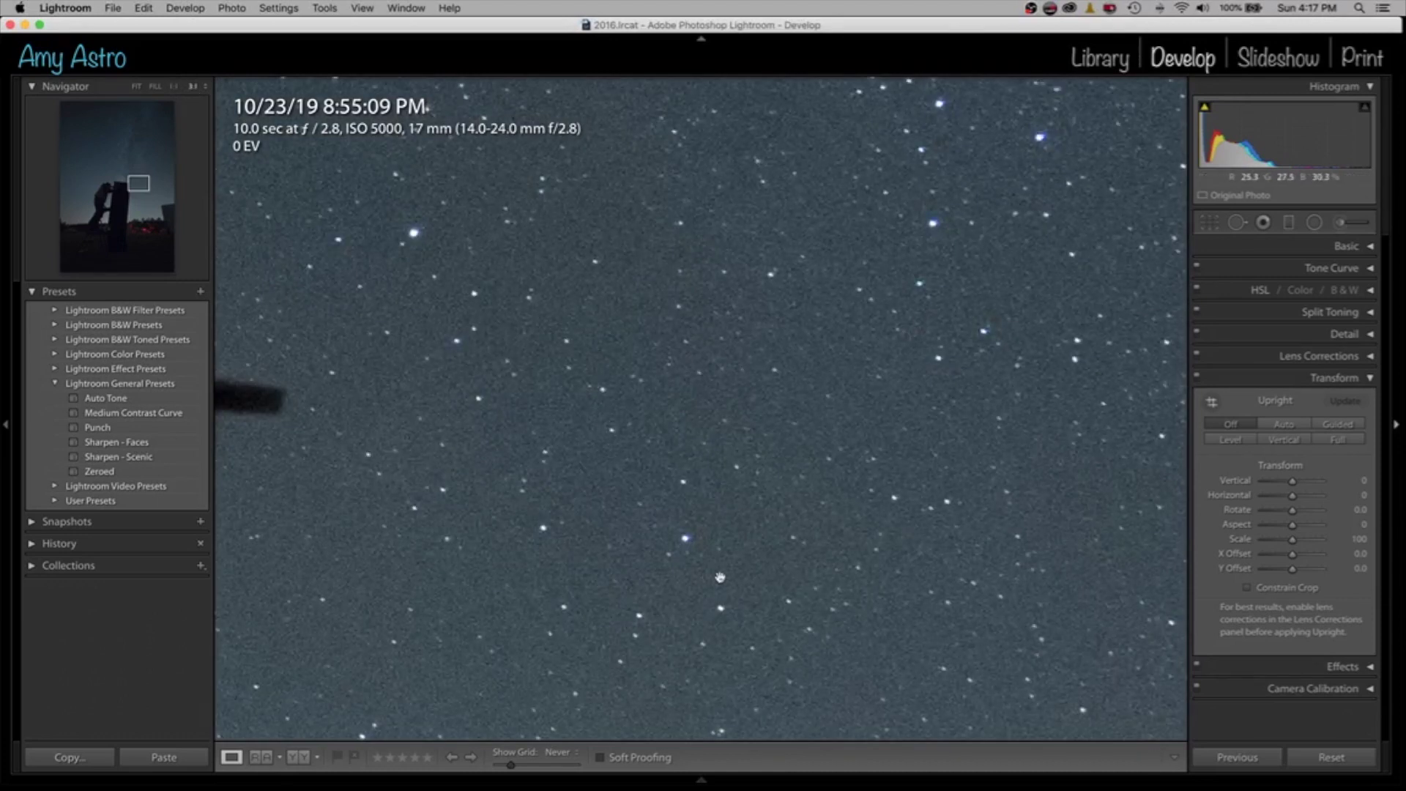
click(139, 87)
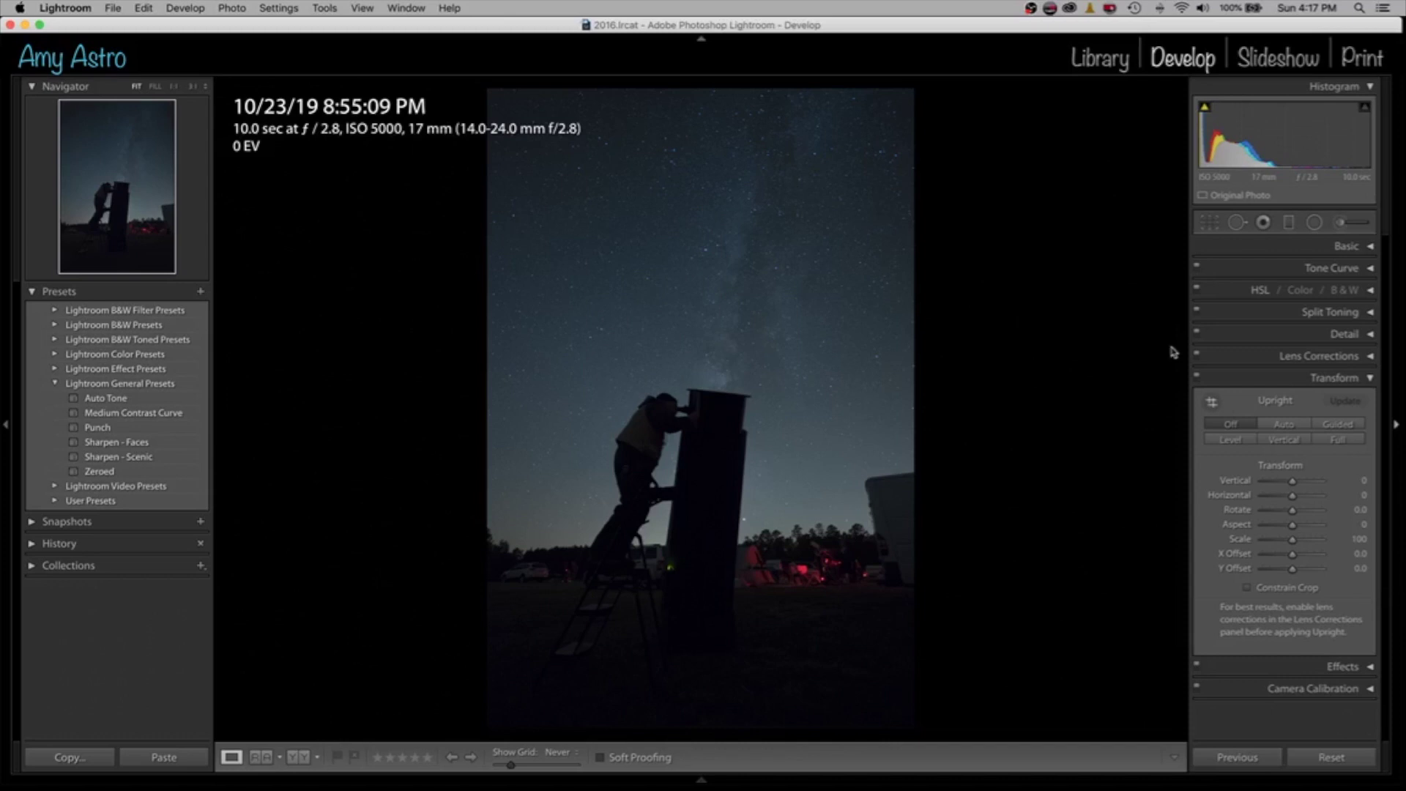
click(1348, 378)
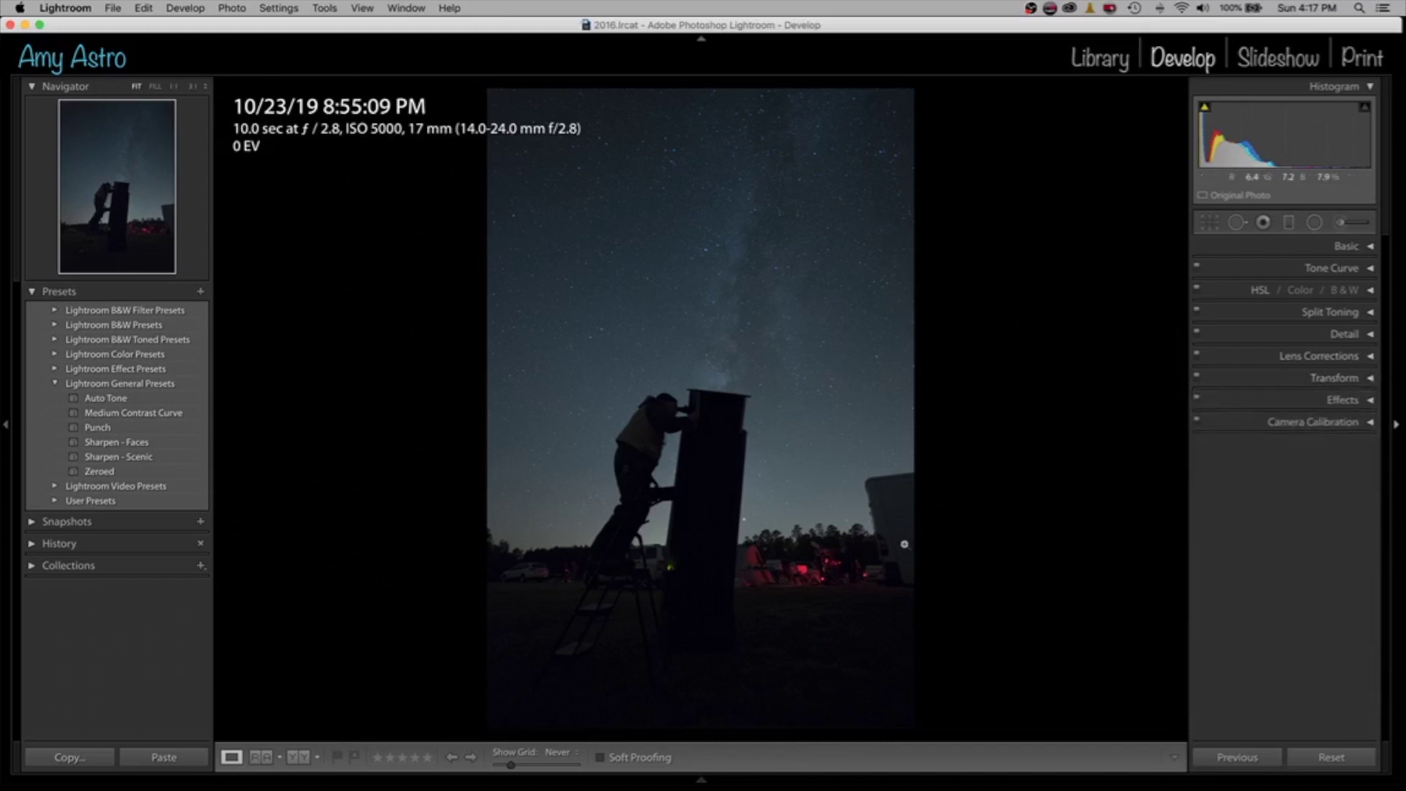
click(1333, 359)
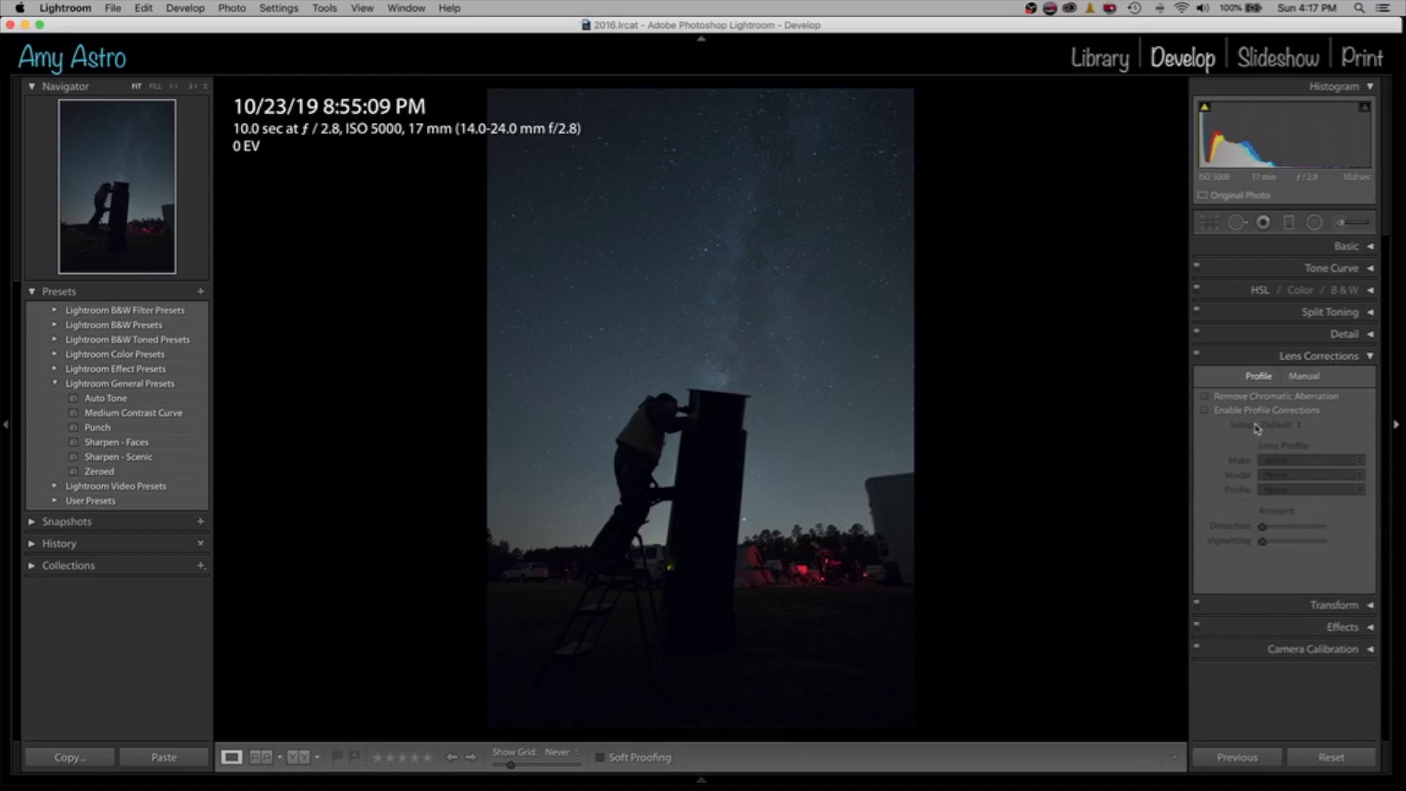
click(1207, 397)
click(1206, 411)
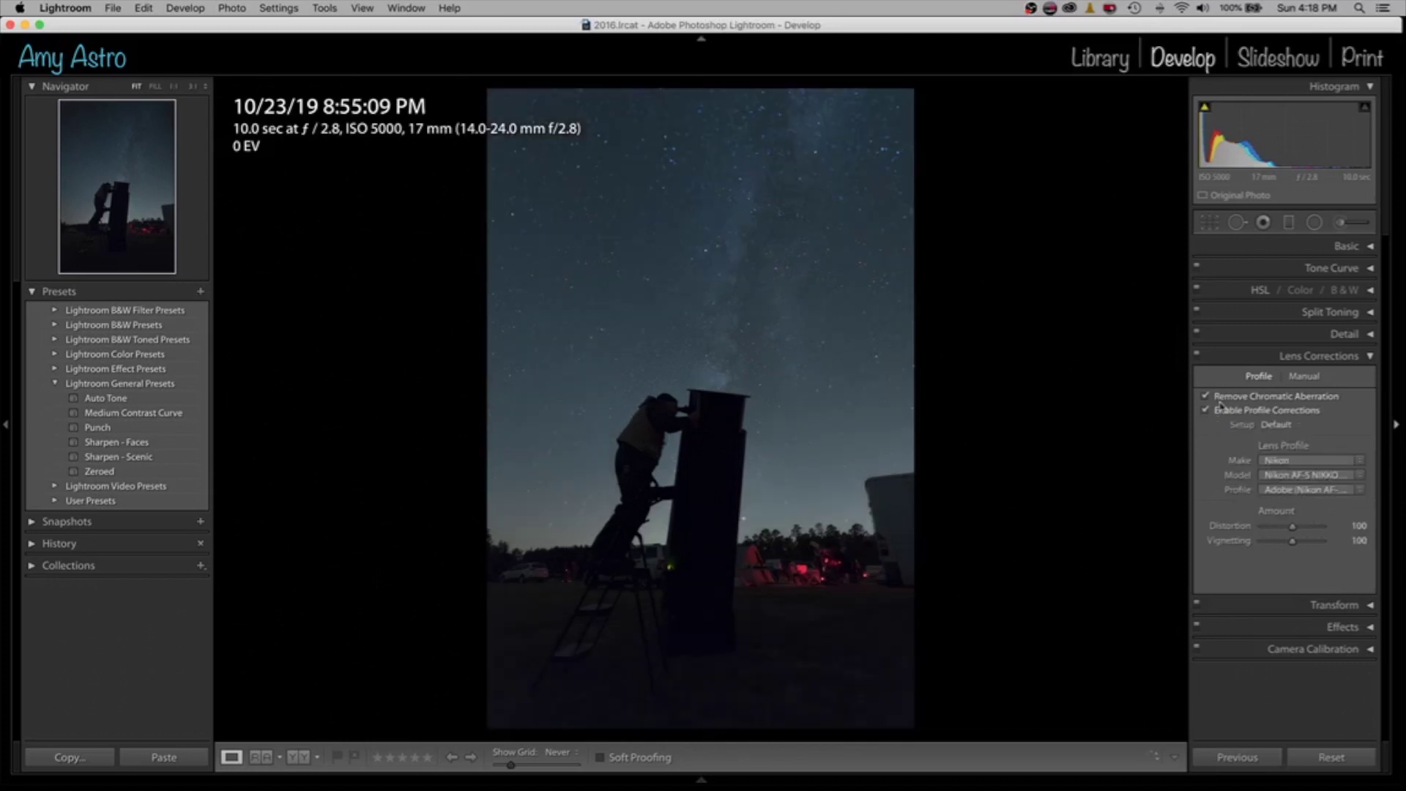
click(1206, 396)
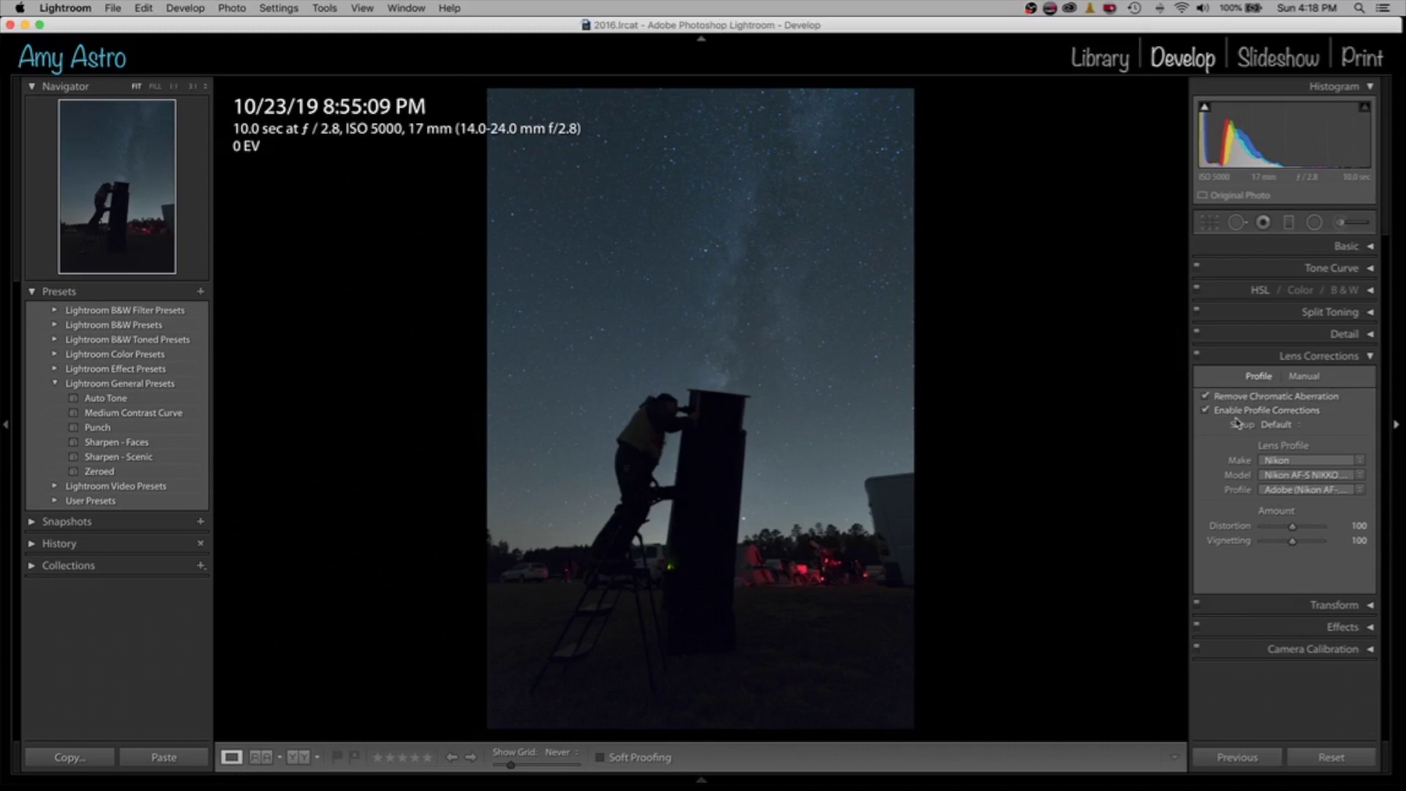
Step: Compare the photo with and without the lens corrections, leaving them switched on
click(1198, 357)
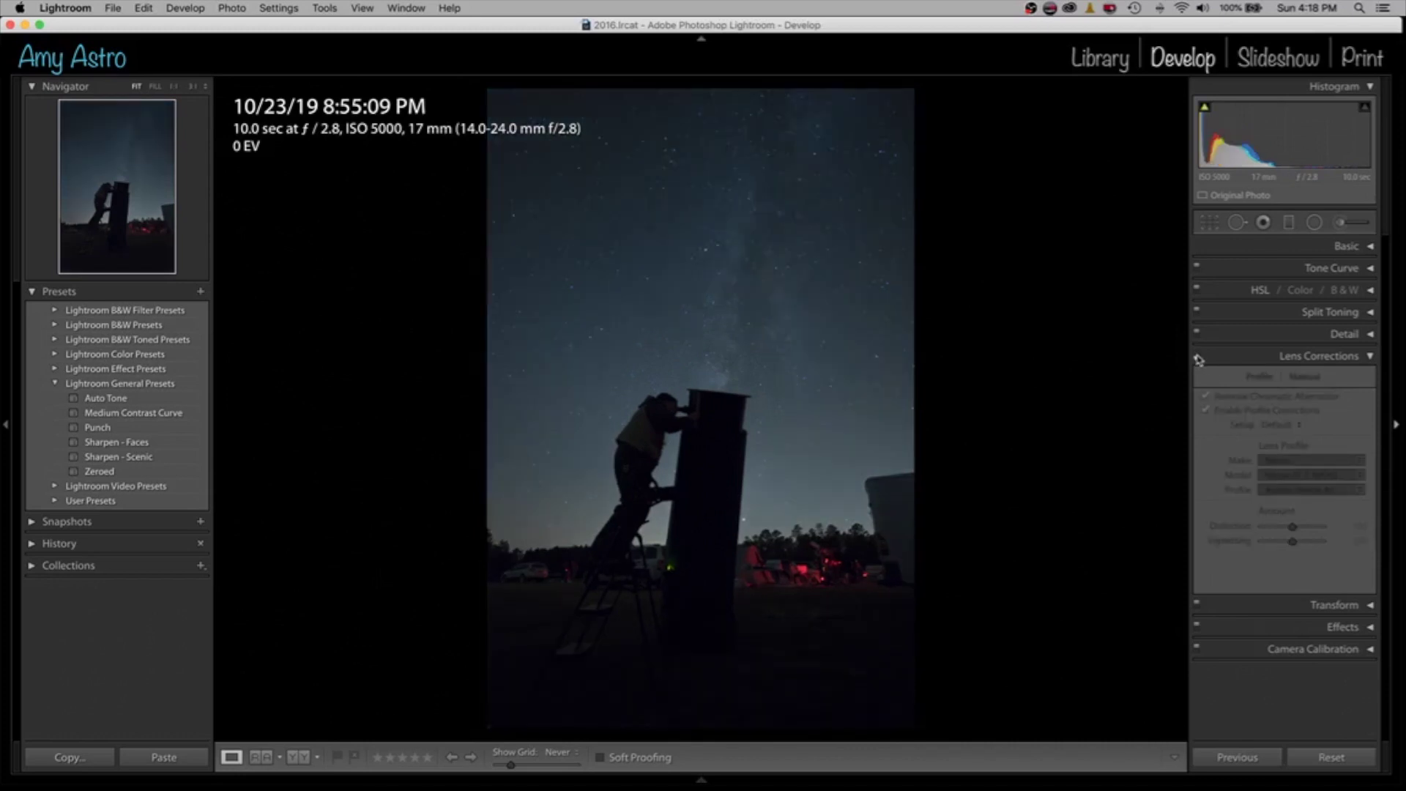
click(1198, 358)
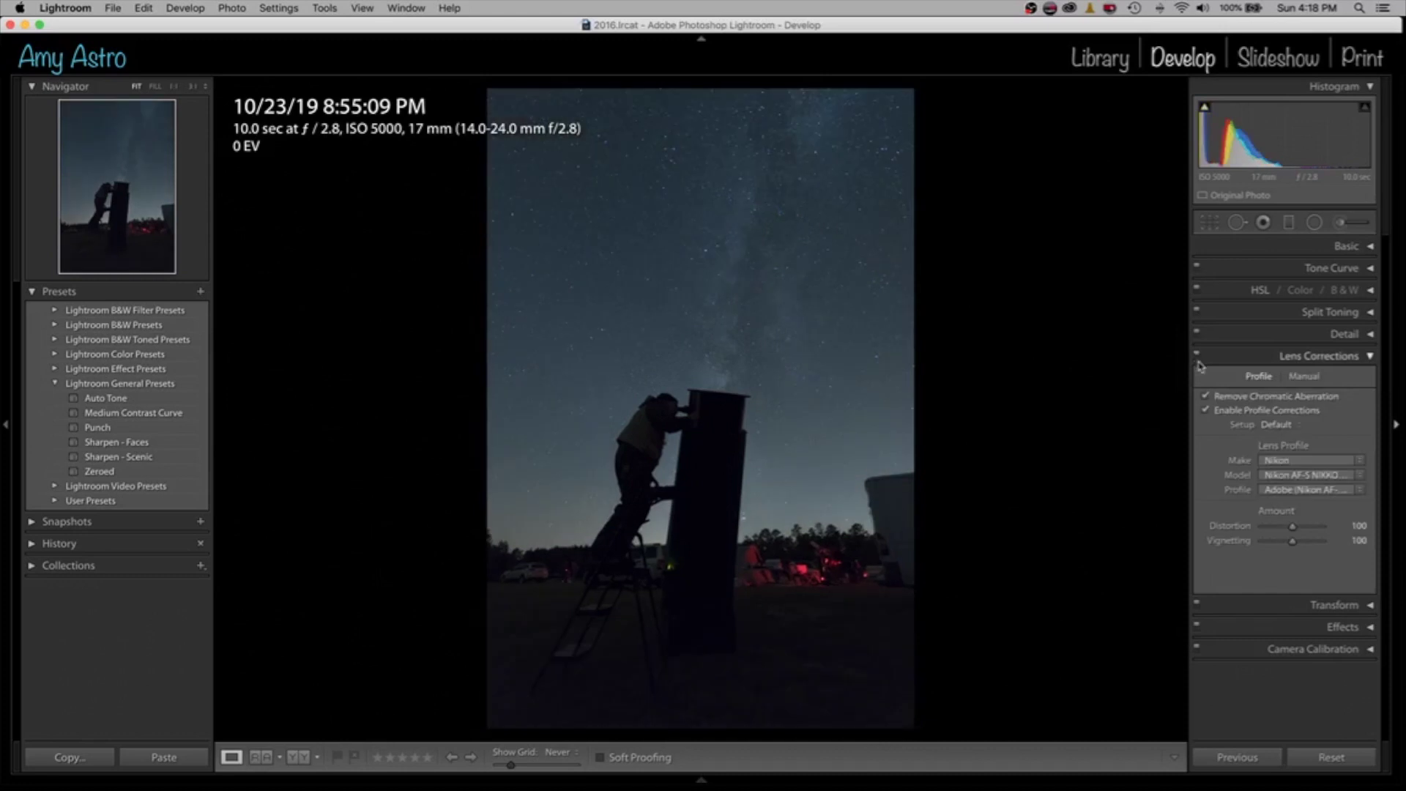
click(1199, 365)
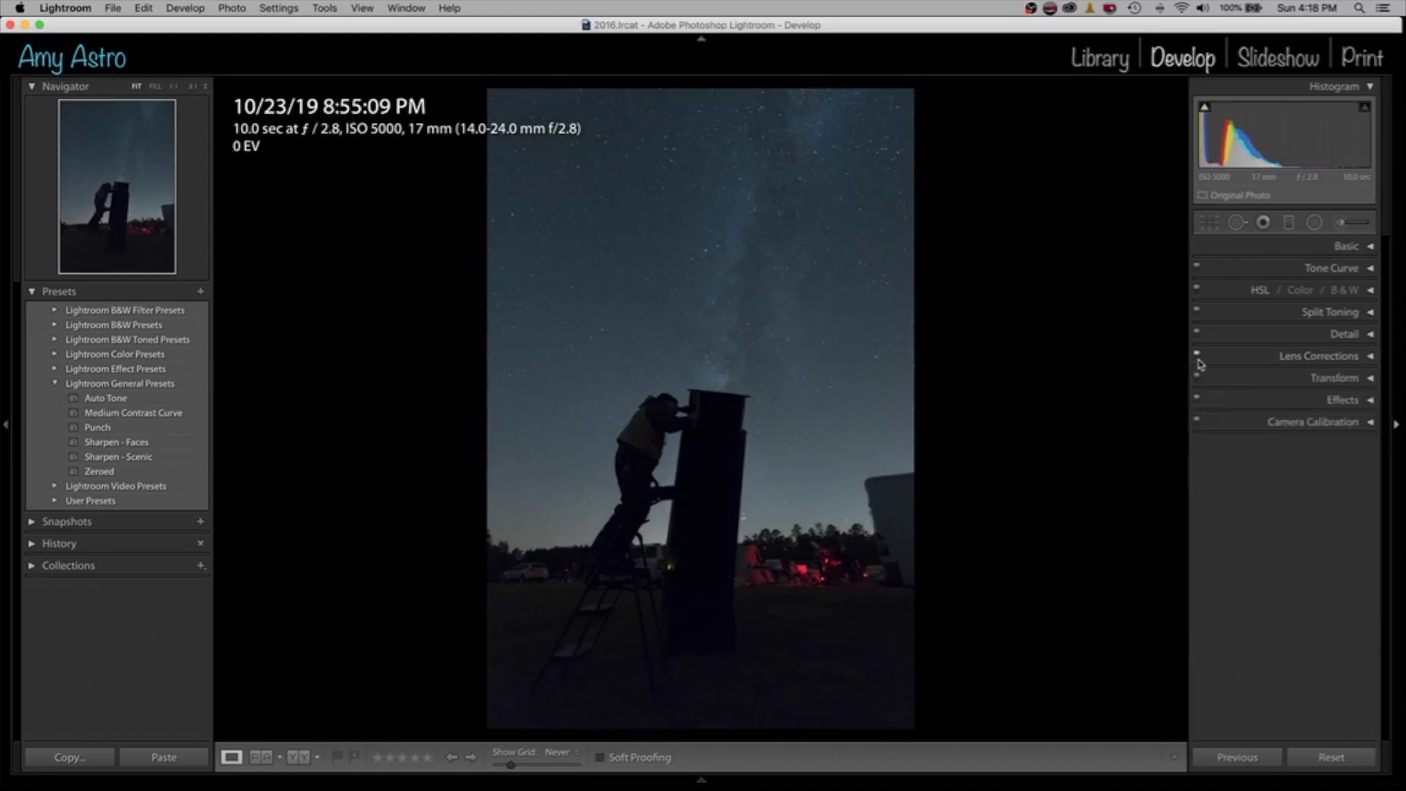
click(1198, 359)
click(1198, 359)
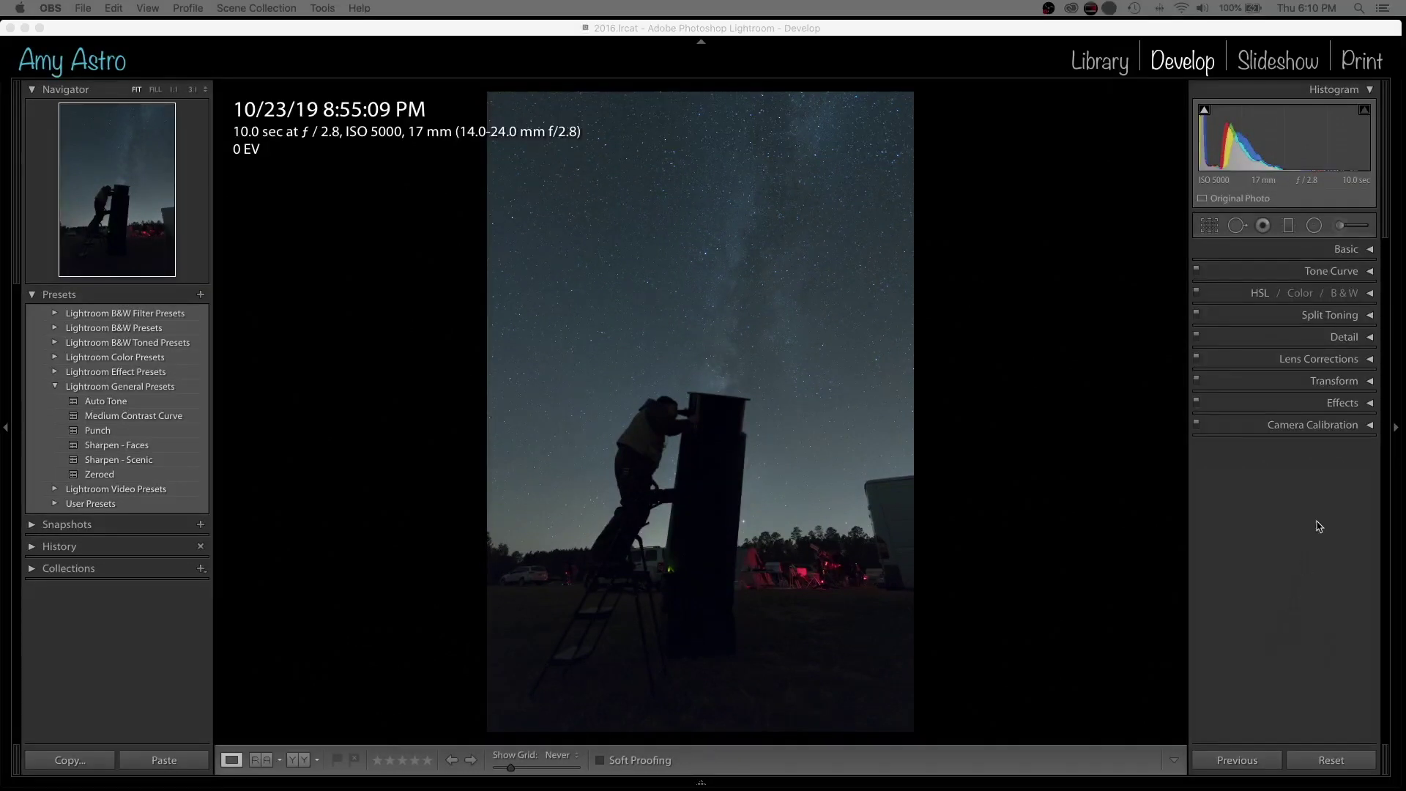
Step: Try raising the photo's Exposure to +1.40 in the basic adjustments, and reset it to 0
click(1369, 251)
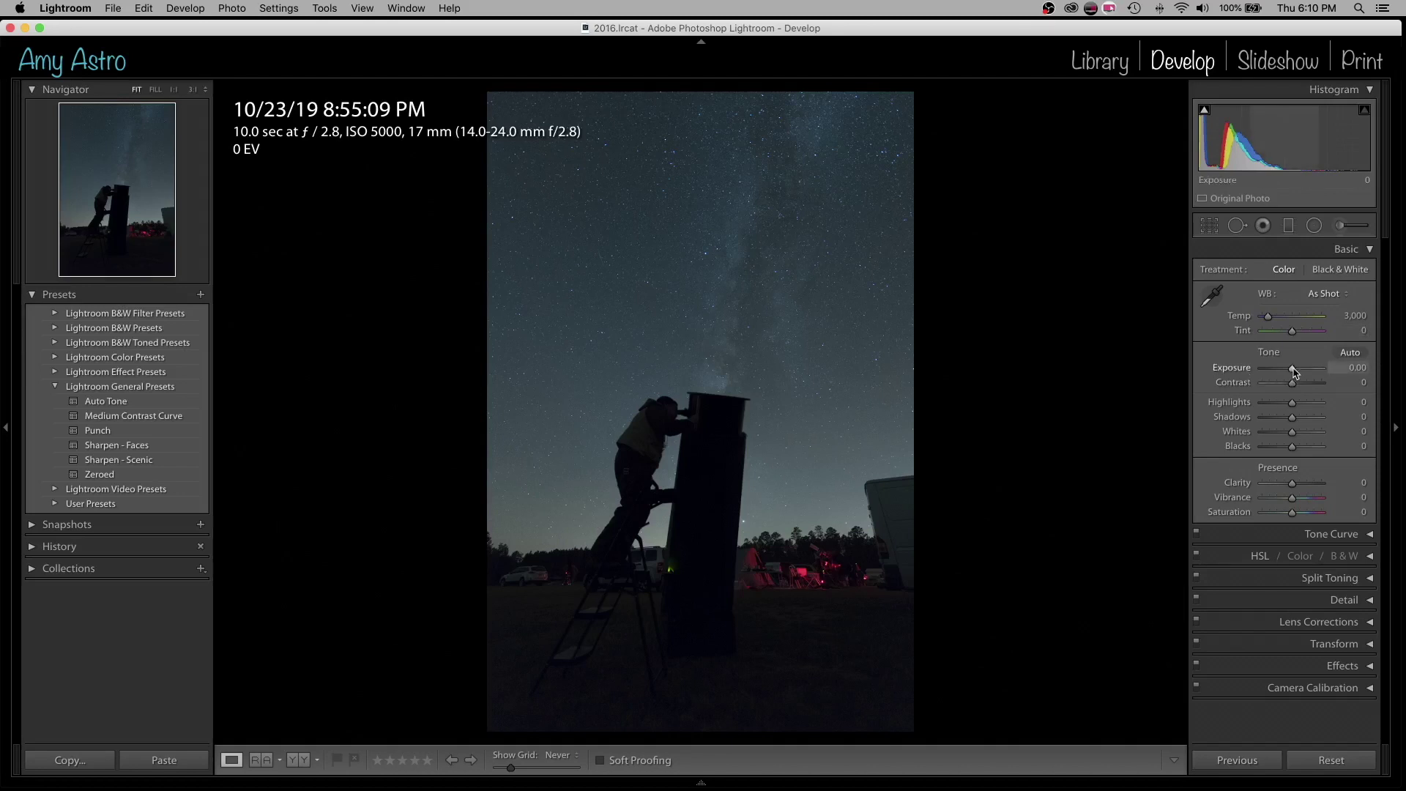
mouse_move(1293, 372)
mouse_down()
mouse_move(1306, 372)
mouse_move(1279, 372)
mouse_move(1302, 372)
mouse_up()
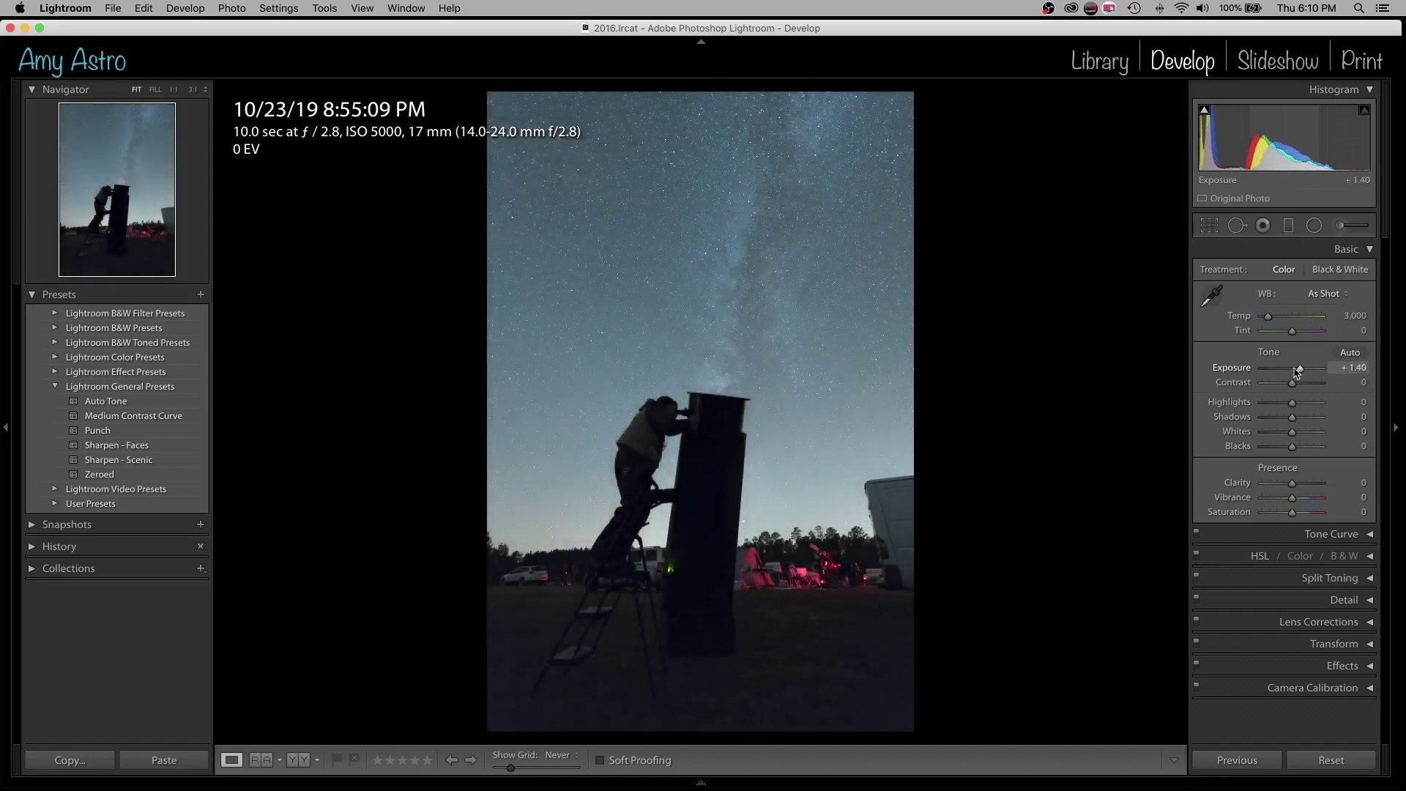
double_click(1235, 369)
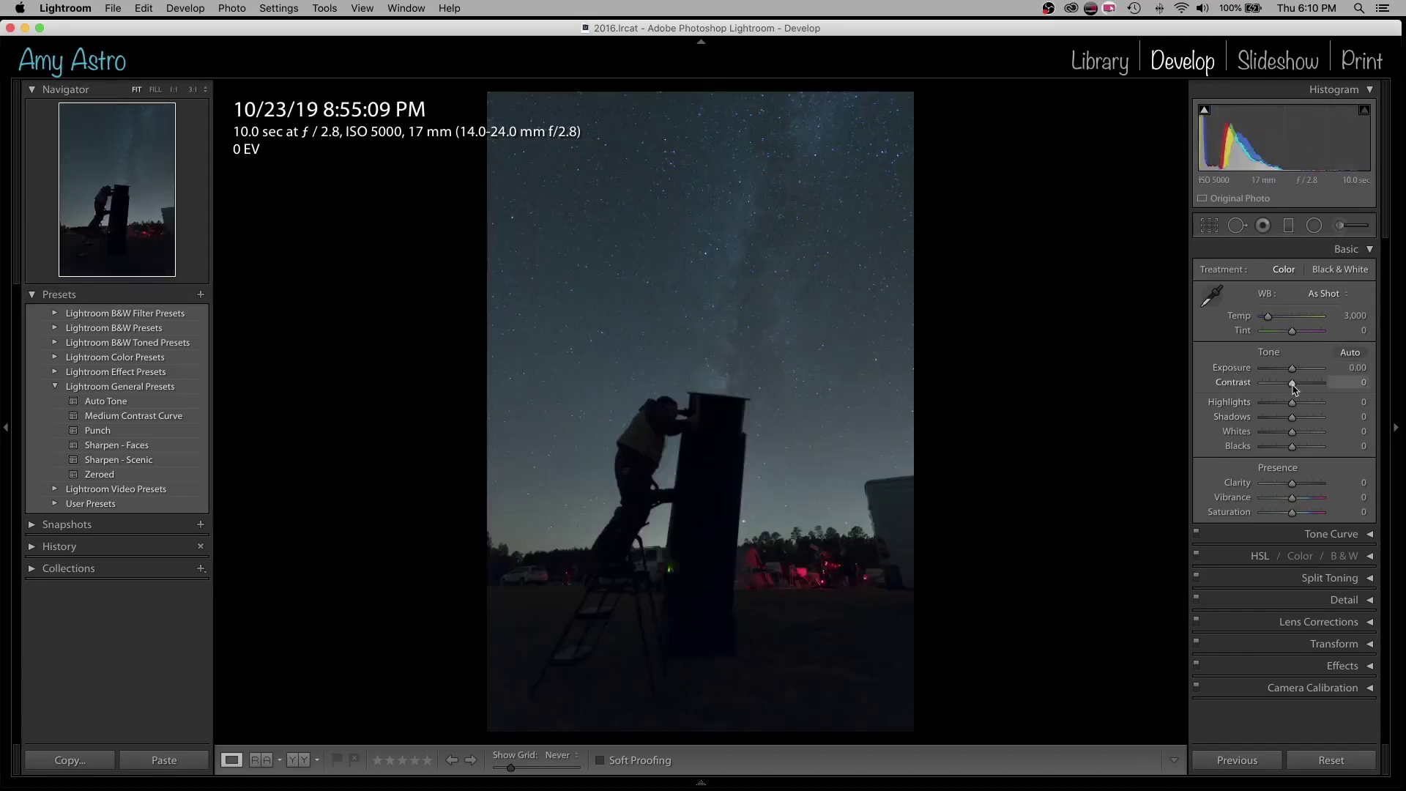
Step: Test a Contrast of +58 on the photo and settle on +30
drag(1294, 388, 1310, 387)
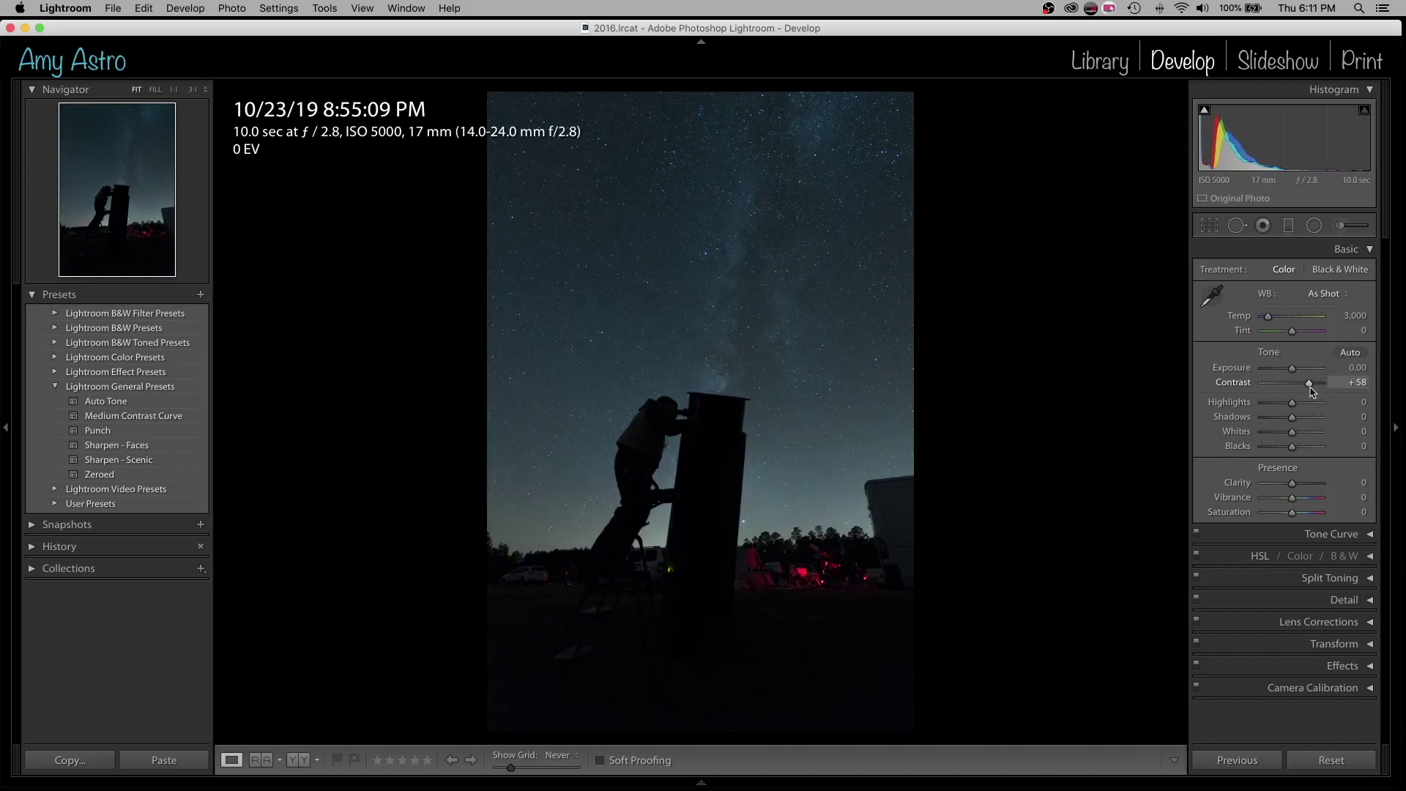
mouse_move(1310, 387)
mouse_down()
mouse_move(1290, 390)
mouse_move(1303, 394)
mouse_up()
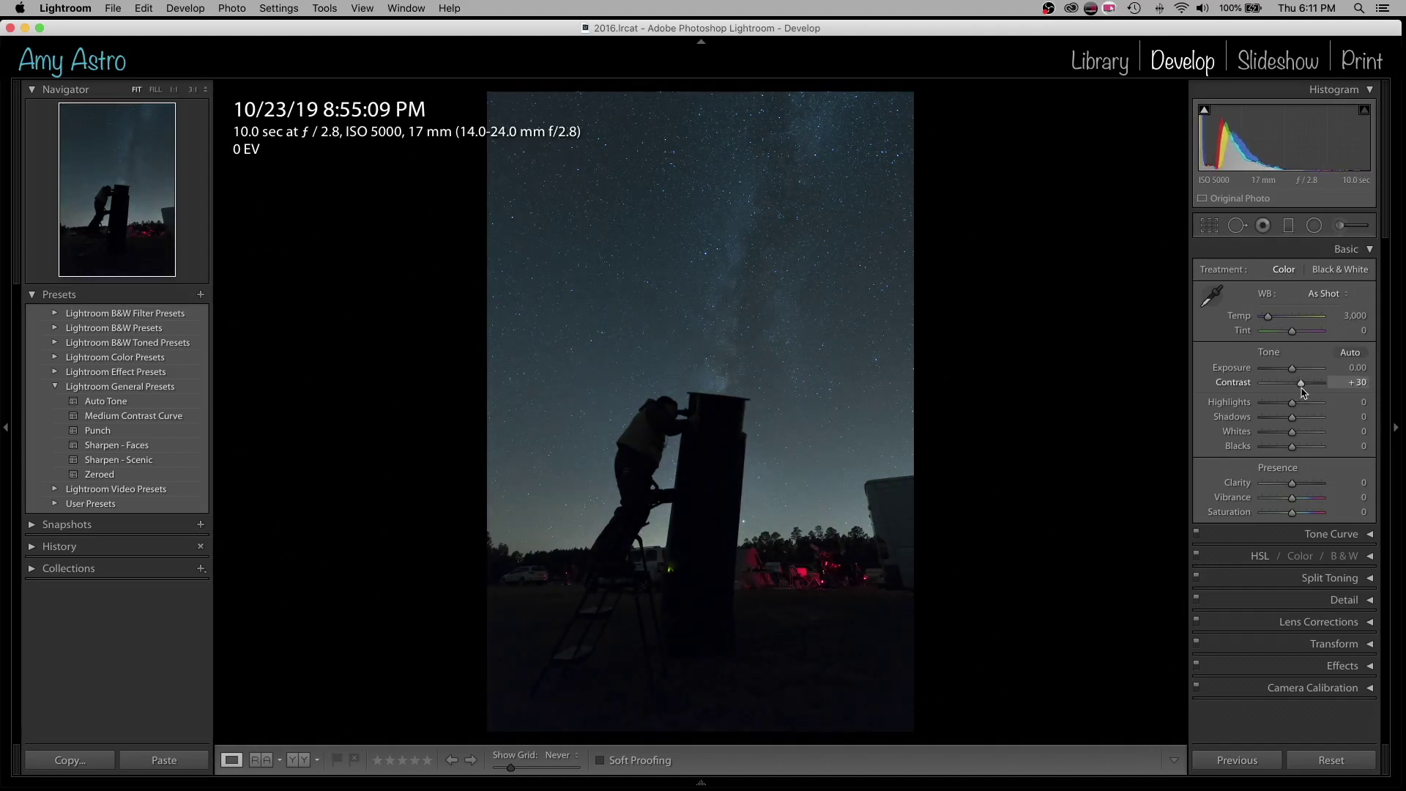
drag(1304, 394, 1304, 394)
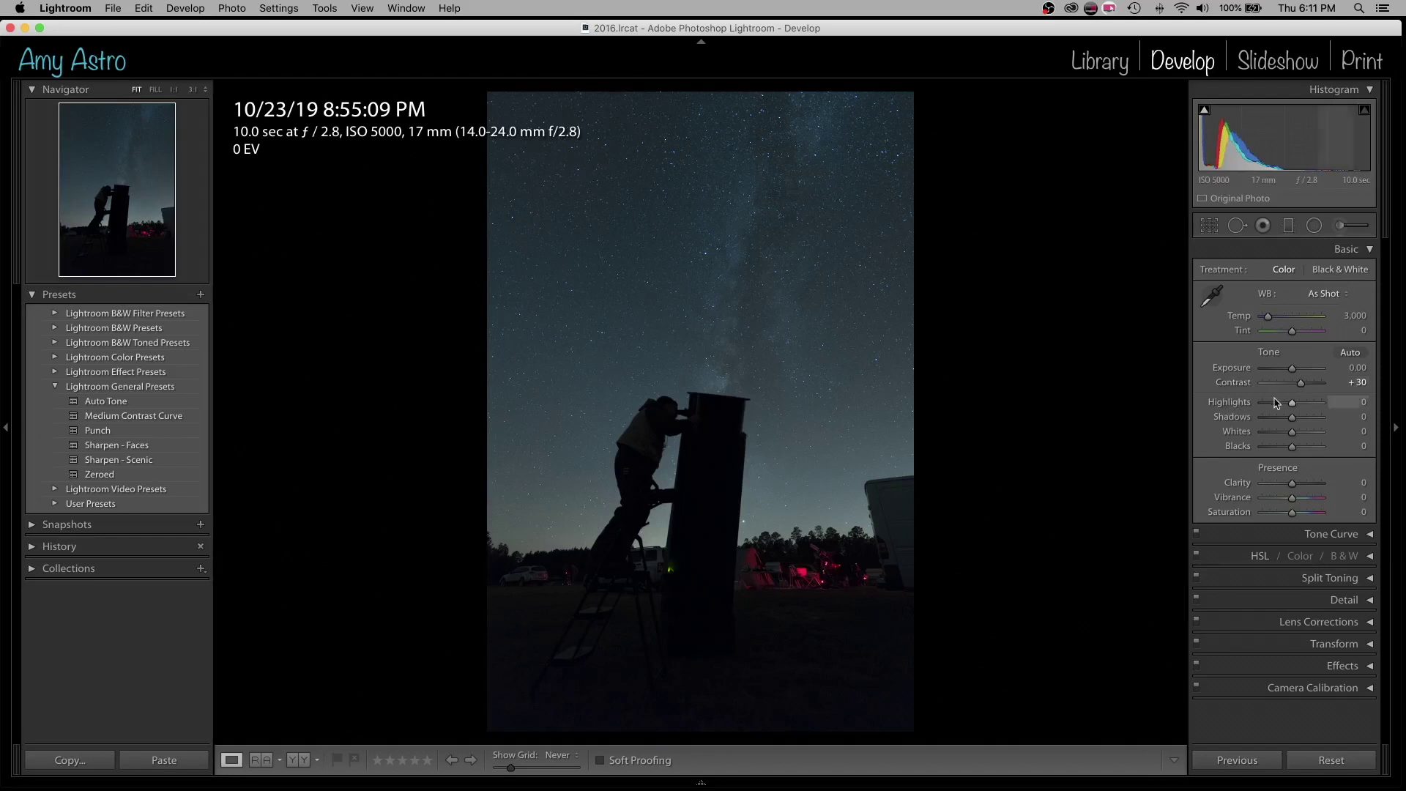
Step: Try Highlights at +80 and at −14, resetting the adjustment to 0 each time
drag(1292, 405, 1318, 404)
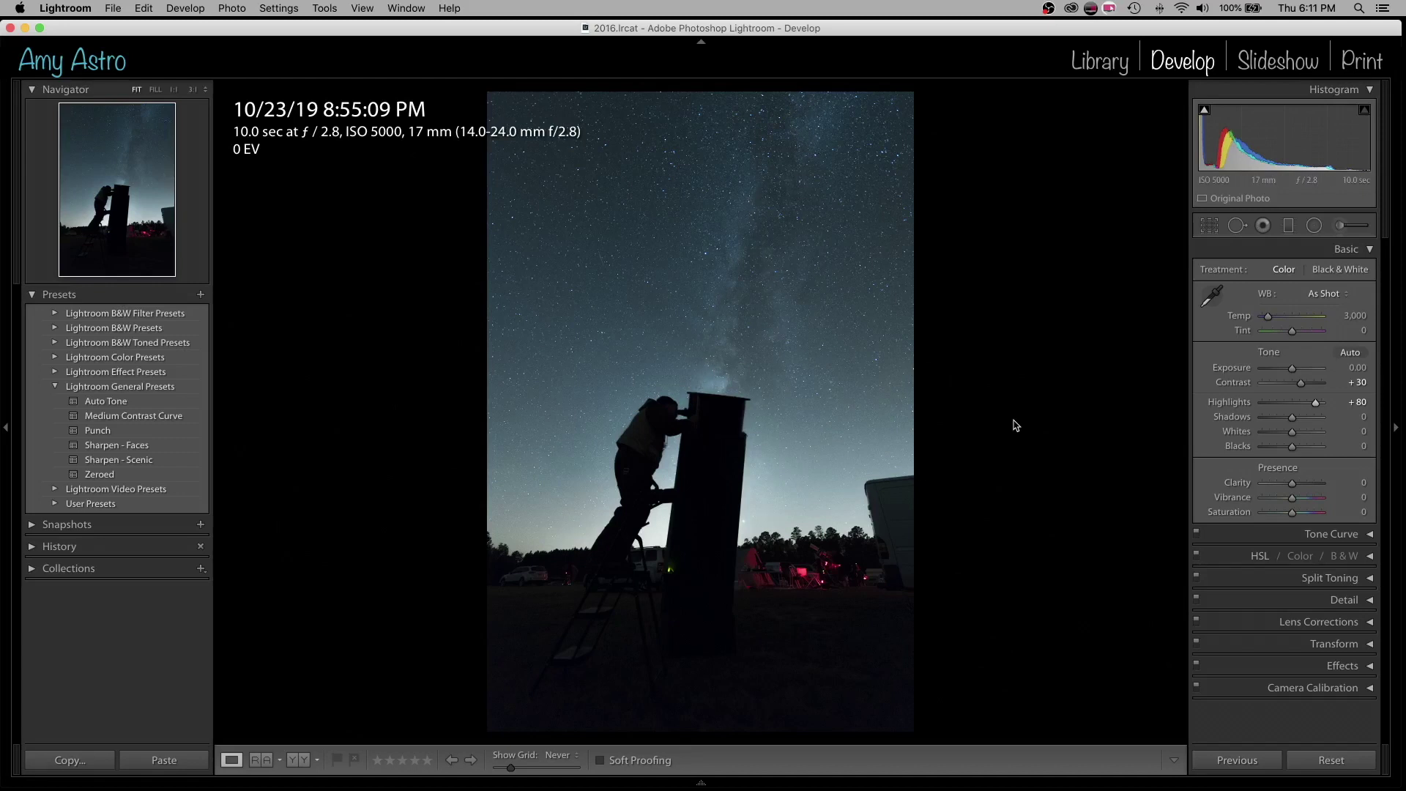
double_click(1232, 407)
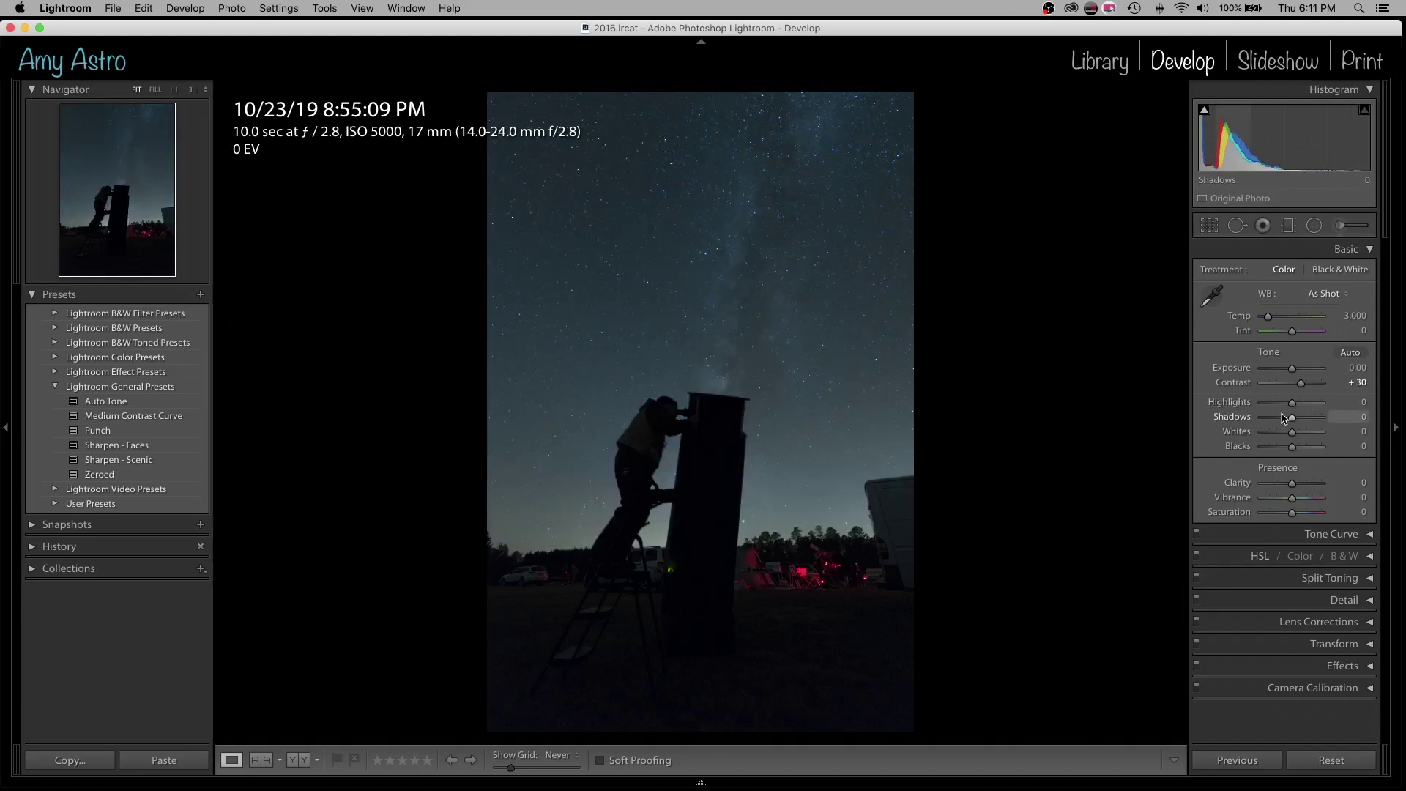
drag(1294, 407, 1283, 407)
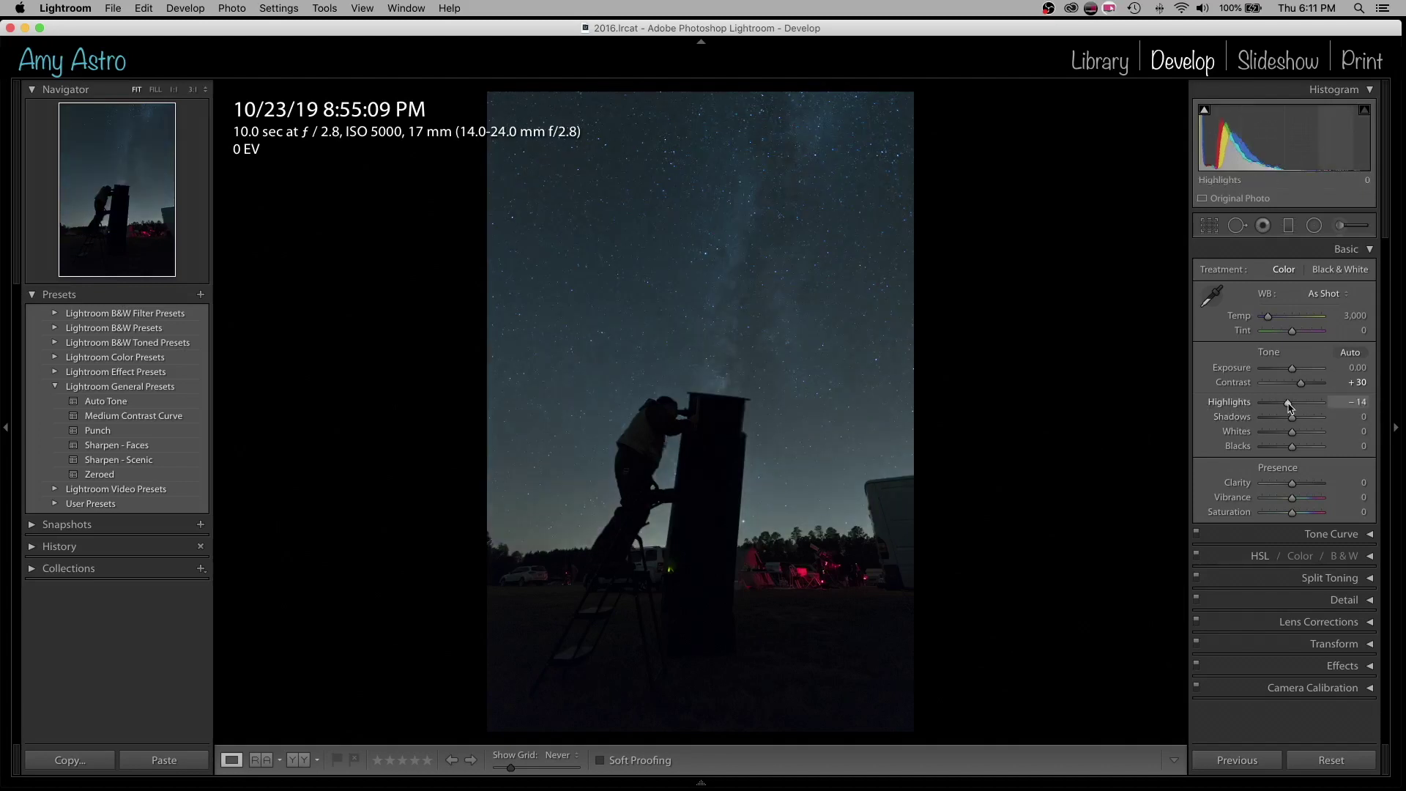
double_click(1245, 408)
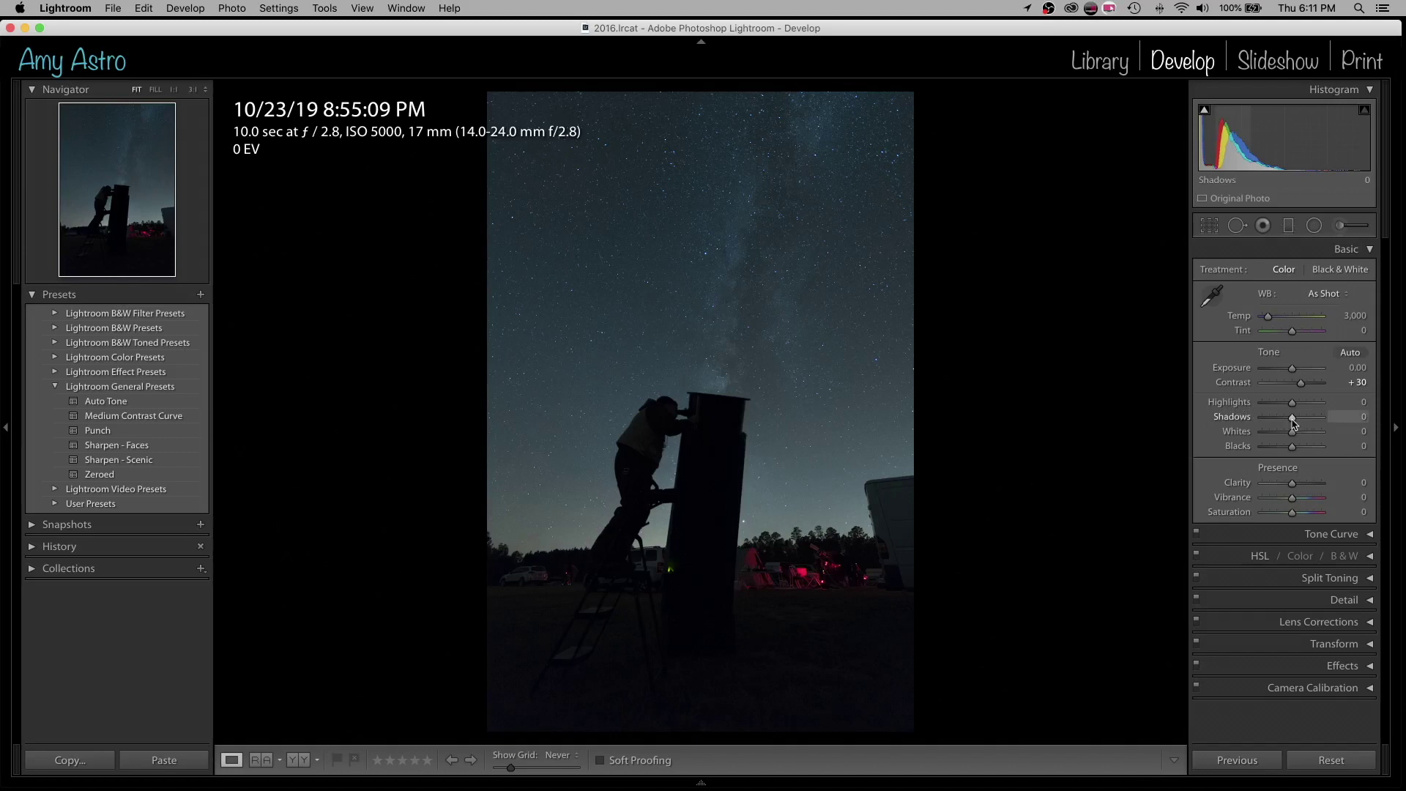
Step: Test Shadows at +96, checking the dark foreground at 1:1, and settle on −23
drag(1293, 423, 1321, 422)
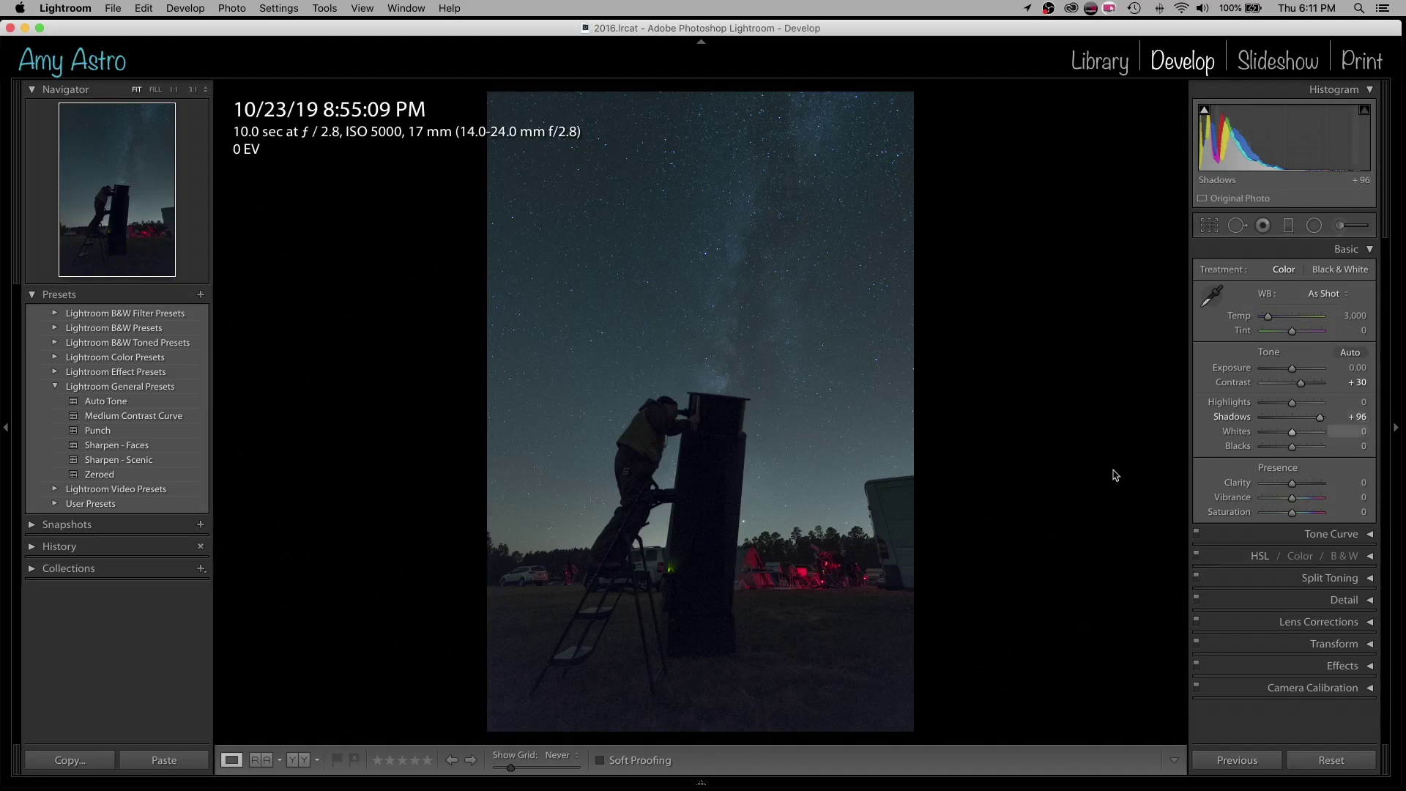
click(730, 641)
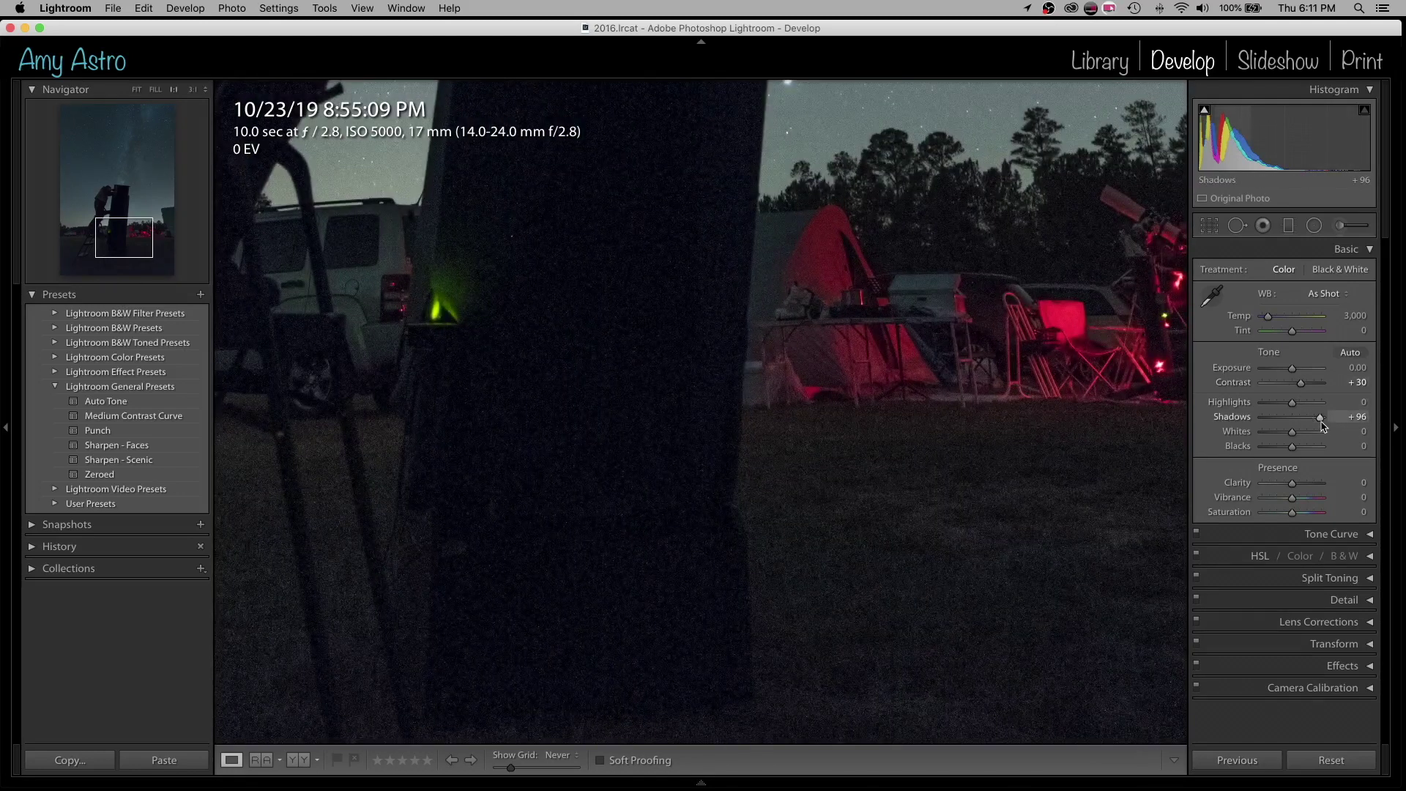
drag(1322, 424, 1288, 426)
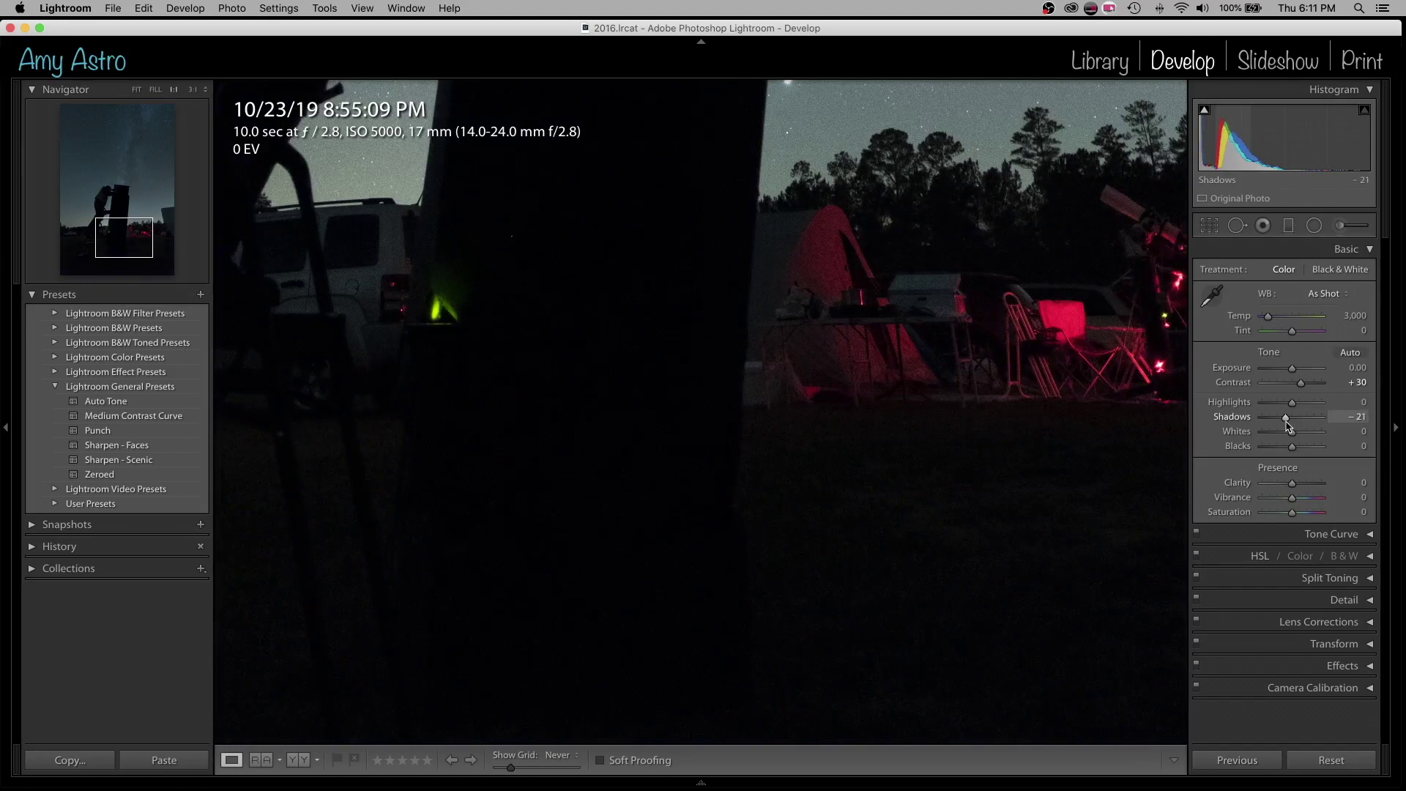
click(560, 186)
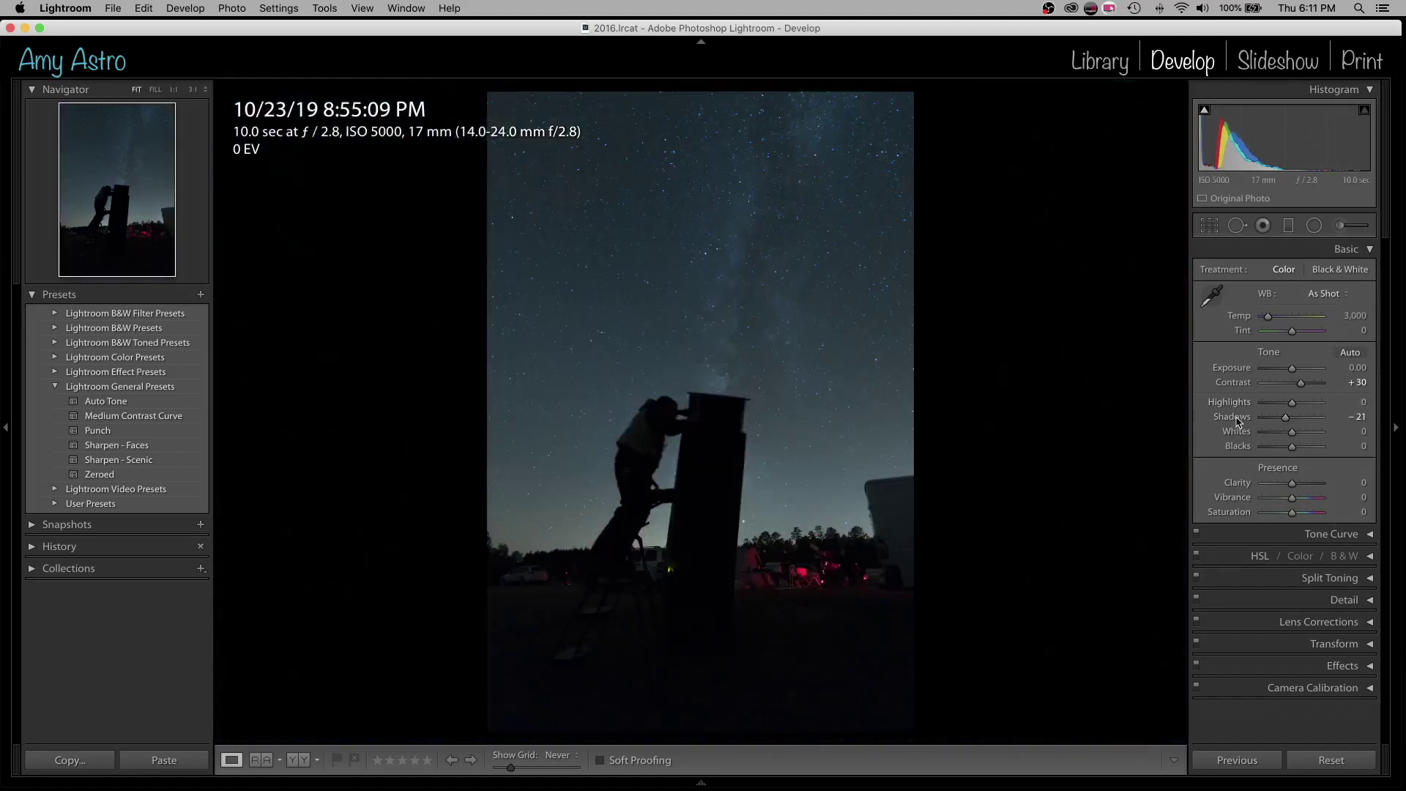
drag(1285, 417, 1286, 425)
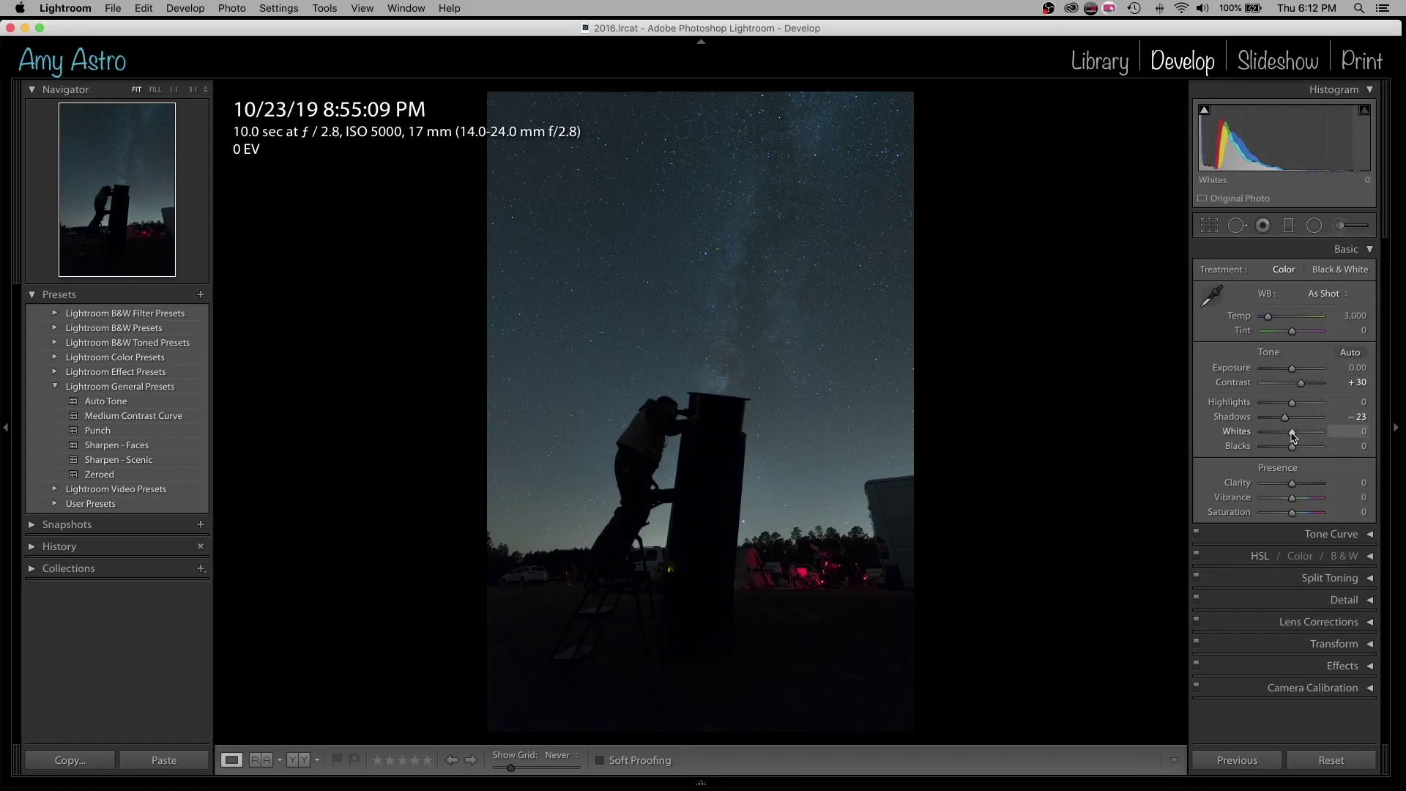
Step: Set Whites to +14 while checking the stars at 1:1, and set Blacks to +3
mouse_move(1294, 437)
mouse_down()
mouse_move(1308, 436)
mouse_move(1275, 438)
mouse_up()
click(738, 189)
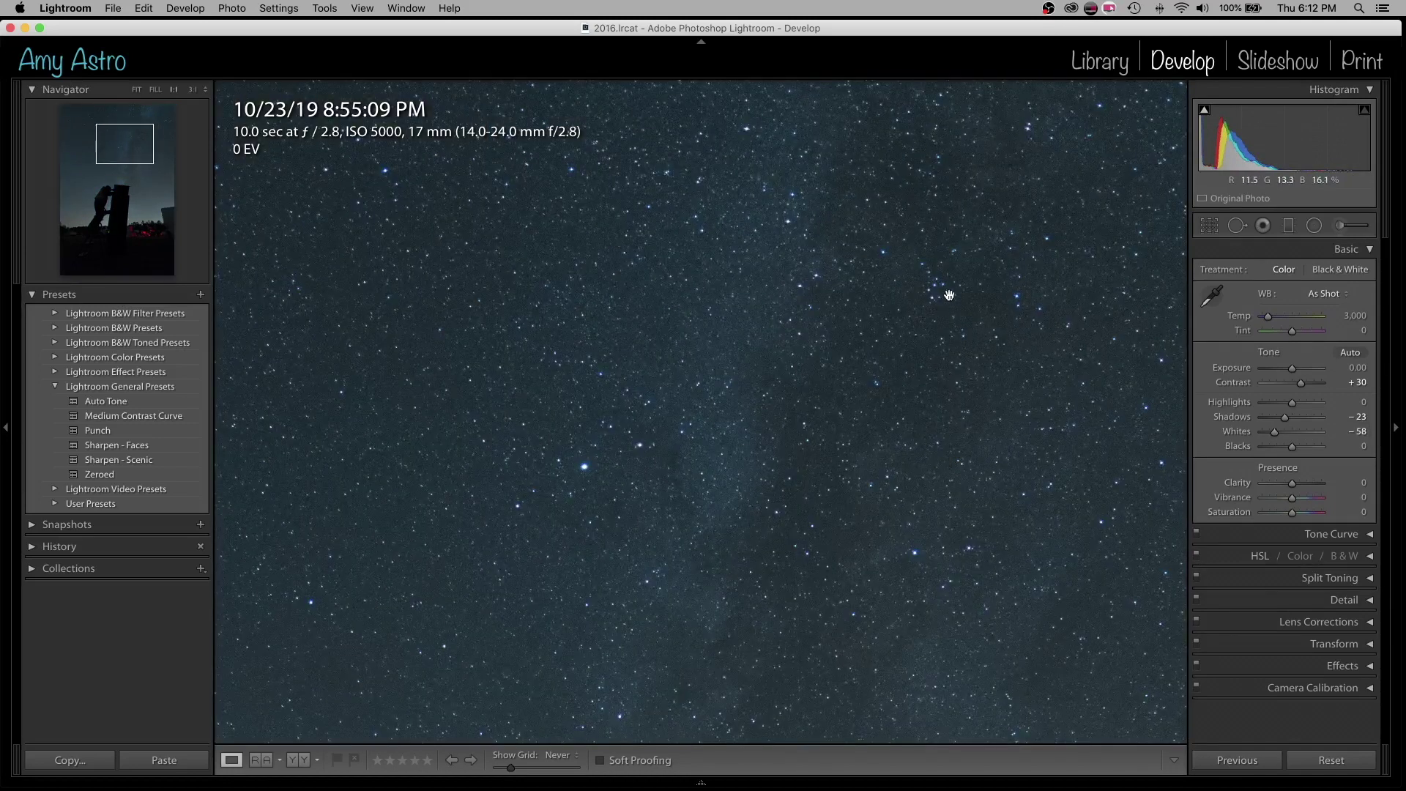
mouse_move(1276, 435)
mouse_down()
mouse_move(1322, 435)
mouse_move(1291, 438)
mouse_up()
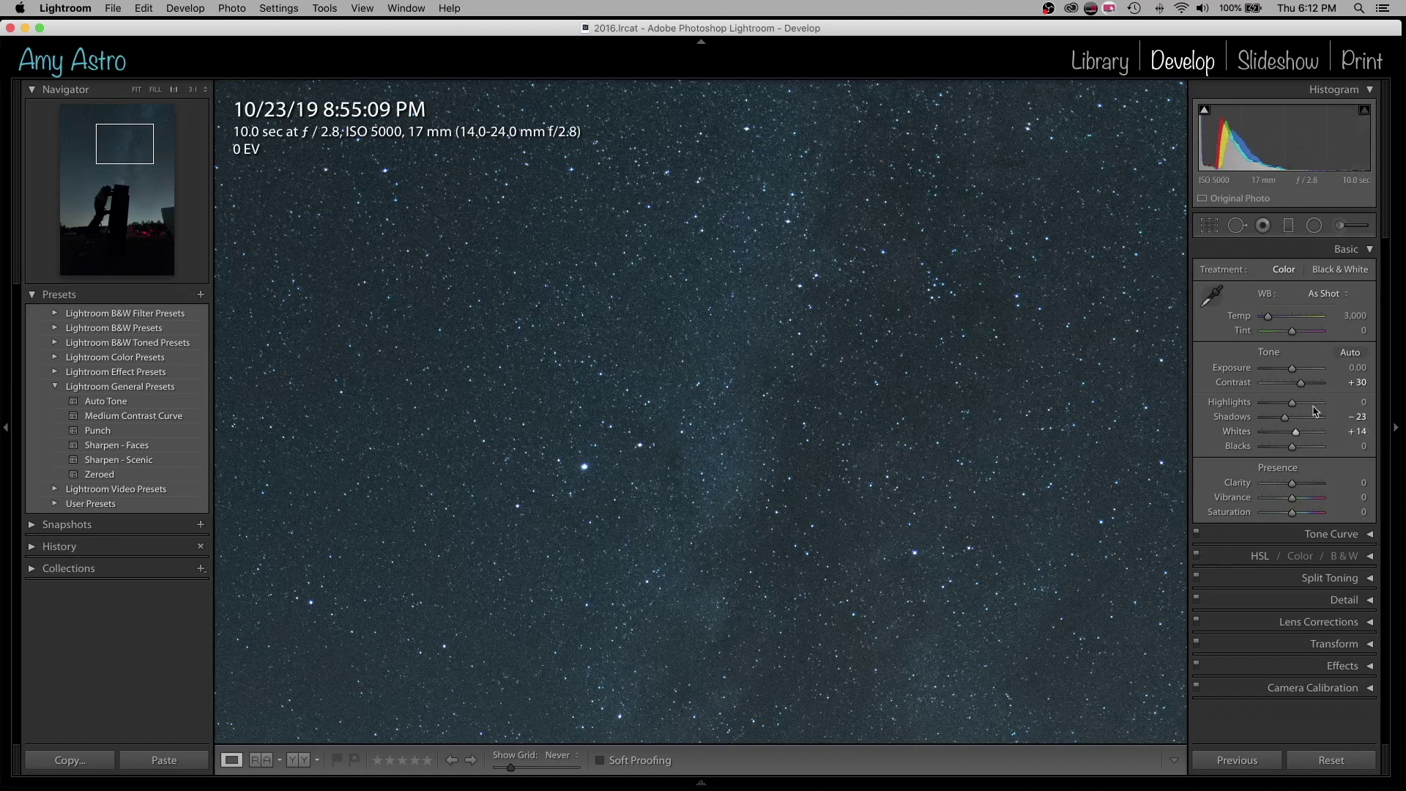
click(747, 303)
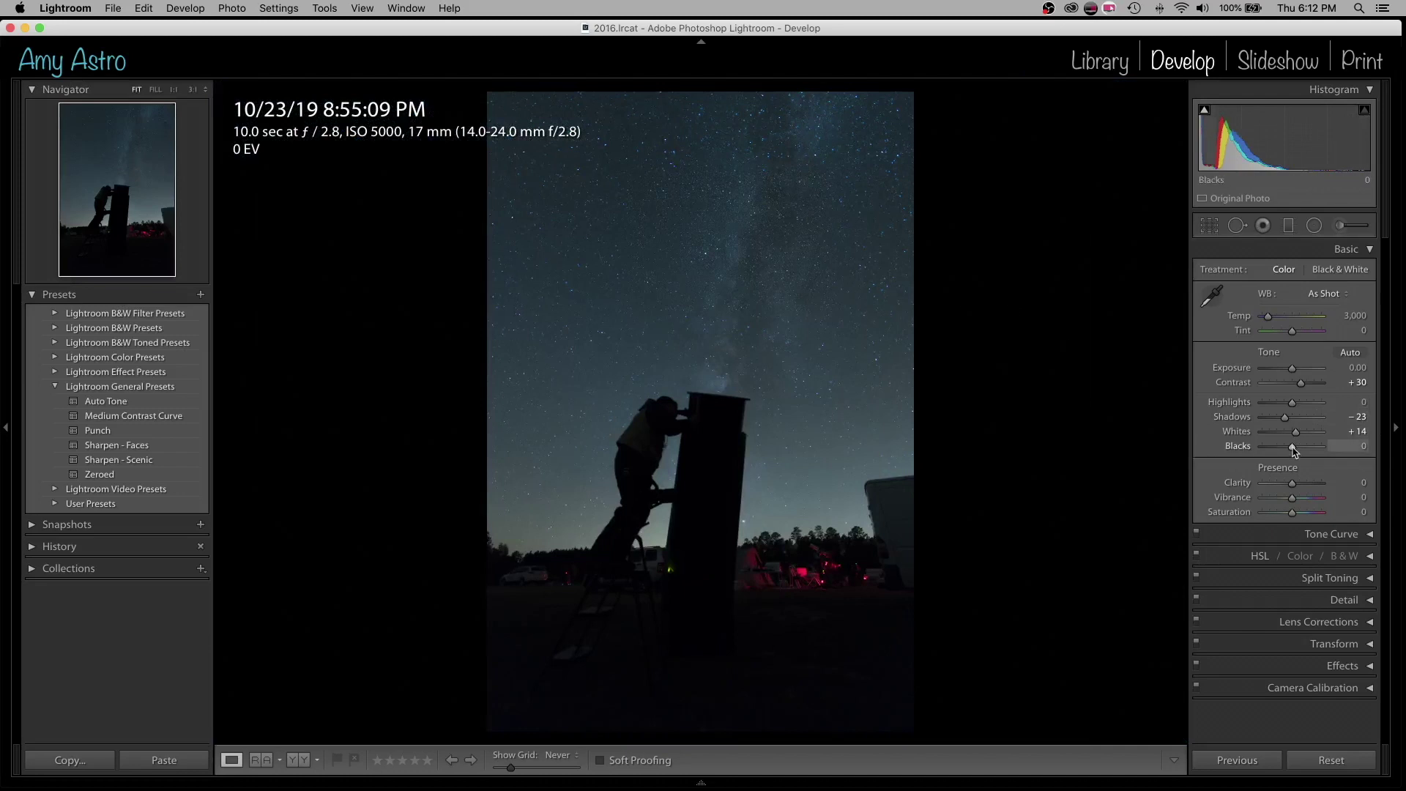
mouse_move(1294, 449)
mouse_down()
mouse_move(1316, 454)
mouse_move(1281, 455)
mouse_move(1299, 454)
mouse_up()
drag(1297, 454, 1297, 455)
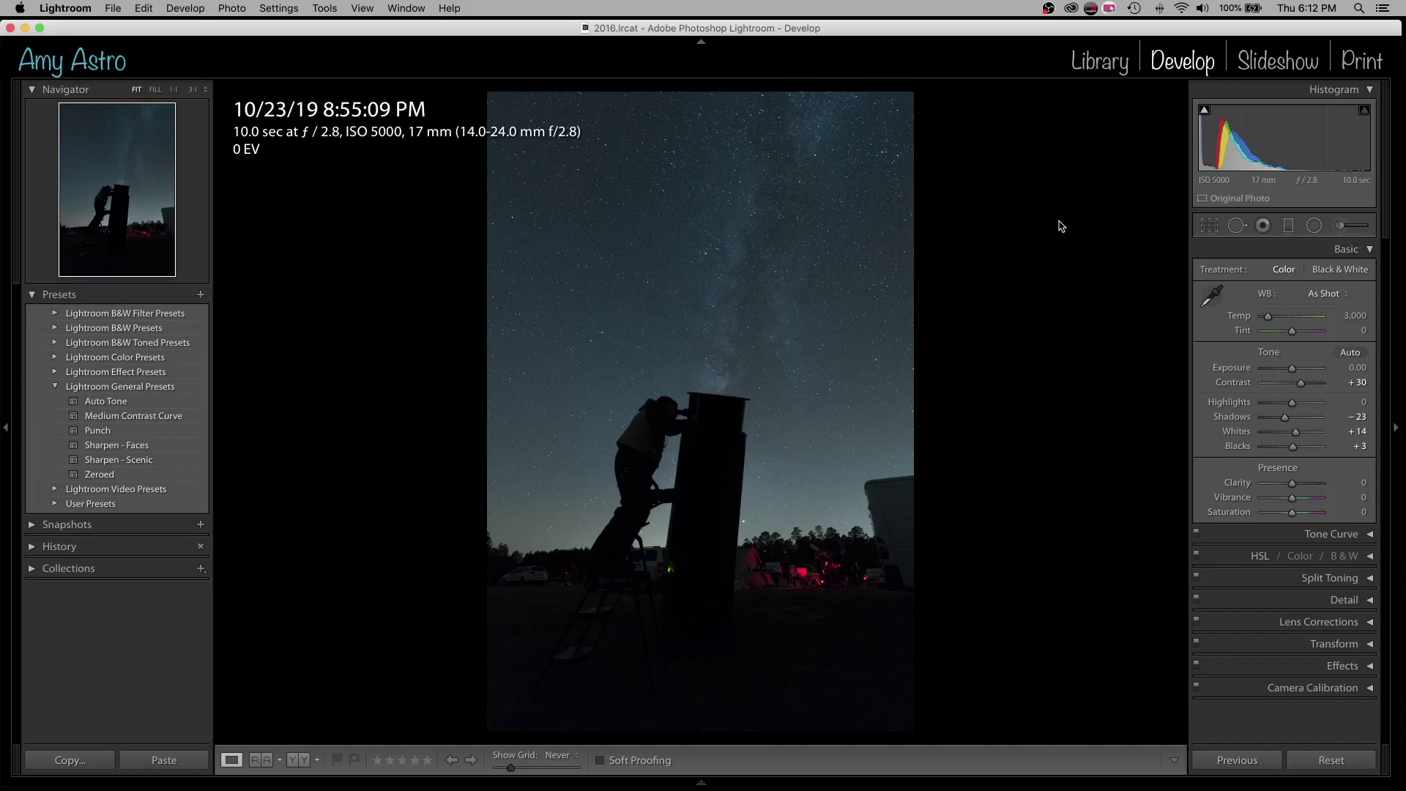
Step: Compare the edited photo with its before version twice, ending on the edited view
key(backslash)
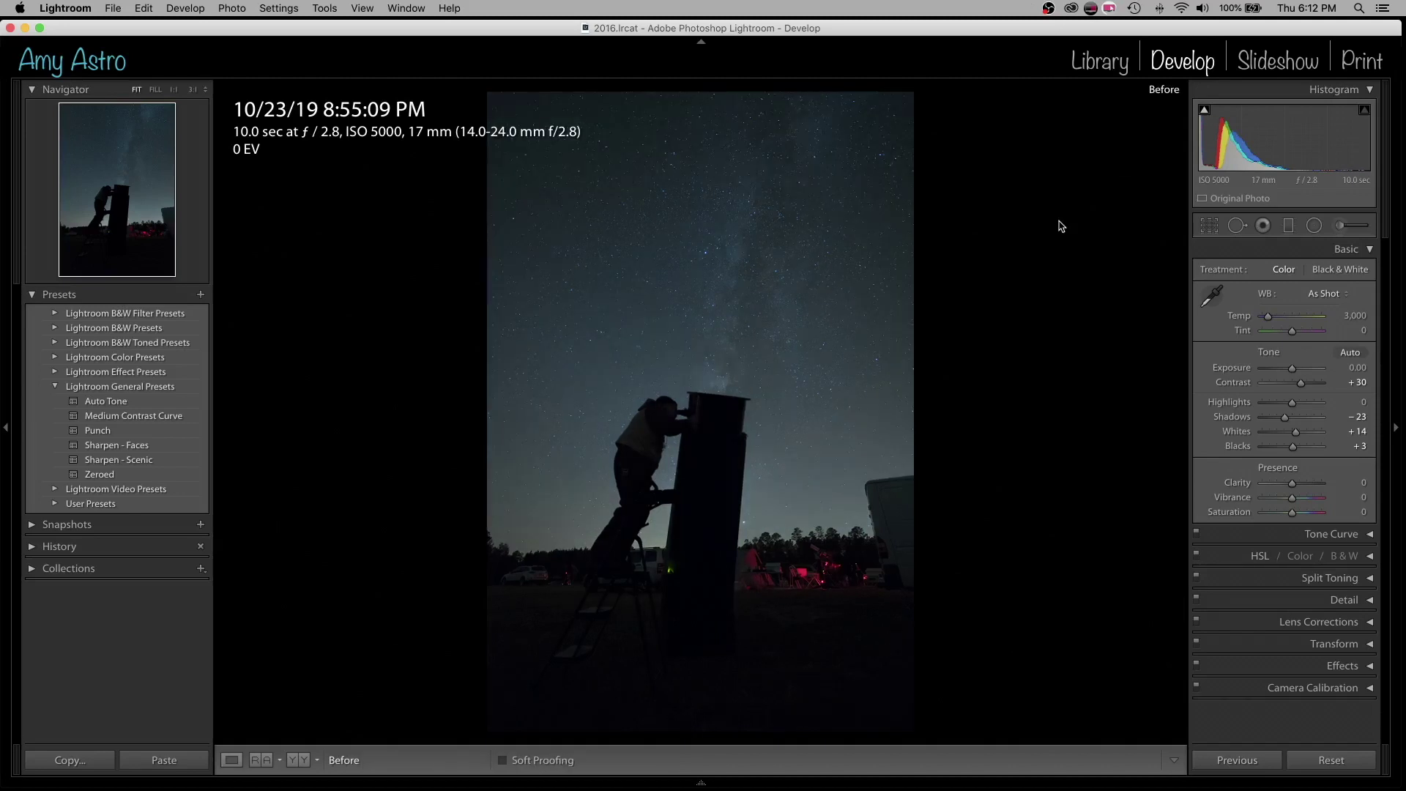
key(backslash)
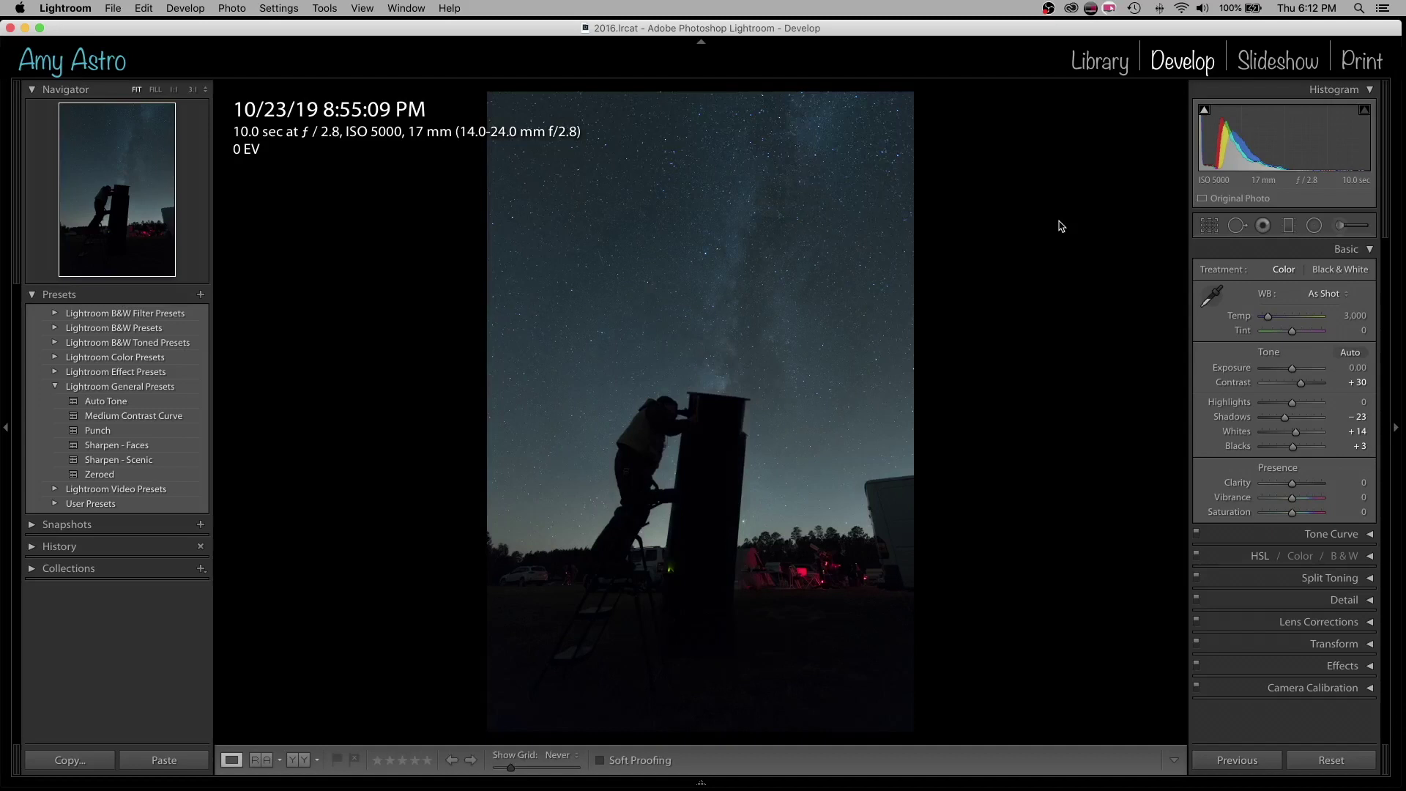
key(backslash)
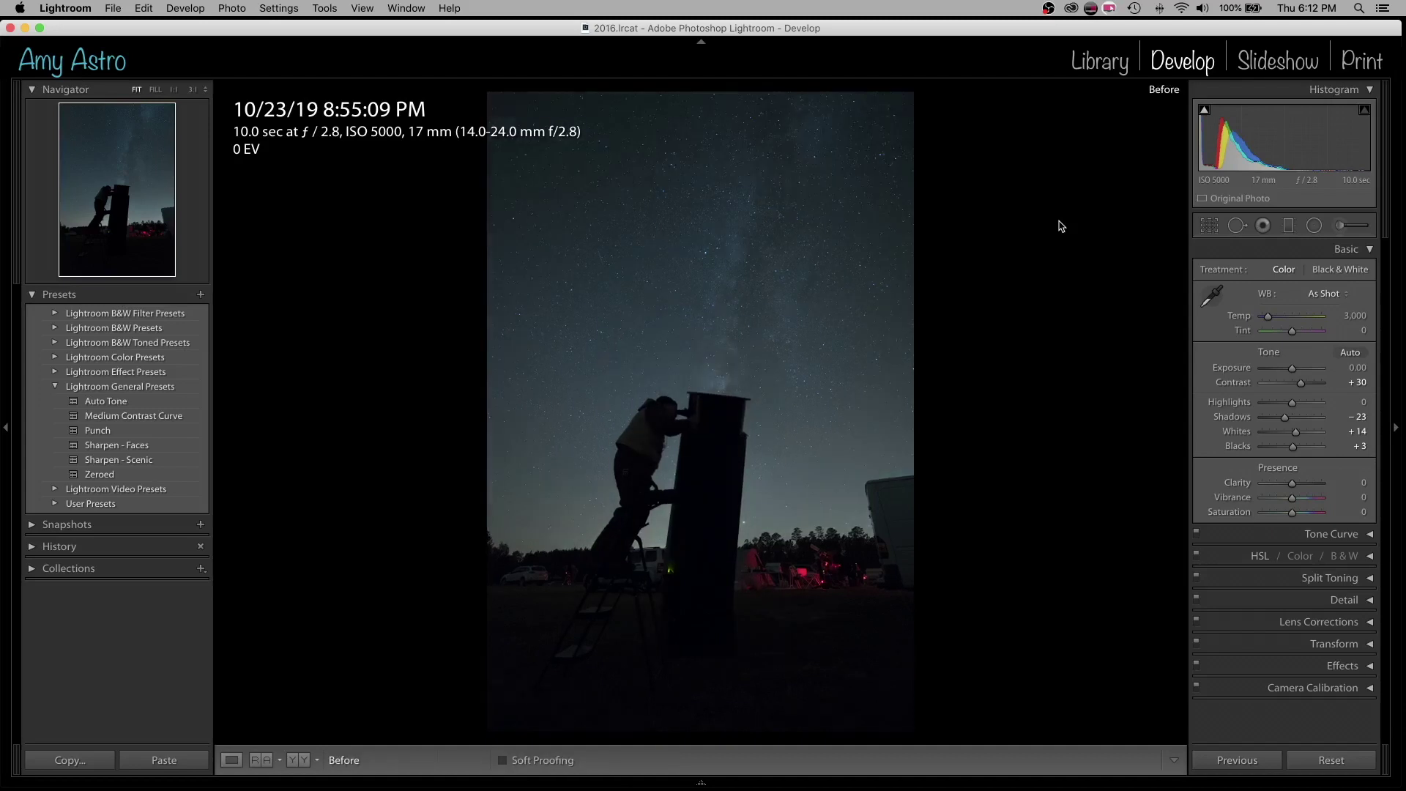
key(backslash)
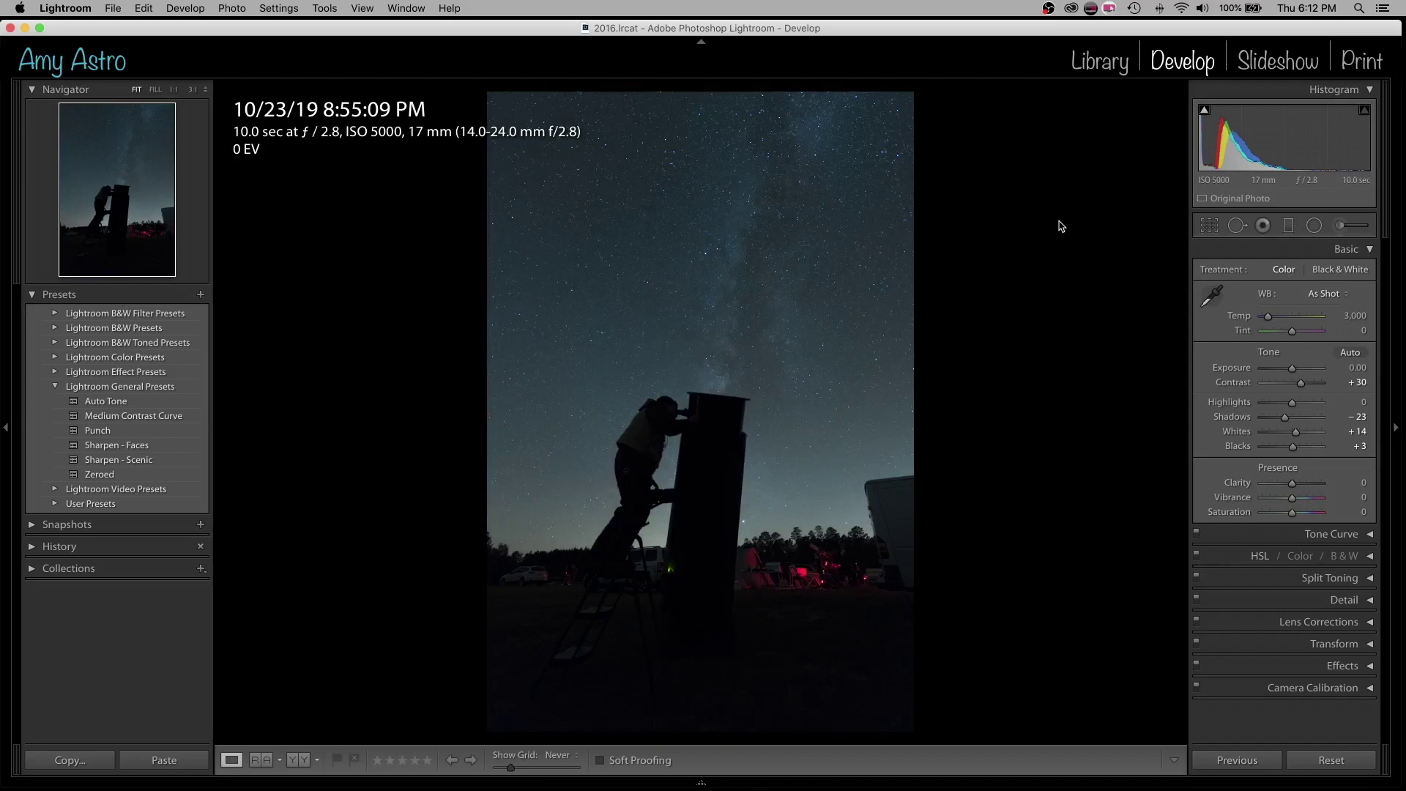
Step: Shape a gentle S in the tone curve by setting Lights to +10 and Darks to −13
click(1370, 251)
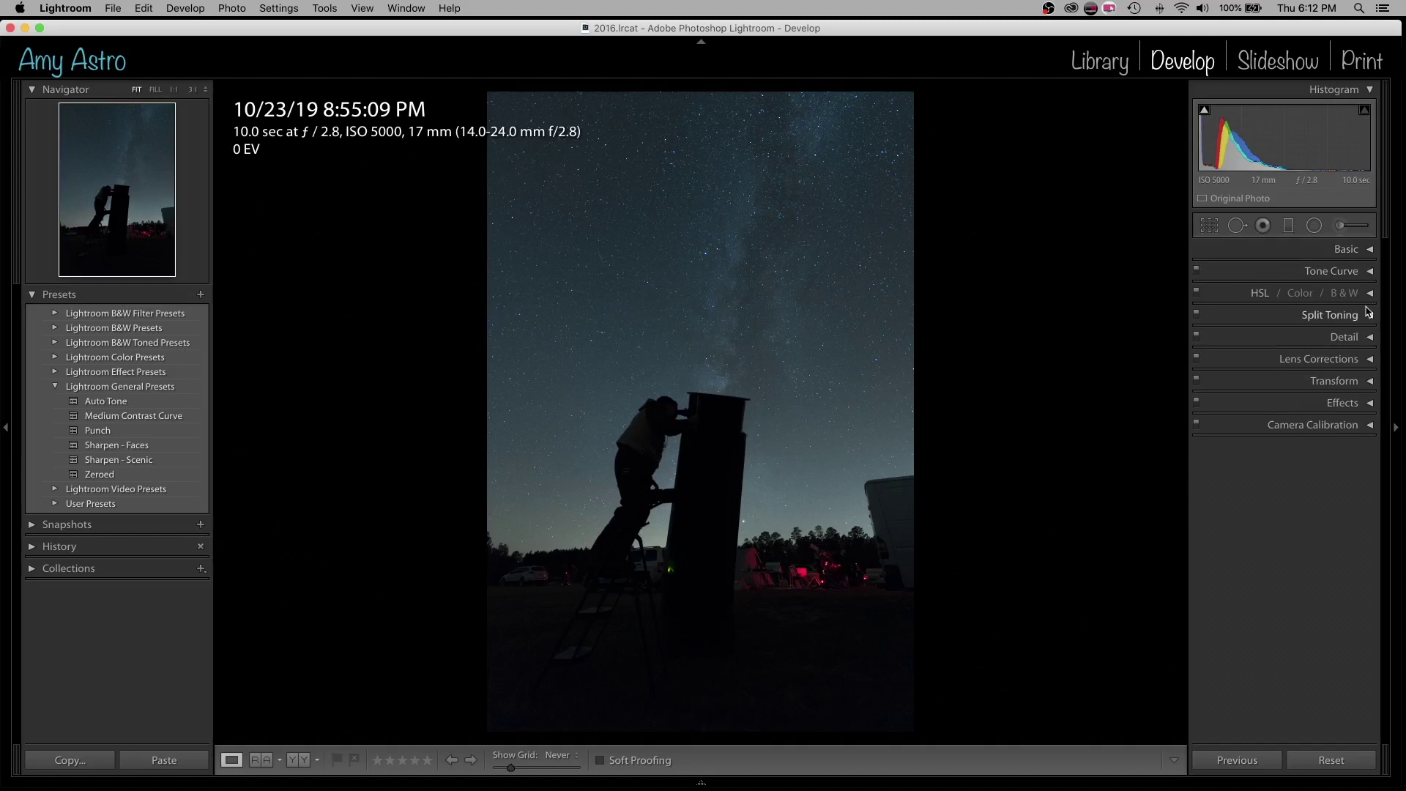
click(1346, 273)
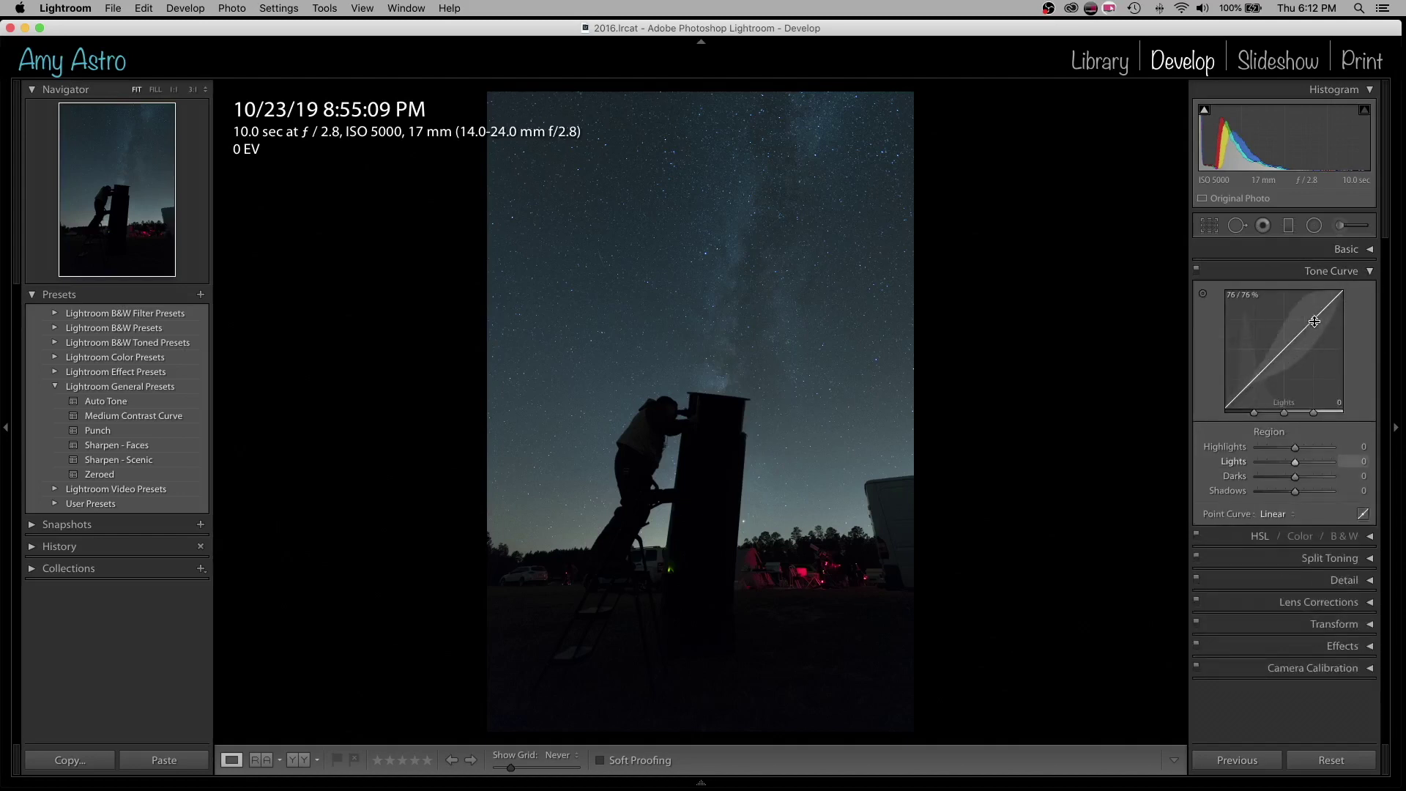
drag(1315, 320, 1314, 313)
drag(1254, 378, 1250, 389)
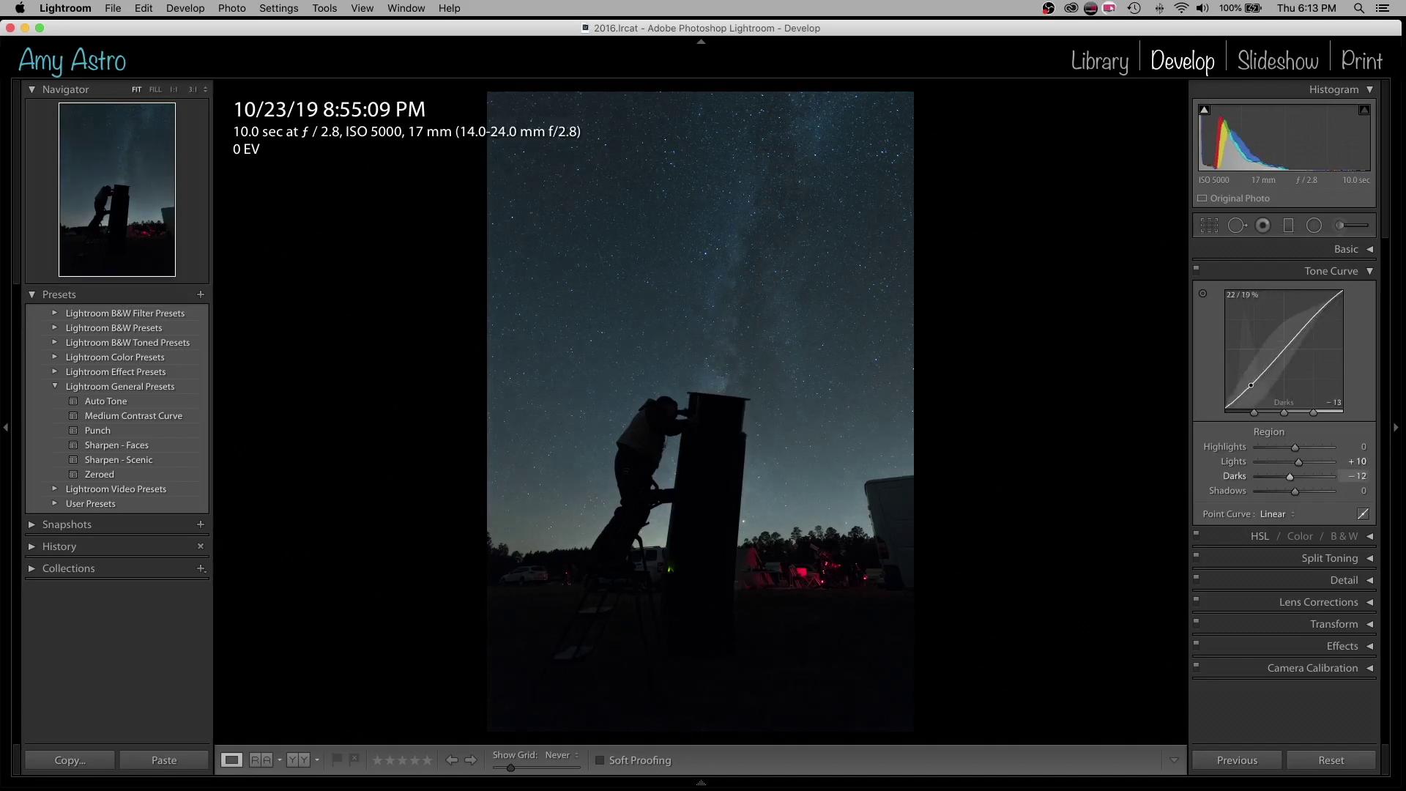
Step: Switch the tone curve adjustment off and on to compare its effect on the photo, leaving it on
click(1201, 277)
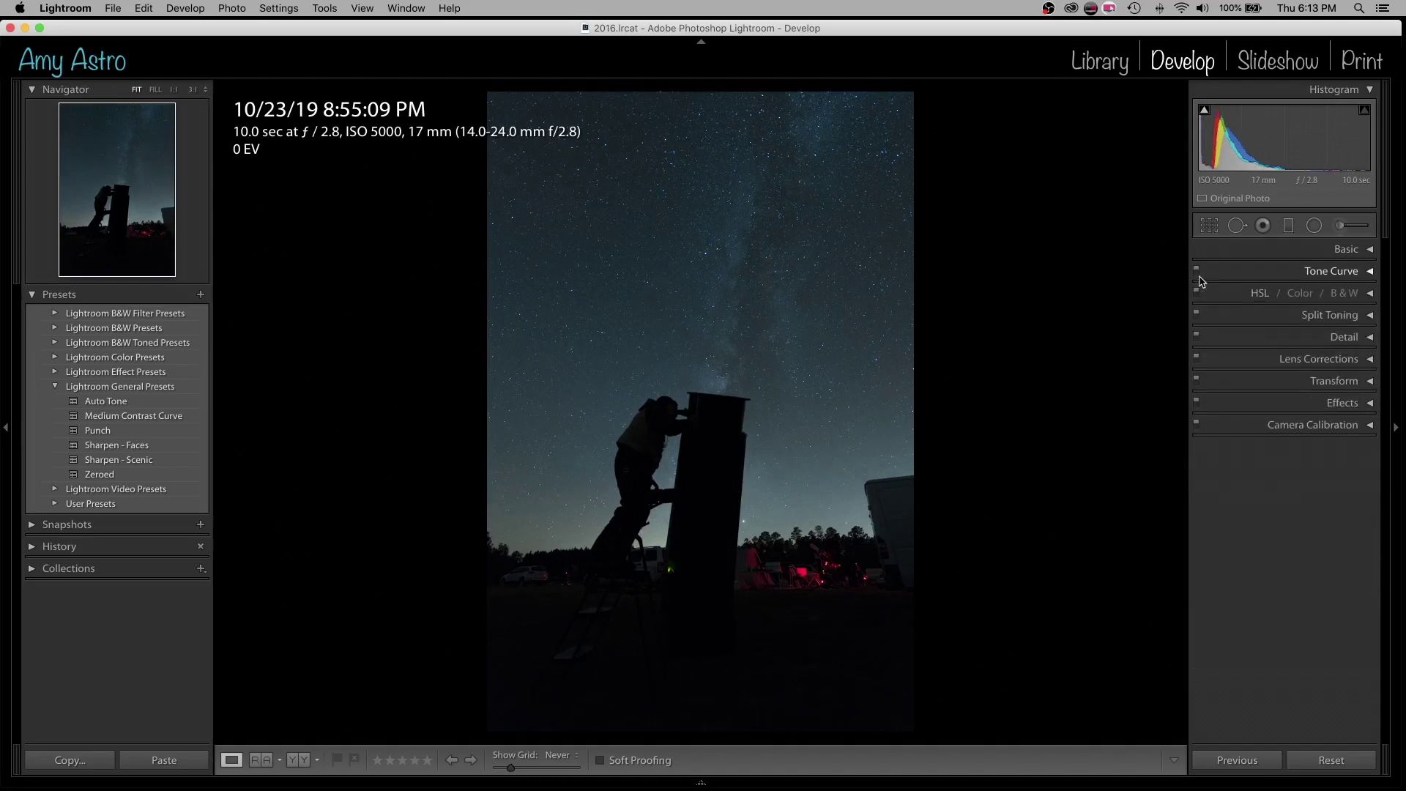
click(1201, 277)
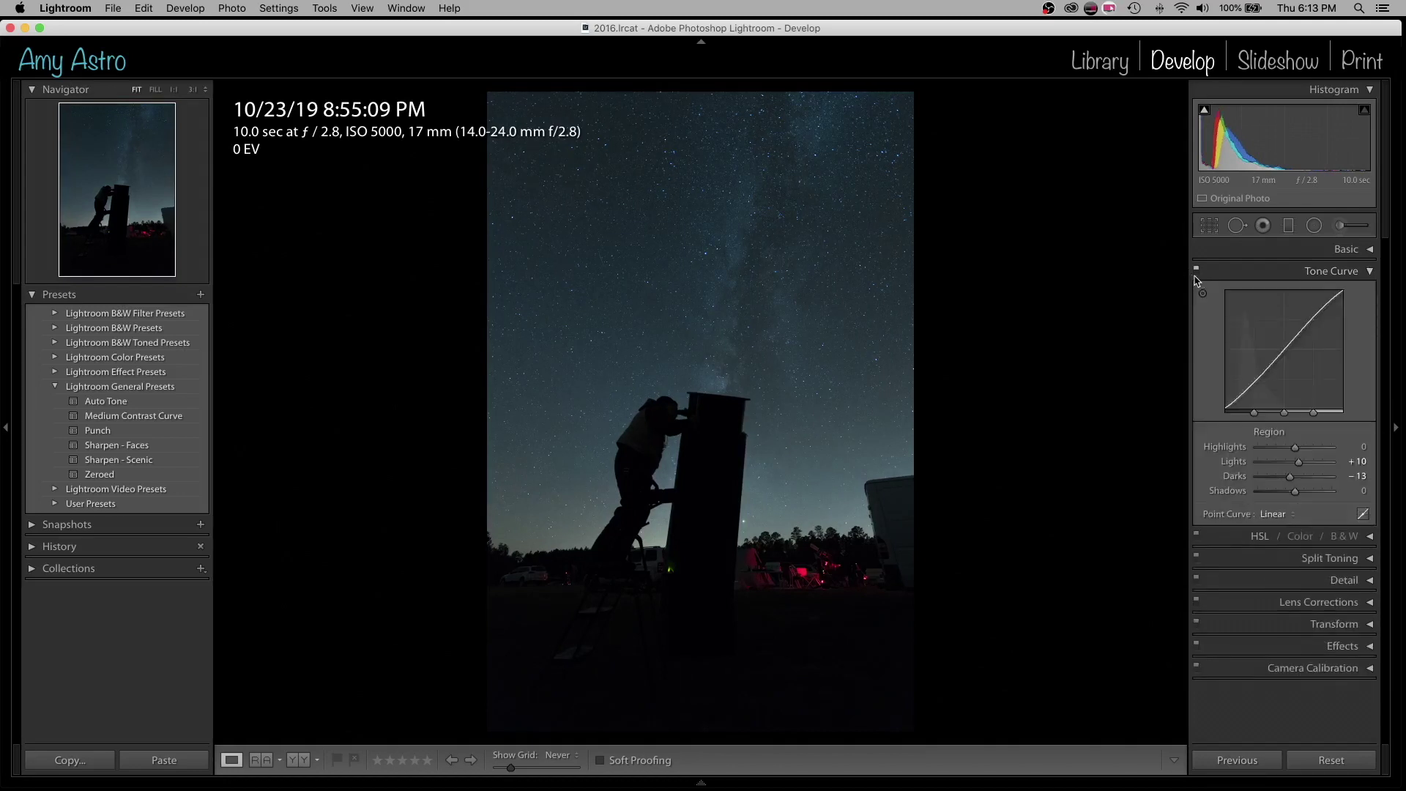
click(1197, 268)
click(1197, 270)
click(1197, 271)
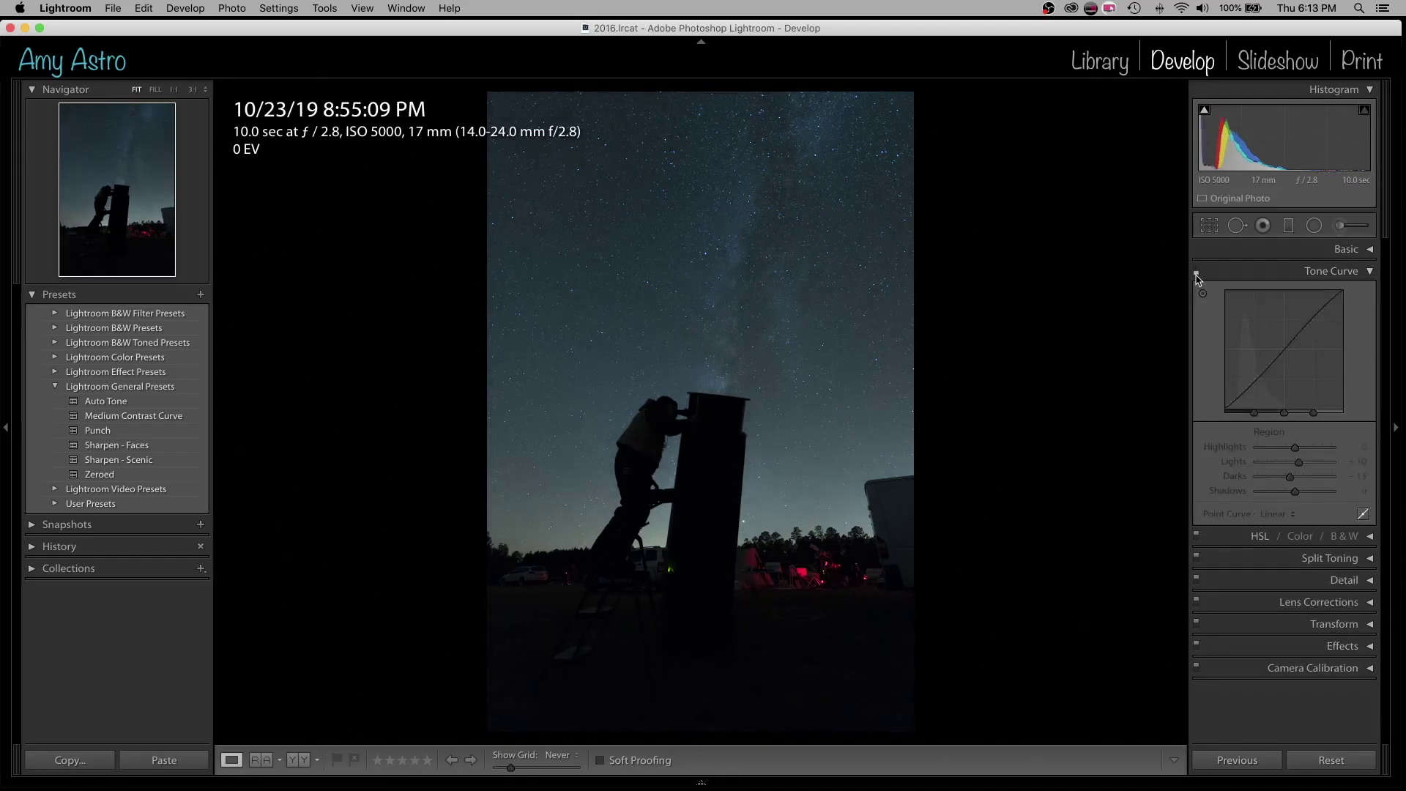
click(1196, 271)
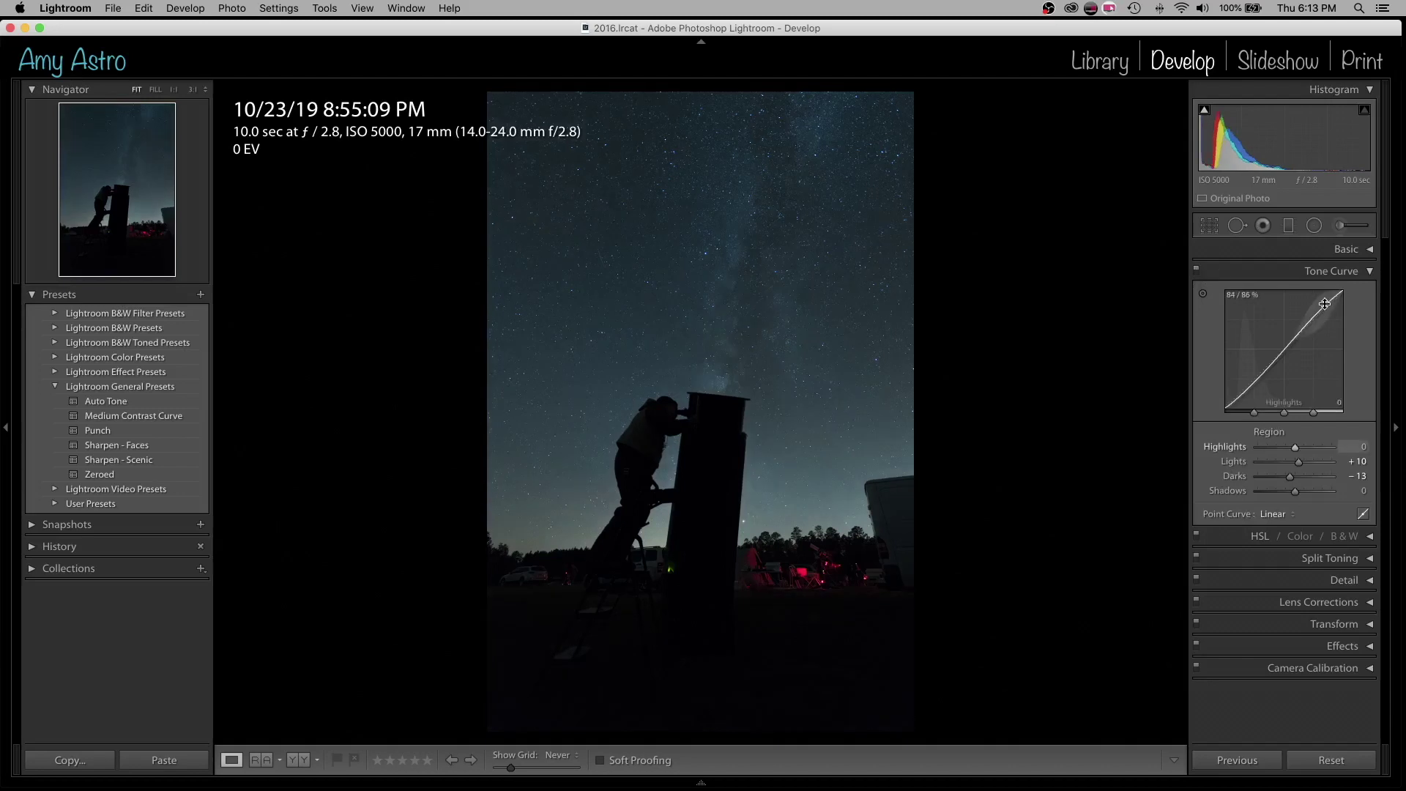
Step: Raise the tone curve's Lights to +23 and check the photo with the curve switched off and back on
drag(1318, 311, 1318, 306)
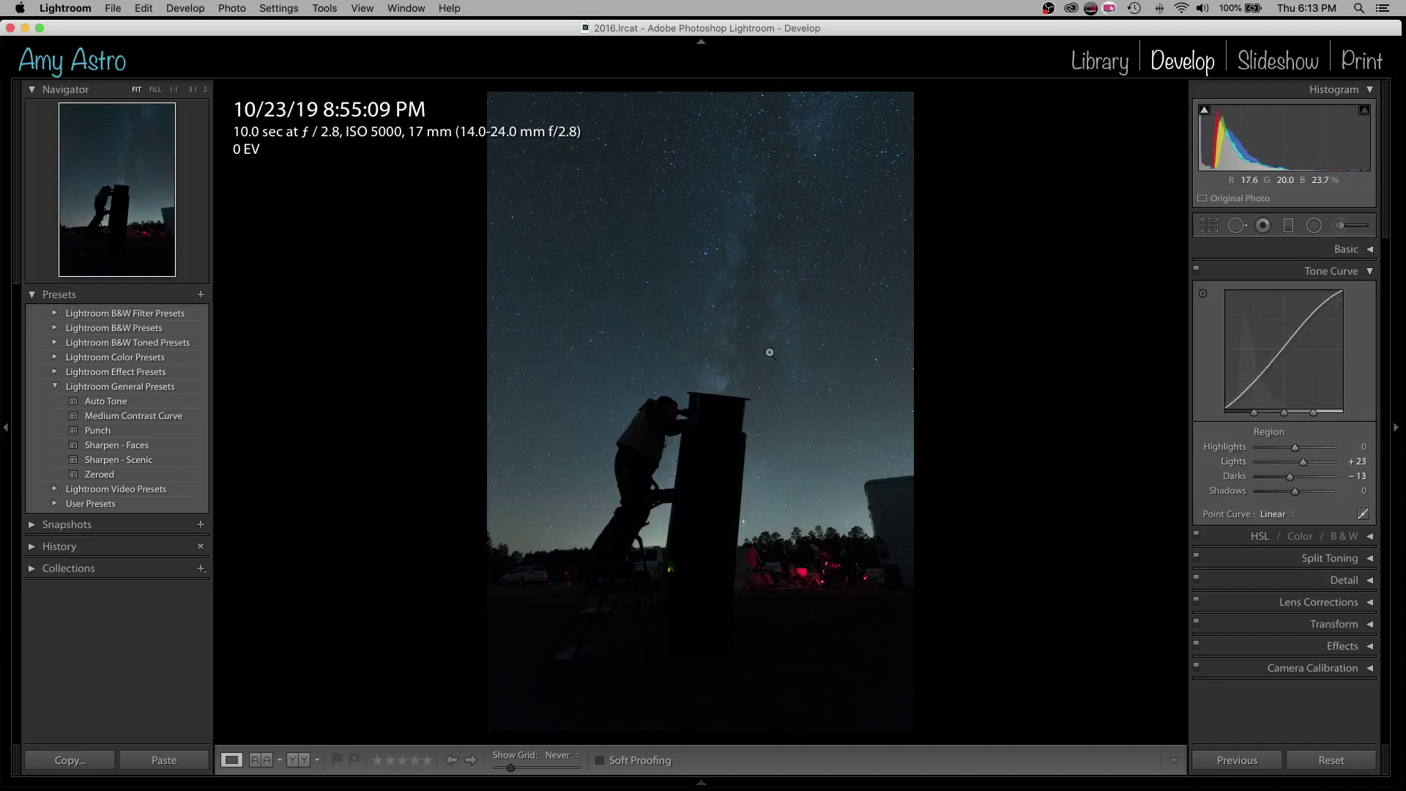
click(1197, 269)
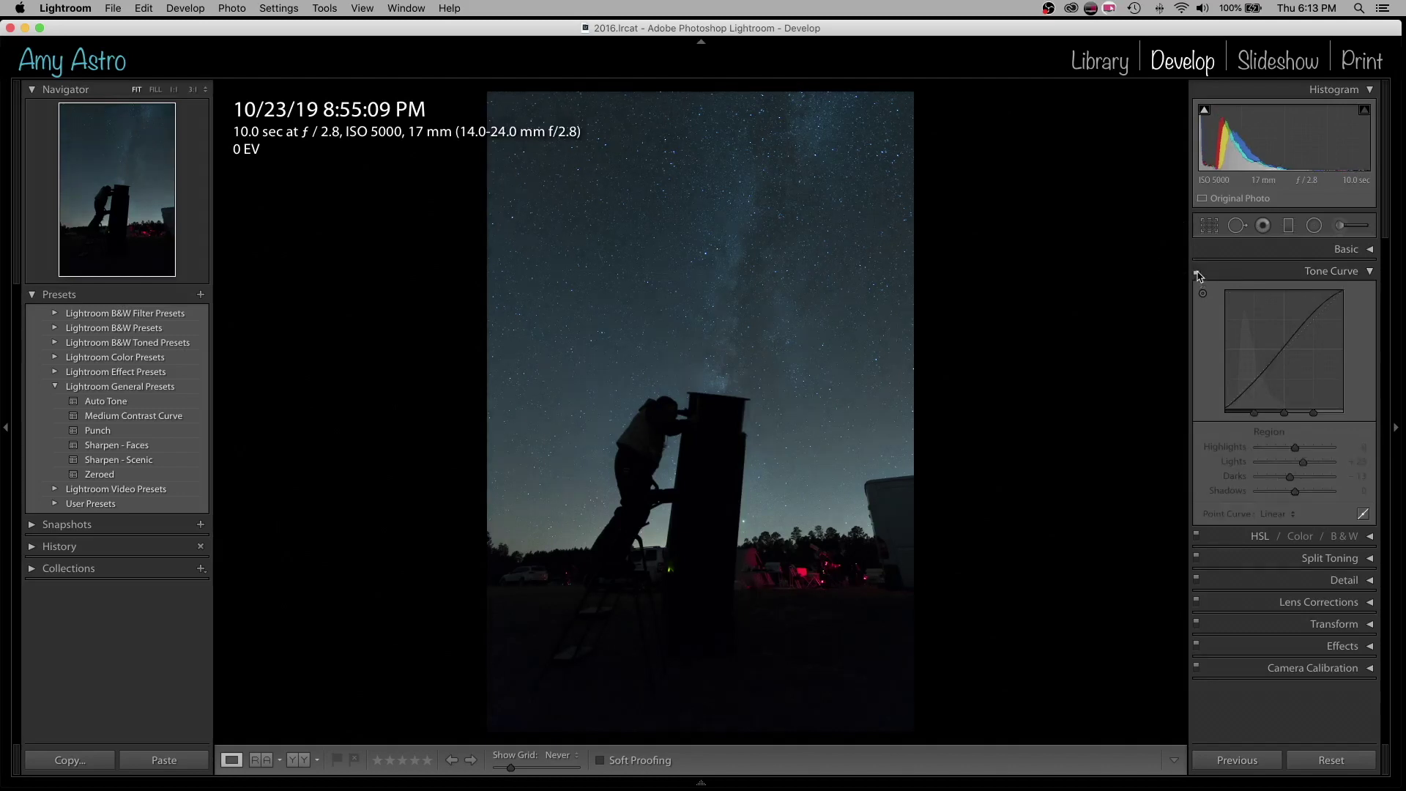
click(1197, 270)
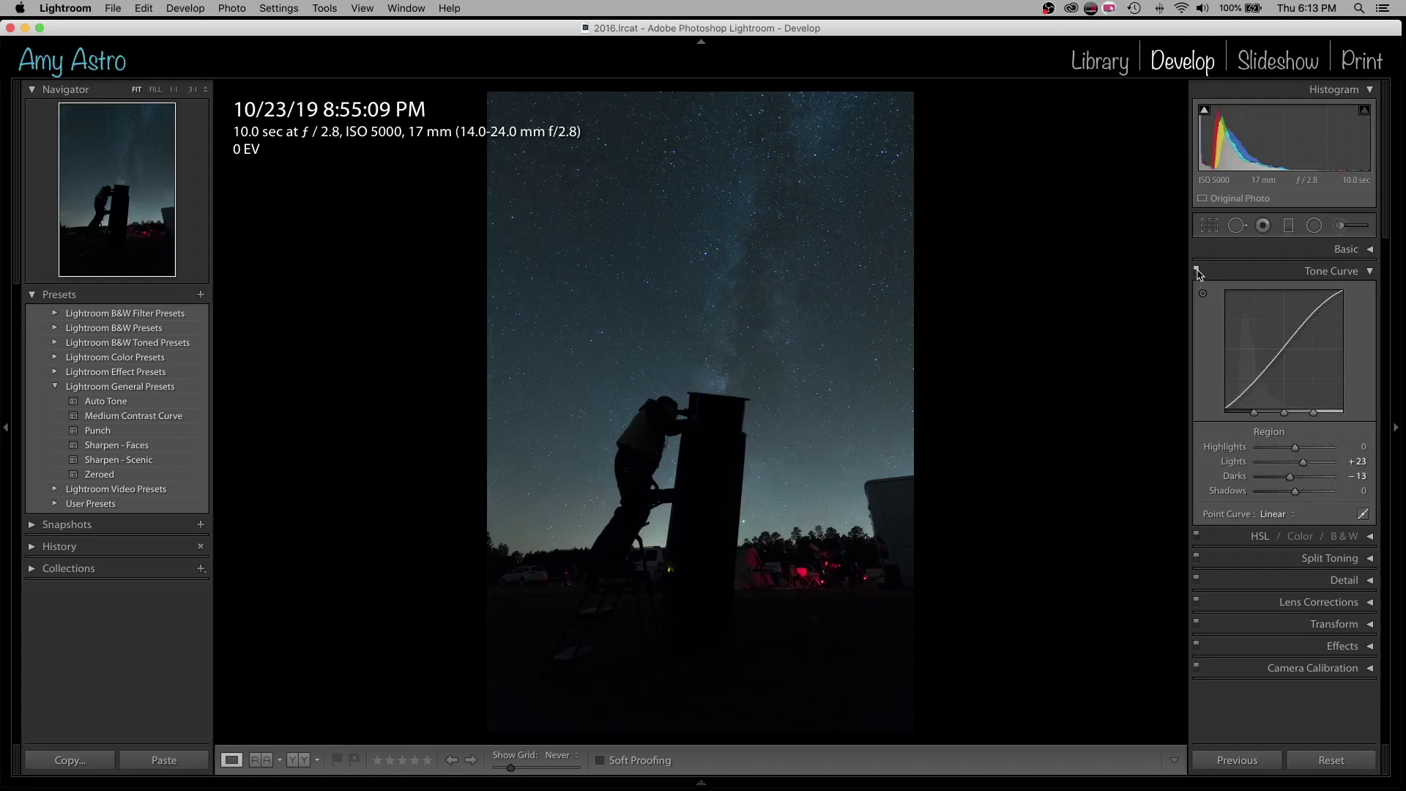
click(1370, 273)
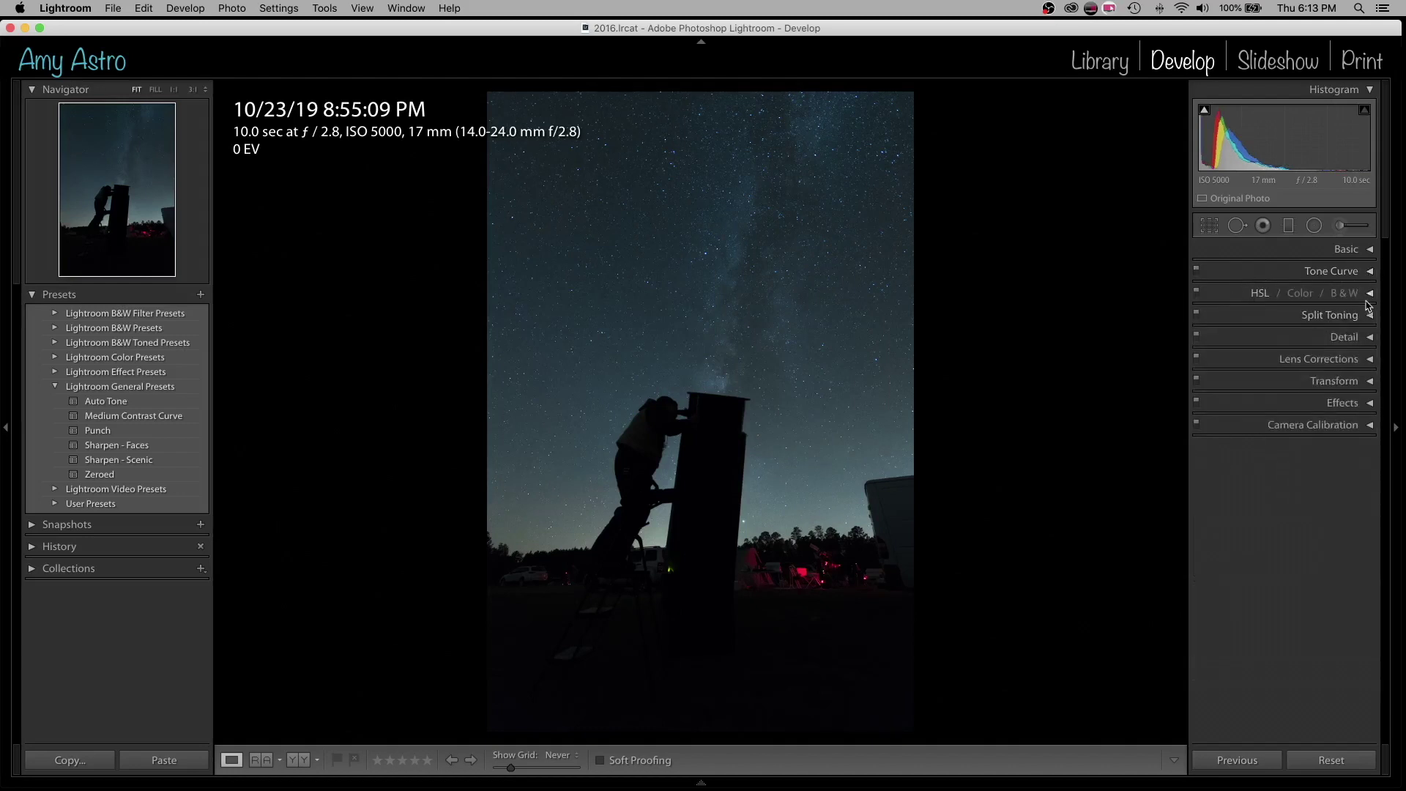
Step: Reduce the saturation of the red lights on the horizon using the targeted HSL saturation adjustment
click(1371, 295)
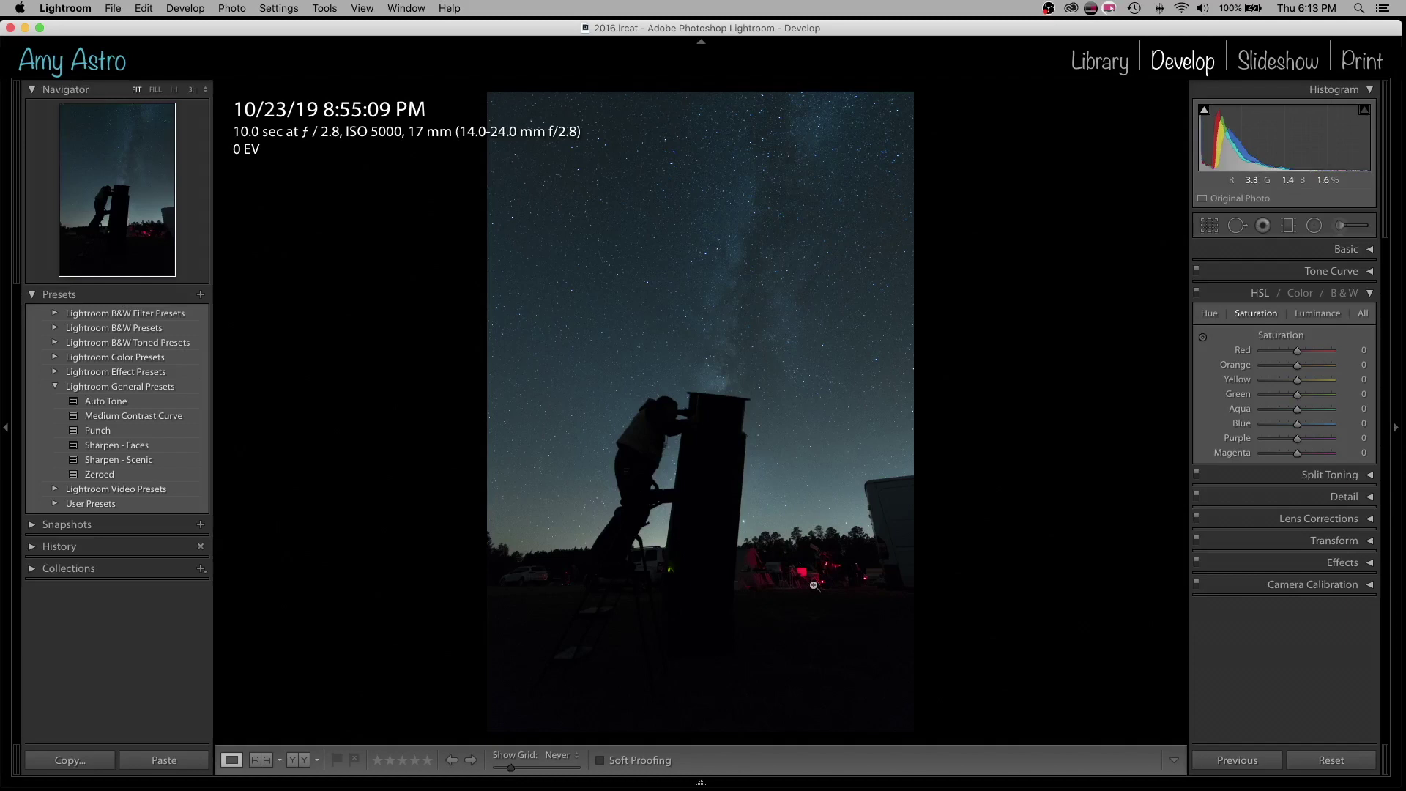
click(1263, 314)
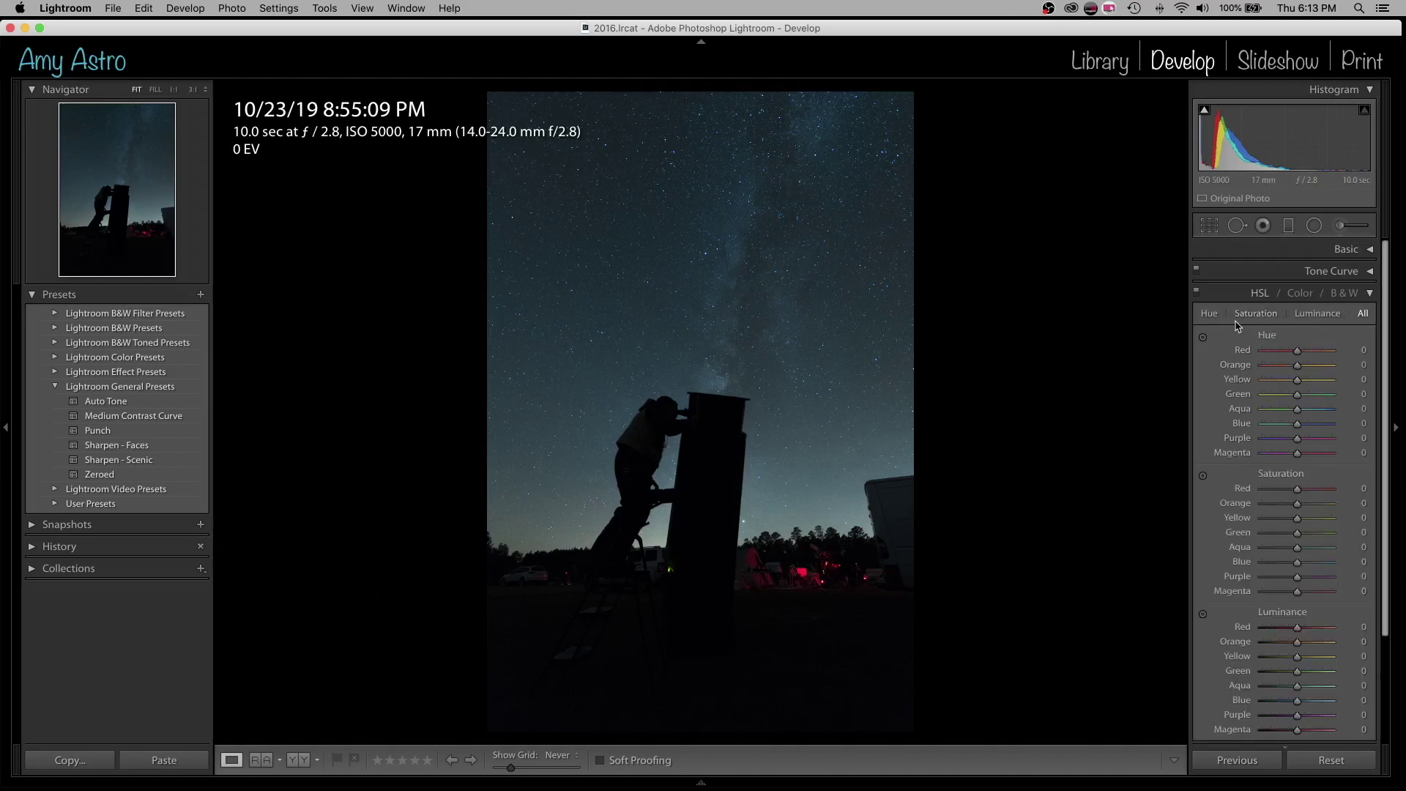
click(1258, 318)
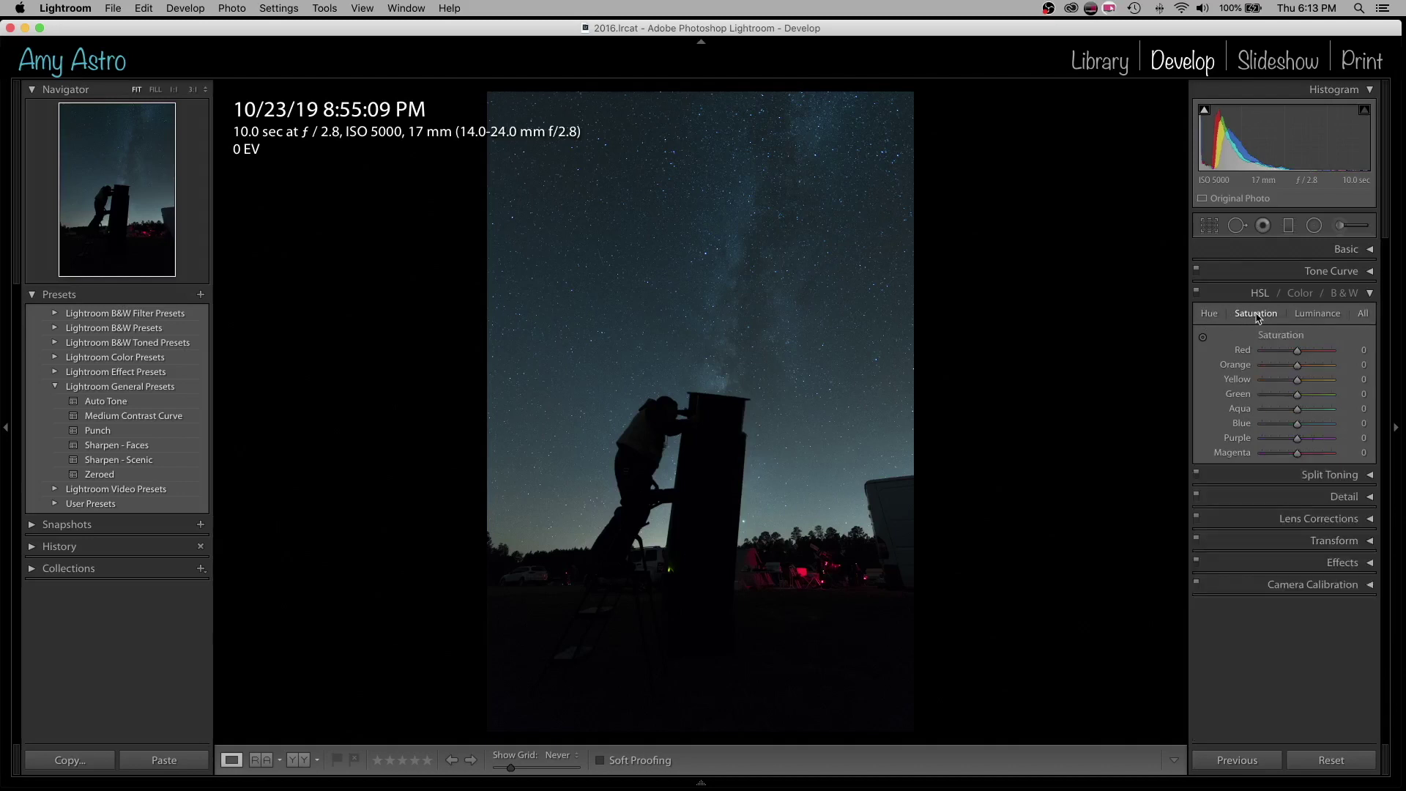
click(1203, 339)
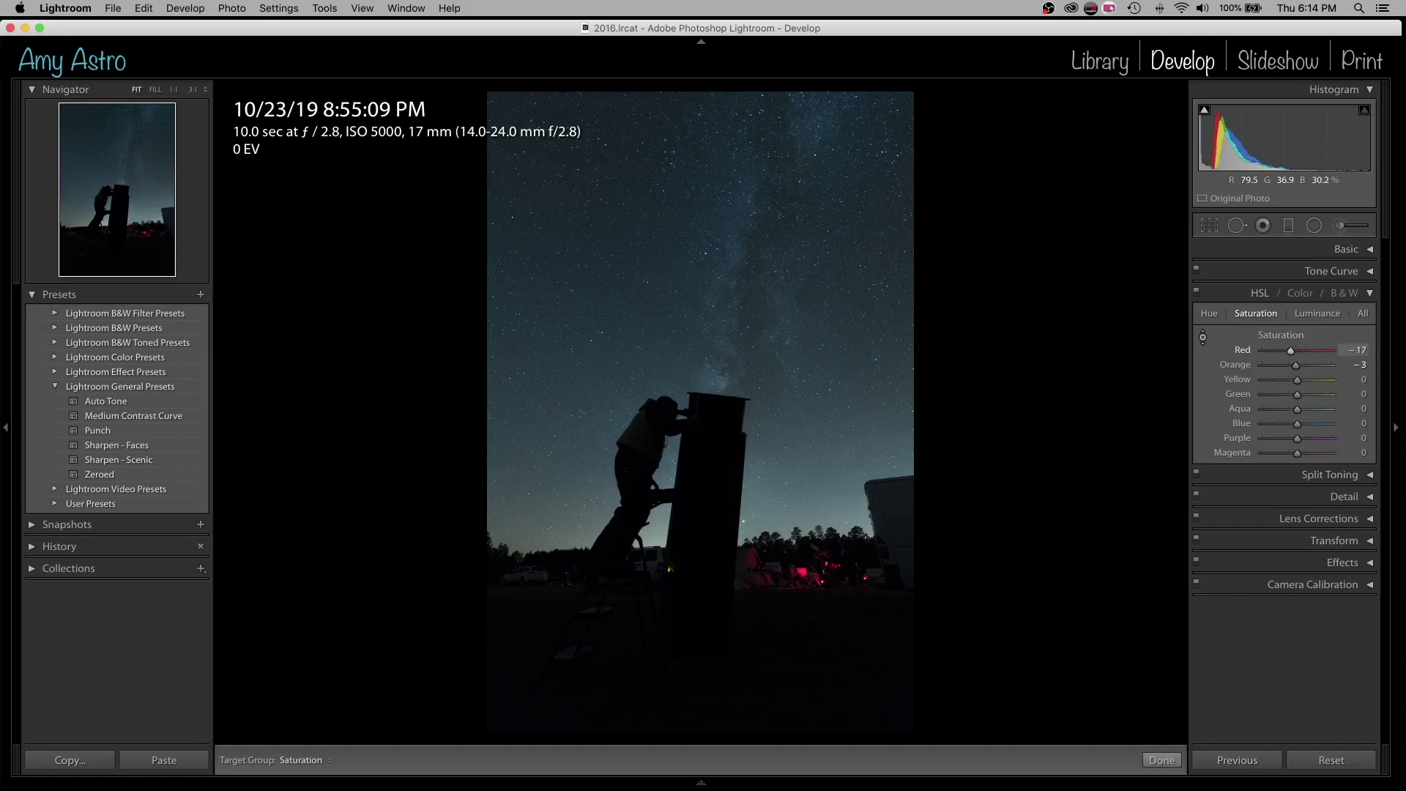
drag(803, 573, 803, 574)
drag(803, 577, 803, 582)
drag(803, 584, 803, 580)
click(1199, 299)
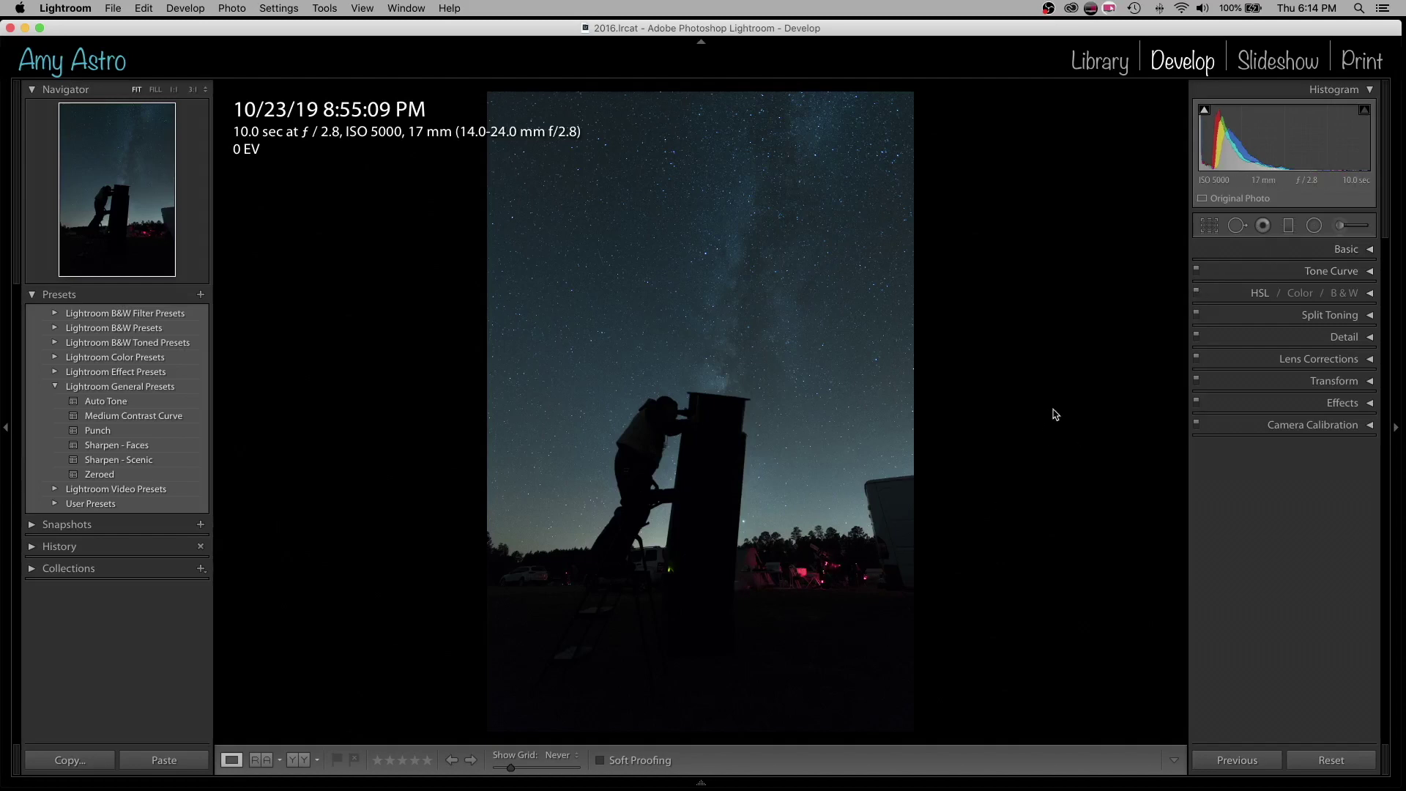
Step: Inspect the sky above the telescope at 1:1 and apply the Sharpen - Scenic preset
click(1332, 337)
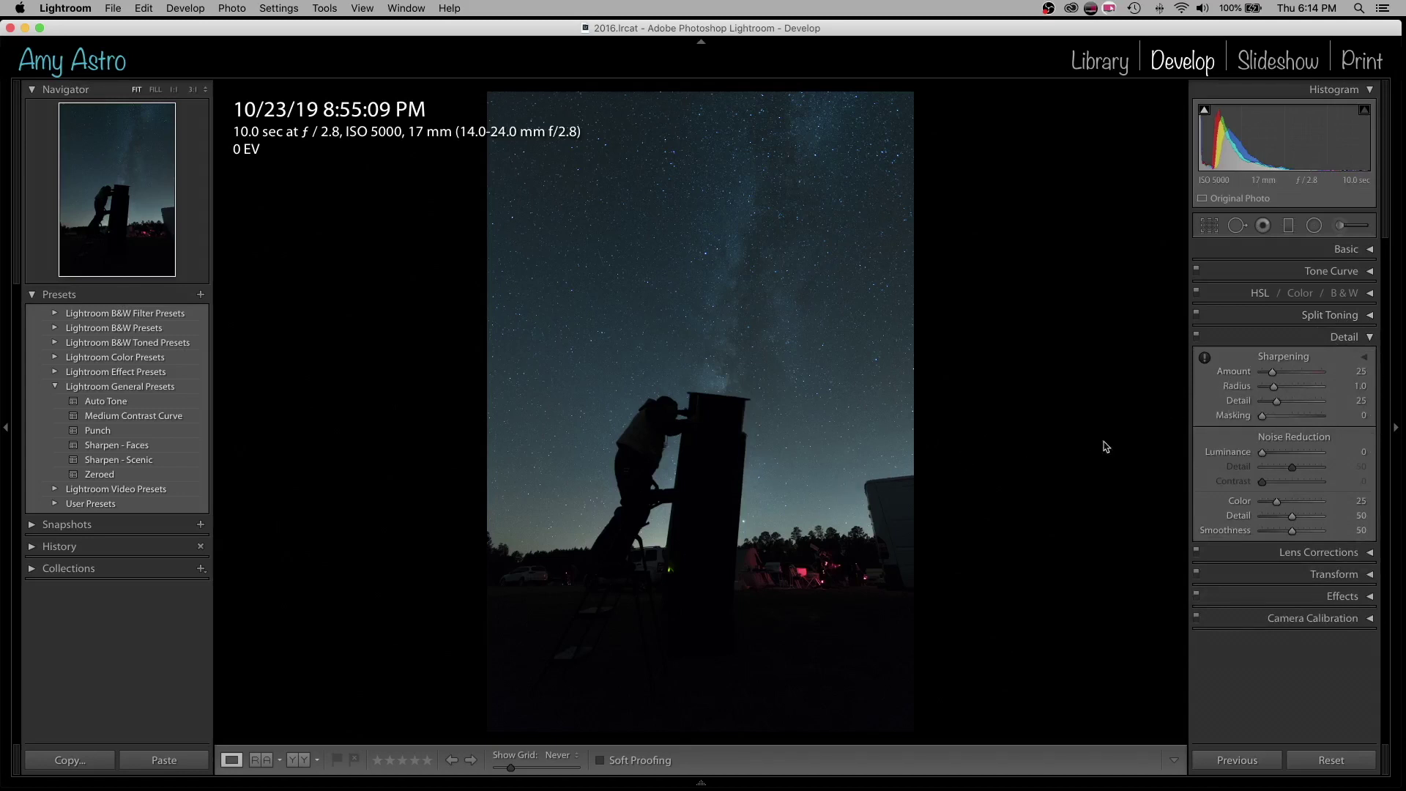
click(696, 317)
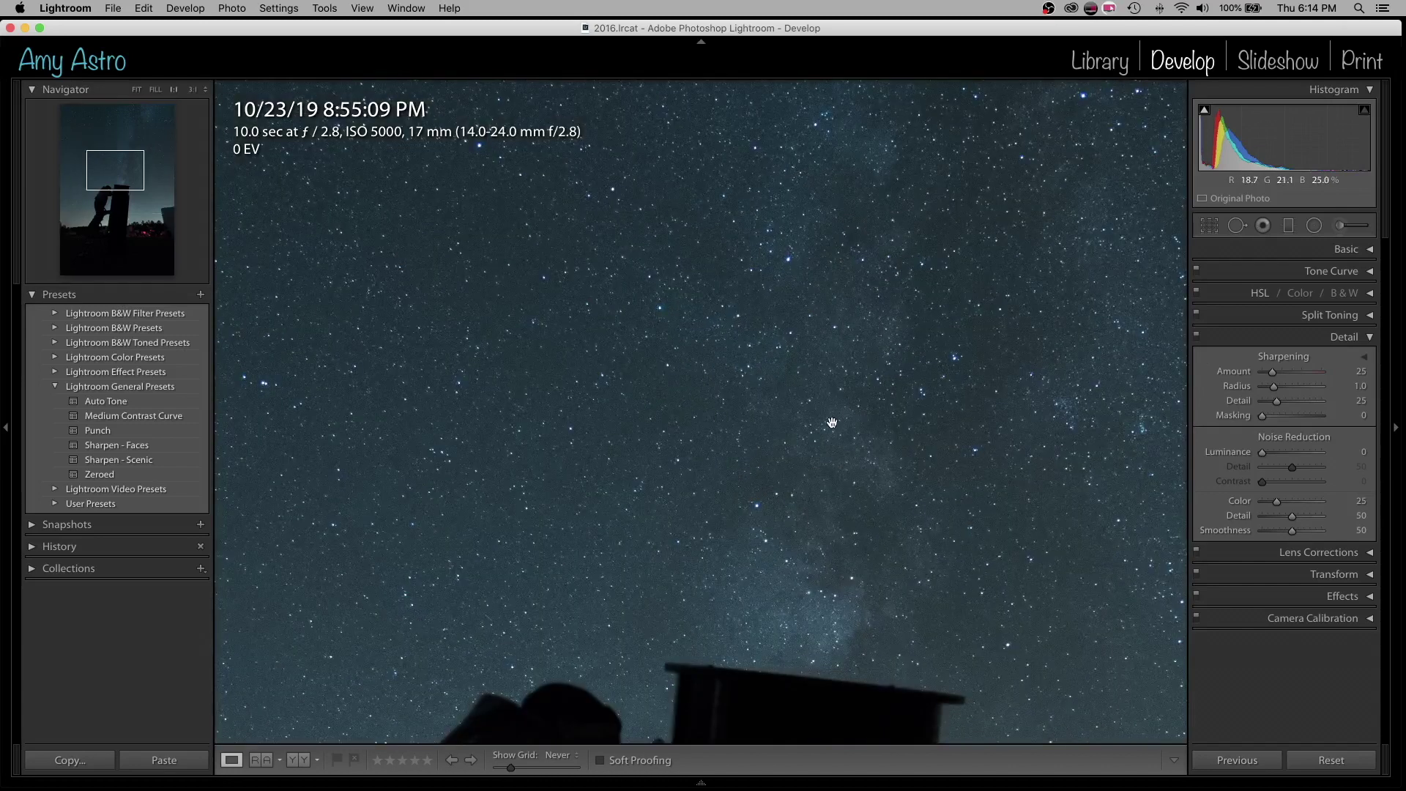
click(780, 429)
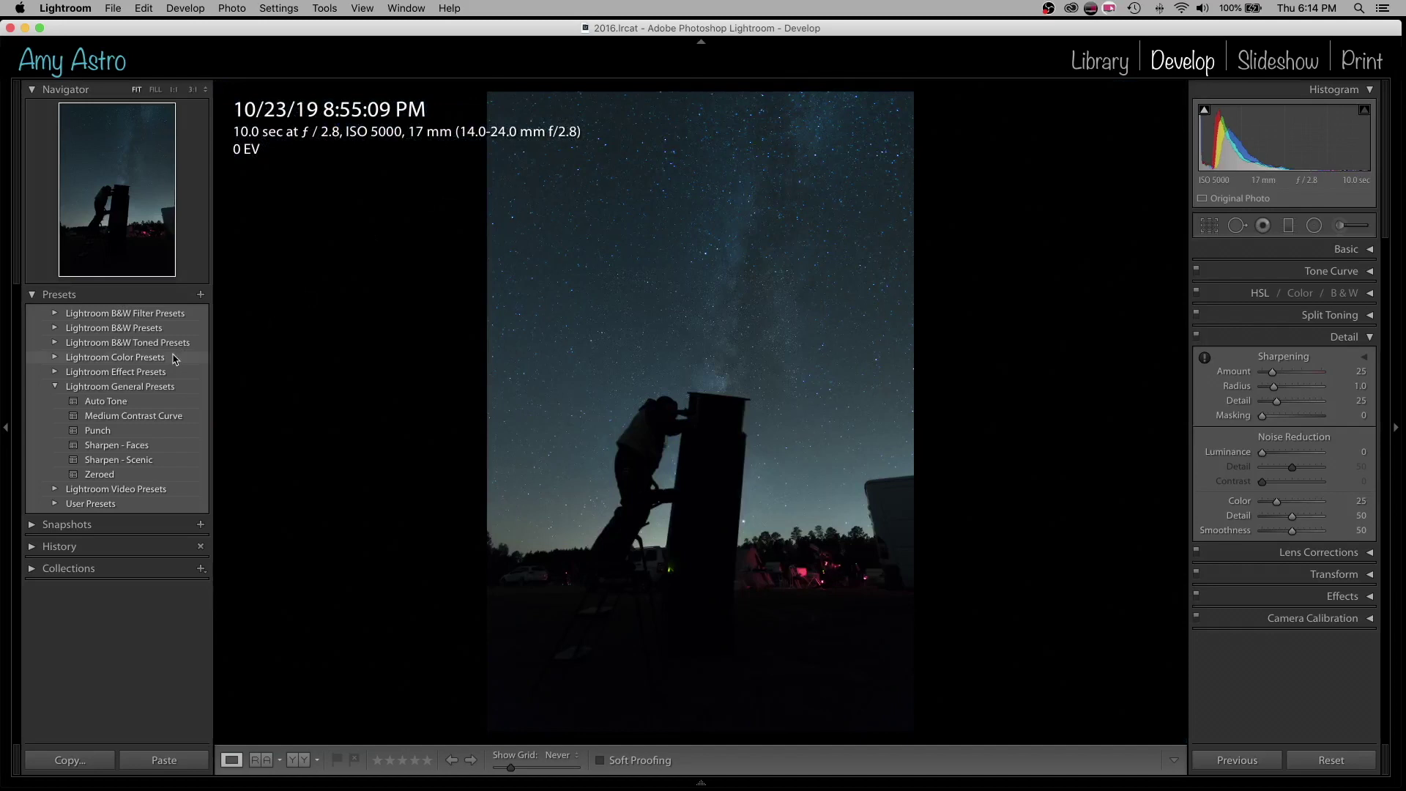
click(98, 461)
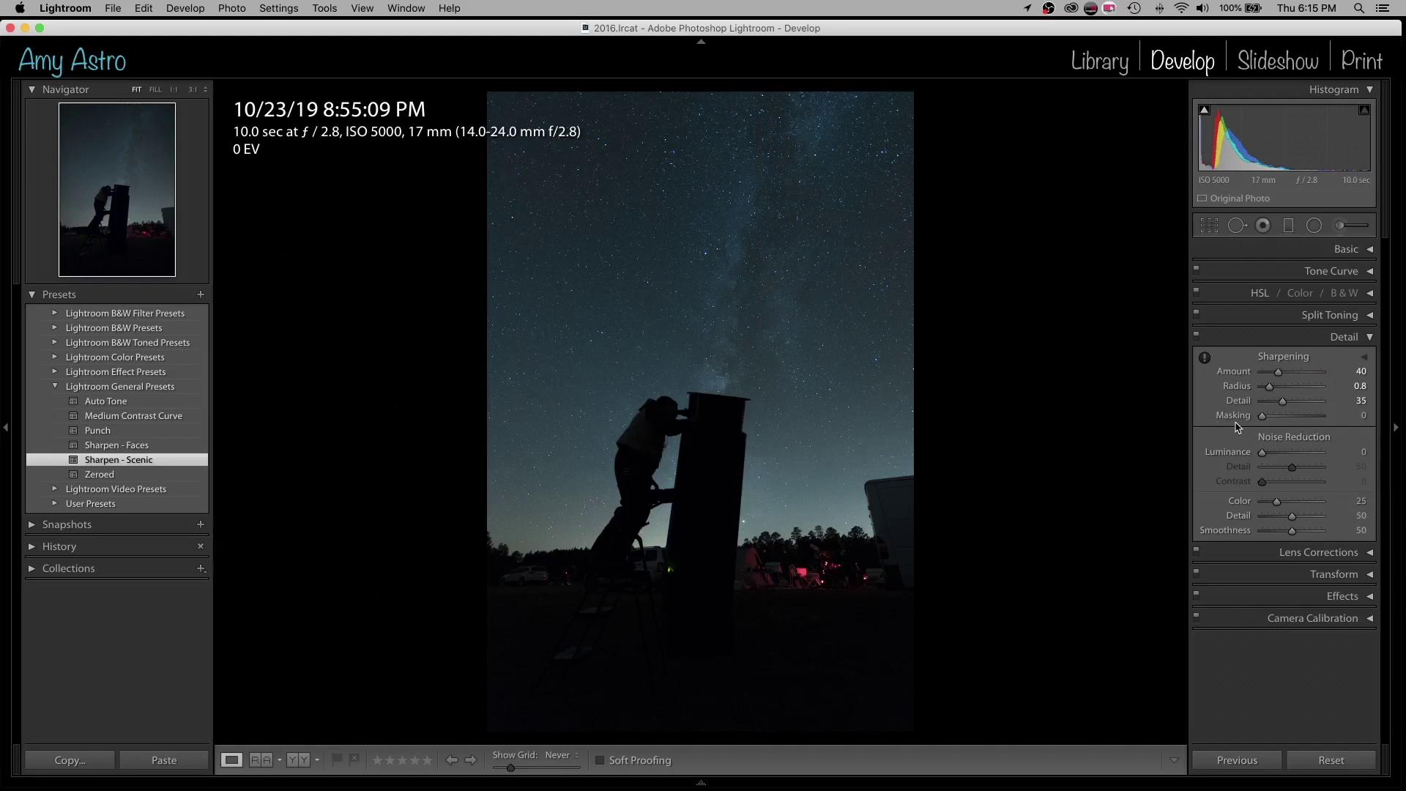
Step: Set the sharpening Masking to 74 while previewing the mask, limiting sharpening to the stars and silhouette edges
key(alt)
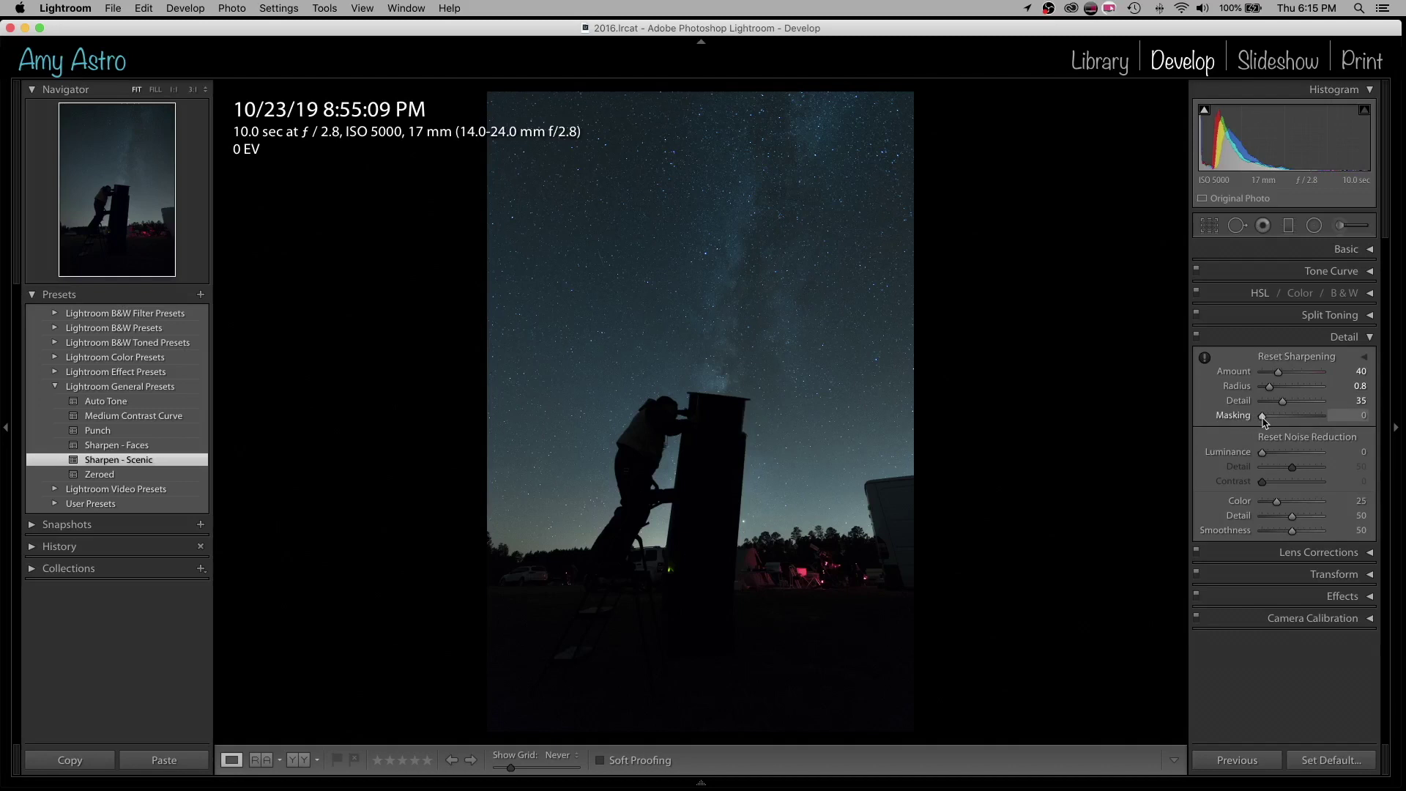
alt+click(1263, 417)
drag(1263, 418, 1292, 422)
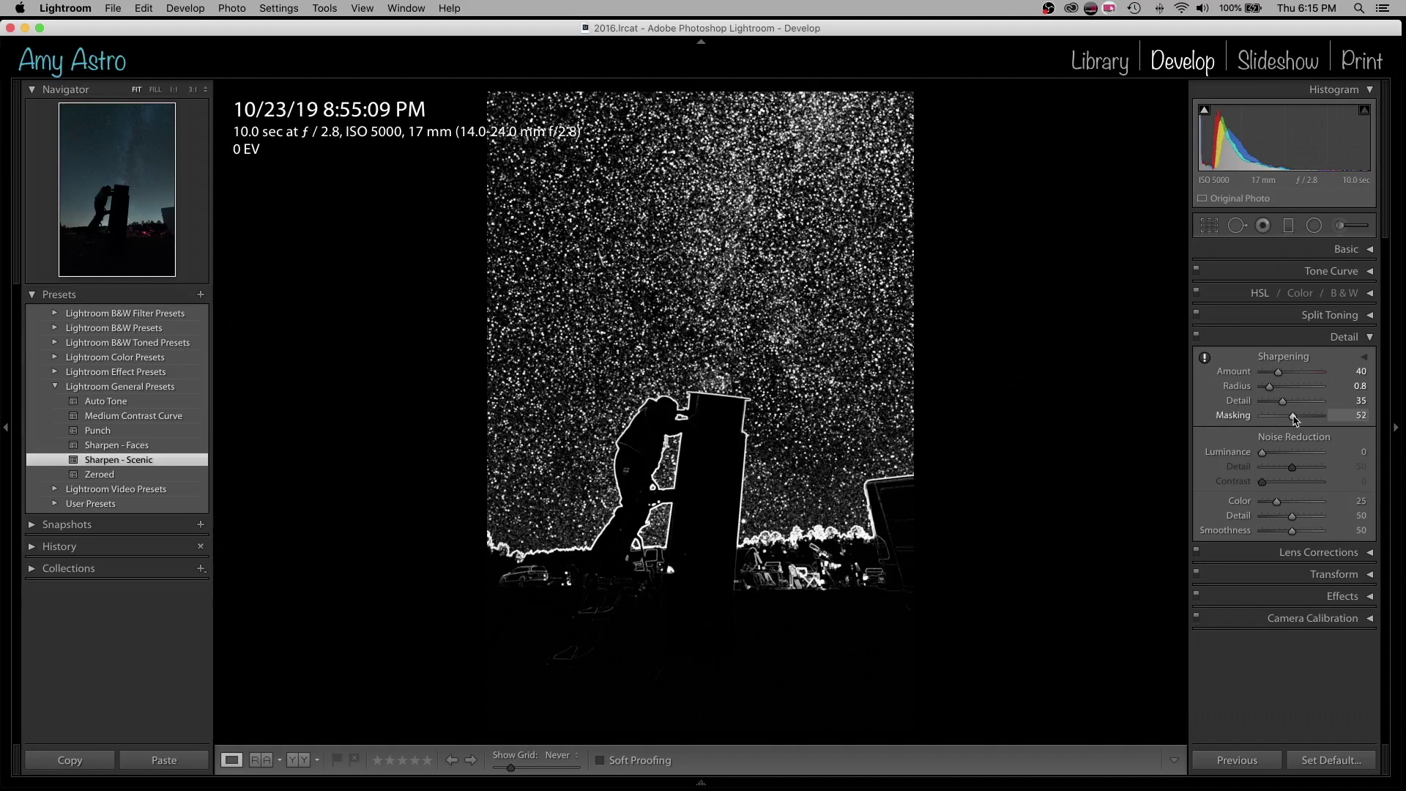
drag(1295, 420, 1303, 420)
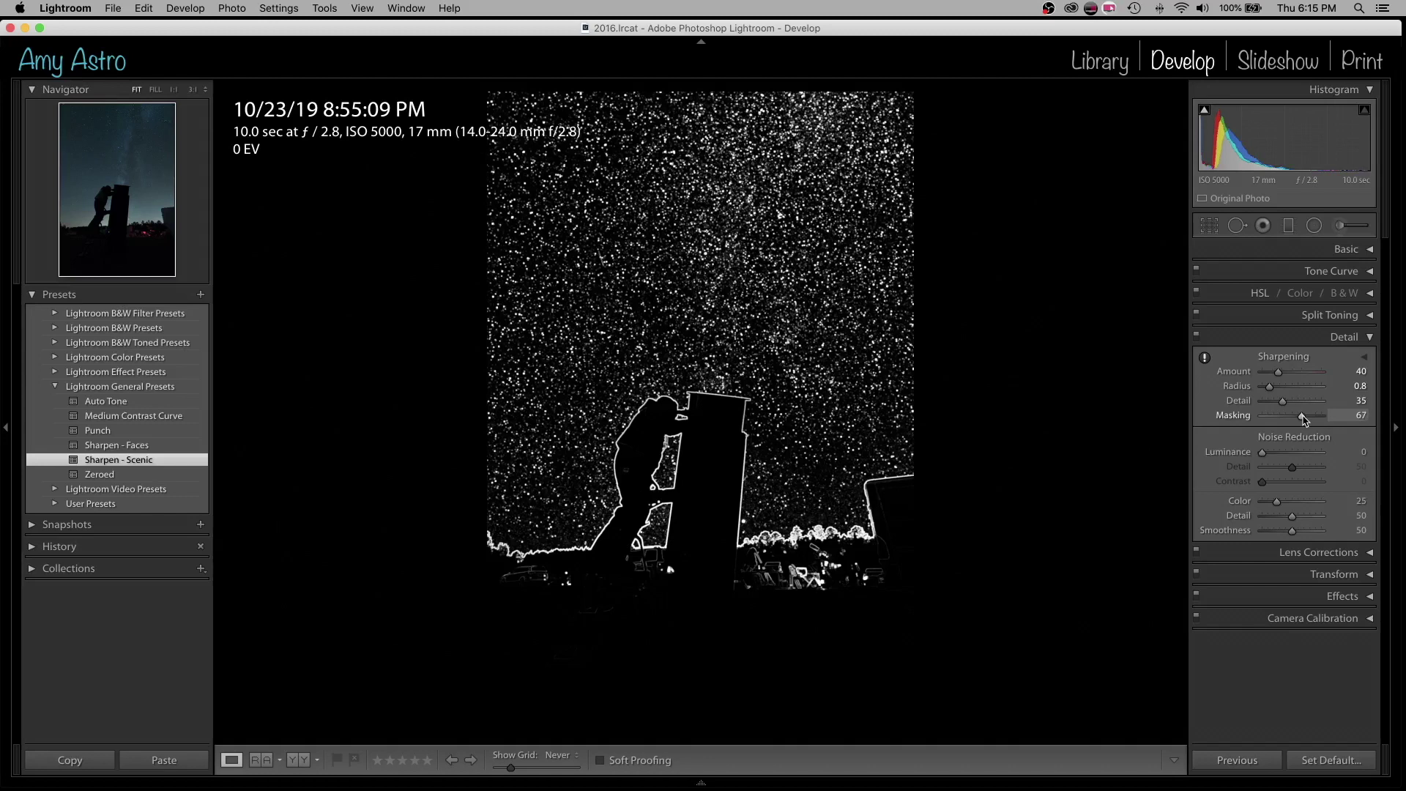
drag(1305, 418, 1308, 419)
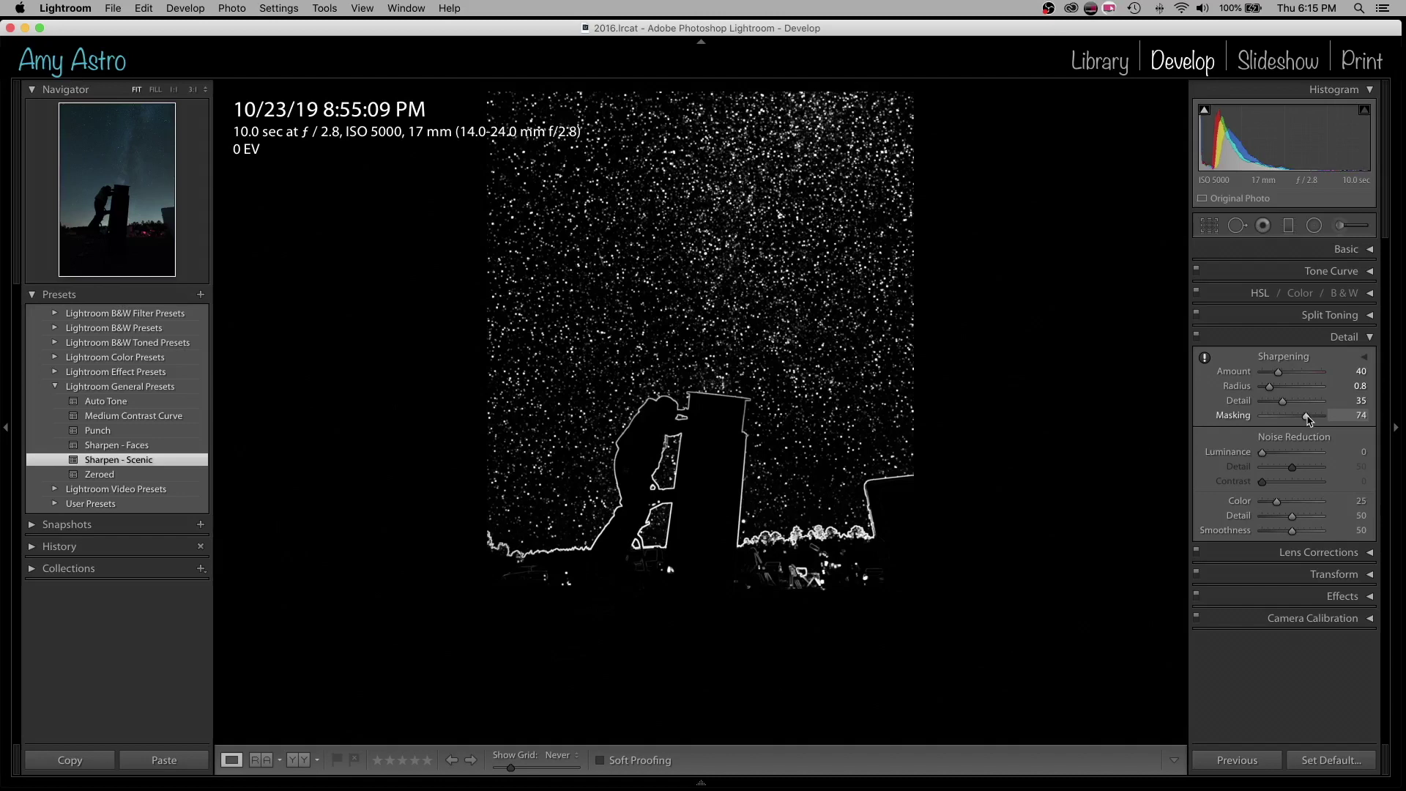
drag(1308, 418, 1308, 418)
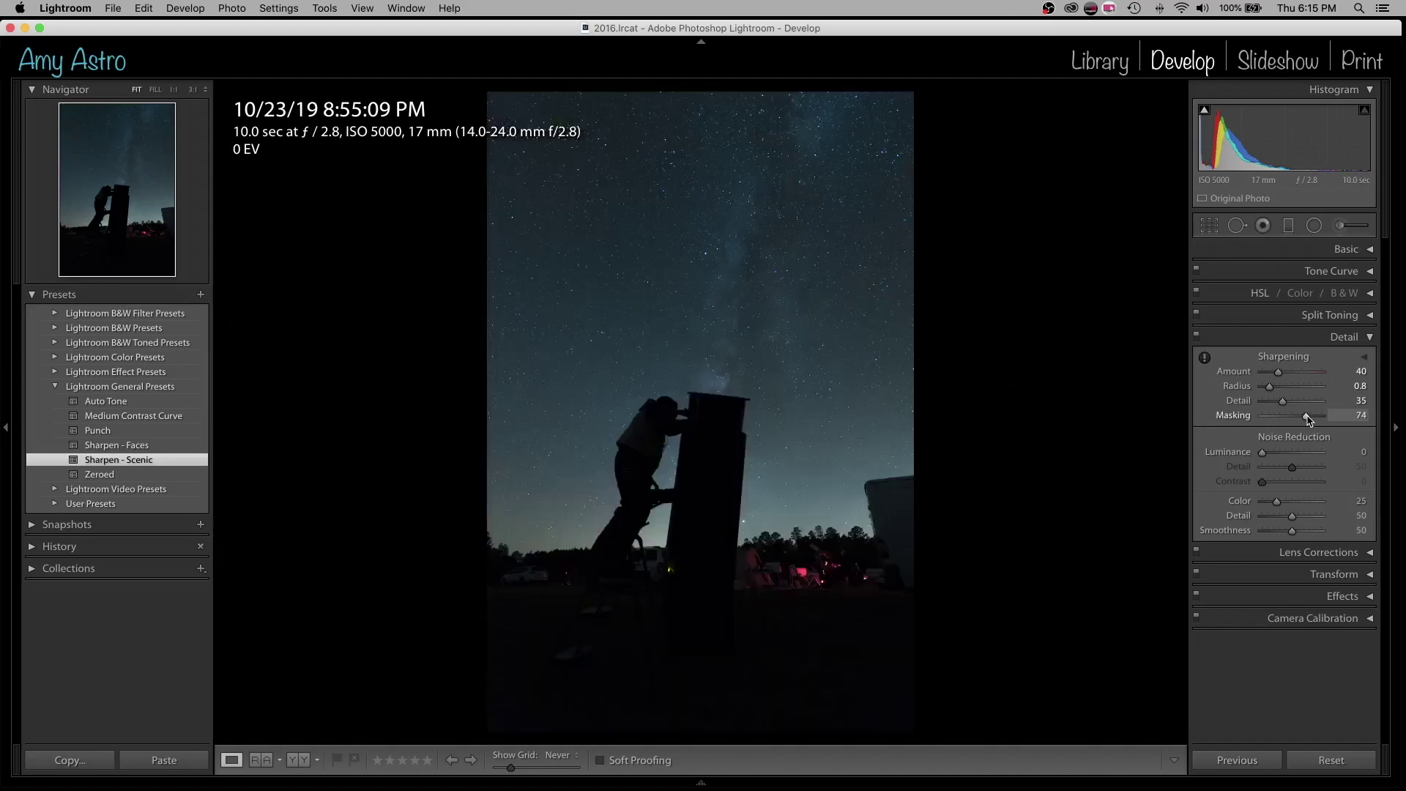
Step: Set Luminance noise reduction to 25 while viewing the sky above the telescope at 3:1
click(730, 359)
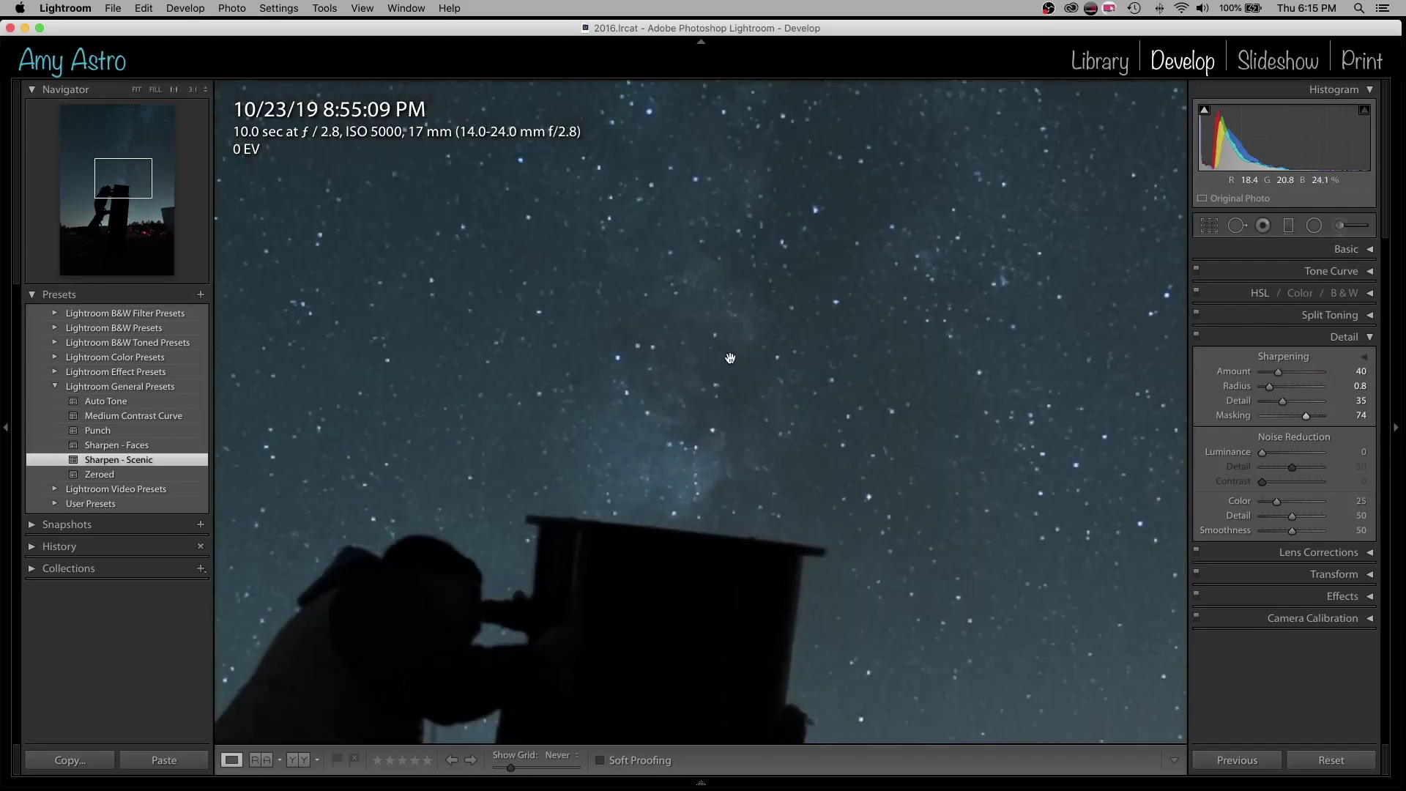
click(192, 90)
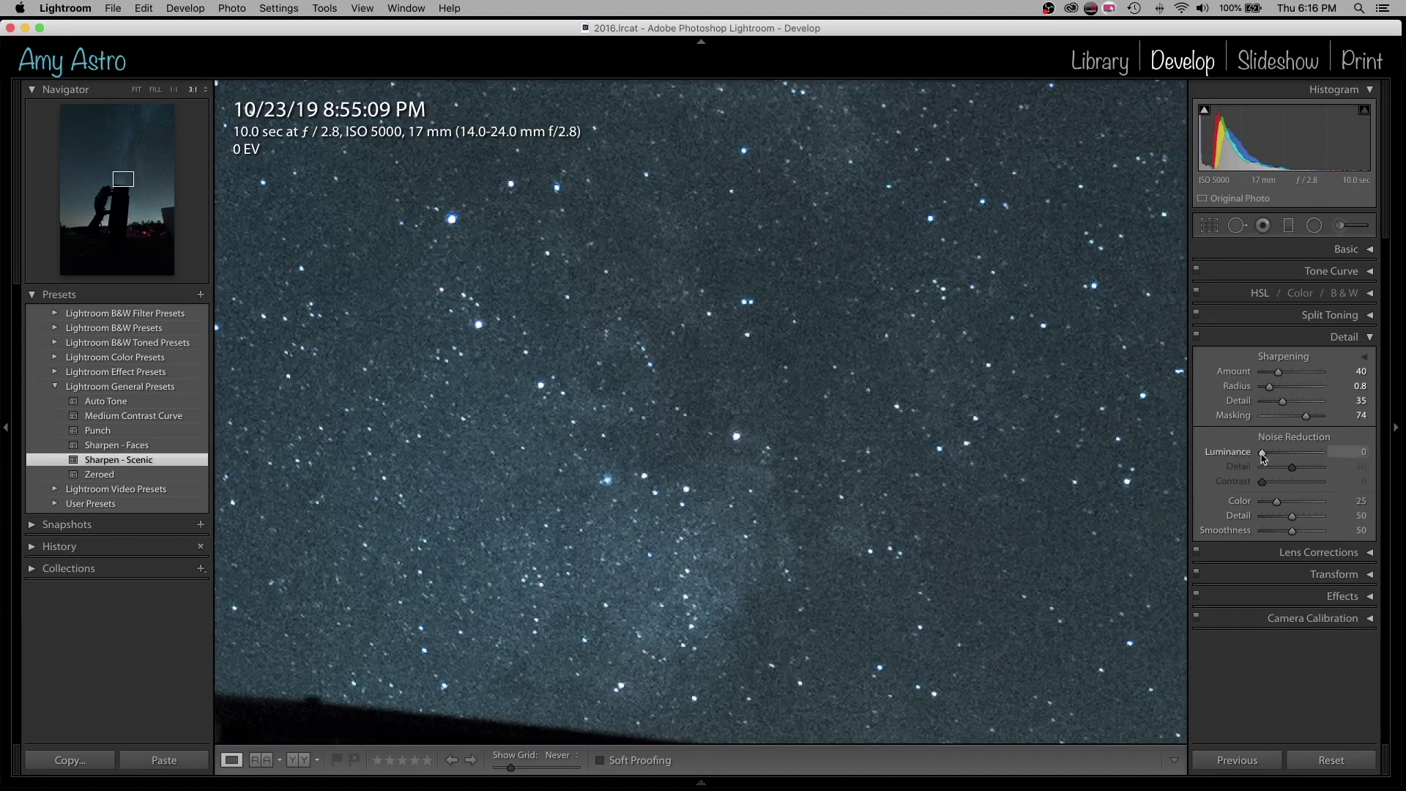
drag(1262, 453, 1276, 454)
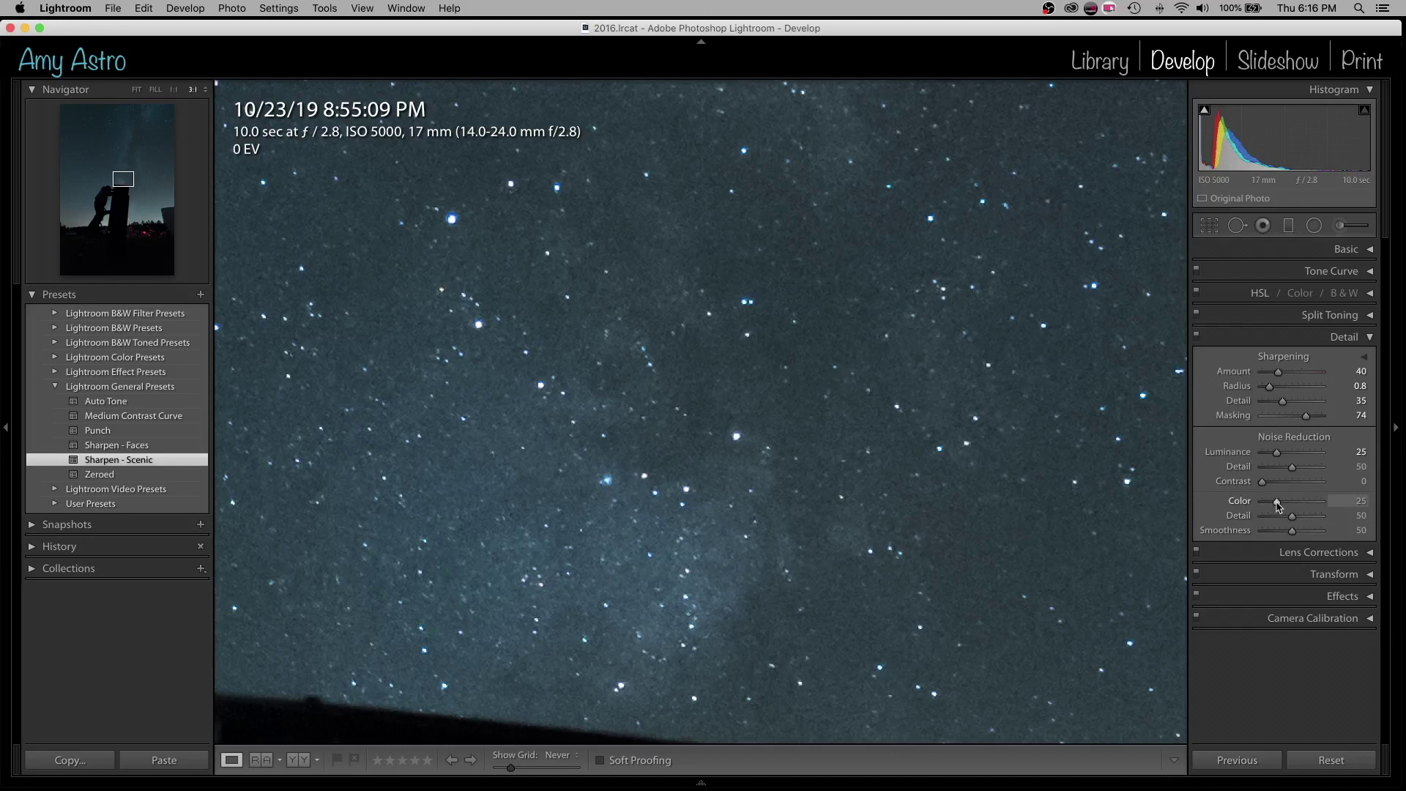
Step: Test Color noise reduction at 0 and 27, settle on 15, and return to the full photo view
drag(1278, 505, 1258, 505)
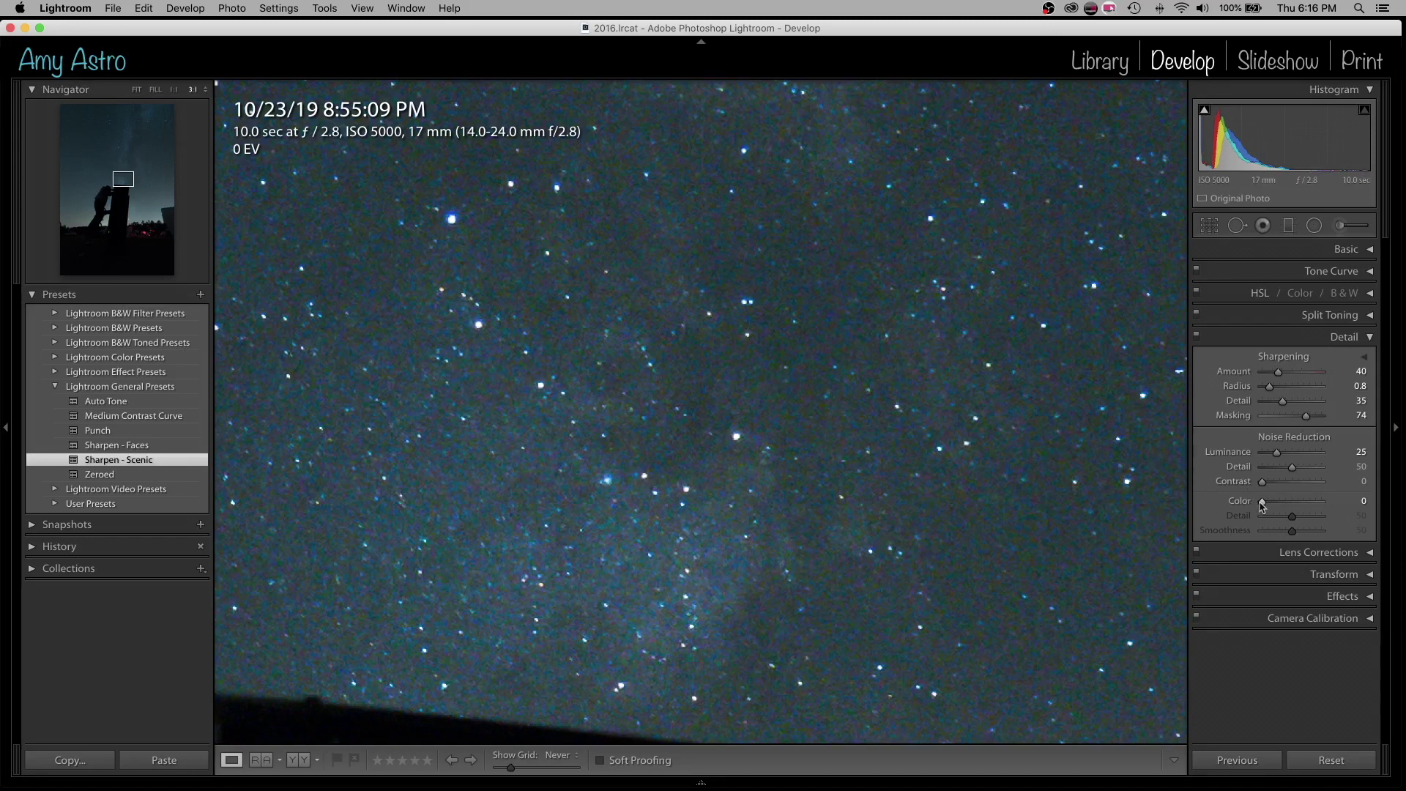
drag(1263, 503, 1279, 504)
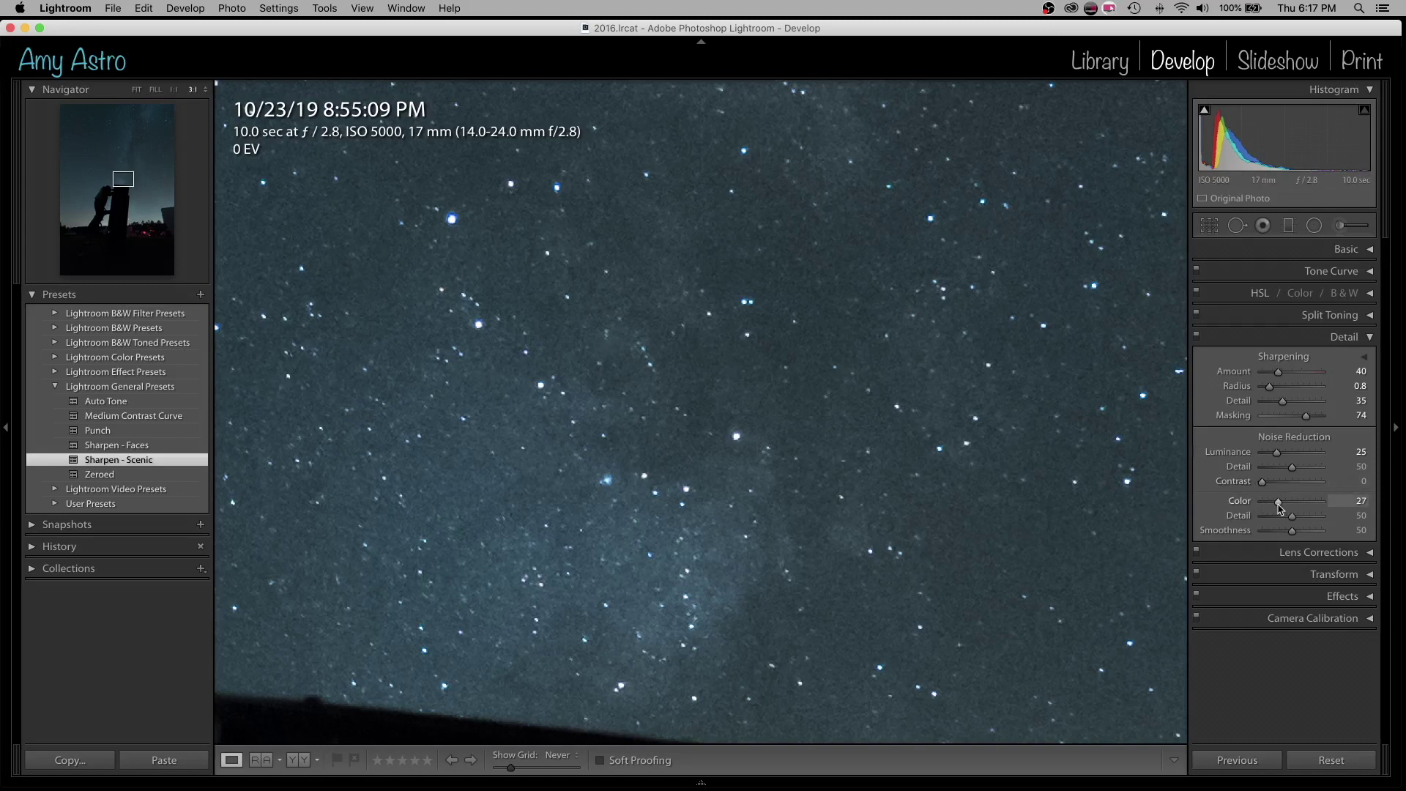
drag(1281, 507, 1272, 510)
click(137, 89)
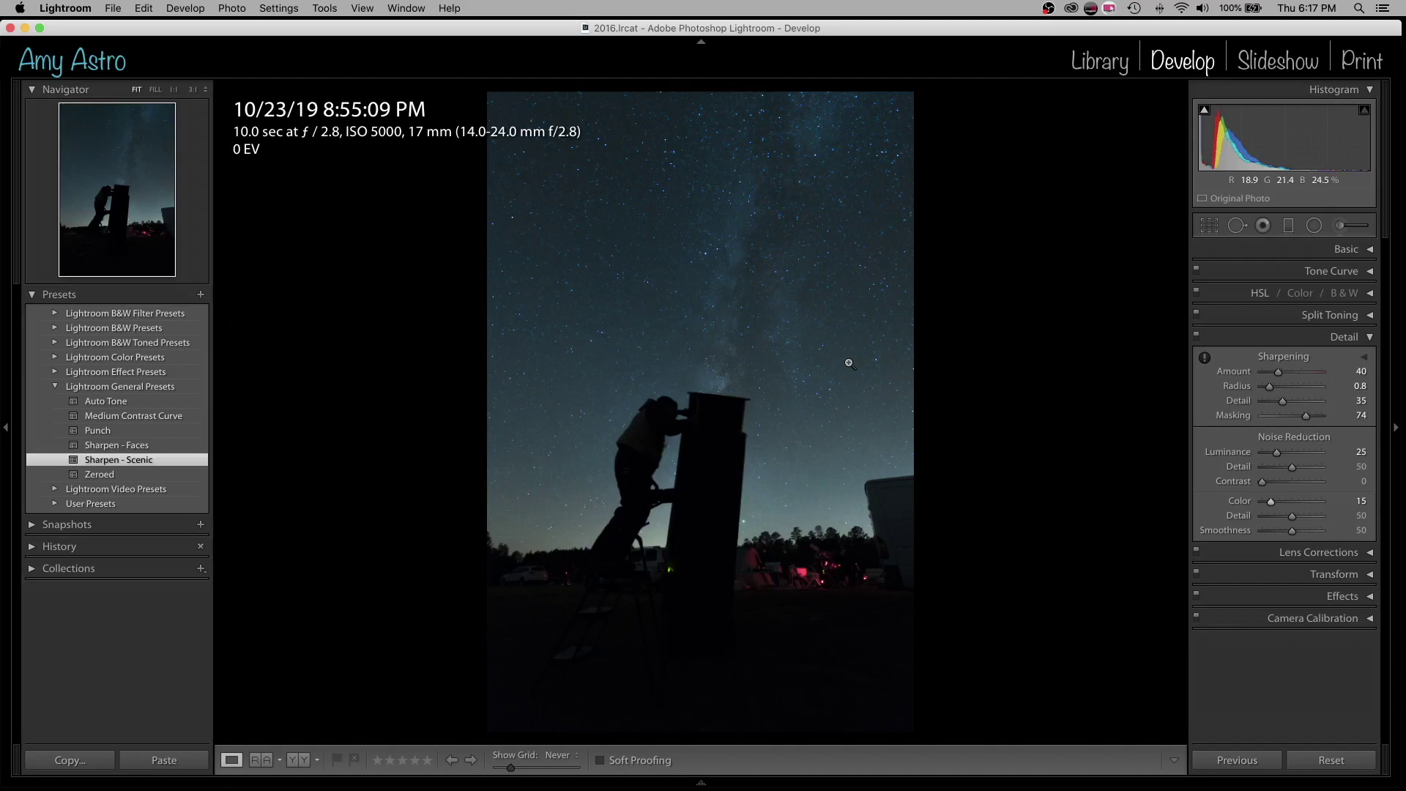
Step: Compare the sharpened, noise-reduced photo with its before version twice, ending on the edited view
key(backslash)
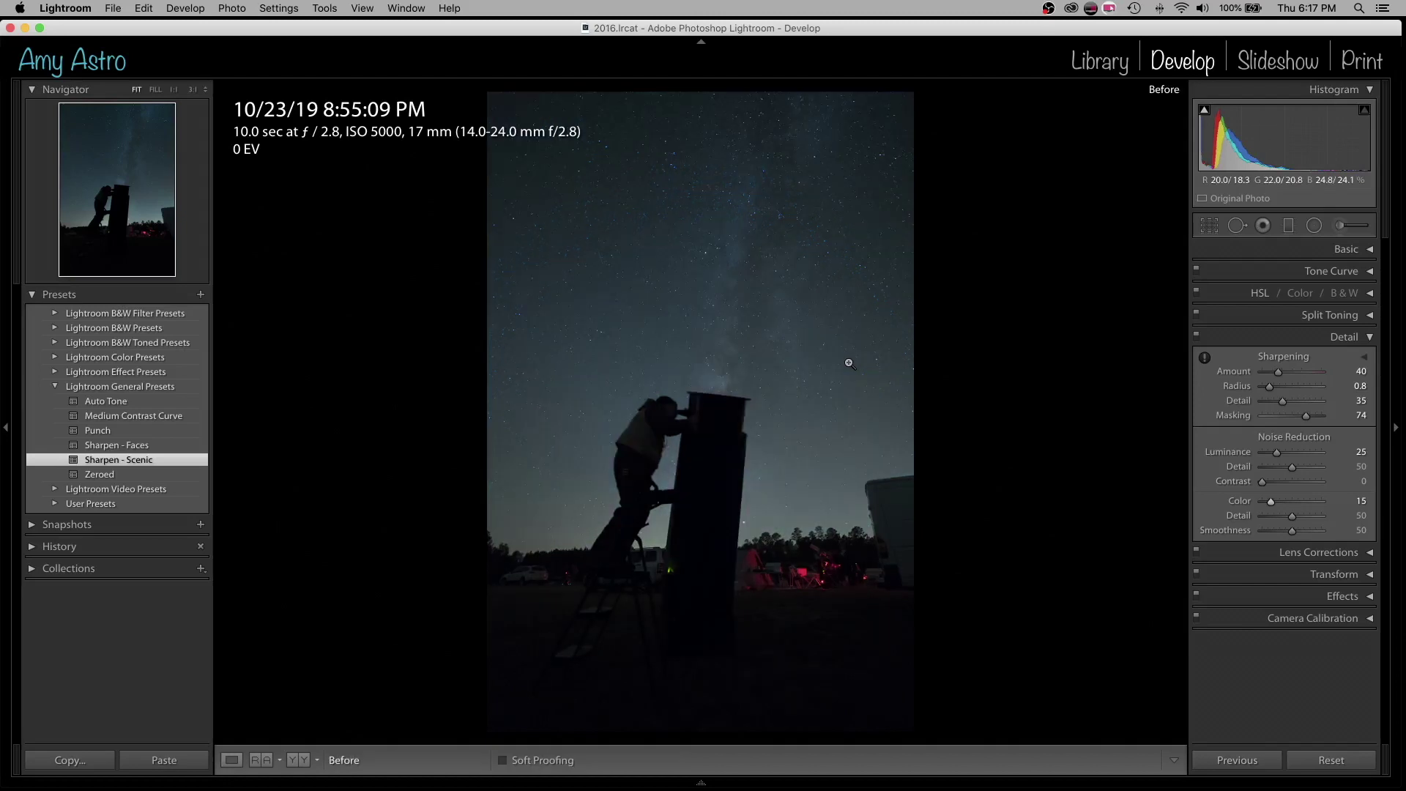
key(backslash)
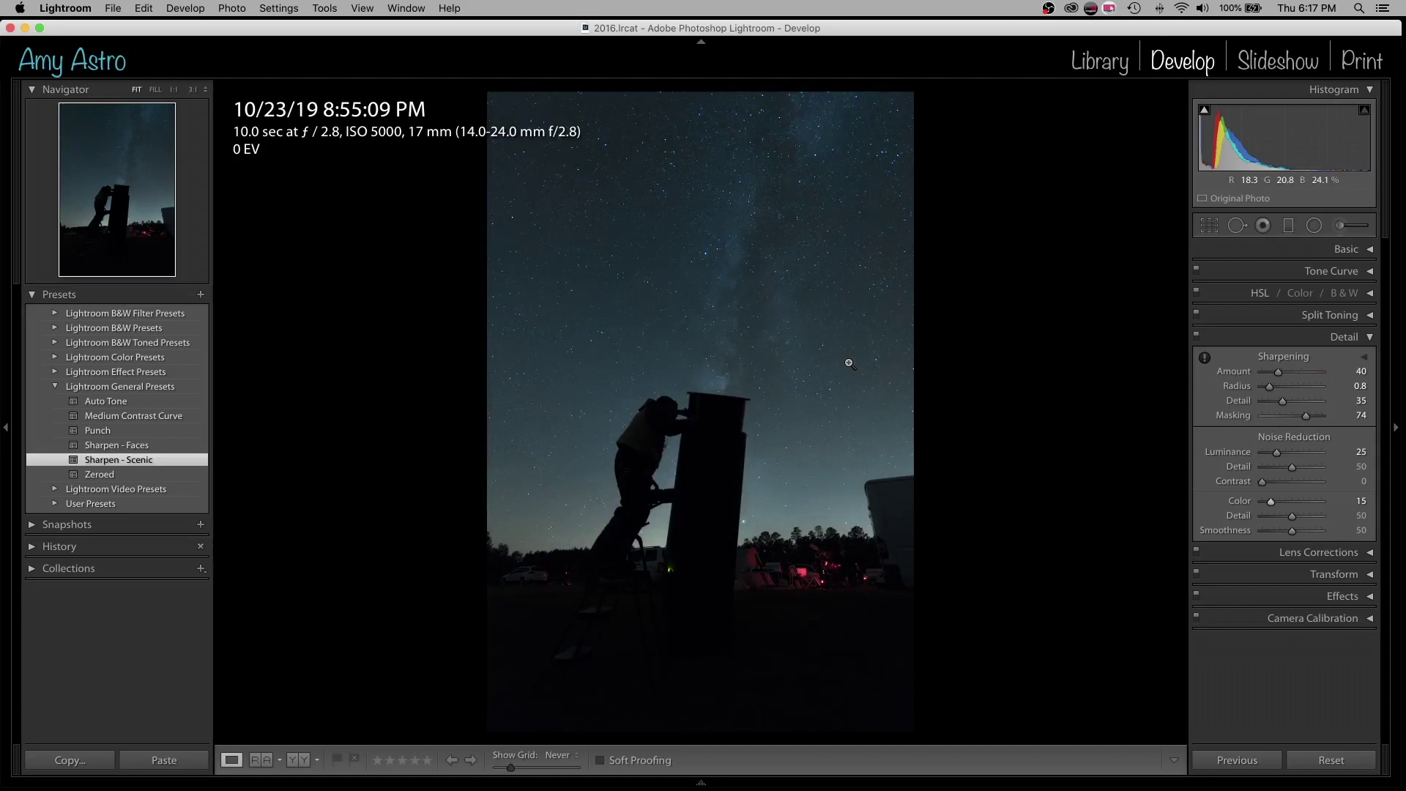
key(backslash)
key(backslash)
click(1354, 344)
click(1325, 385)
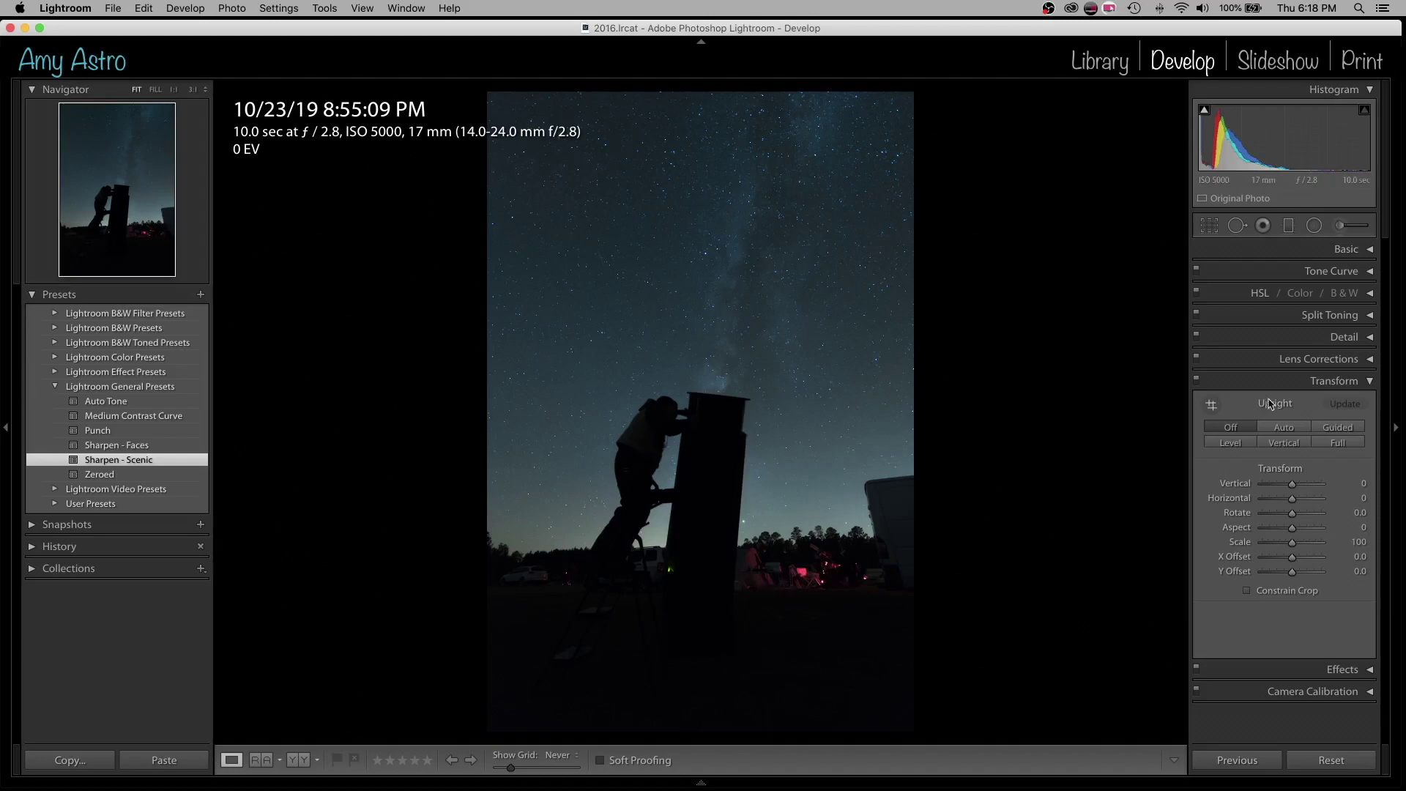
click(1334, 382)
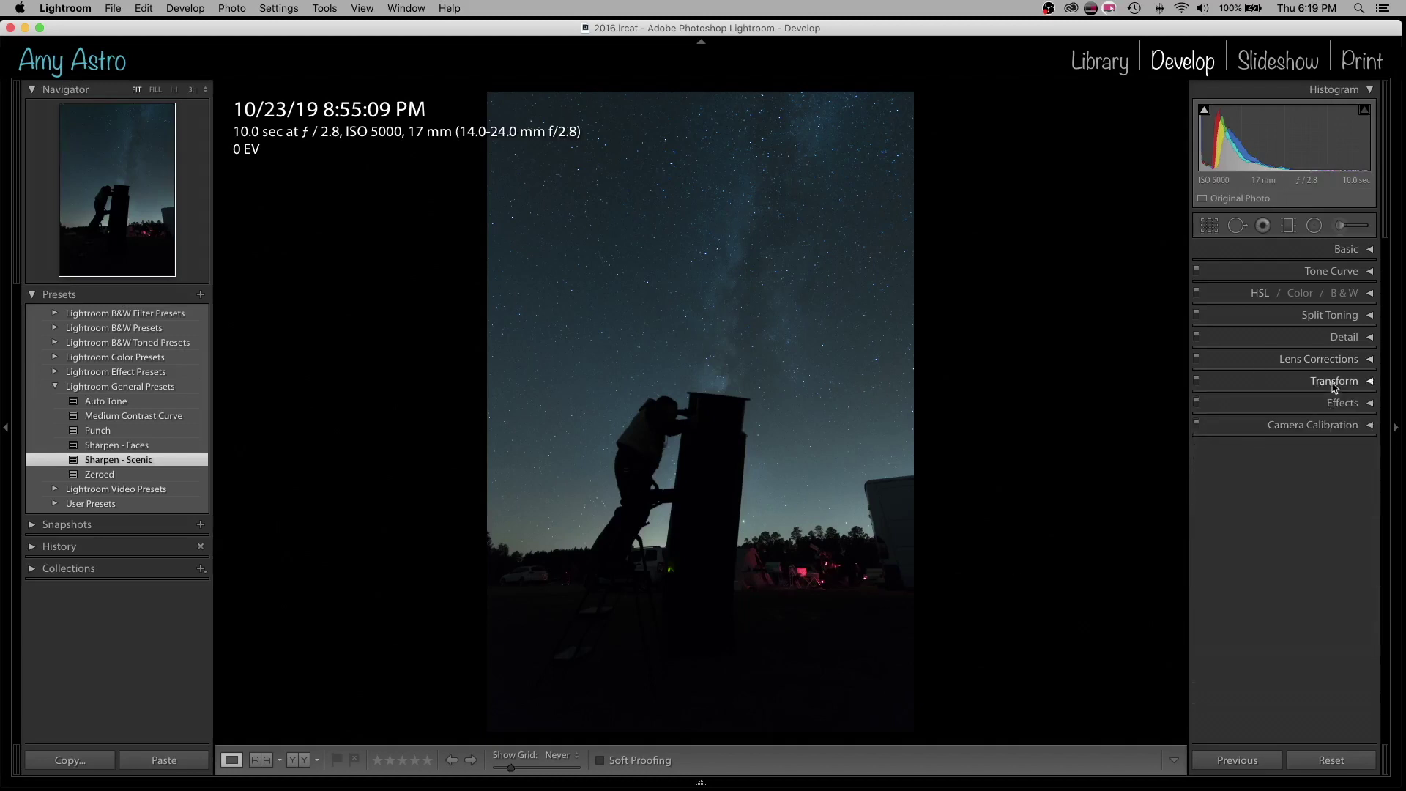
Step: Test the whole photo's Dehaze Amount at +64 and settle on +15
click(1342, 405)
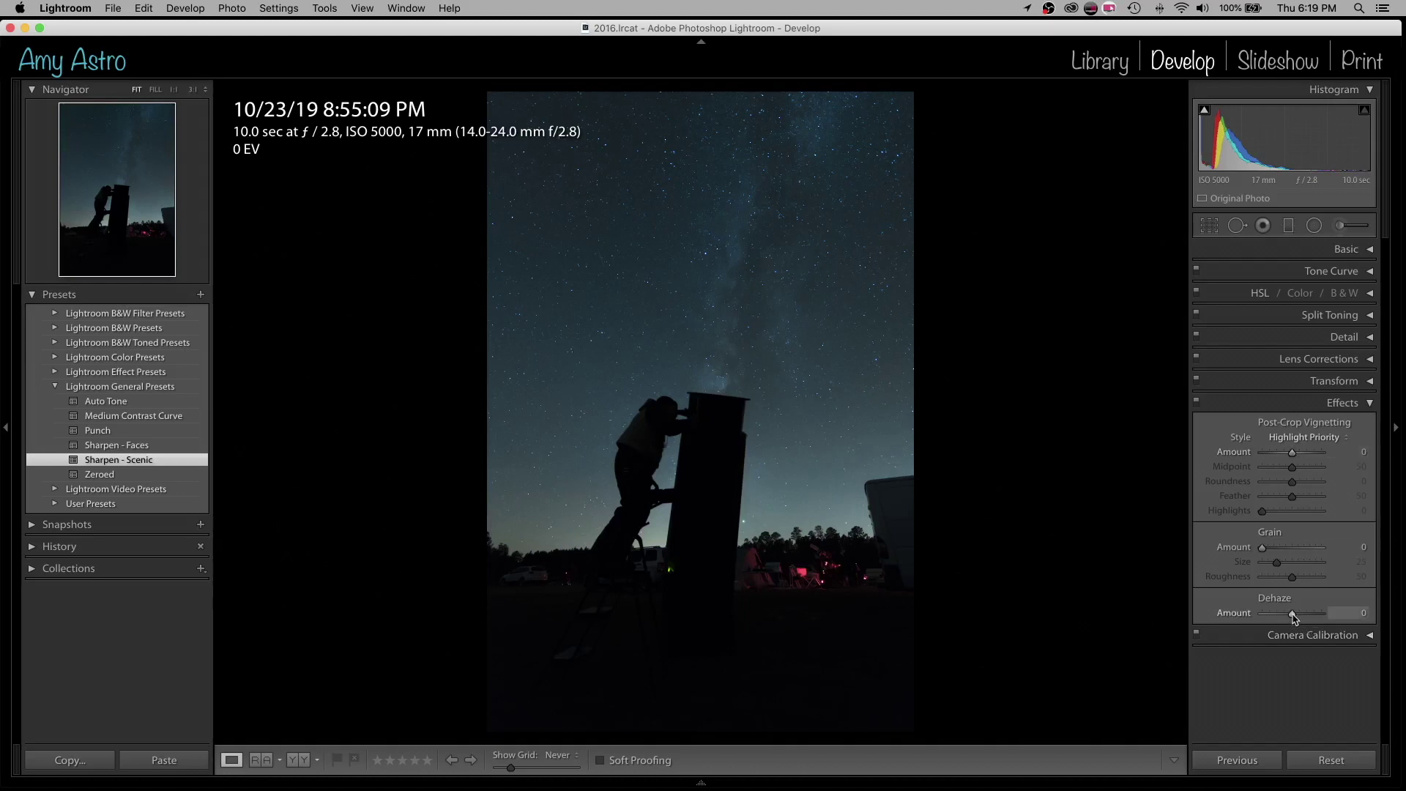
drag(1293, 613, 1311, 617)
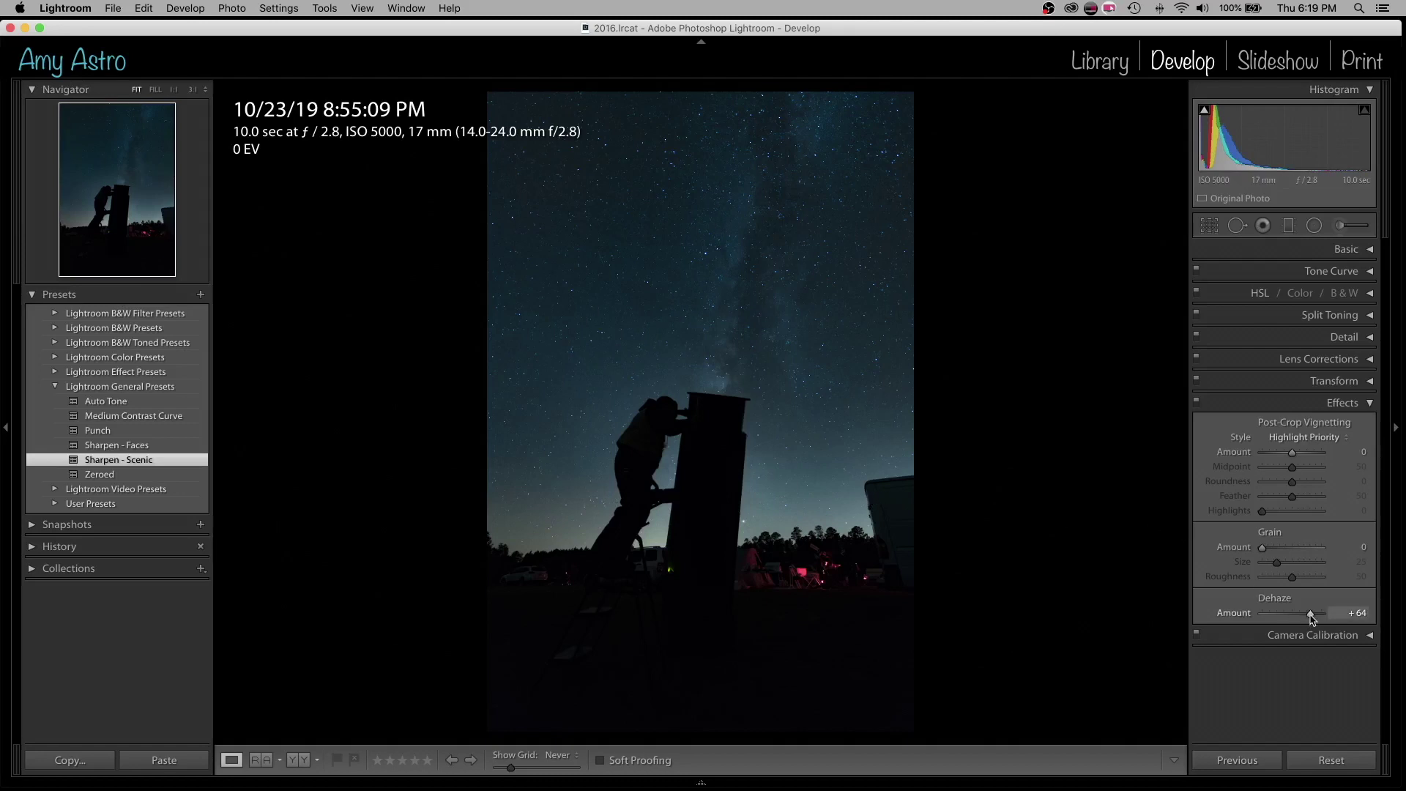
drag(1311, 613, 1299, 613)
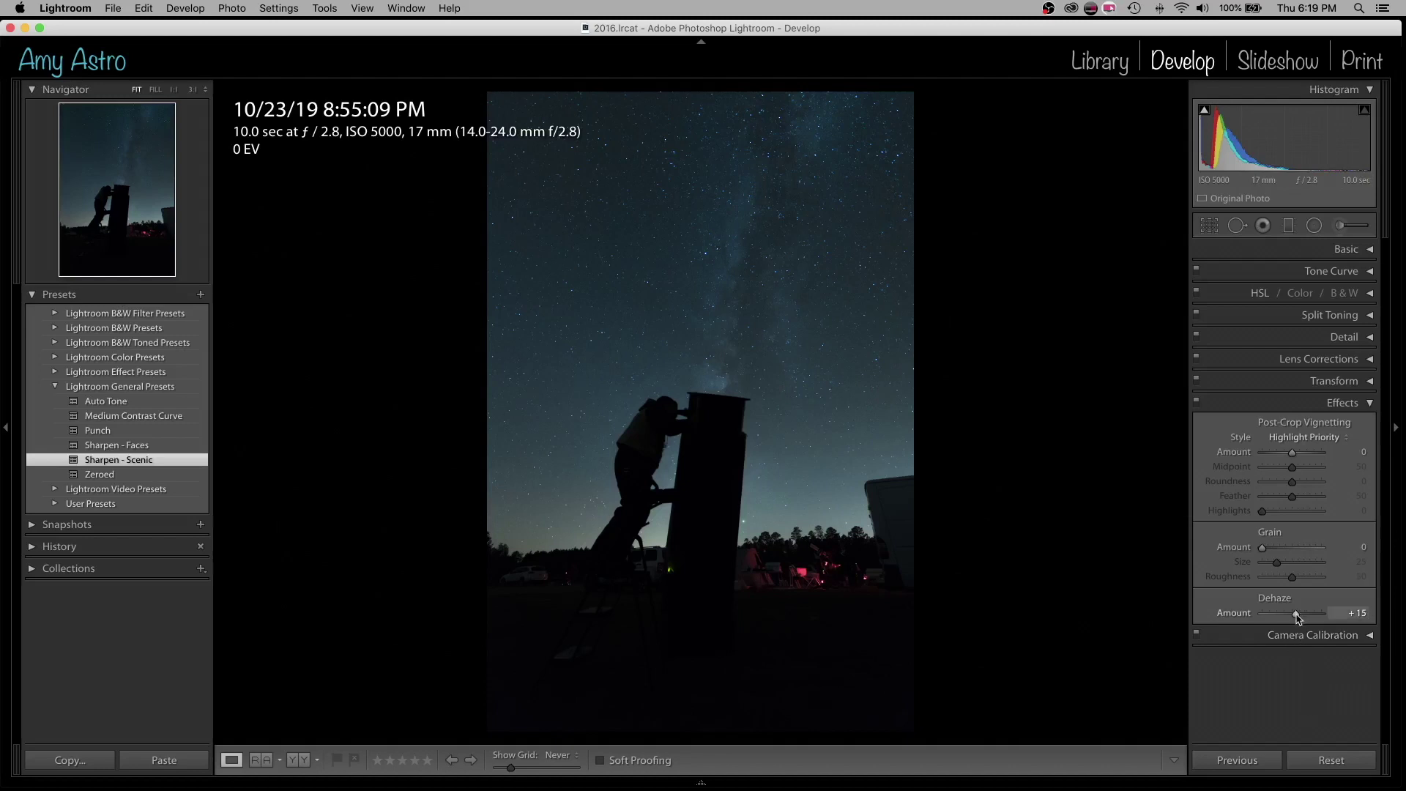
click(1357, 405)
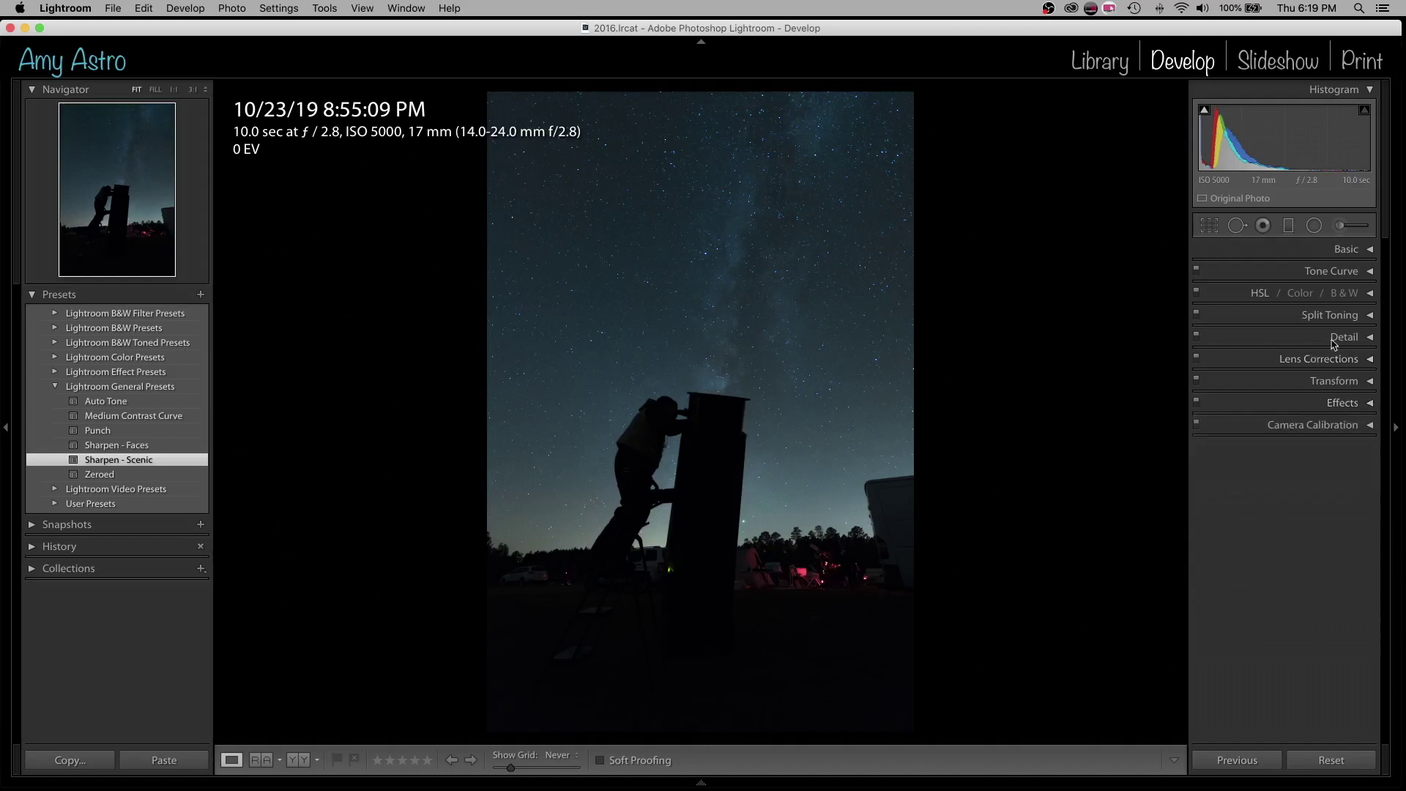
Step: Paint down the Milky Way's dark lane with an adjustment brush set to Temp 11, Dehaze 29, Feather 84 and Flow 22
click(1340, 227)
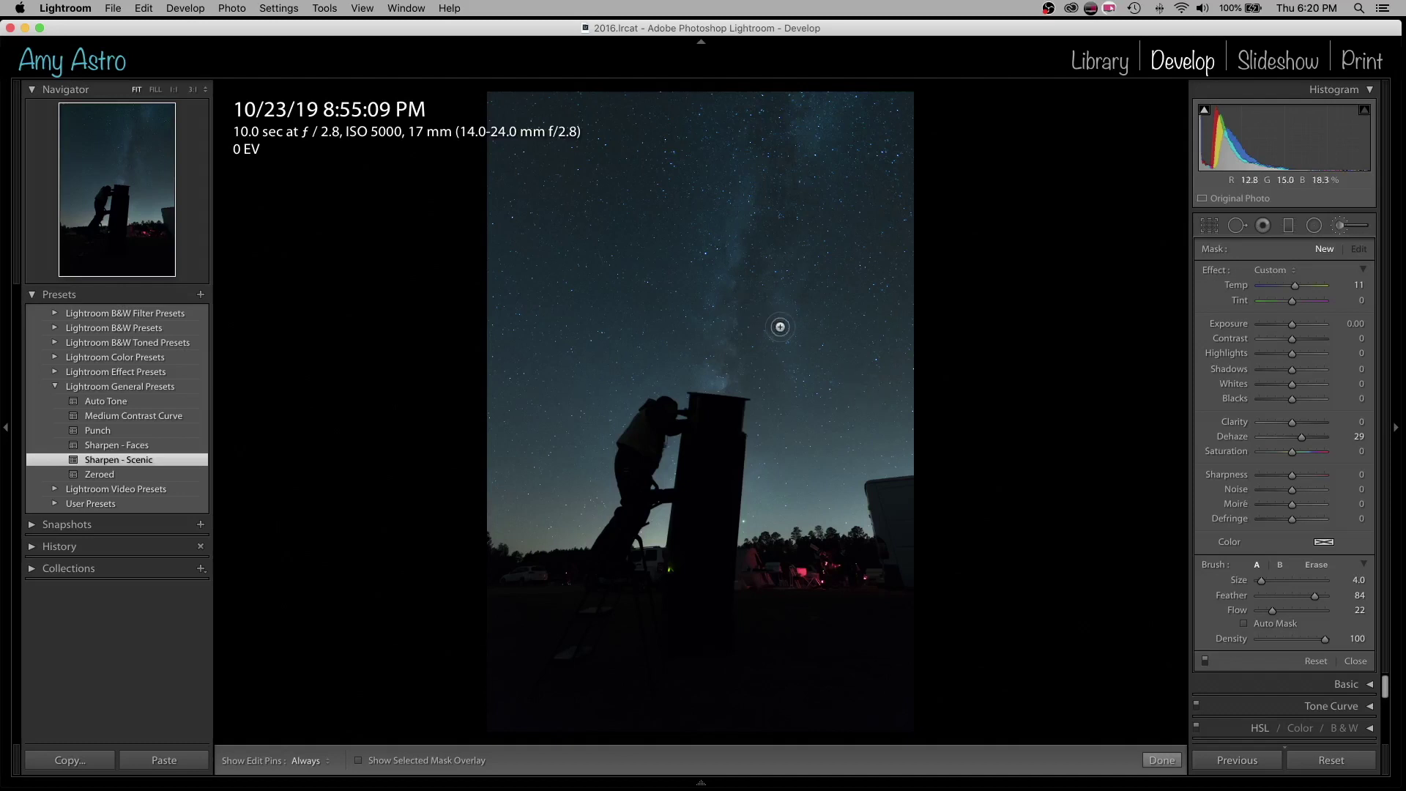
scroll(779, 327, up, 1)
scroll(780, 326, up, 5)
scroll(779, 326, down, 6)
drag(772, 139, 771, 208)
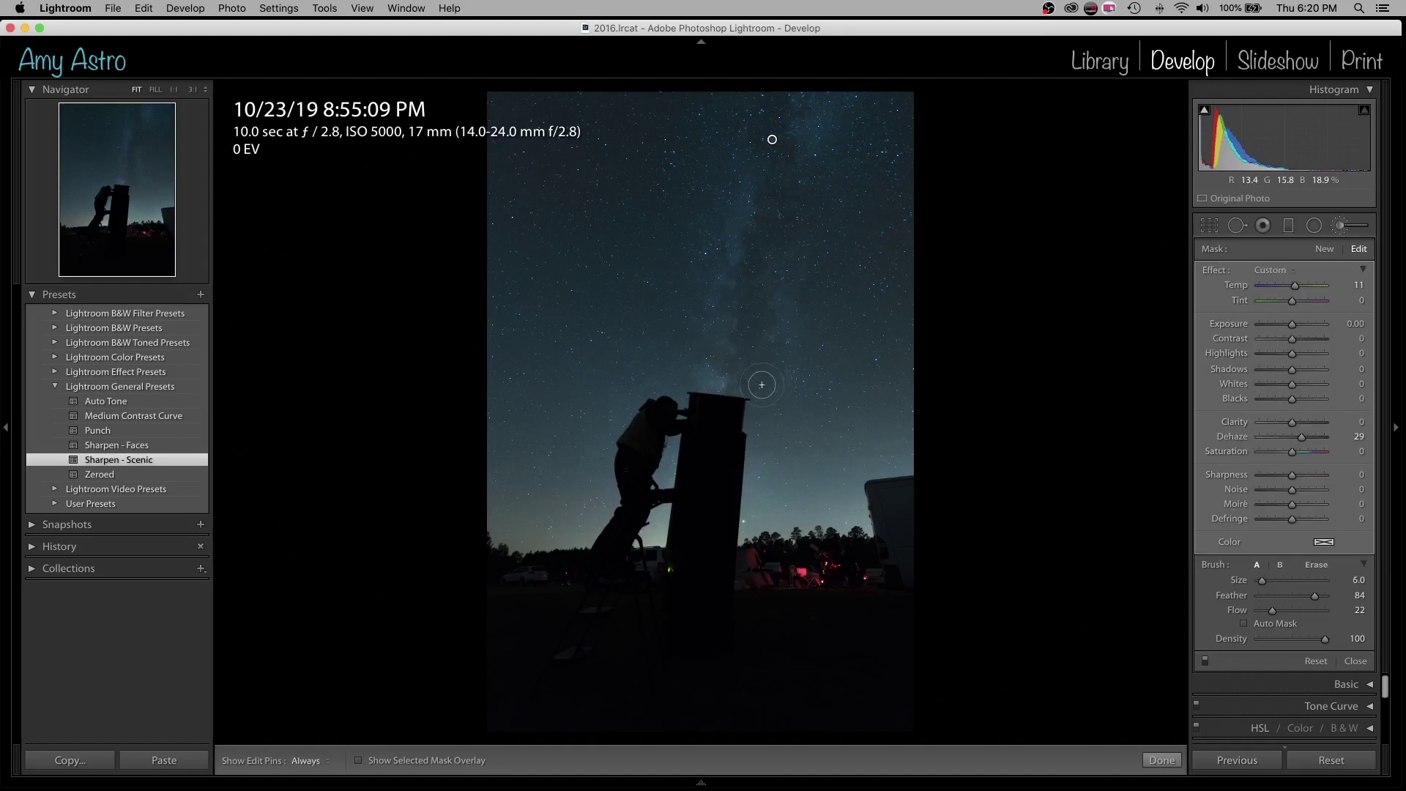
scroll(748, 345, up, 4)
key(h)
key(h)
key(h)
key(h)
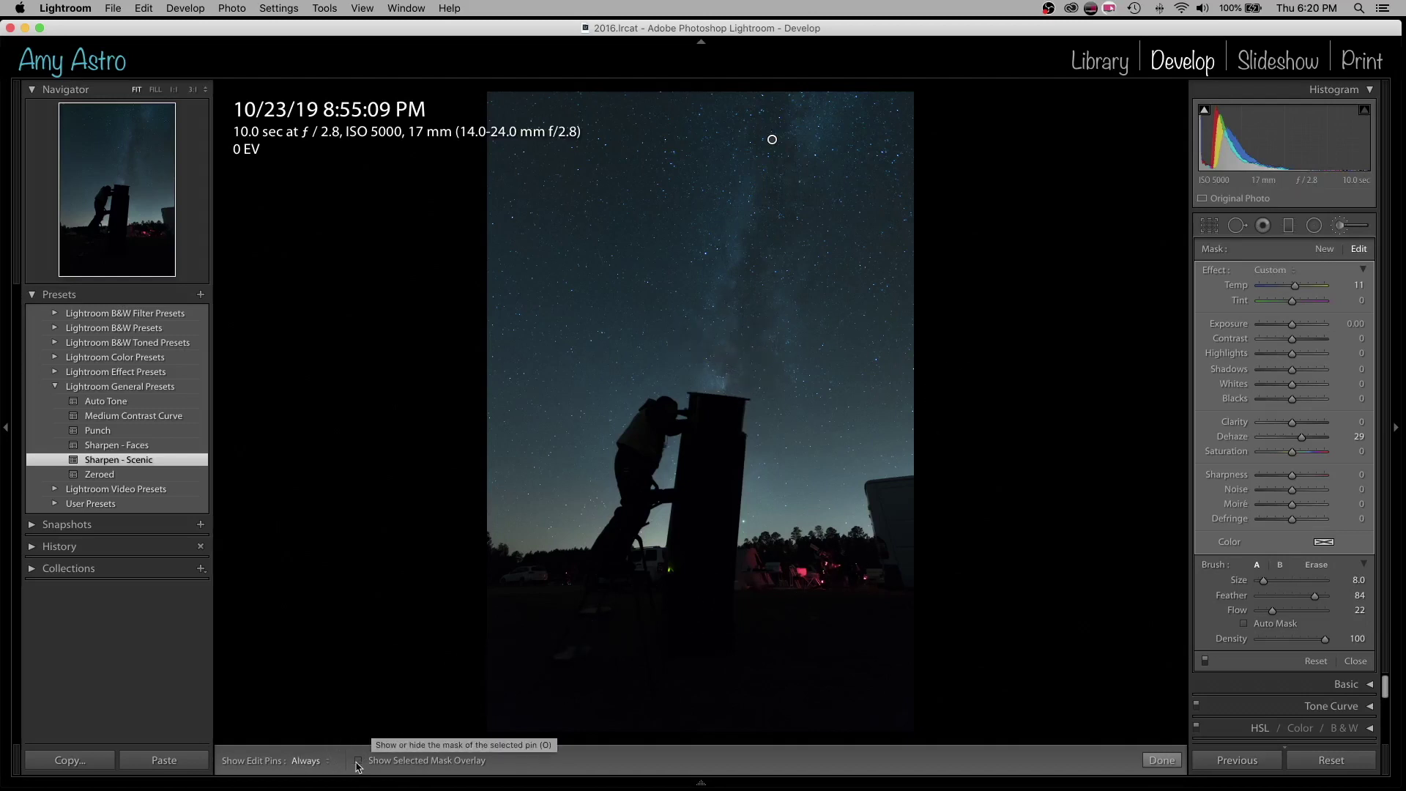
Step: Extend the dark-lane mask over the upper Milky Way with its overlay shown, and reduce its Dehaze after trying 100
click(358, 763)
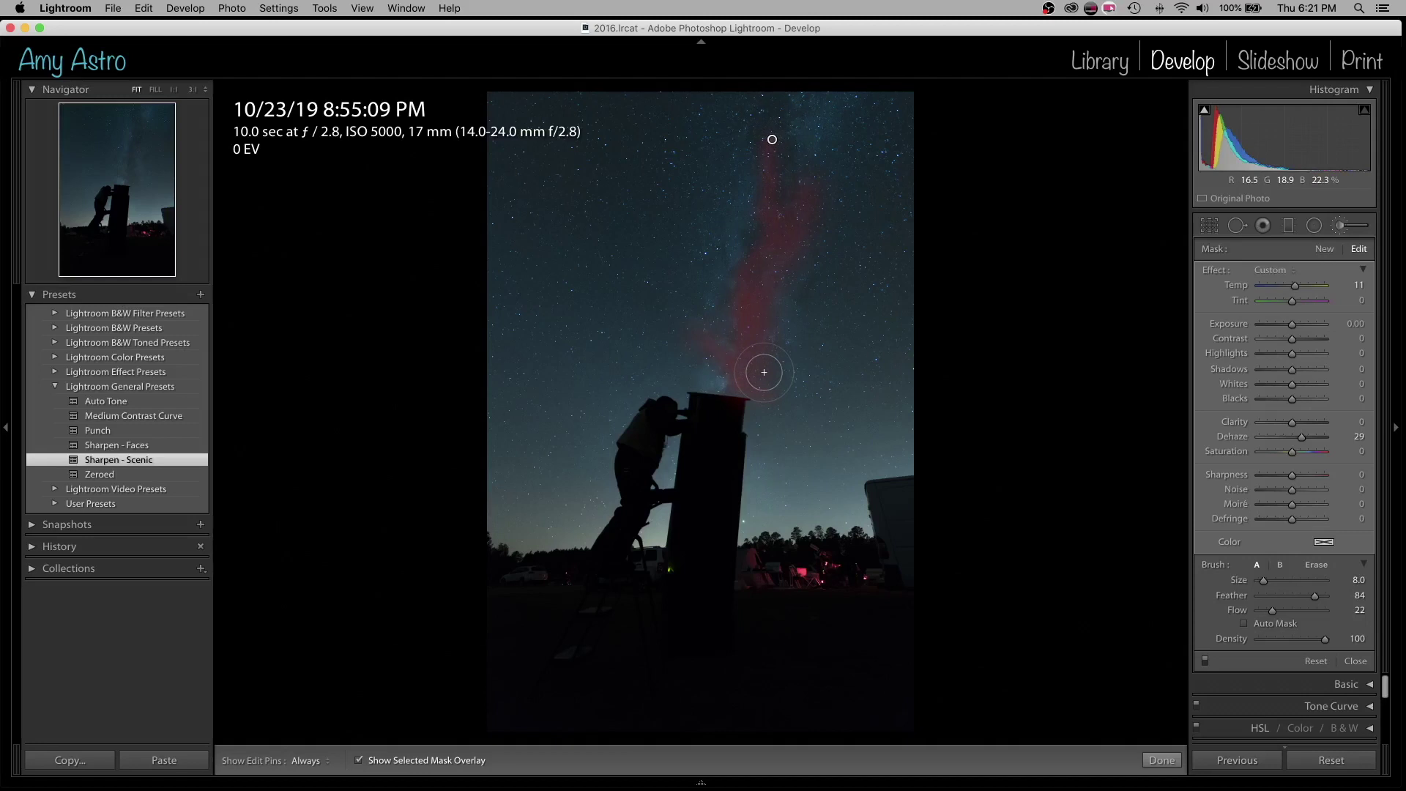
drag(778, 135, 769, 116)
drag(799, 193, 784, 175)
key(h)
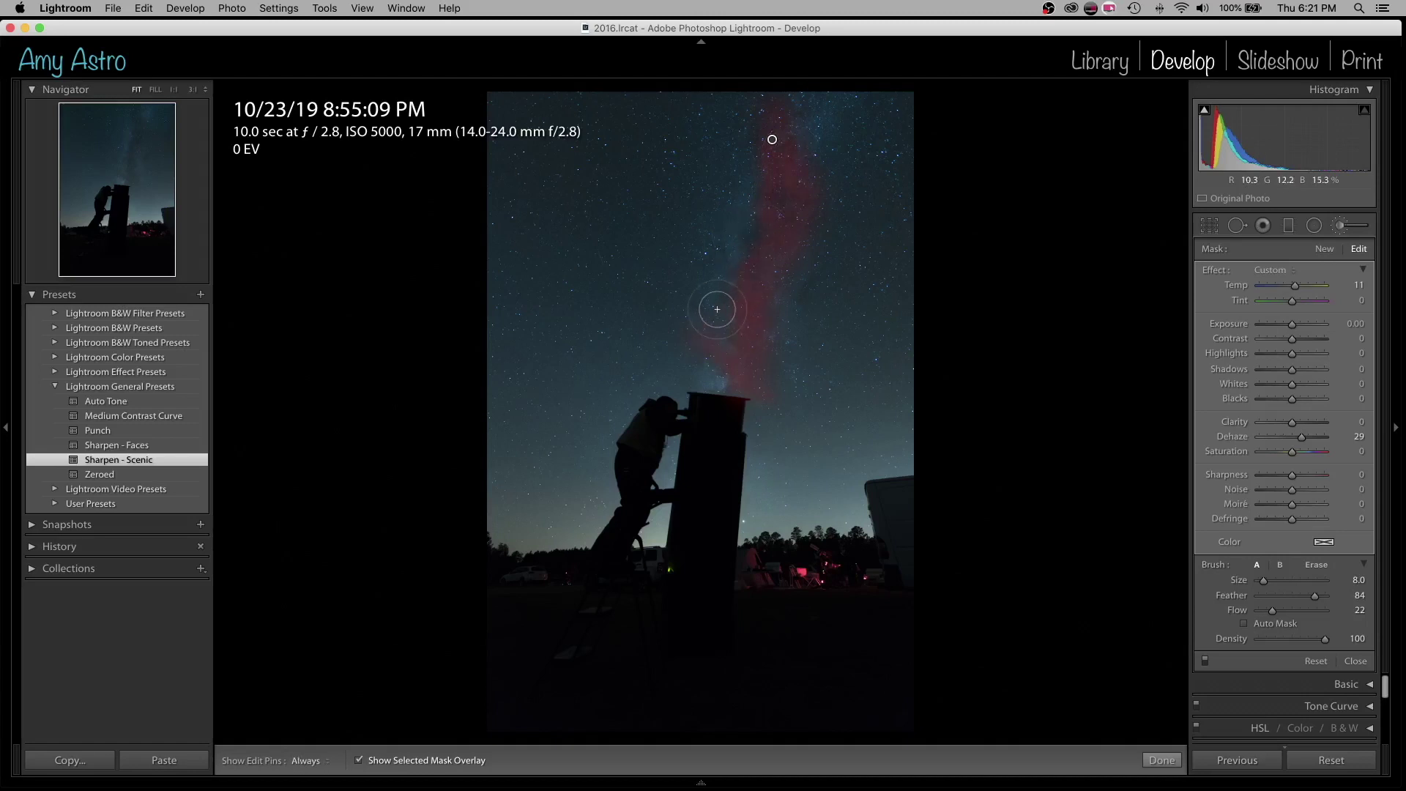
key(h)
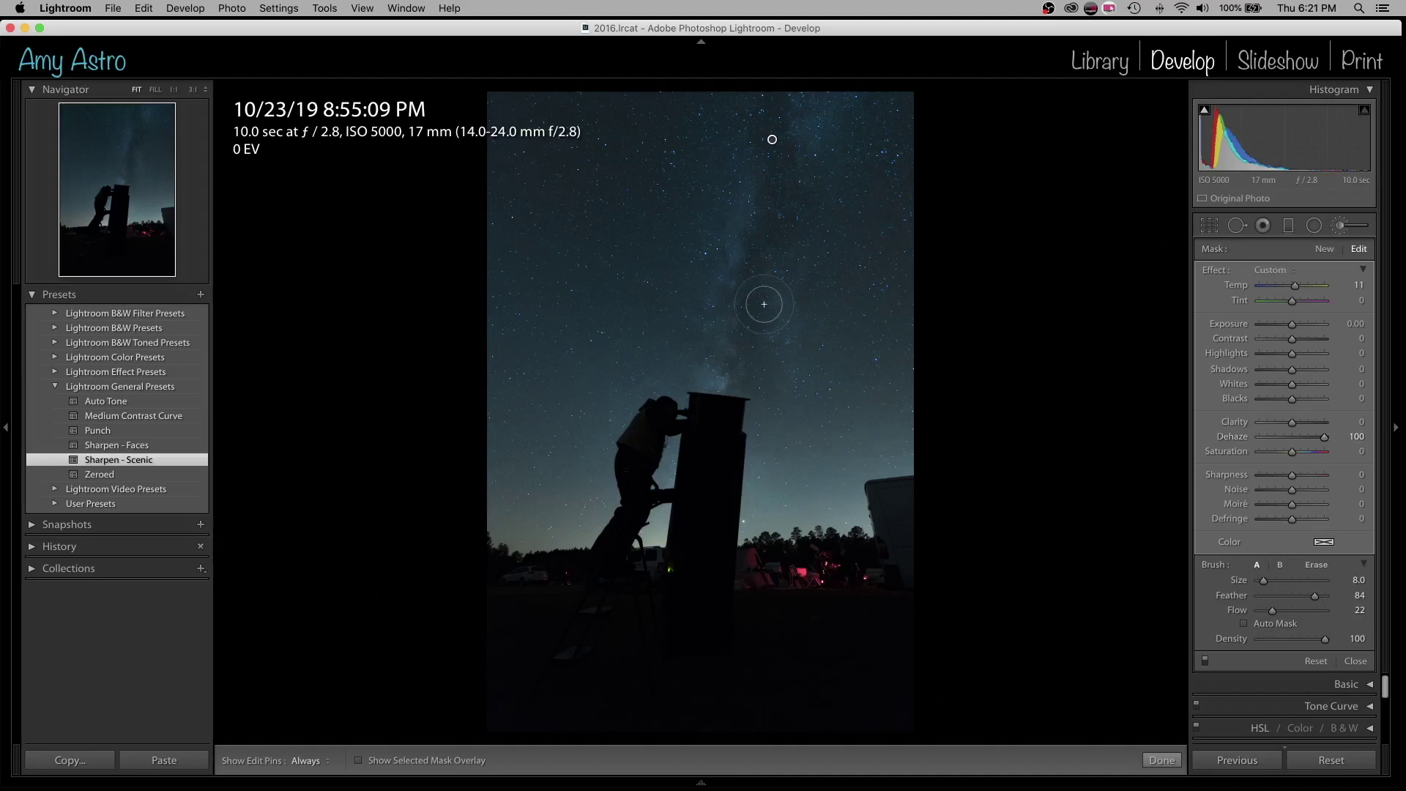
mouse_move(1326, 441)
mouse_down()
mouse_move(1258, 442)
mouse_move(1311, 448)
mouse_up()
Step: Create a second brush mask with size 5 and Highlights 63, and paint the bright Milky Way patches beside the dark lane
click(1324, 250)
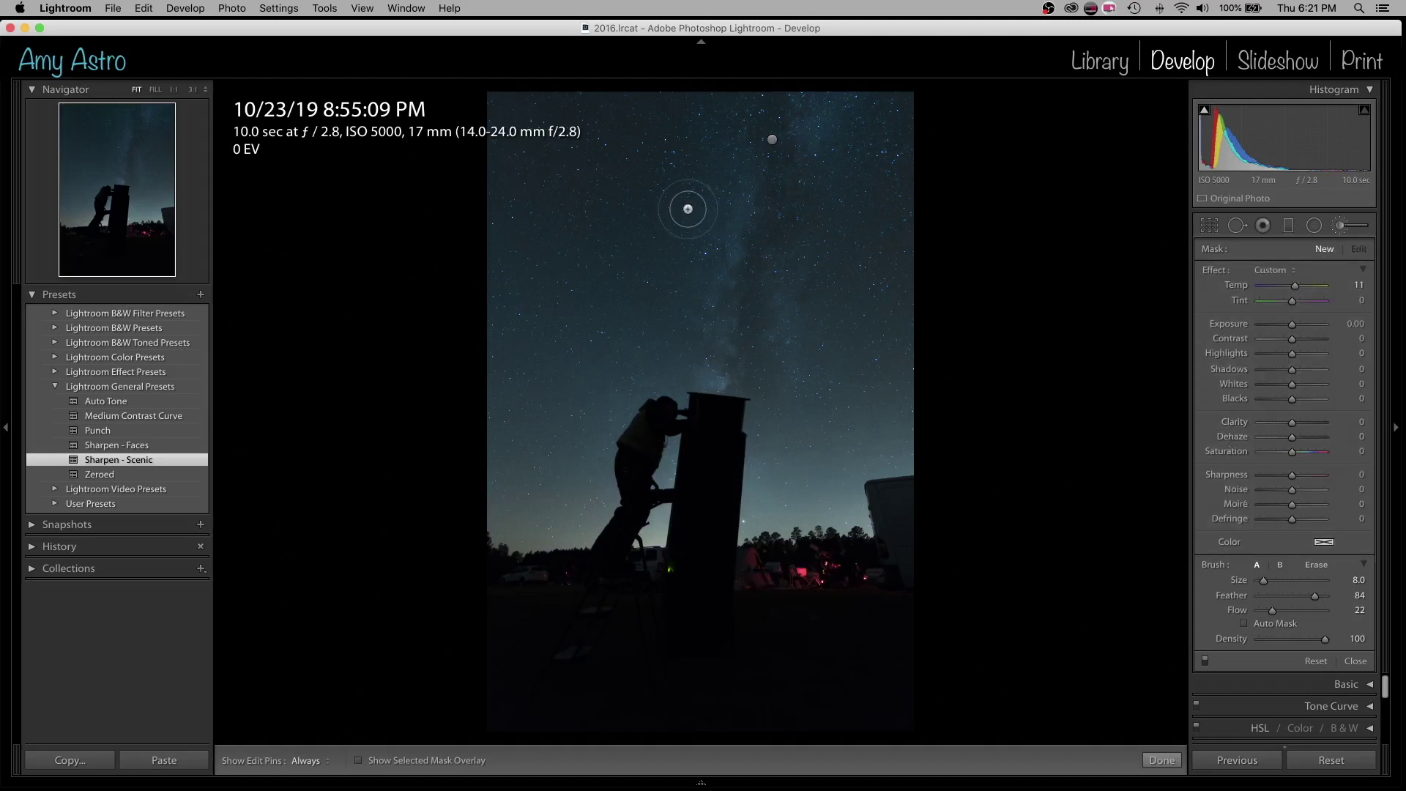
scroll(698, 210, down, 3)
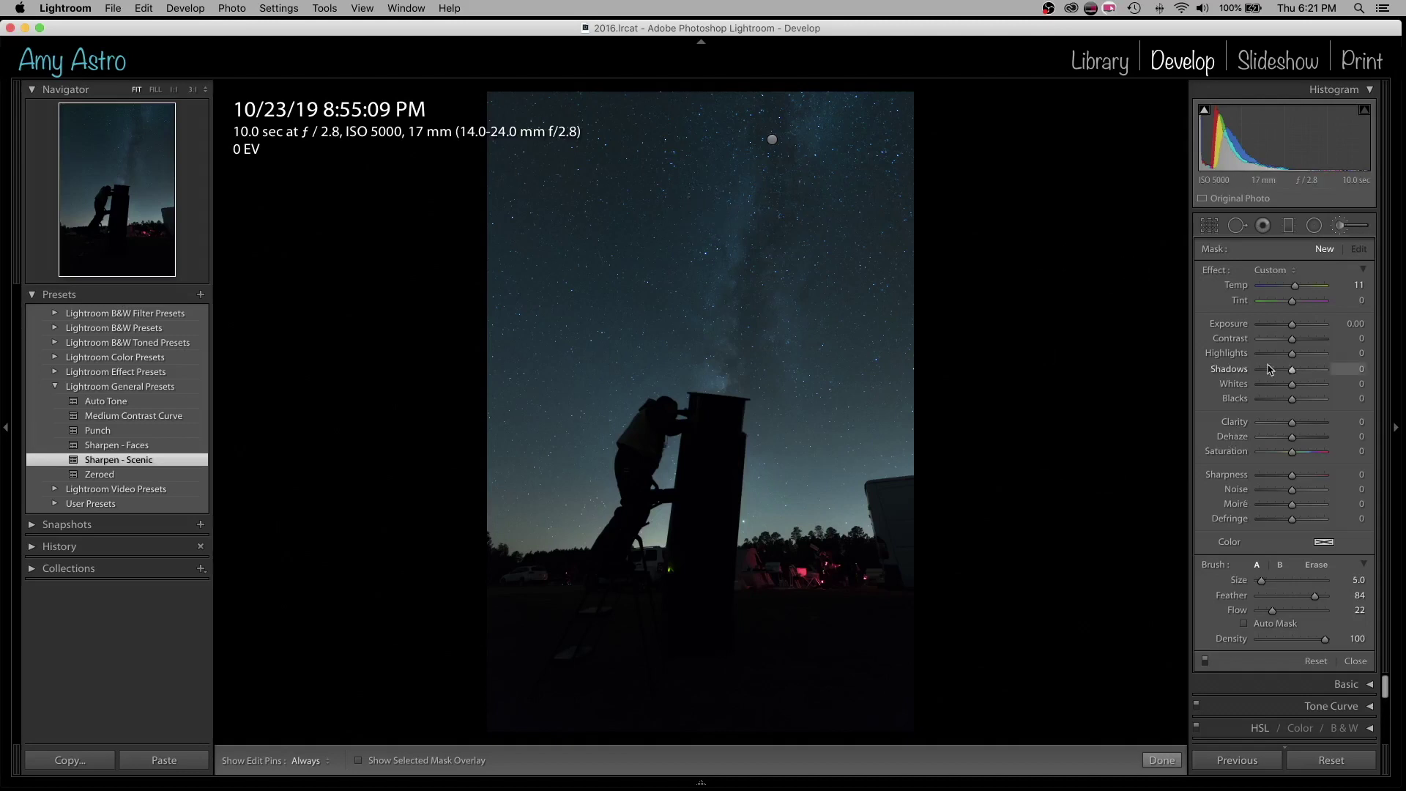
drag(1294, 357, 1310, 359)
click(359, 761)
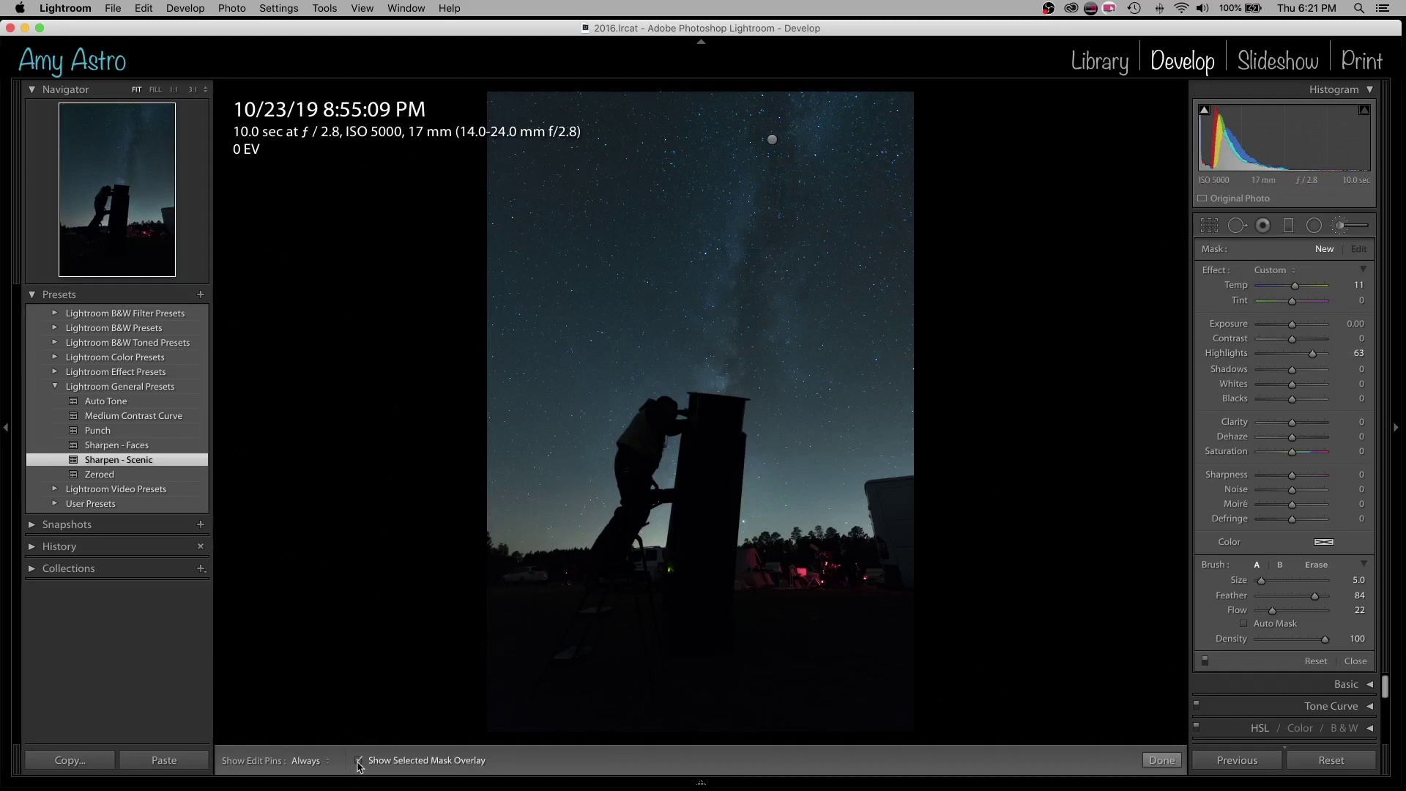
click(706, 370)
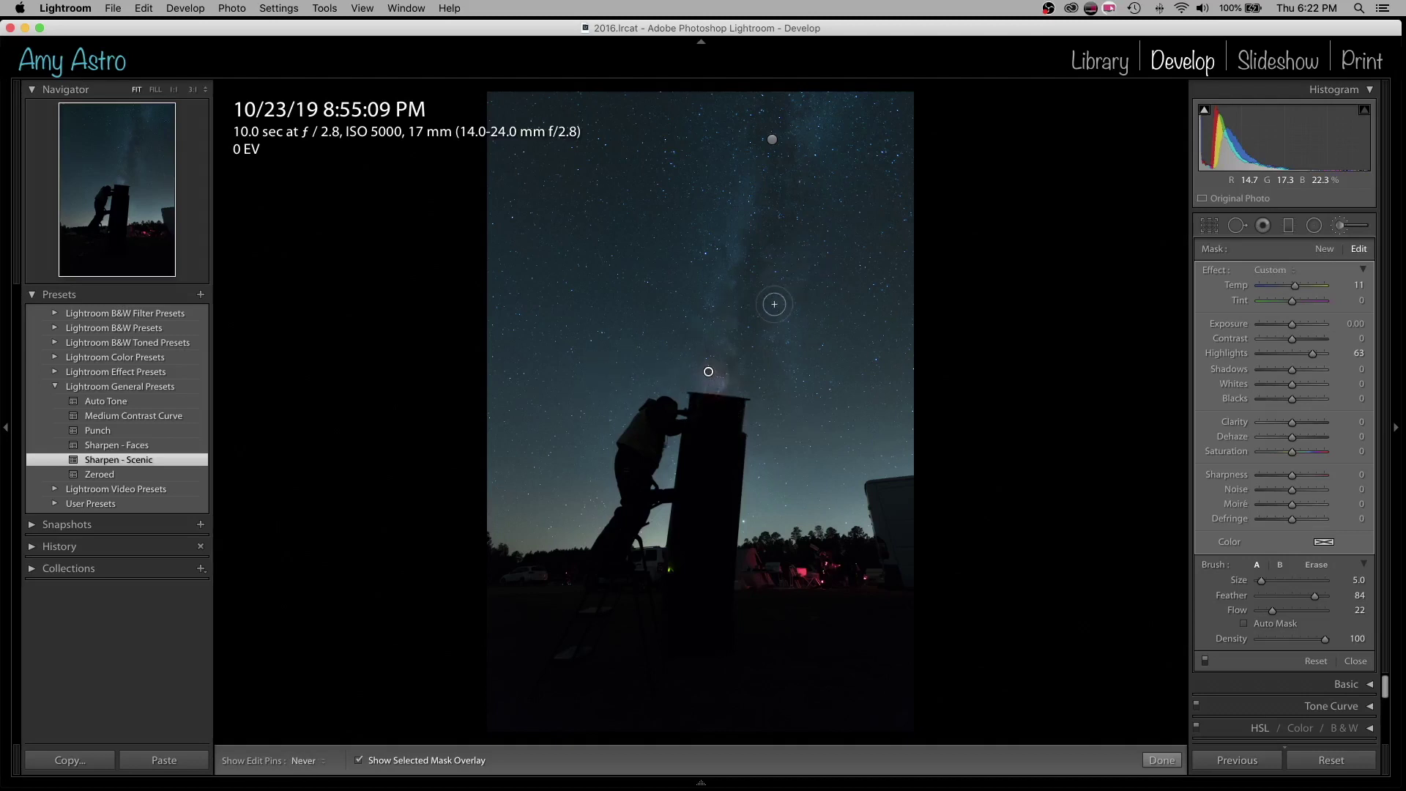
key(o)
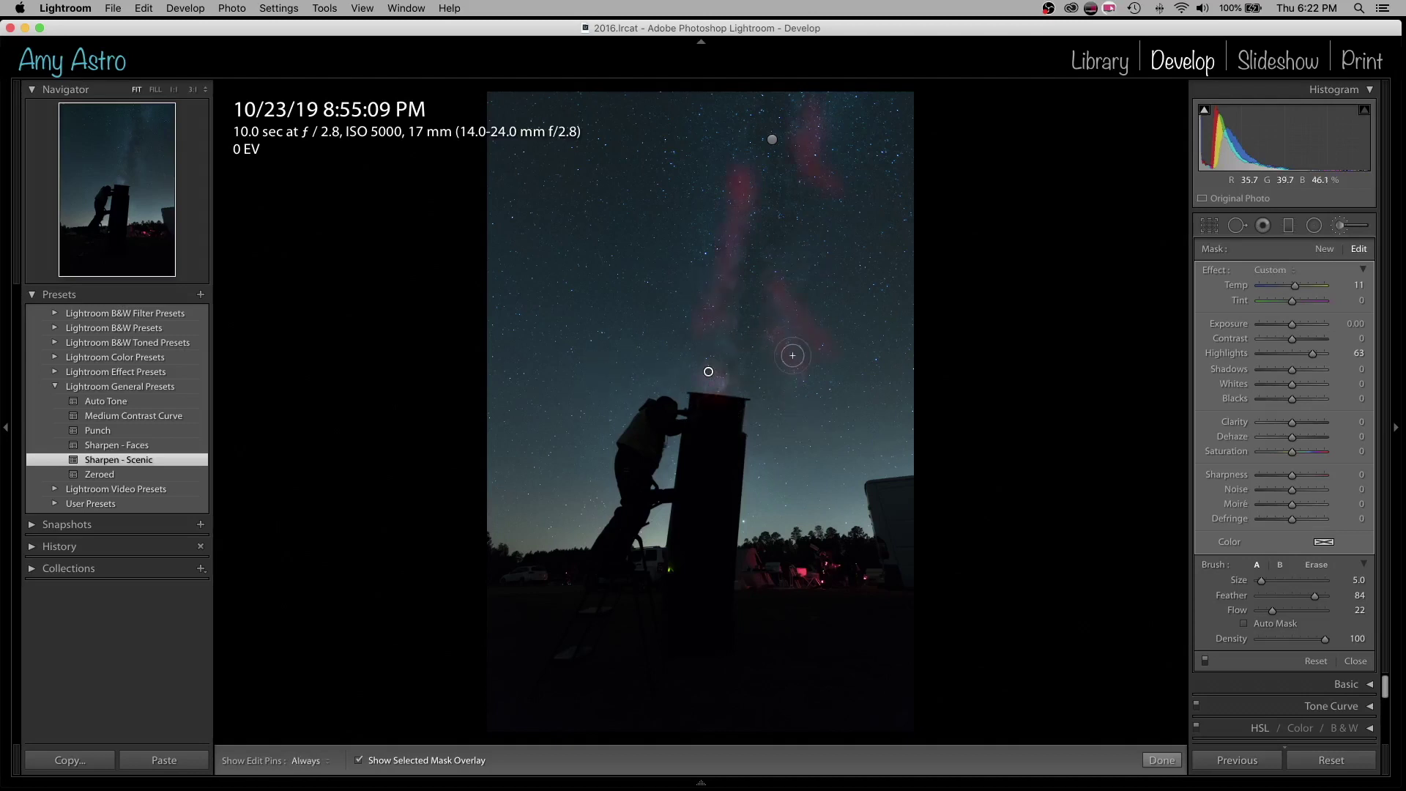
Step: Finish the bright-patch mask, hide its overlay, and fine-tune its Highlights after trying 82
key(h)
key(h)
key(h)
key(h)
key(h)
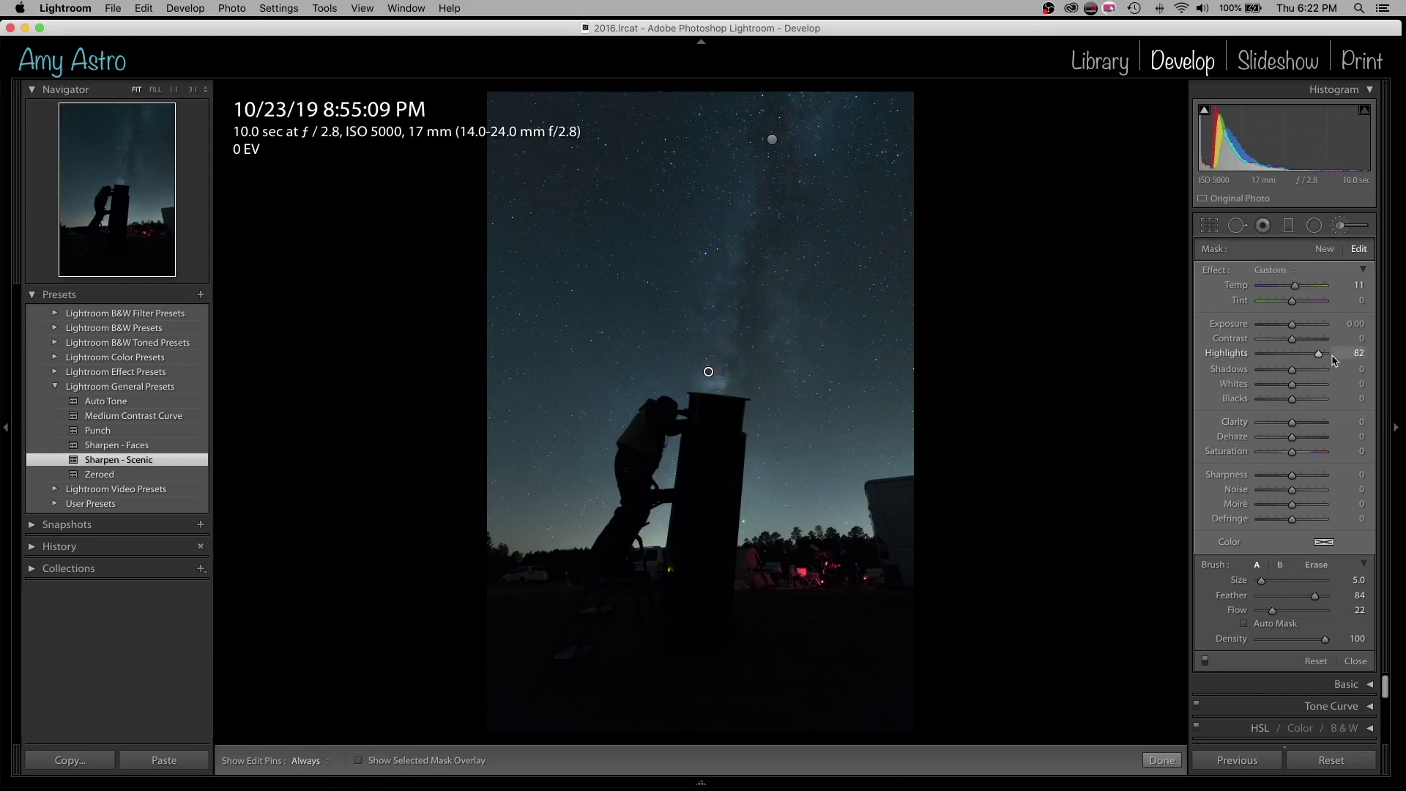
mouse_move(1340, 359)
mouse_down()
mouse_move(1255, 362)
mouse_move(1318, 364)
mouse_up()
Step: Create a third brush mask with size 12 and Highlights -51, and paint it across the horizon glow with the overlay shown
click(1324, 250)
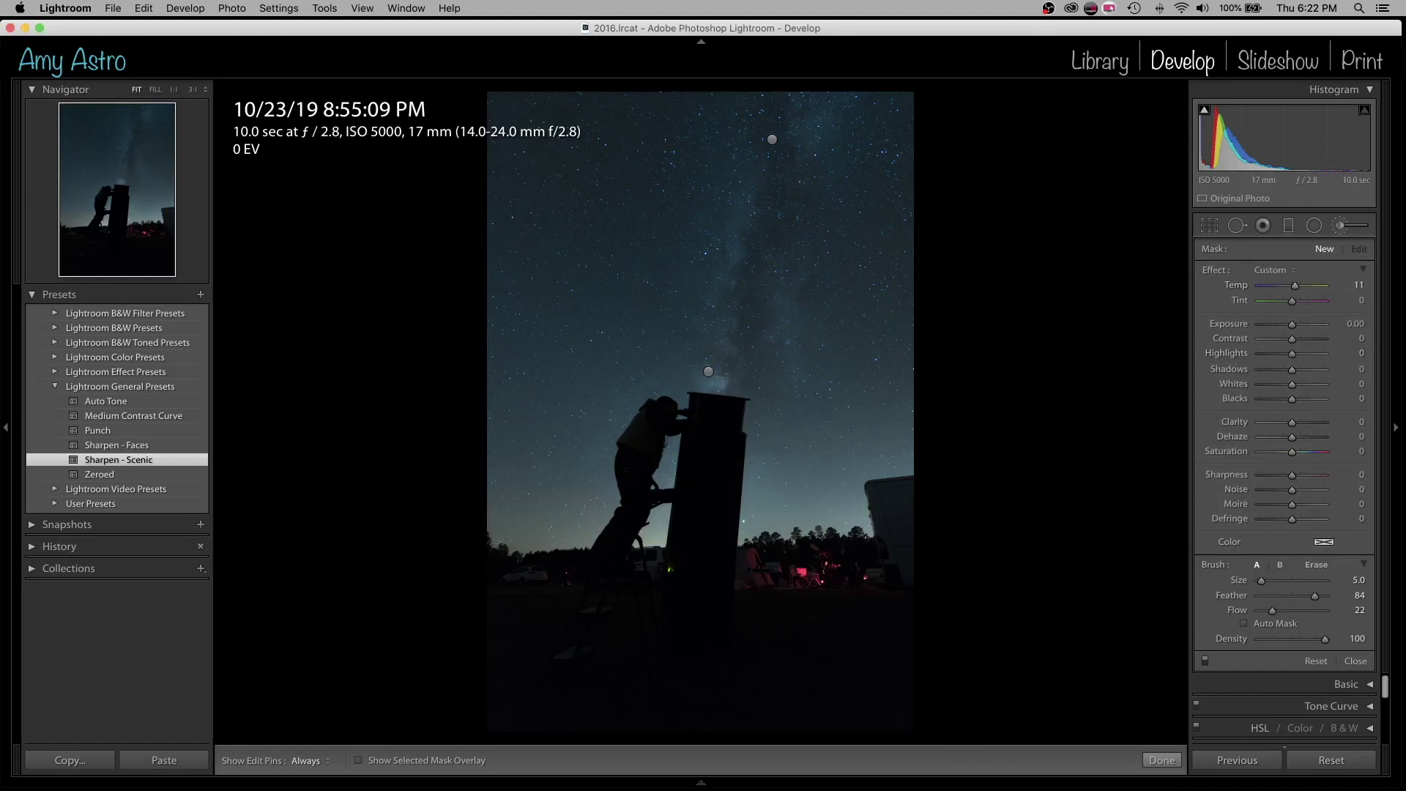
drag(1294, 361, 1281, 360)
click(359, 761)
scroll(502, 515, up, 7)
mouse_move(501, 521)
mouse_down()
mouse_move(873, 514)
mouse_move(915, 502)
mouse_up()
key(h)
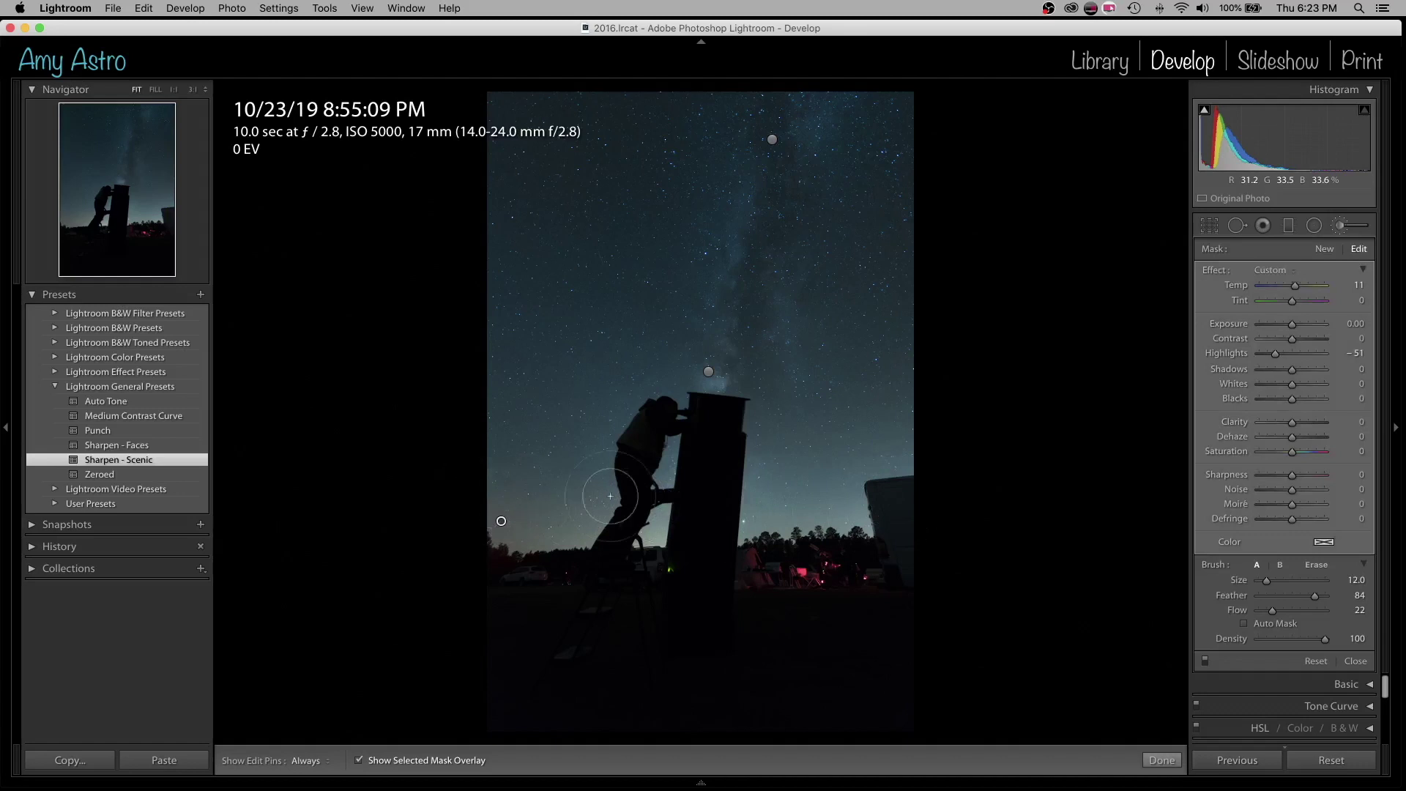
key(h)
key(o)
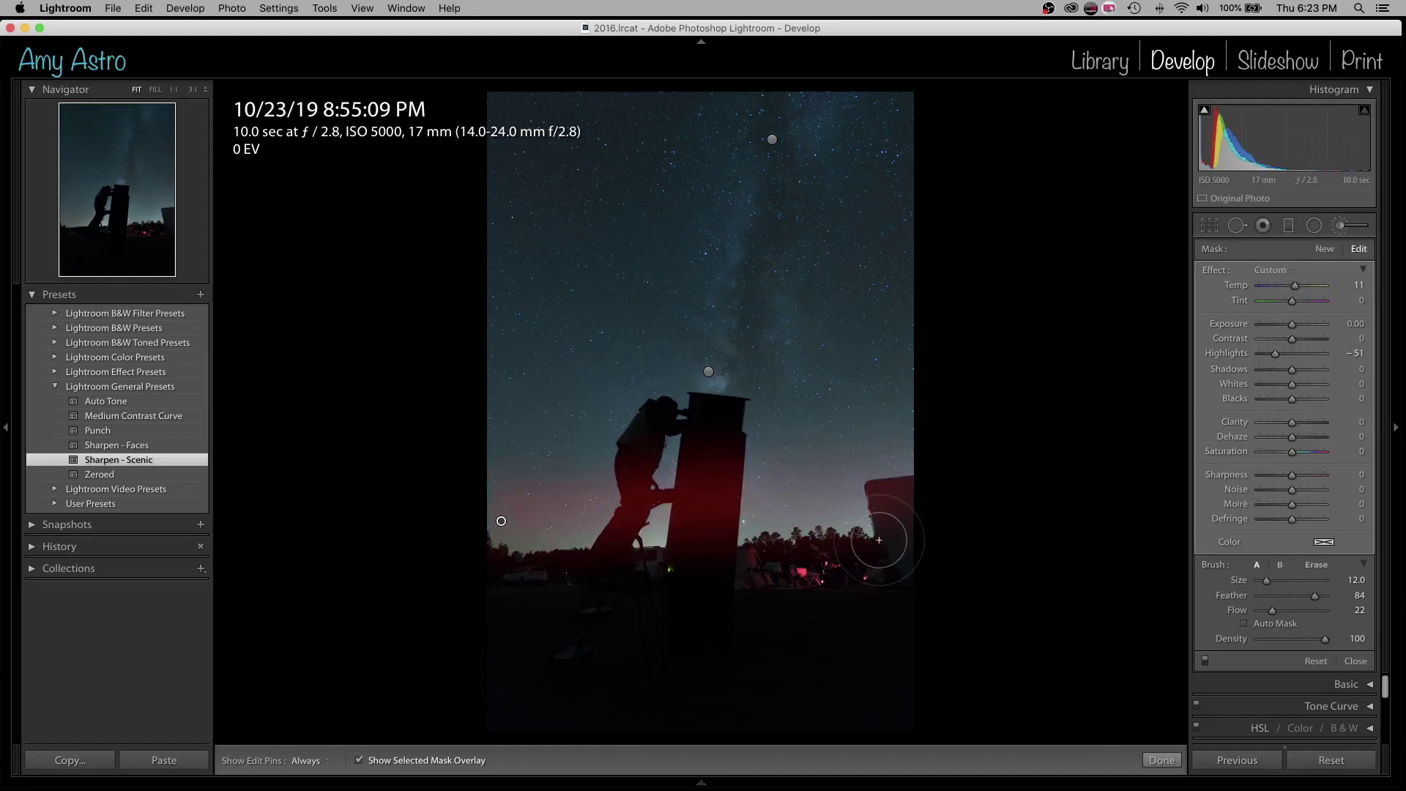
key(h)
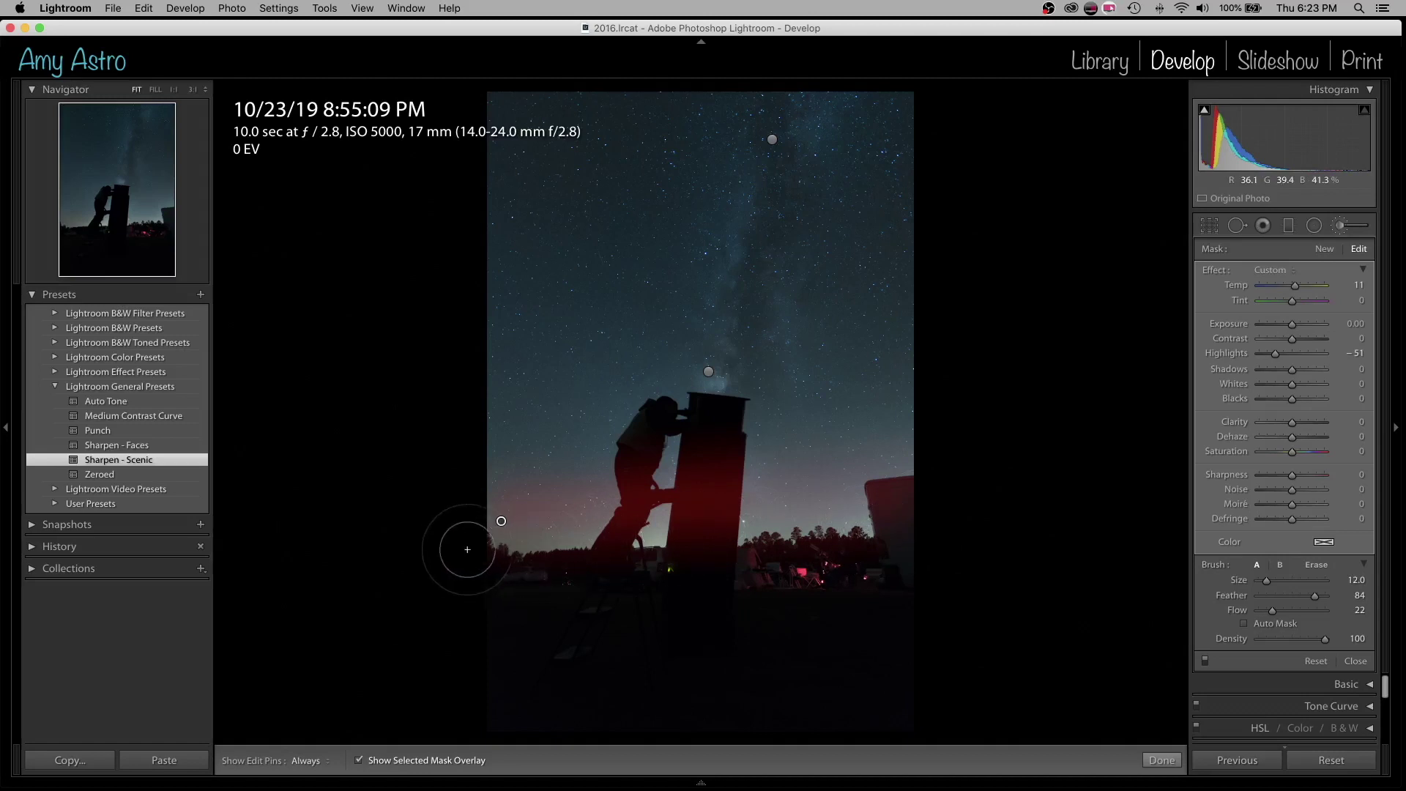
key(h)
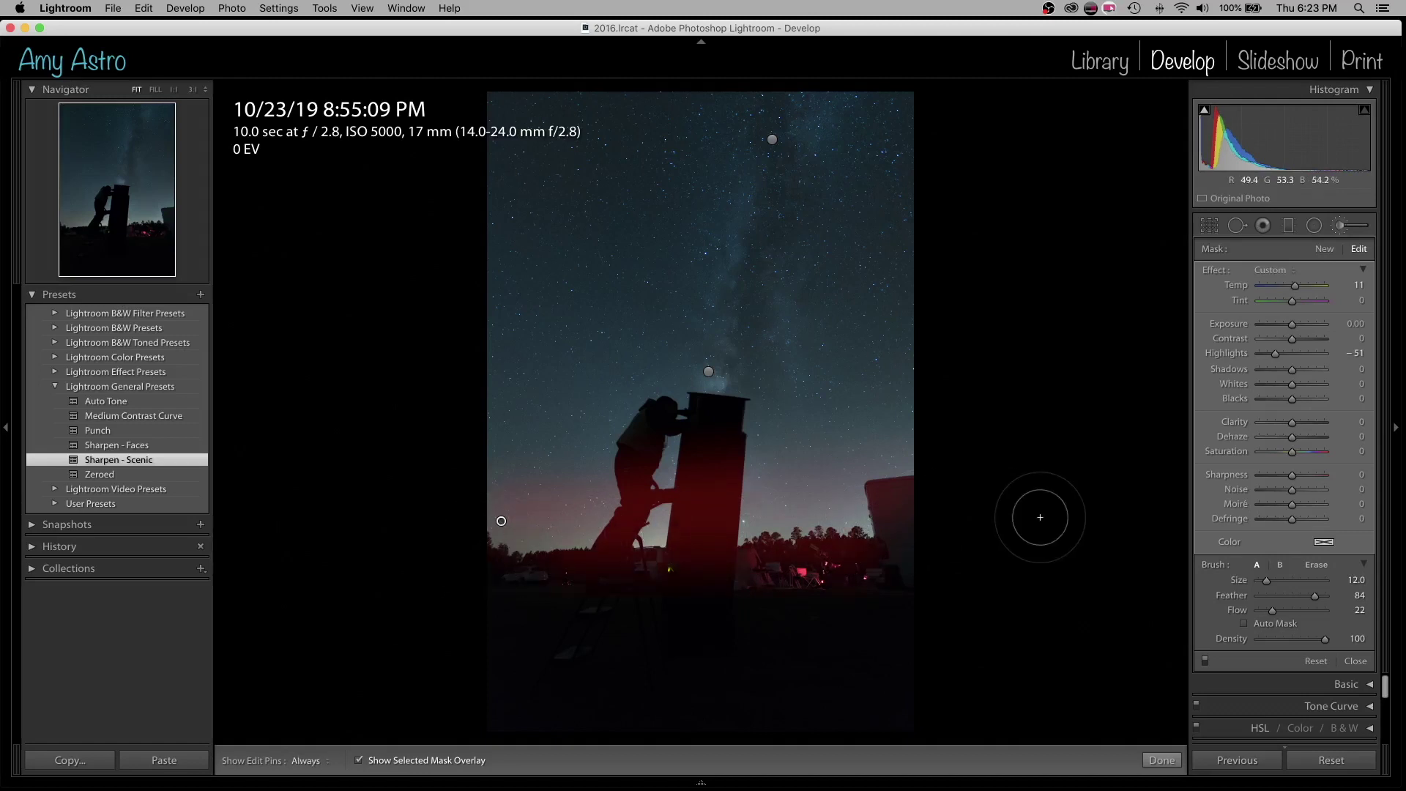
click(359, 761)
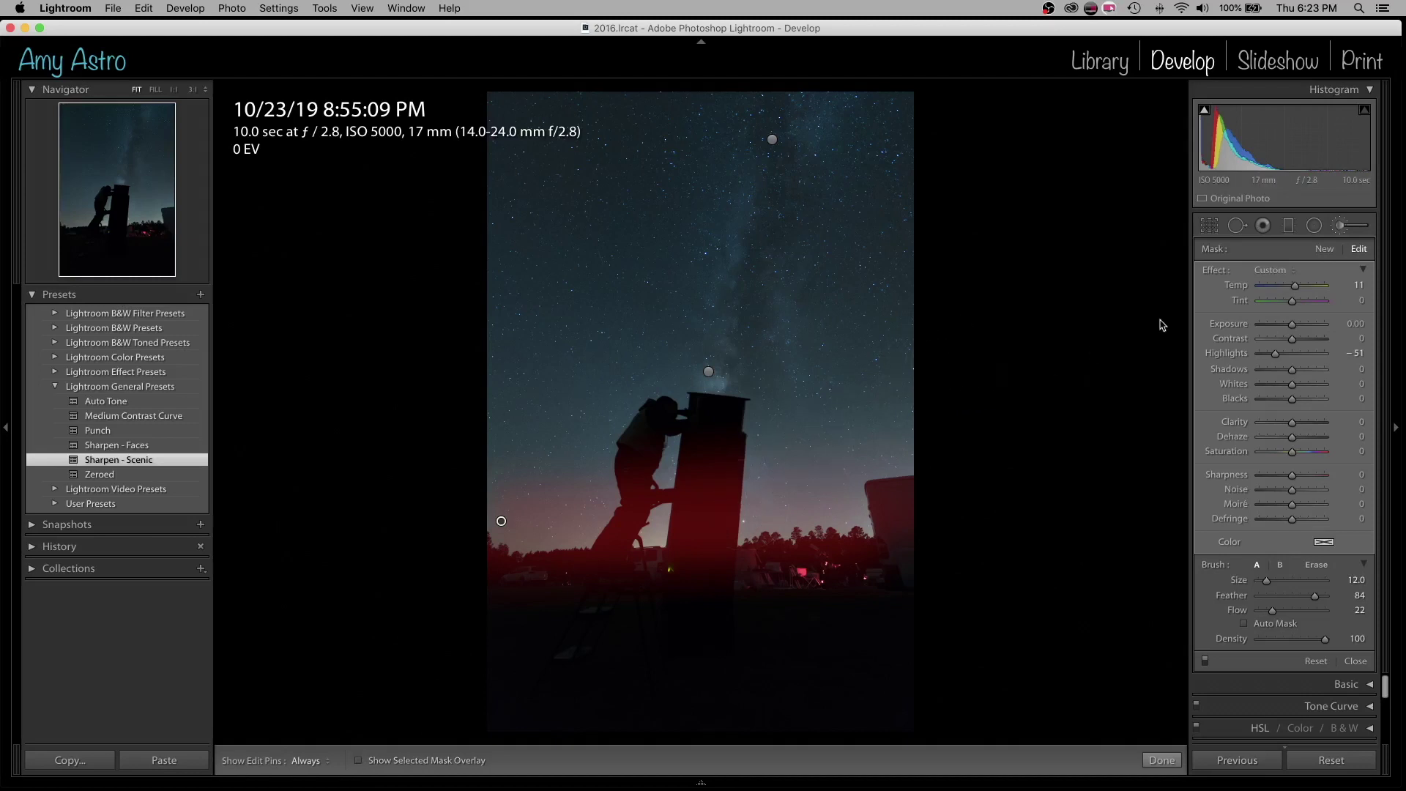
Step: Test the horizon mask's Highlights at -100 and 100, and settle on about -15
click(1262, 357)
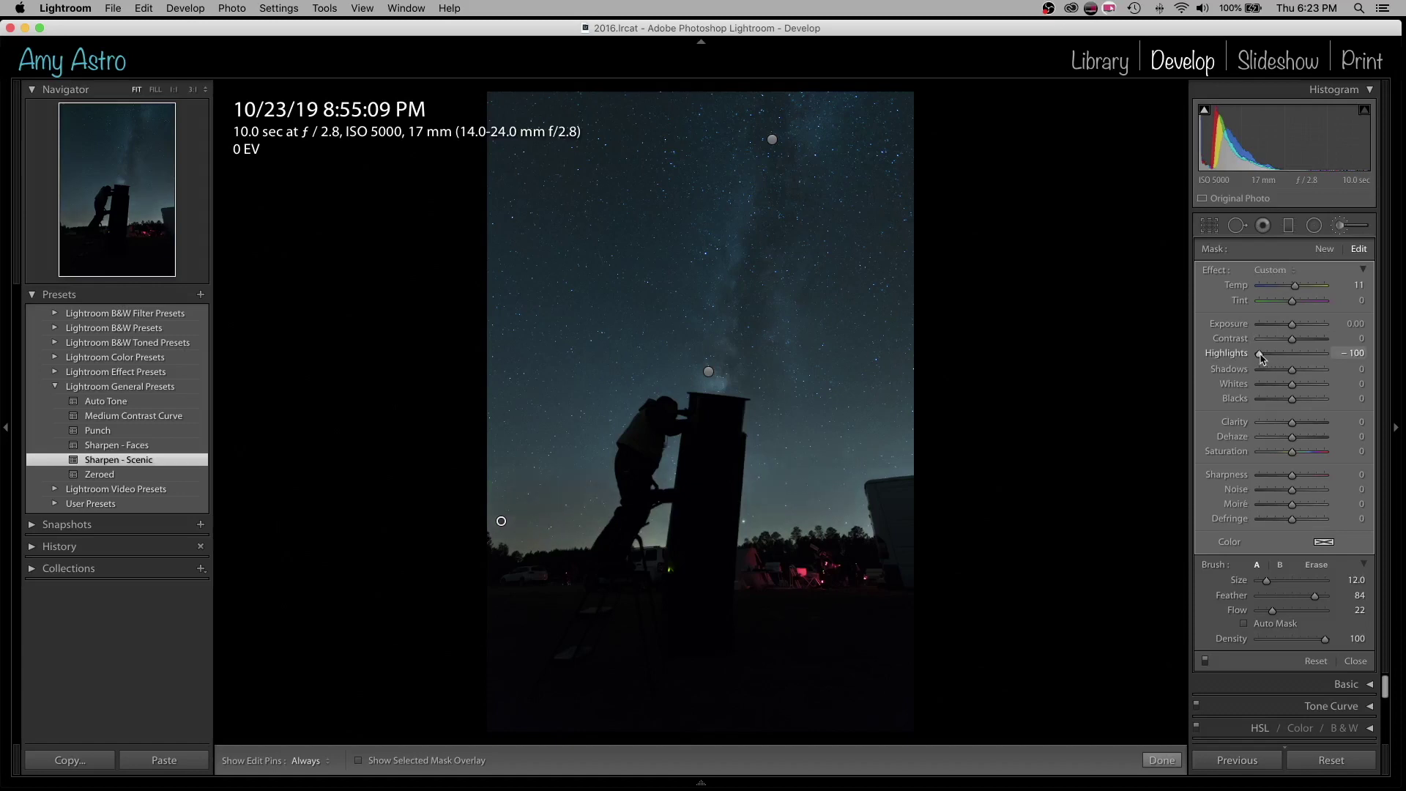
drag(1268, 359, 1296, 358)
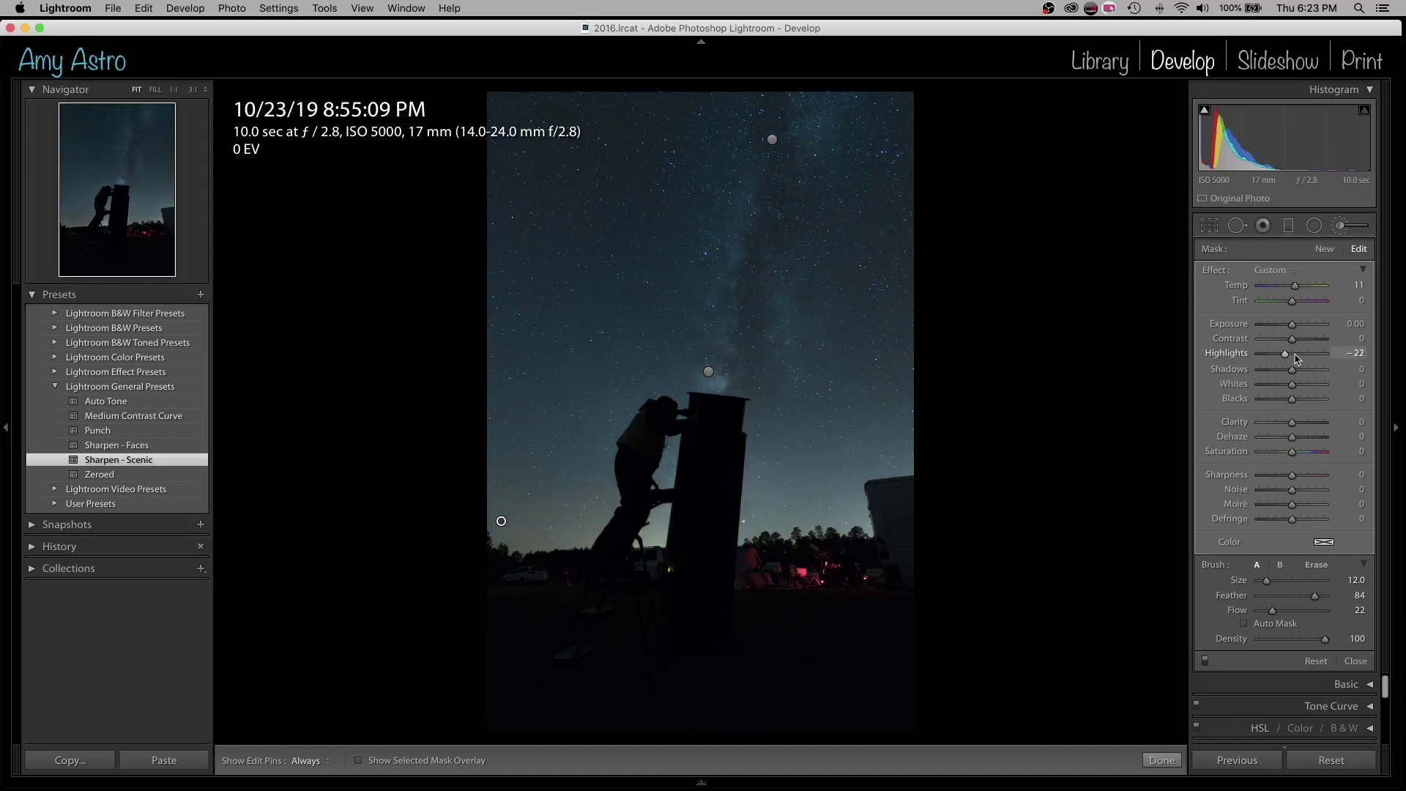
click(1346, 359)
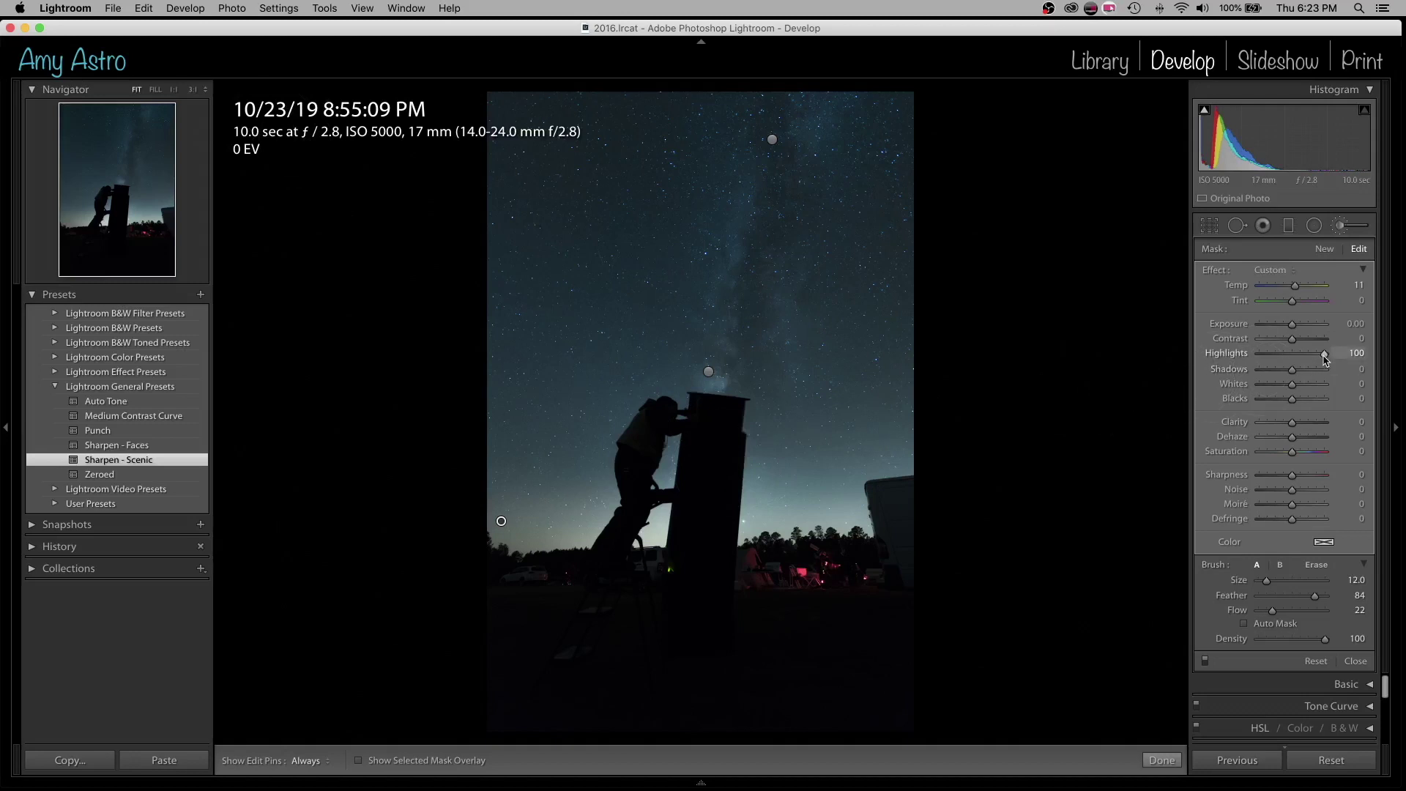
drag(1326, 359, 1295, 359)
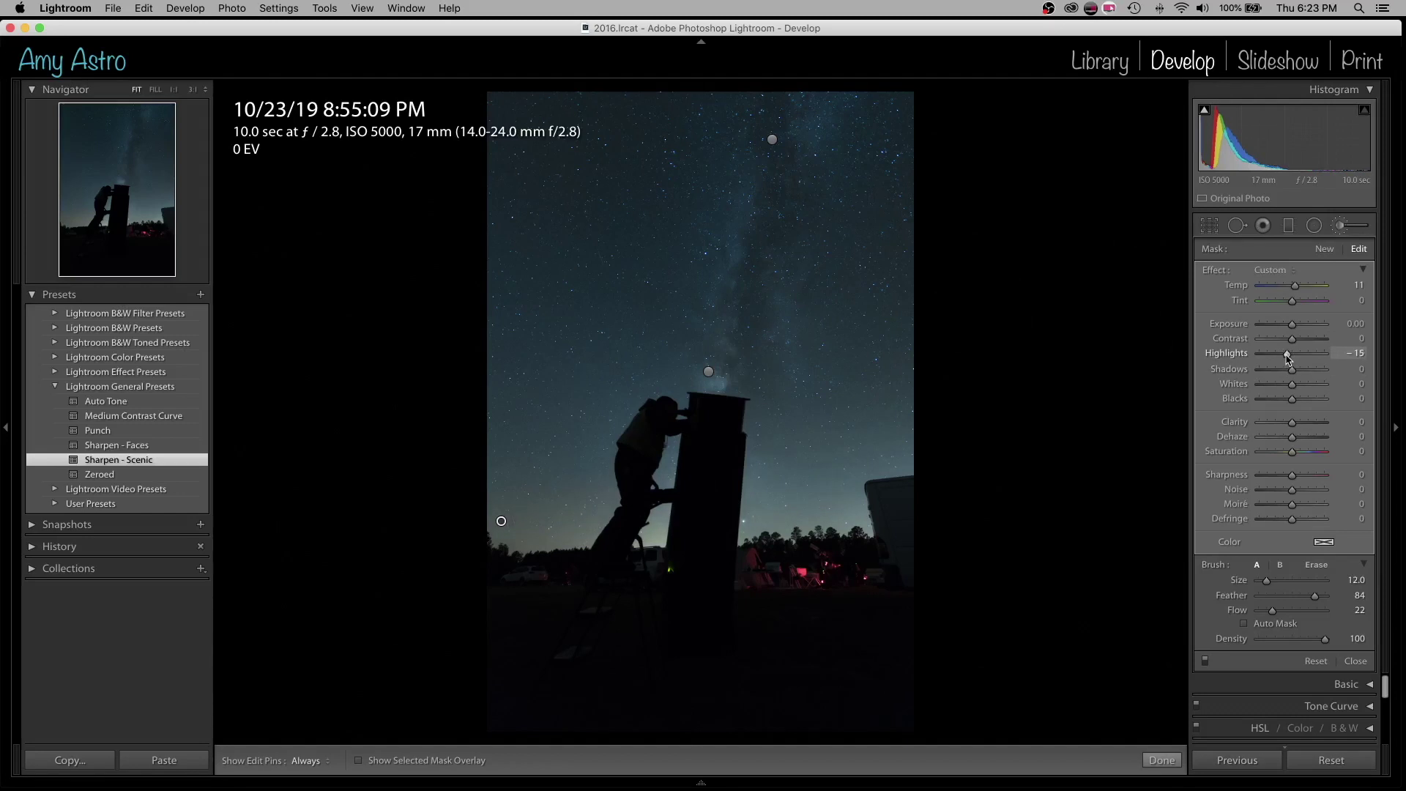
drag(1287, 357, 1285, 357)
Step: Create a fourth brush mask with size 8, Highlights 0, Contrast 29 and Blacks -29, and paint it along the Milky Way's dark lane
click(1324, 249)
double_click(1227, 356)
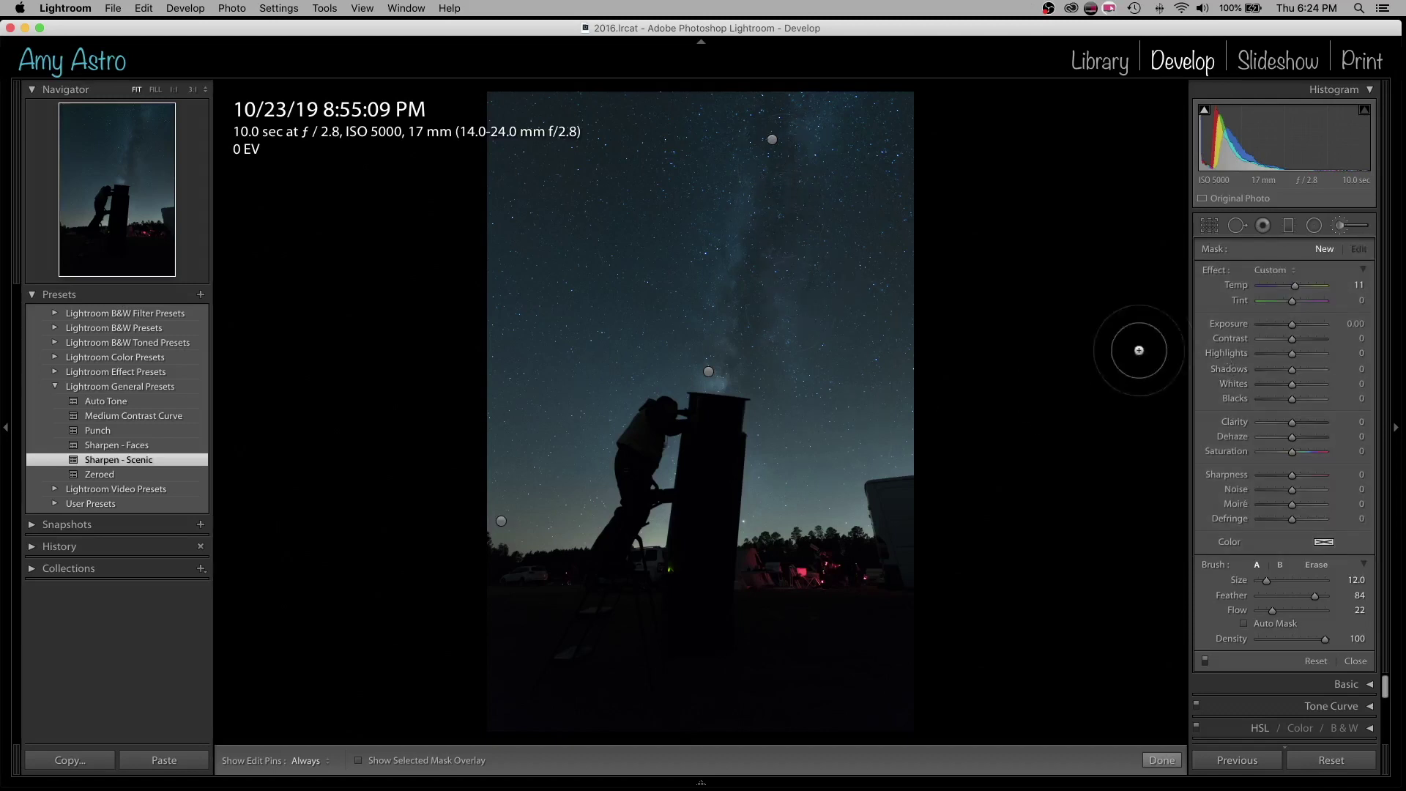
drag(1292, 339, 1299, 341)
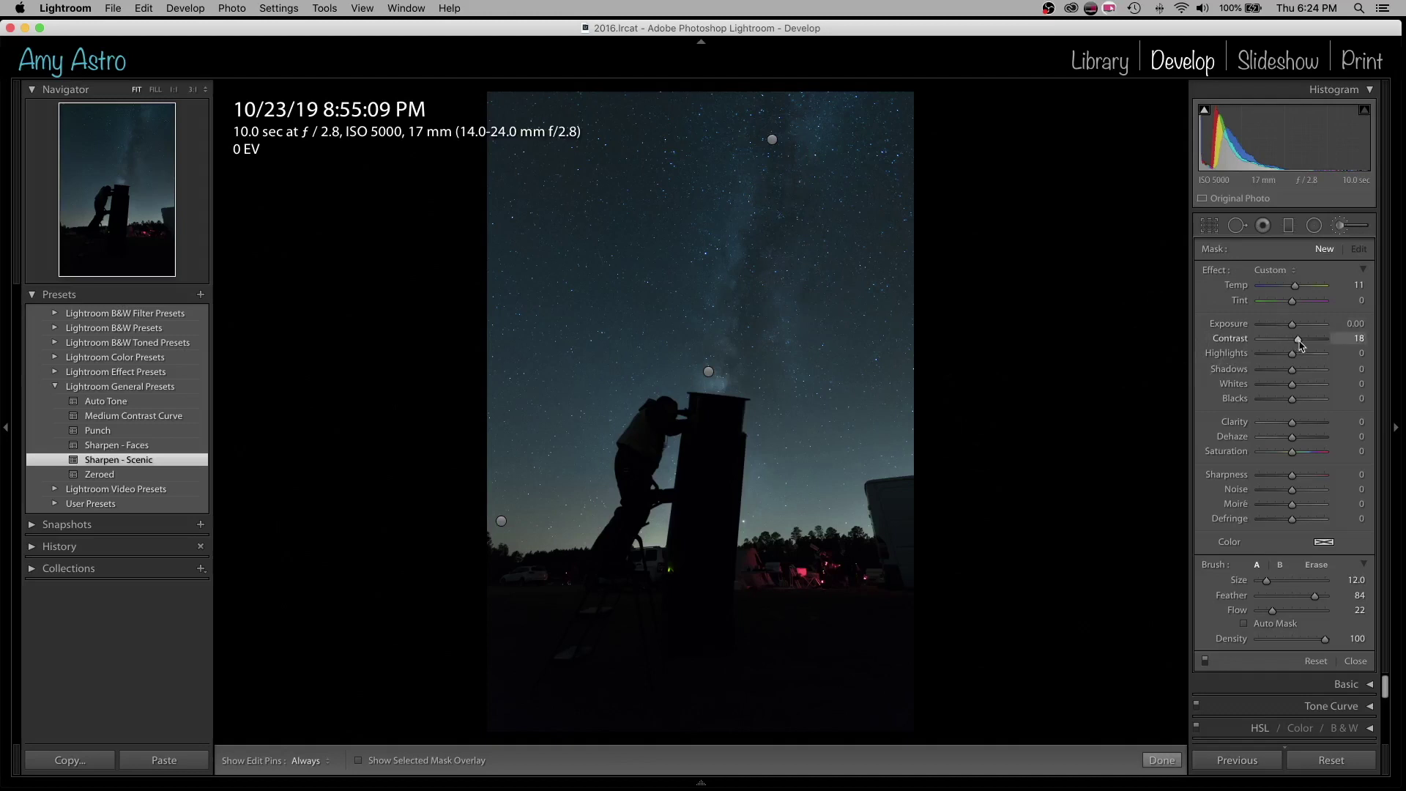
drag(1292, 398, 1283, 398)
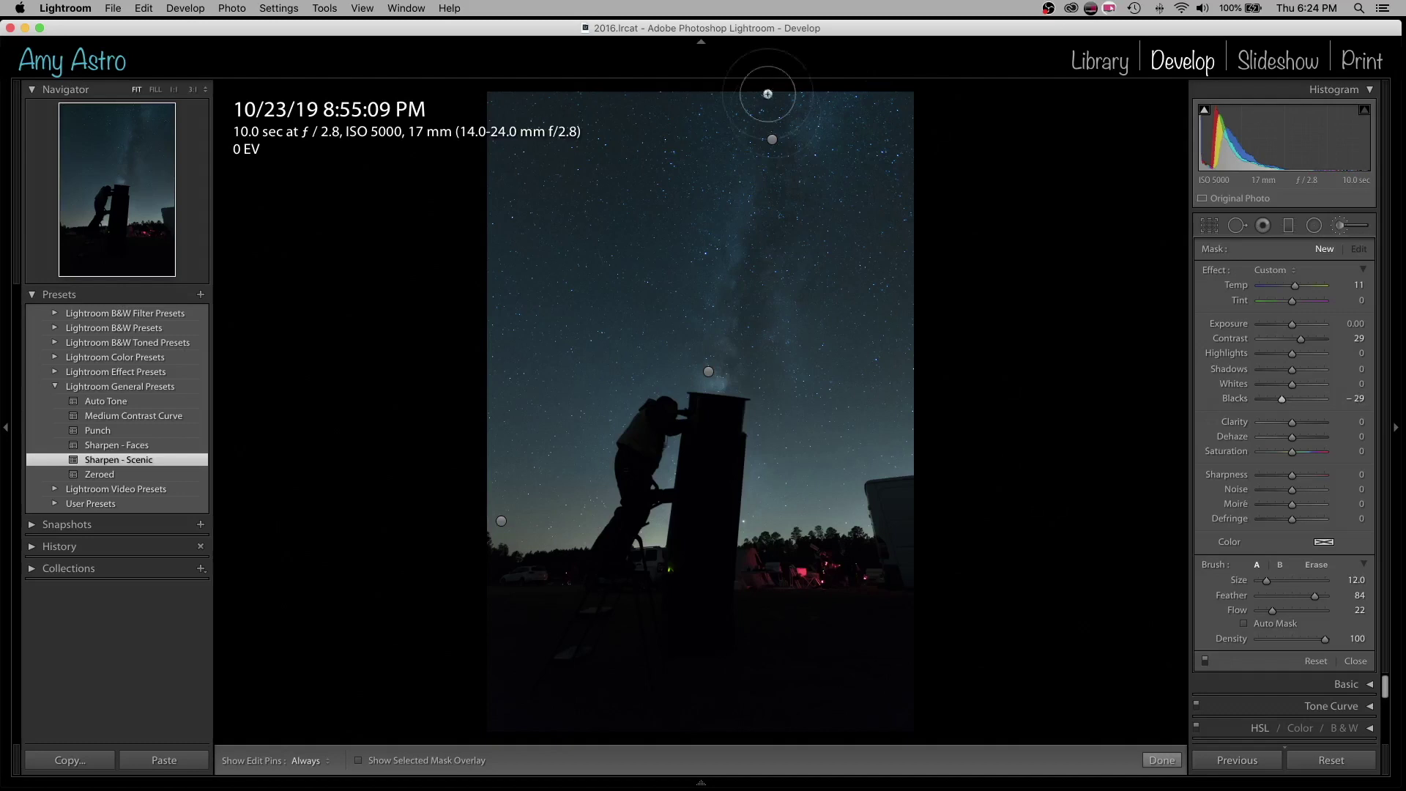
key(bracketleft)
key(bracketleft)
key(bracketleft)
key(bracketleft)
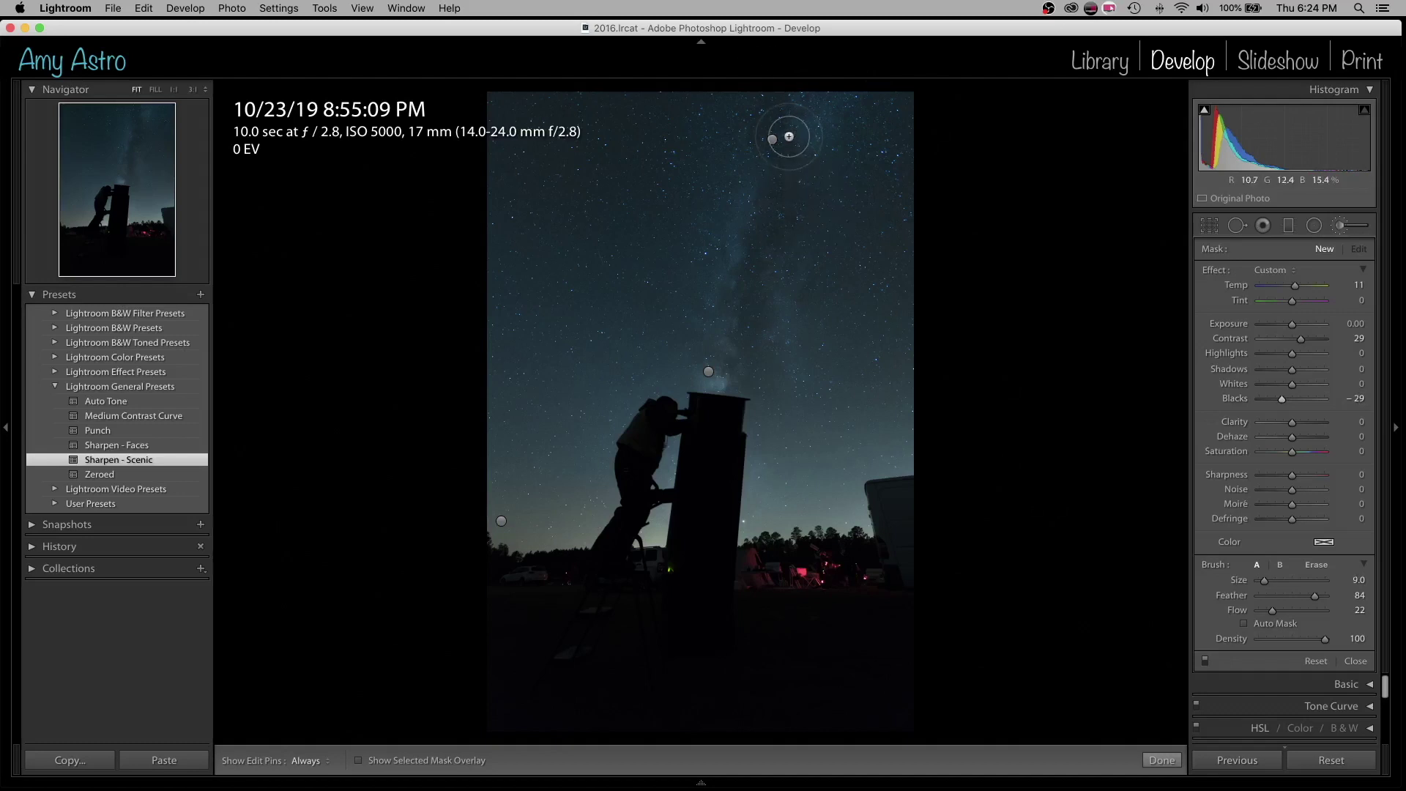
key(h)
click(773, 140)
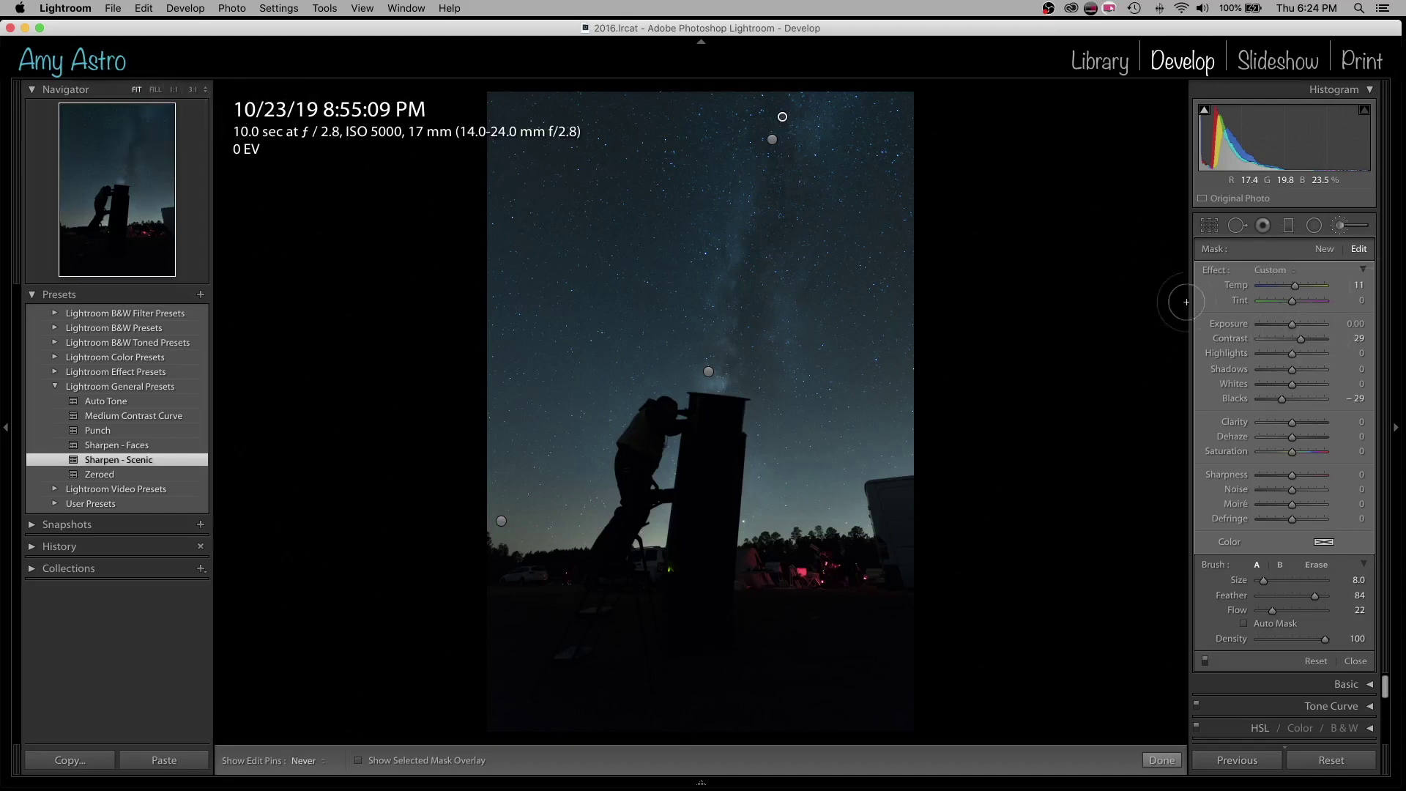
key(h)
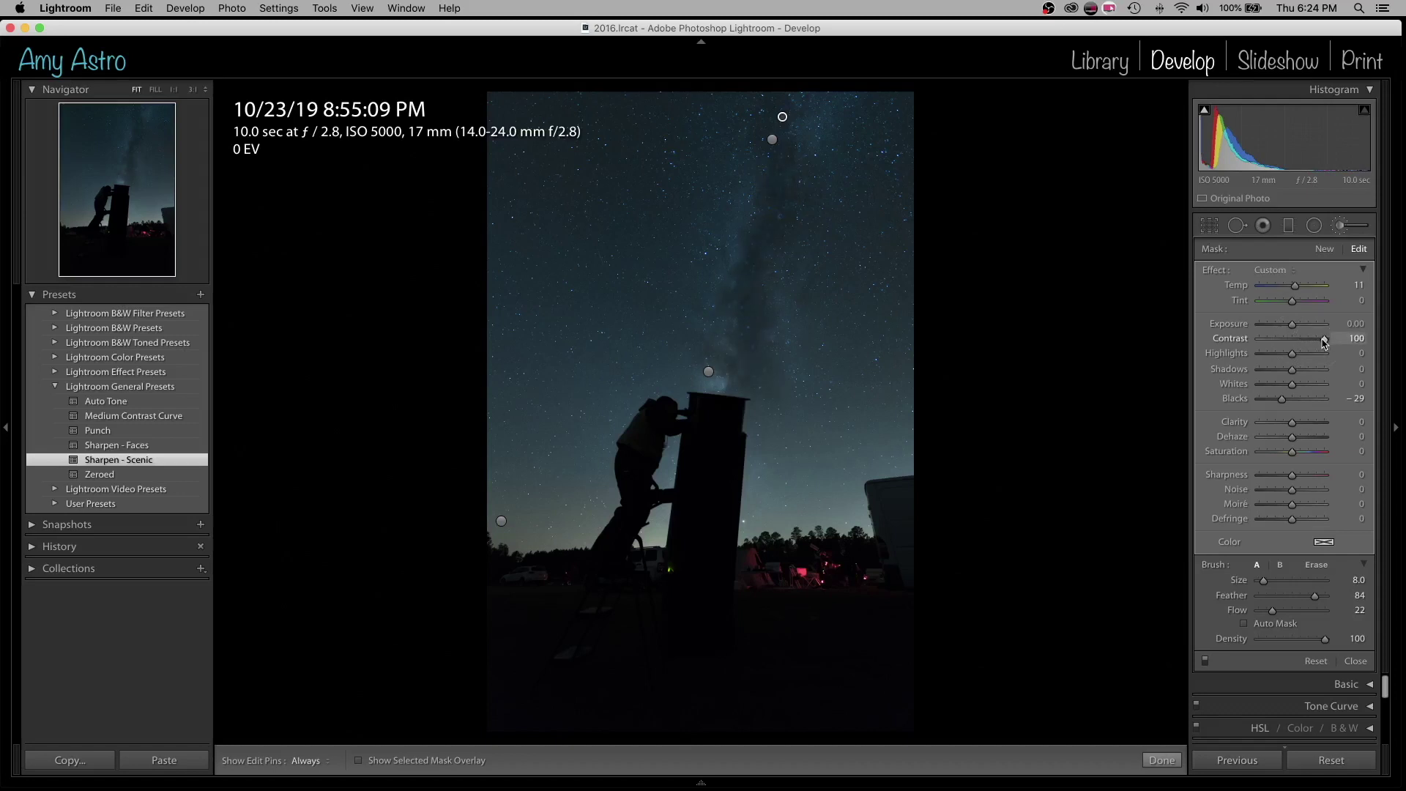
Step: Set the new dark-lane mask's Contrast to 23 and Blacks to -9, and finish the brush adjustments
drag(1315, 339, 1298, 346)
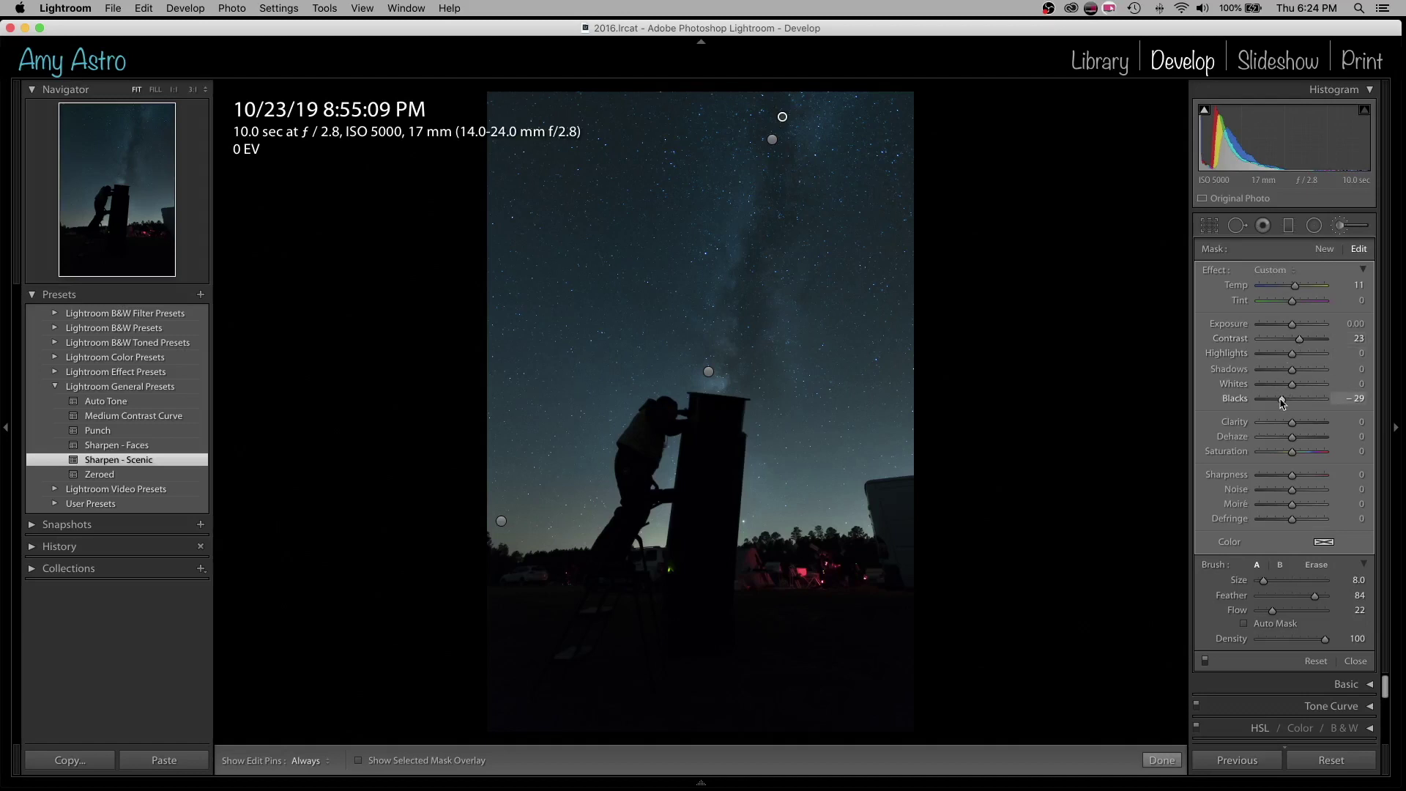
drag(1287, 403, 1288, 402)
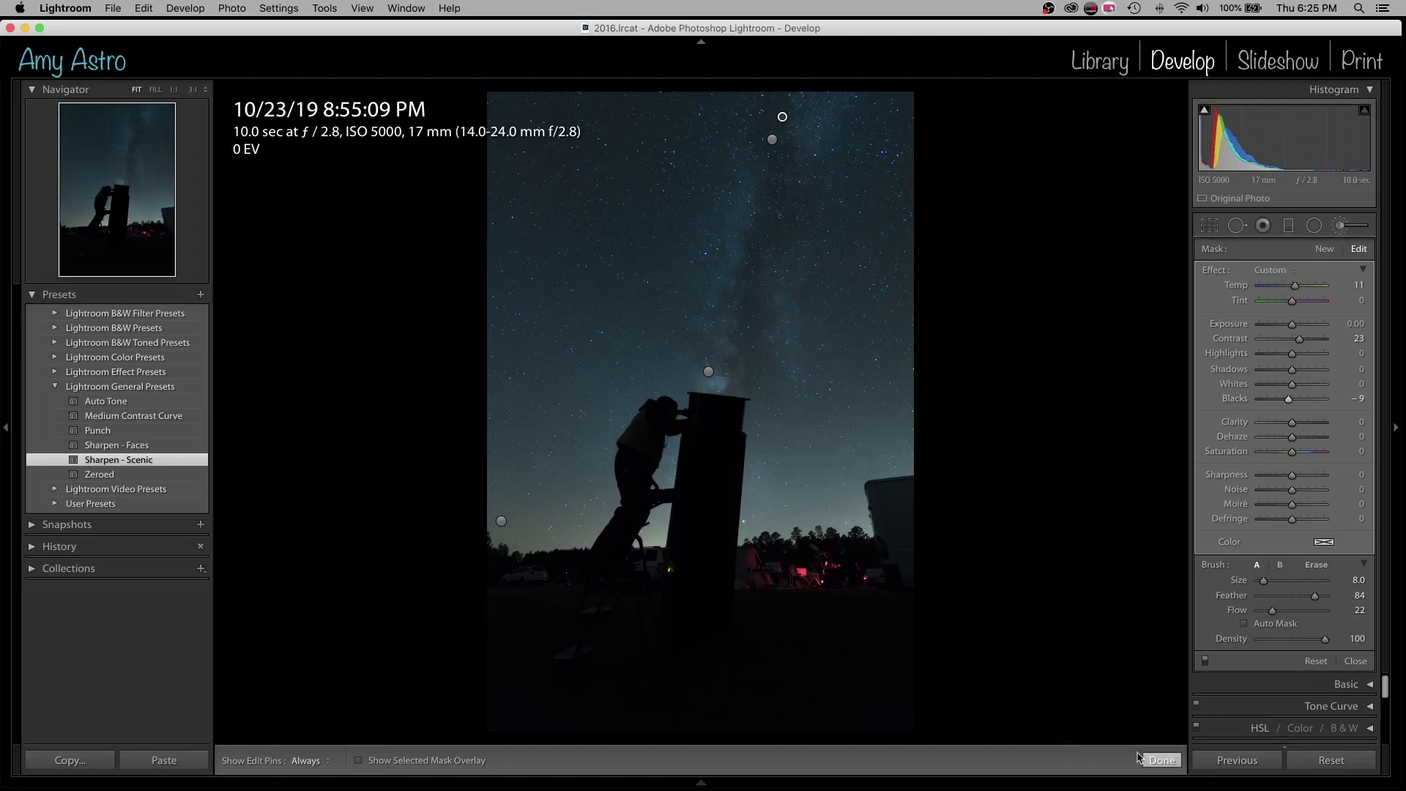
click(1159, 759)
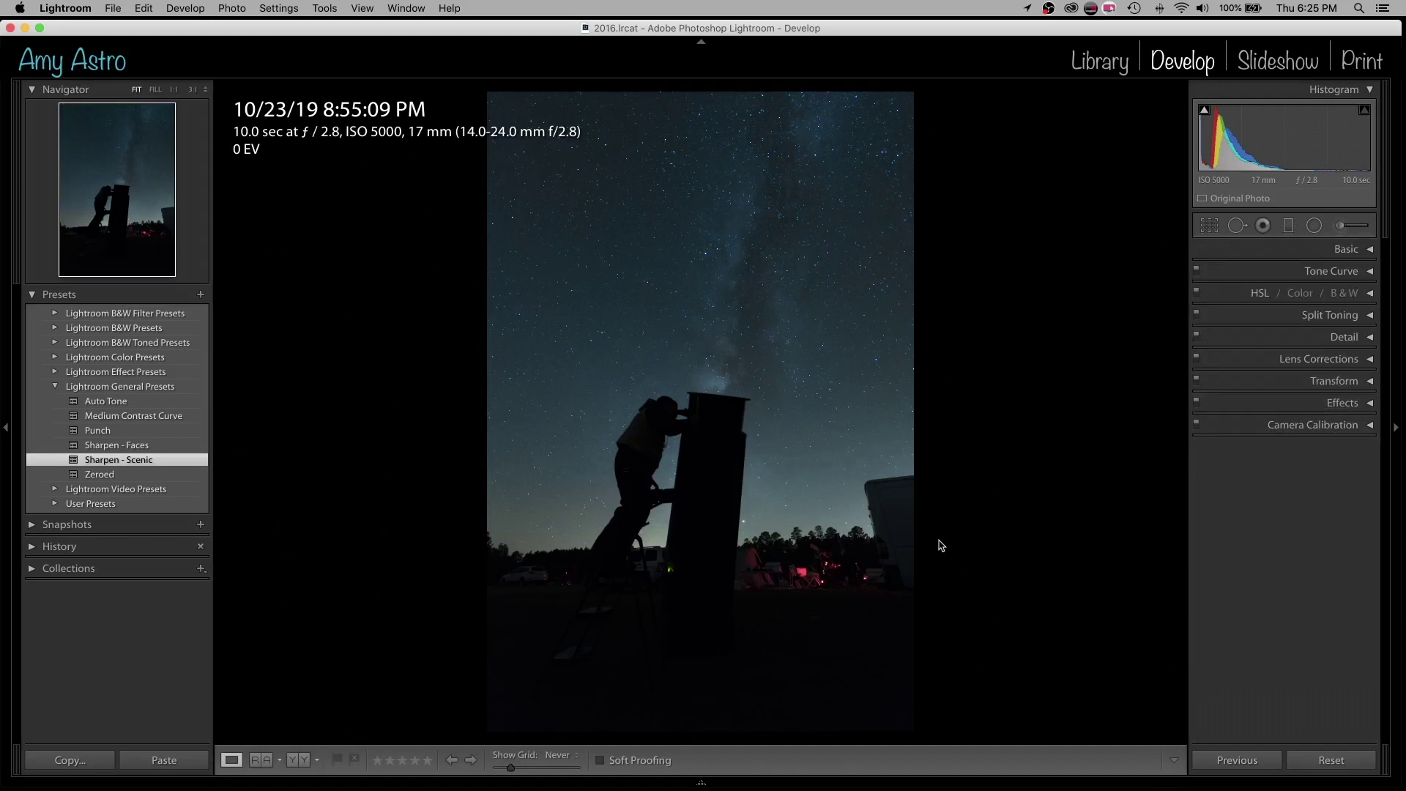
Step: Compare the photo with its unedited version, and straighten it along the horizon to an angle of 2.29
key(backslash)
key(backslash)
click(1209, 226)
click(1208, 315)
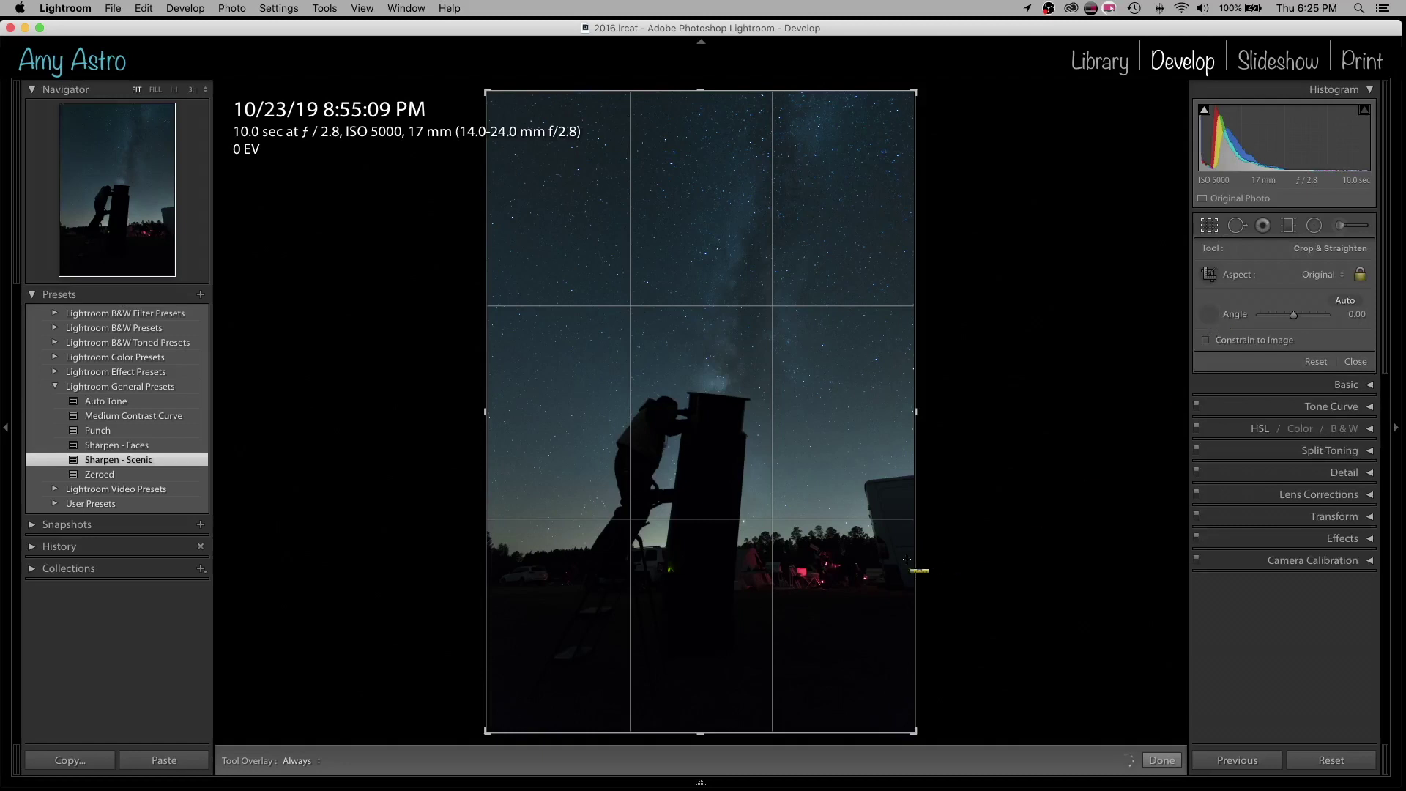
drag(479, 560, 921, 541)
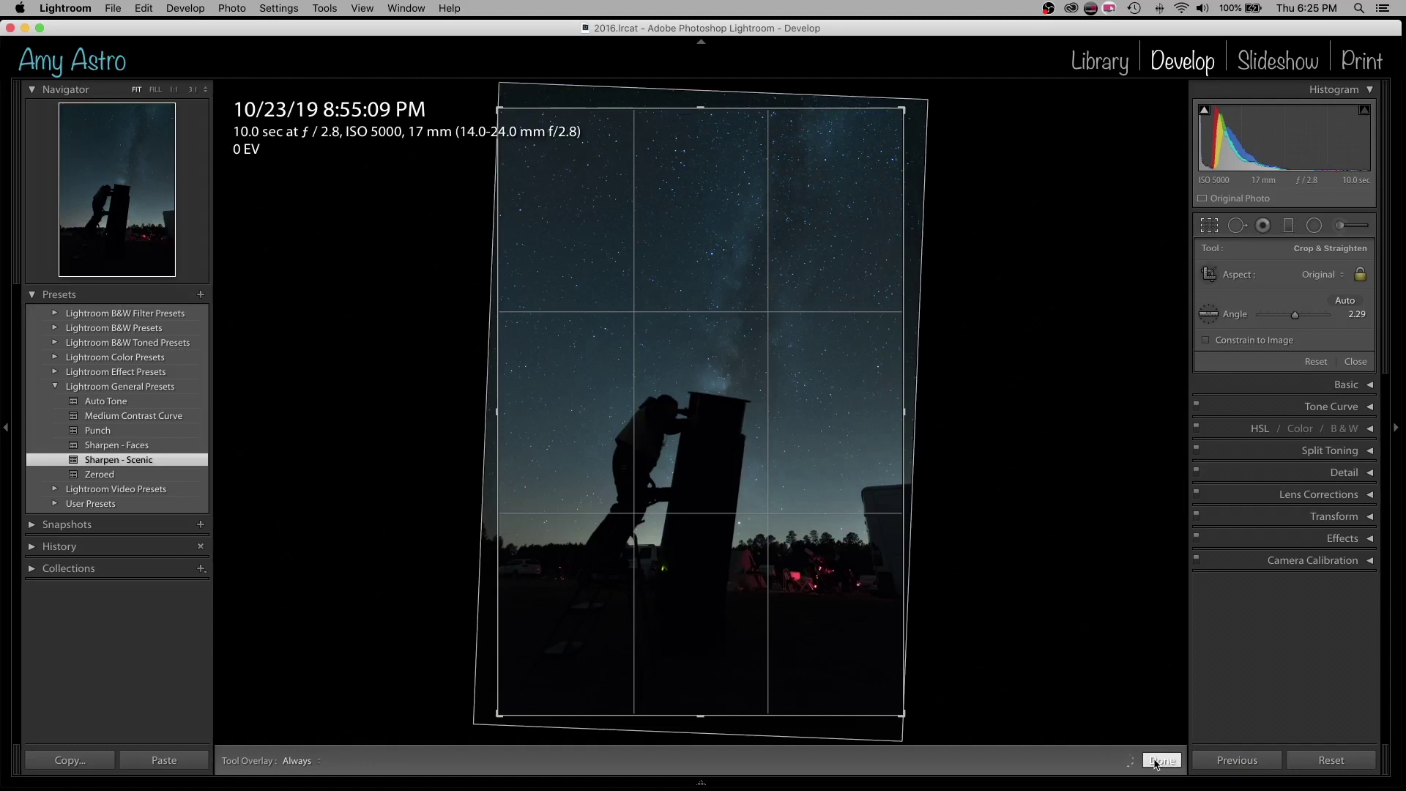
click(1149, 758)
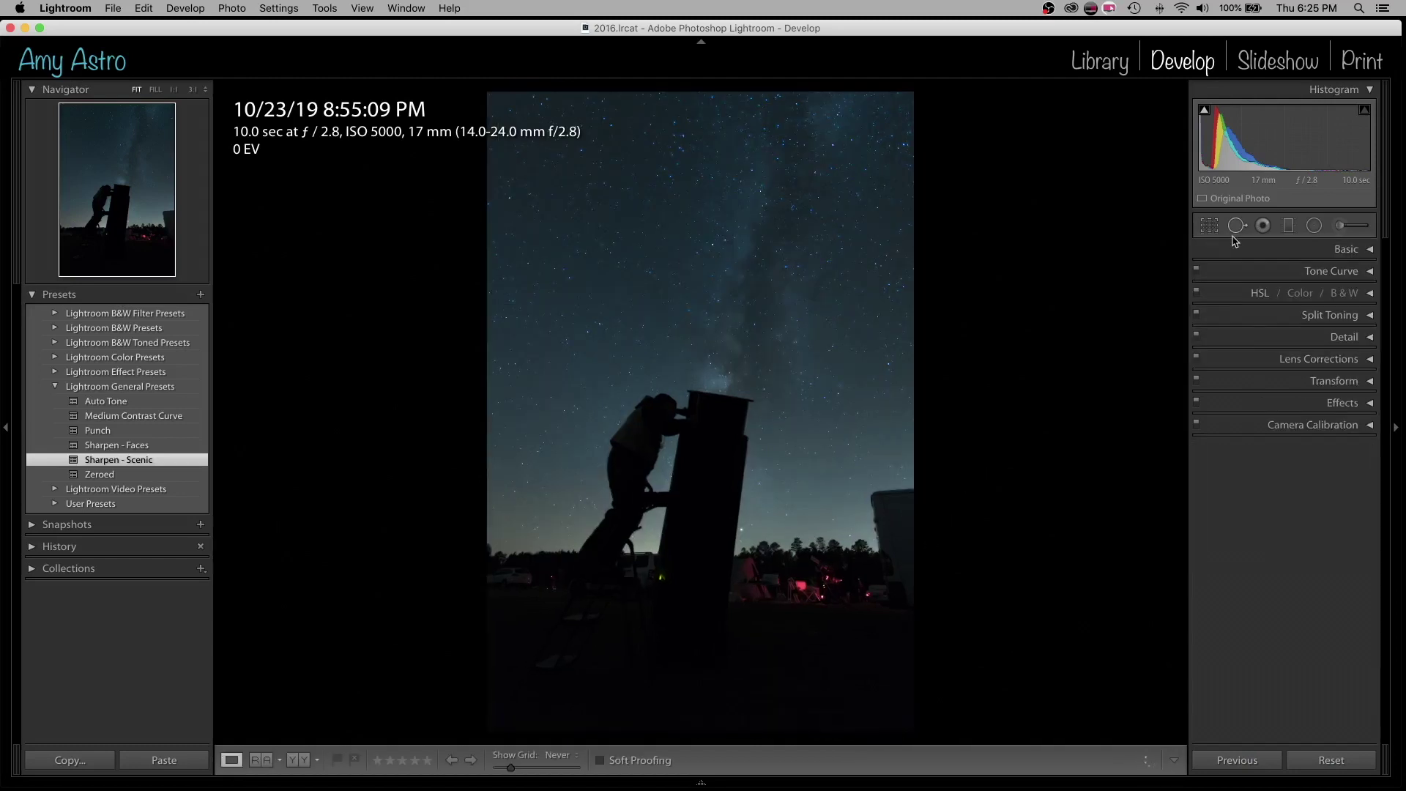
Step: Set the crop's aspect ratio to 4 x 5 / 8 x 10 and reposition the photo vertically inside the crop frame
click(1210, 226)
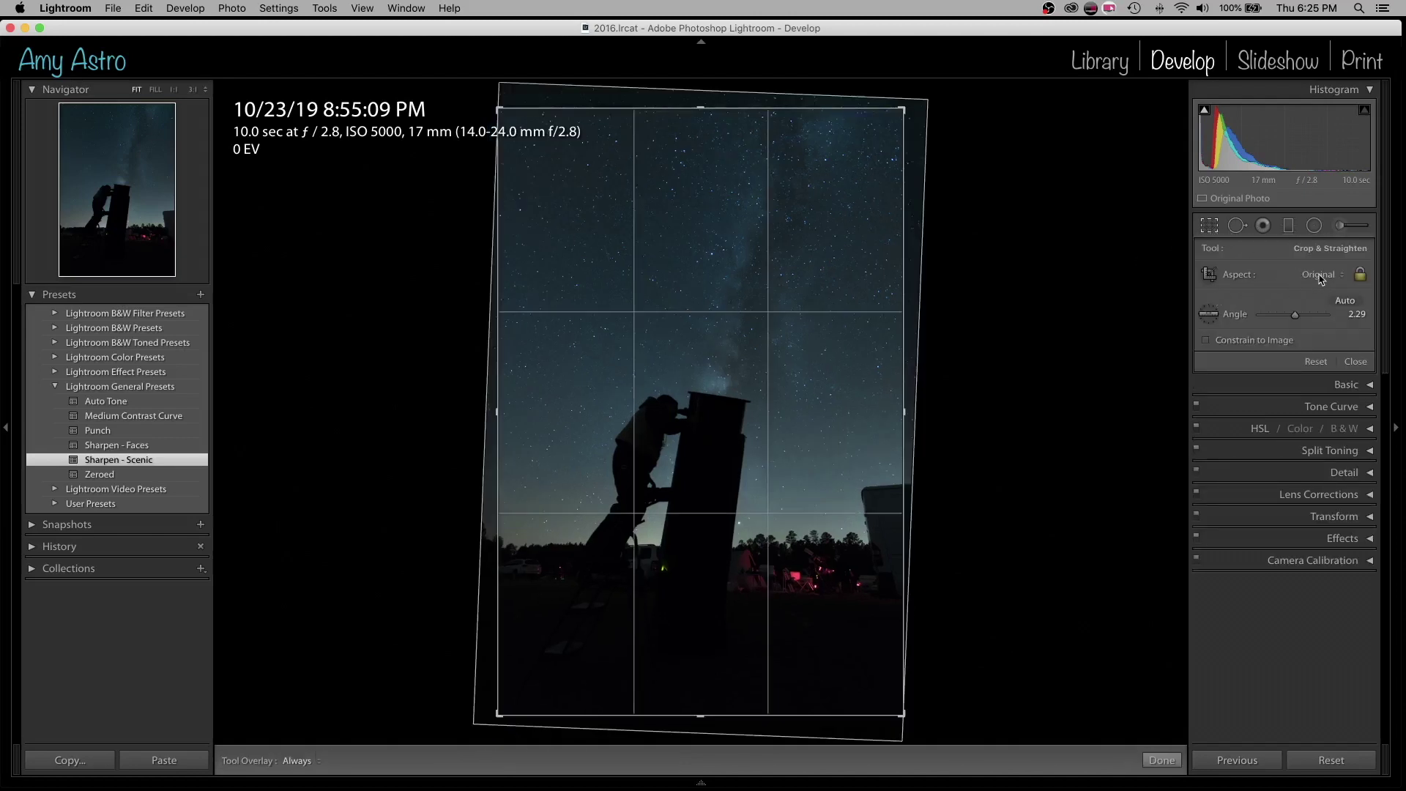
click(1341, 277)
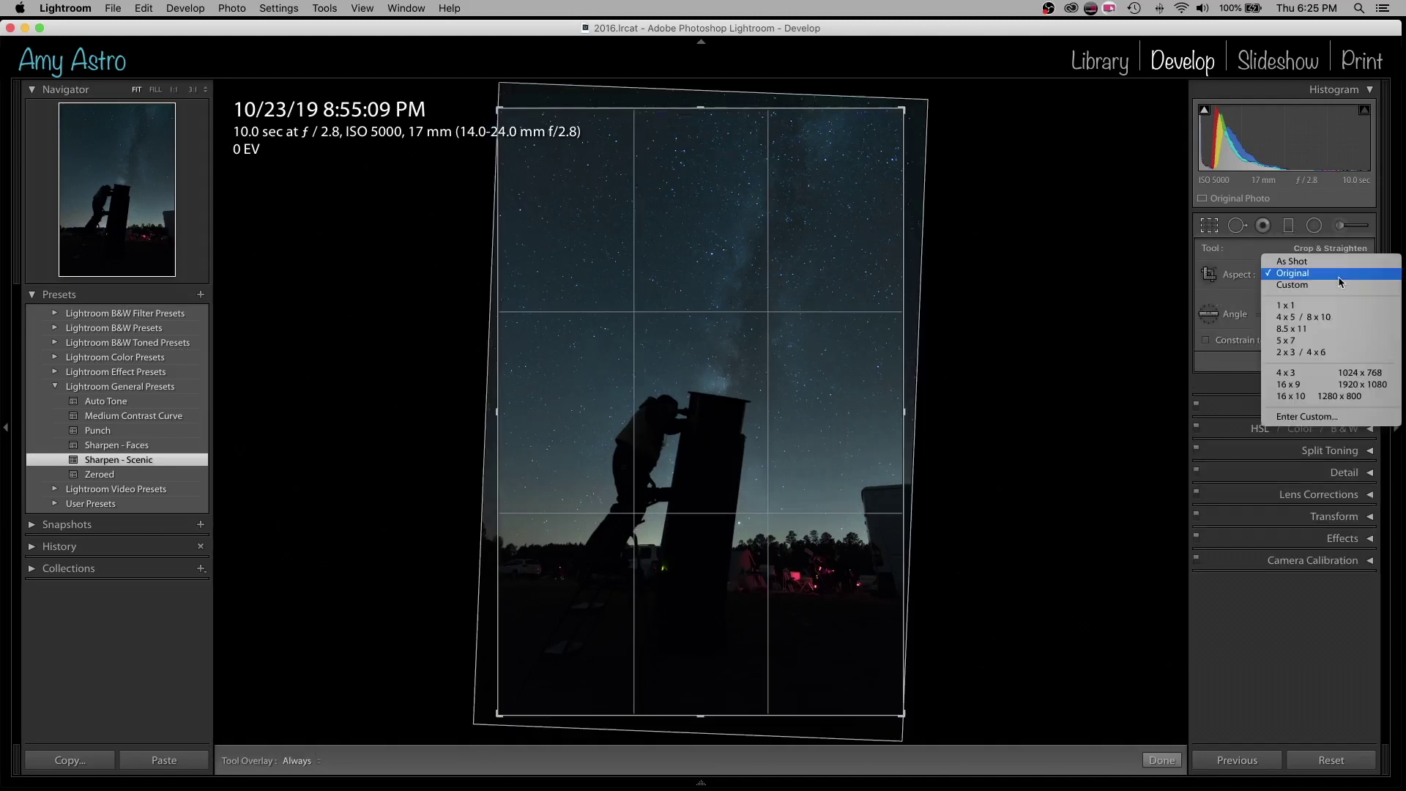
click(1323, 318)
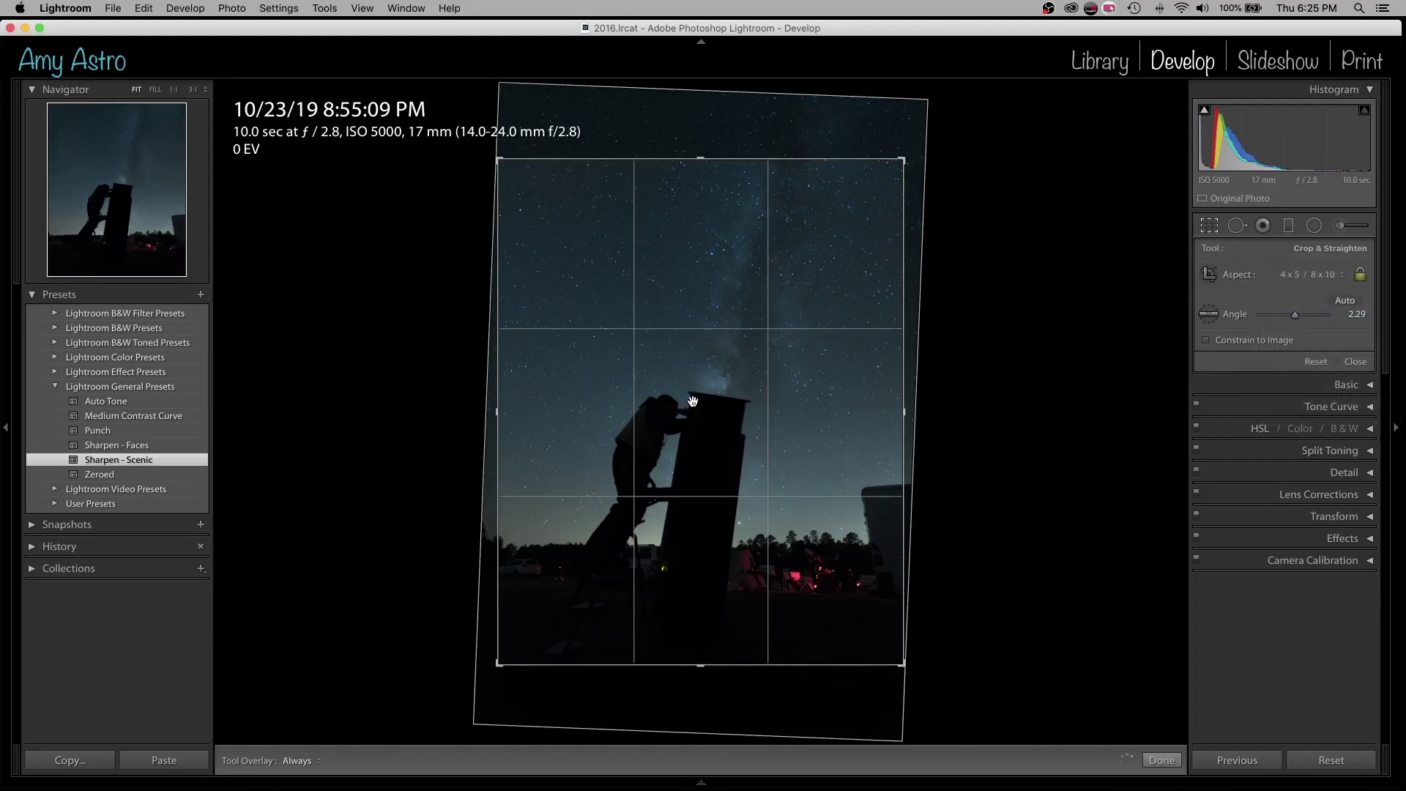
drag(697, 456, 697, 457)
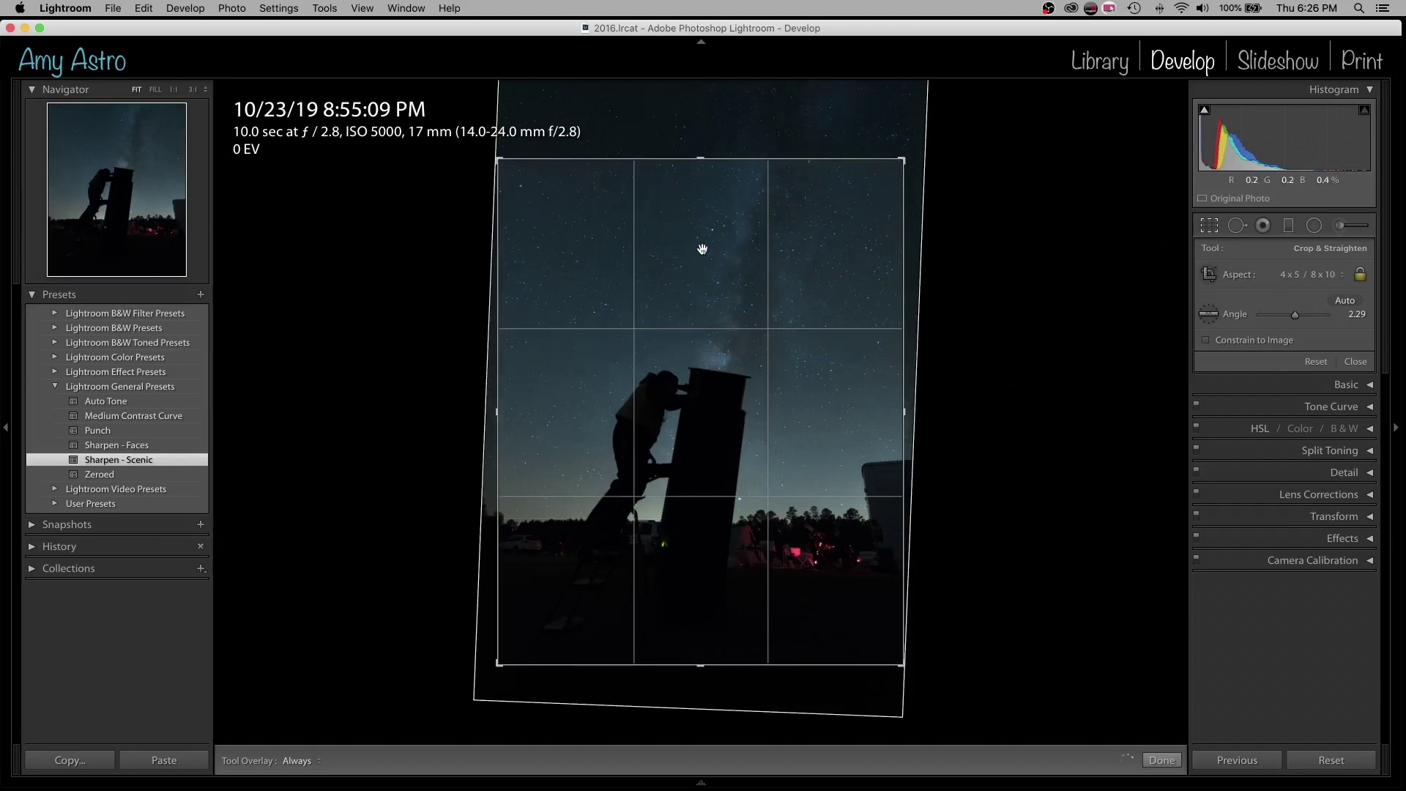
drag(714, 251, 714, 253)
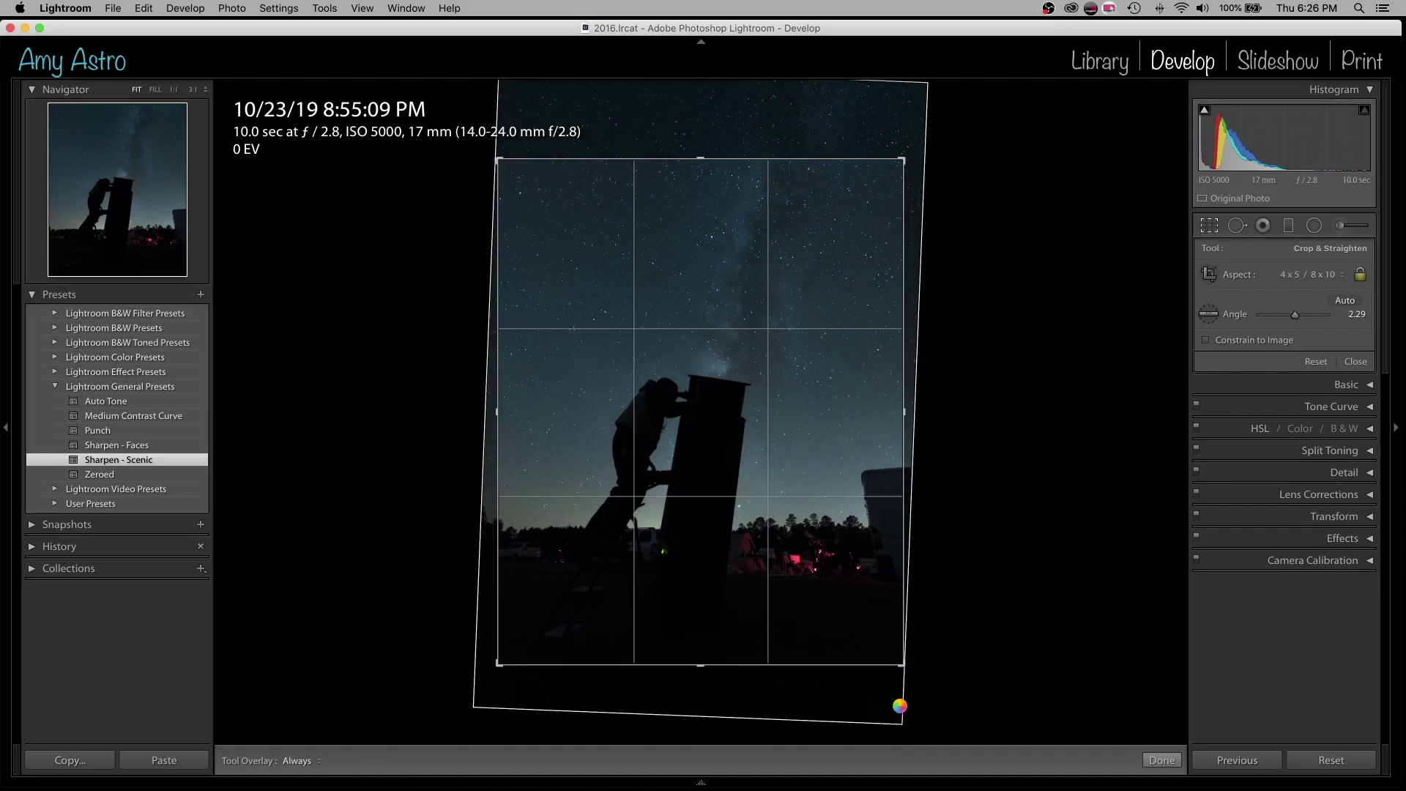
Step: Rotate the photo to an angle of 0.87, enlarge the crop frame slightly and apply the crop
drag(904, 725, 864, 717)
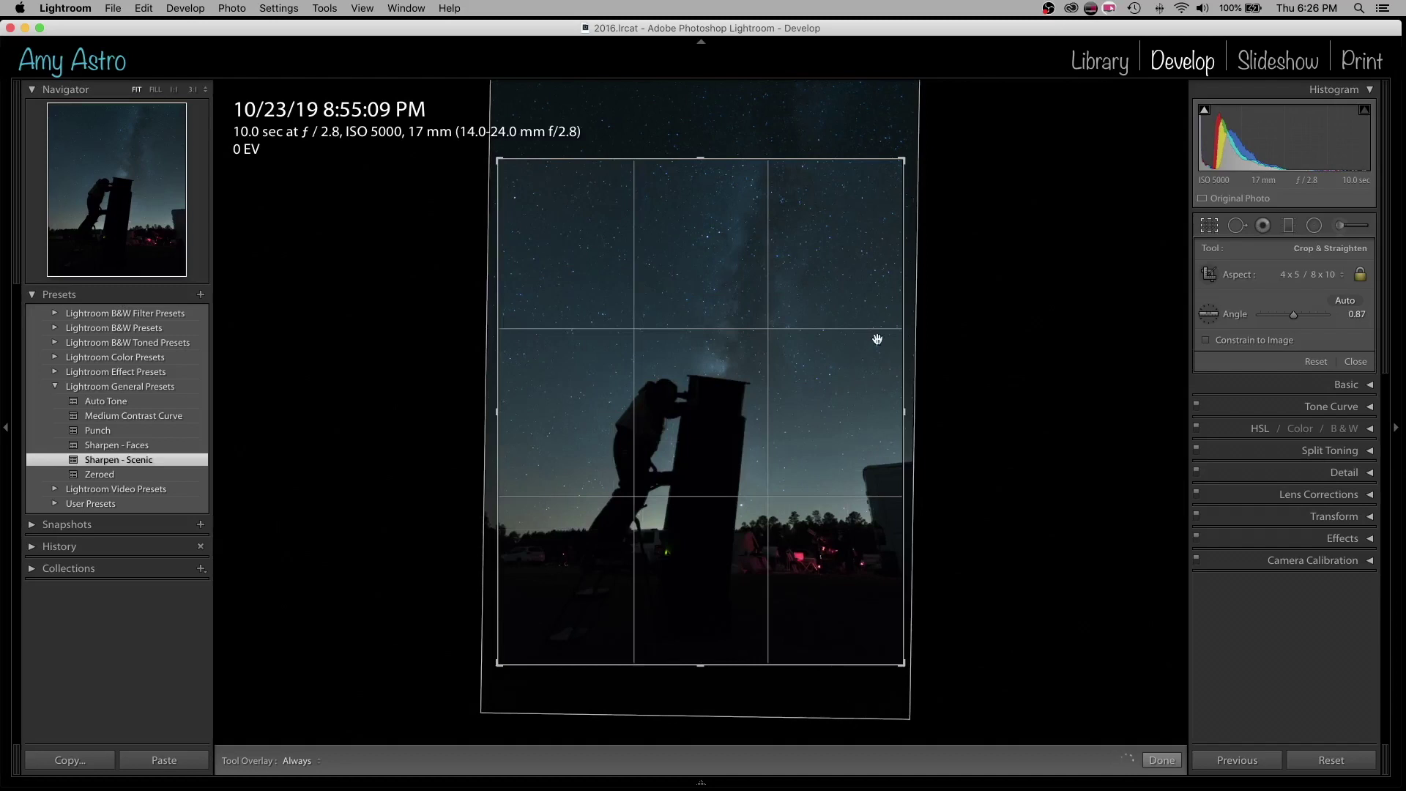
drag(901, 159, 909, 154)
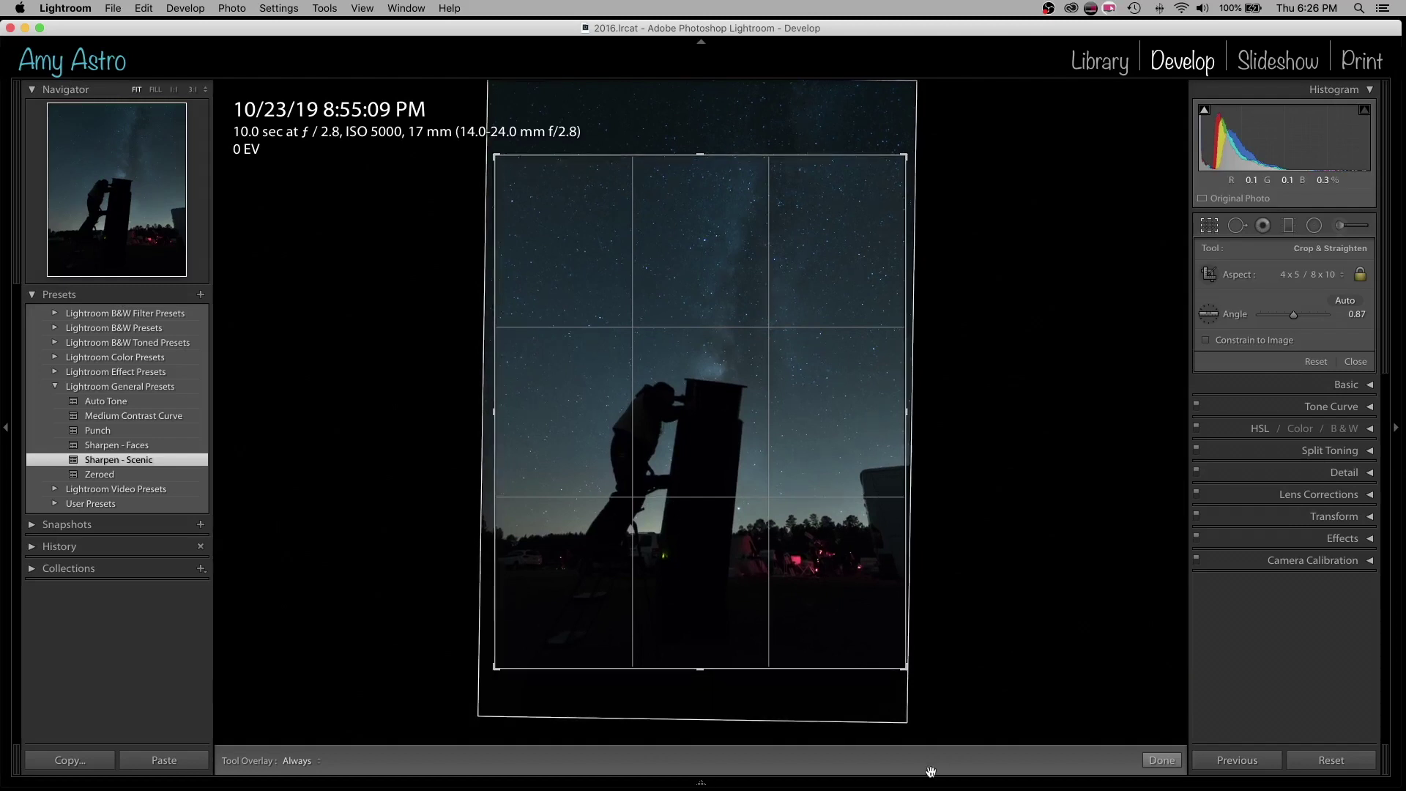
click(1155, 766)
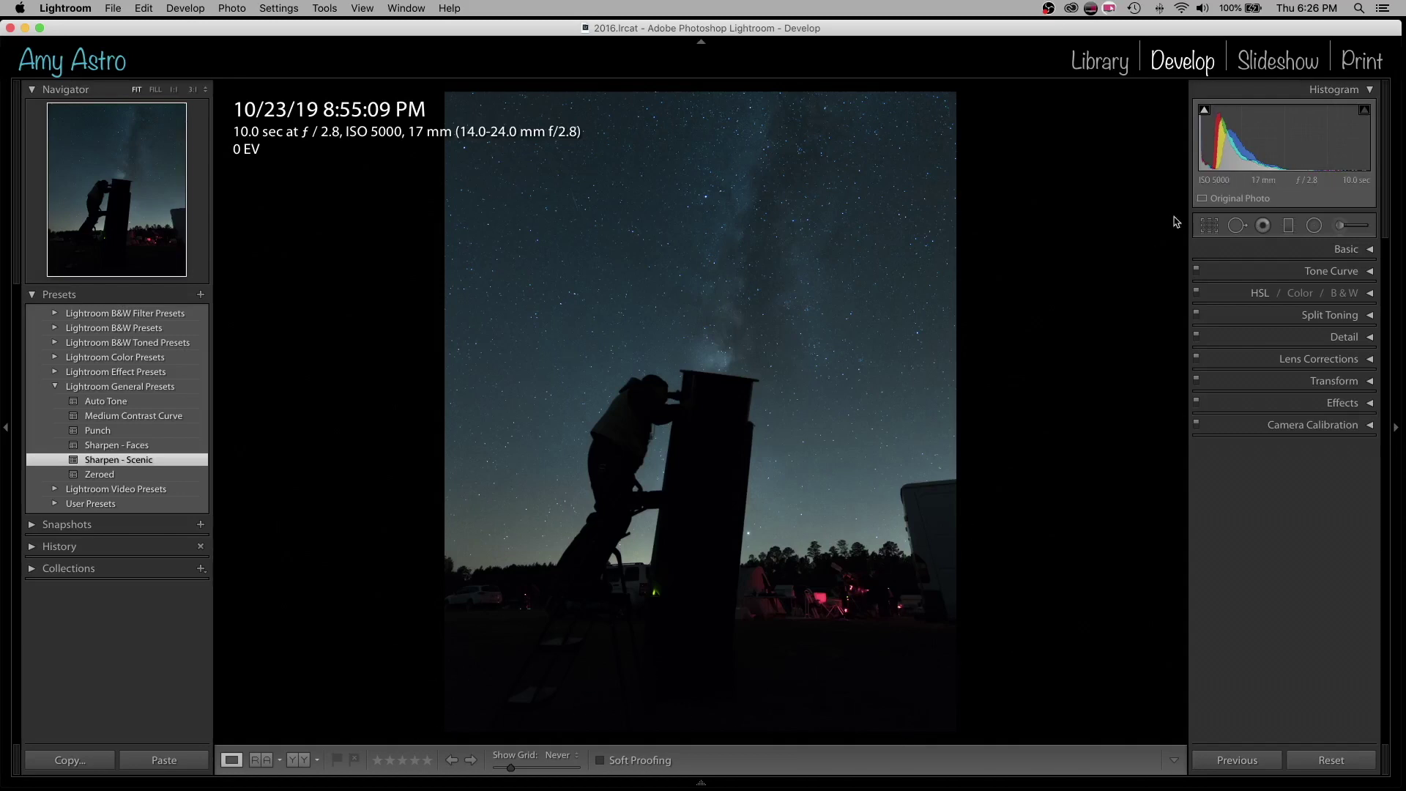
Step: Reopen the crop, shift the photo down inside the frame to trim more of the dark foreground, and apply it
click(1209, 227)
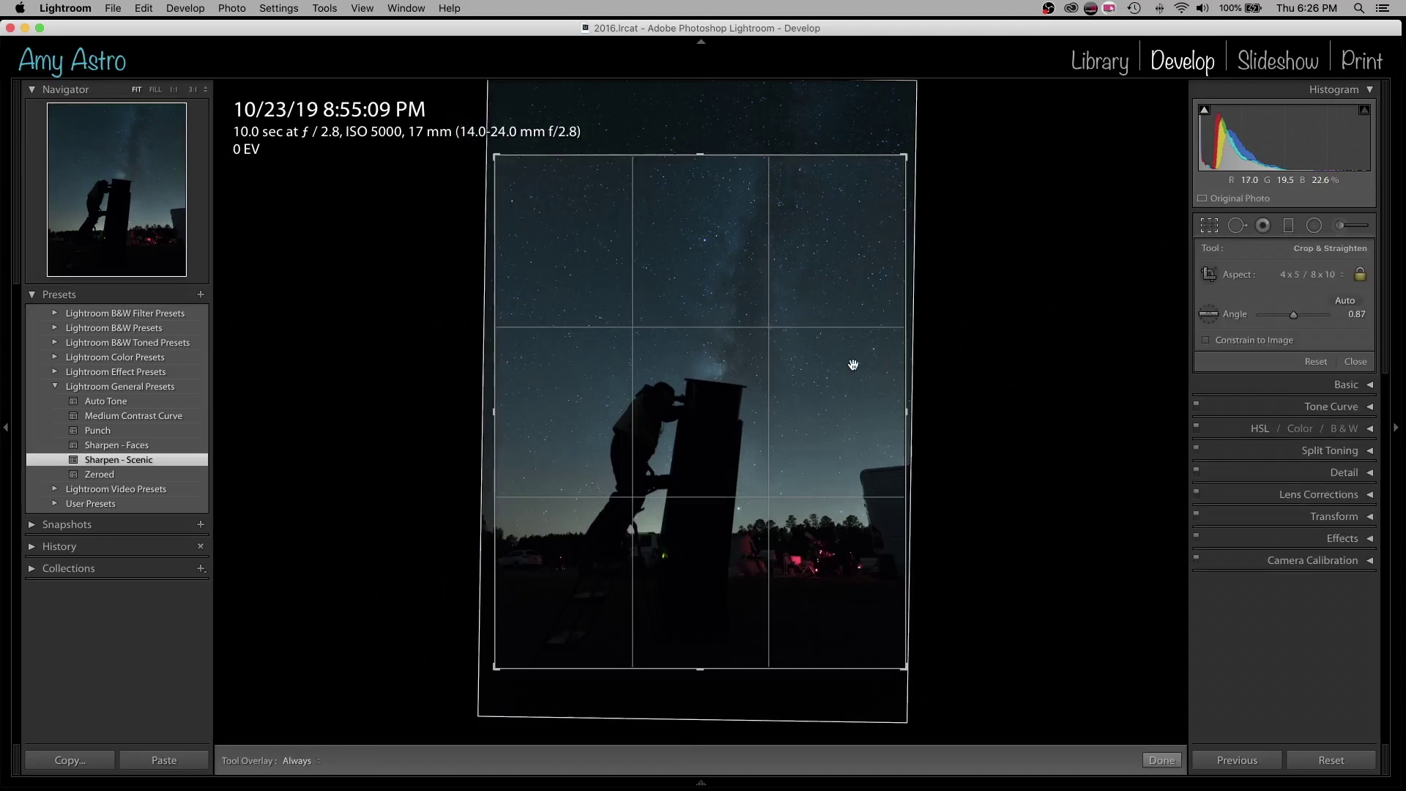
drag(750, 390, 748, 411)
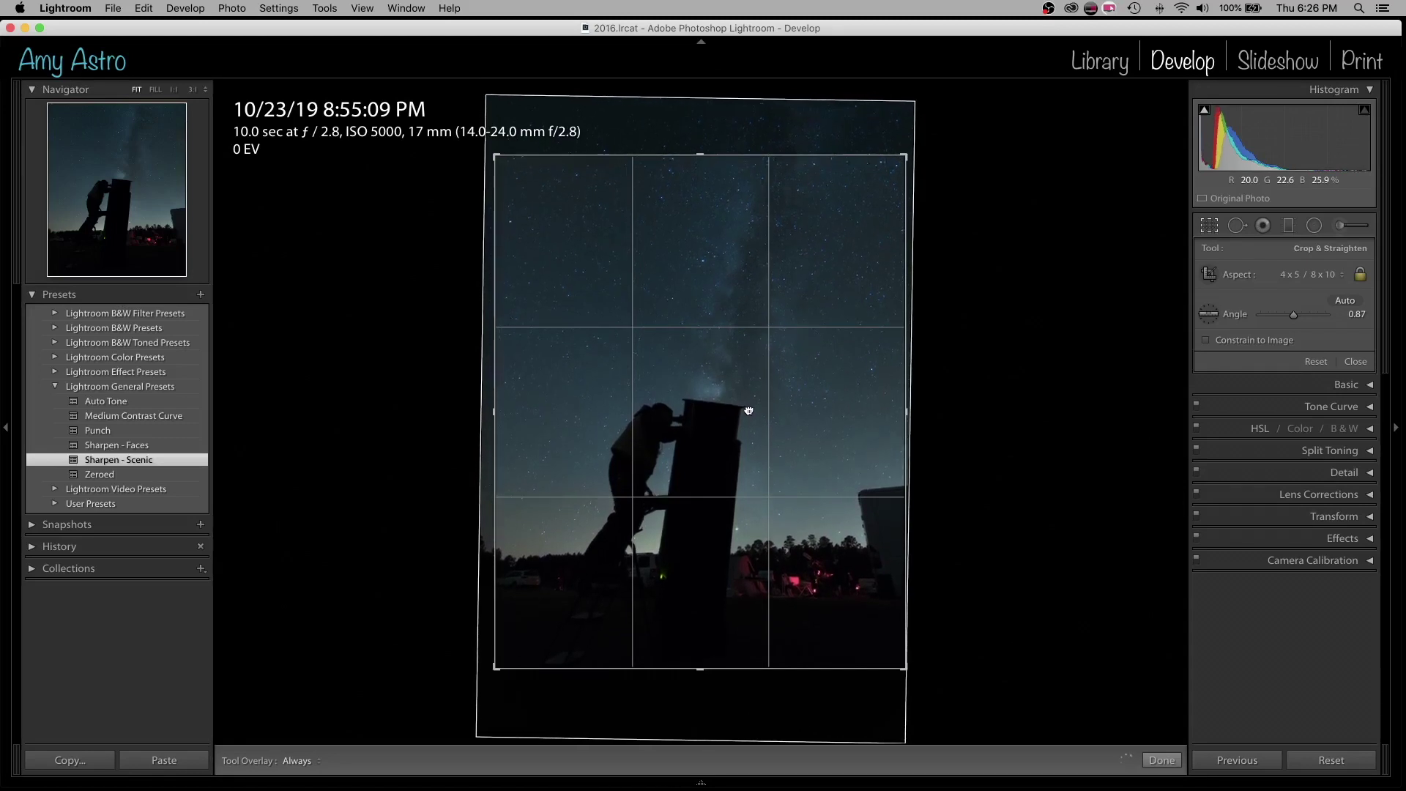
drag(695, 429, 695, 433)
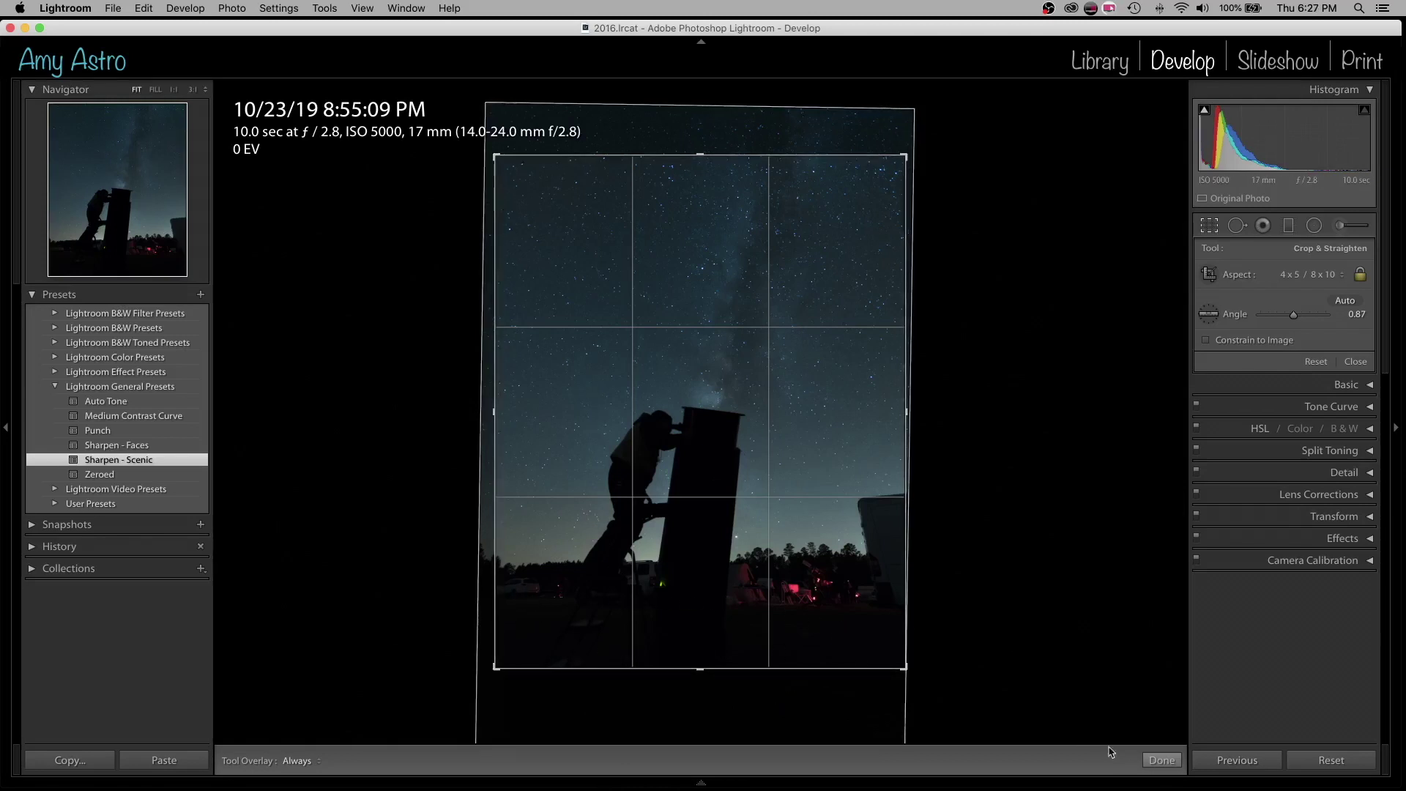
click(1146, 760)
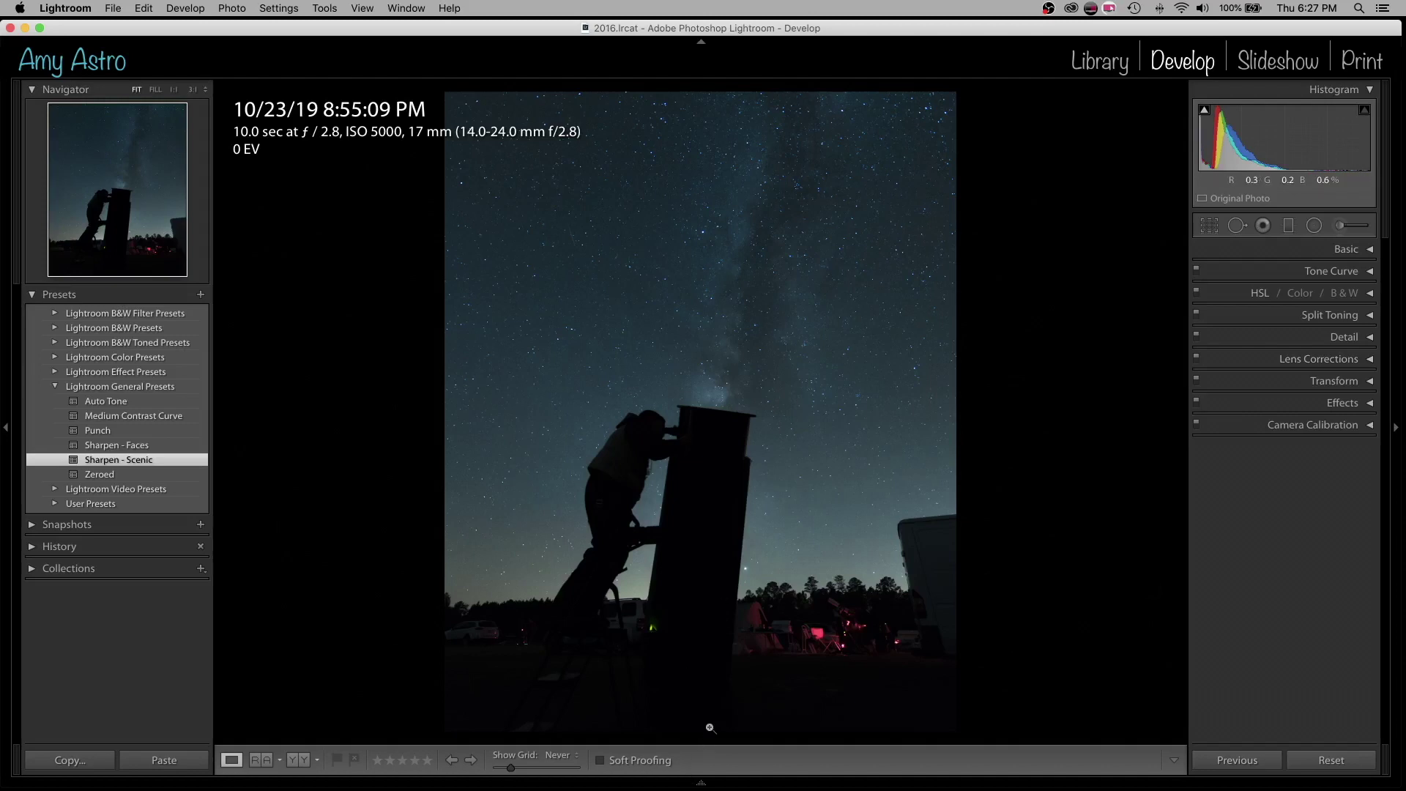
Step: Send the cropped photo 20191023-untitled-118.DNG to Adobe Photoshop CC 2019 for editing
click(908, 737)
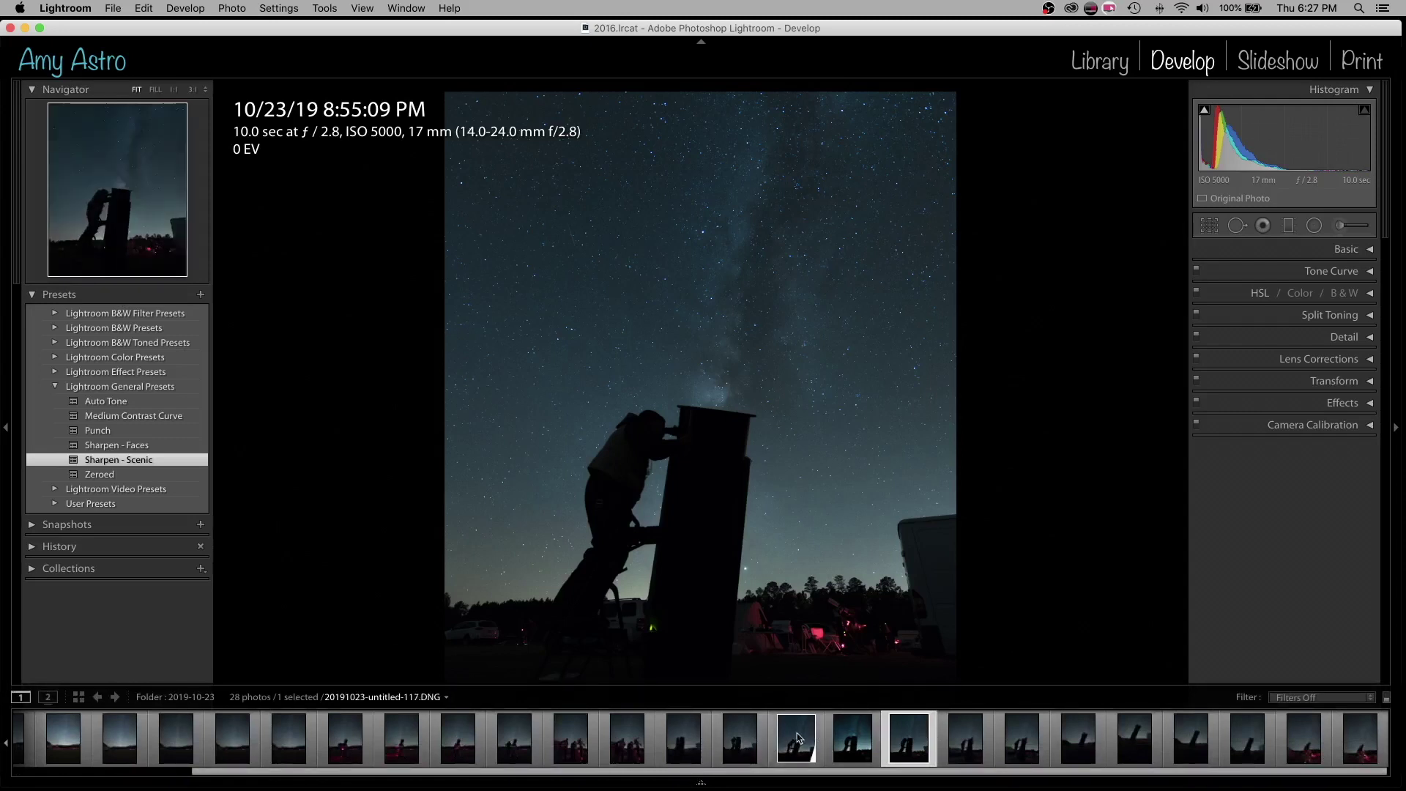
right_click(908, 742)
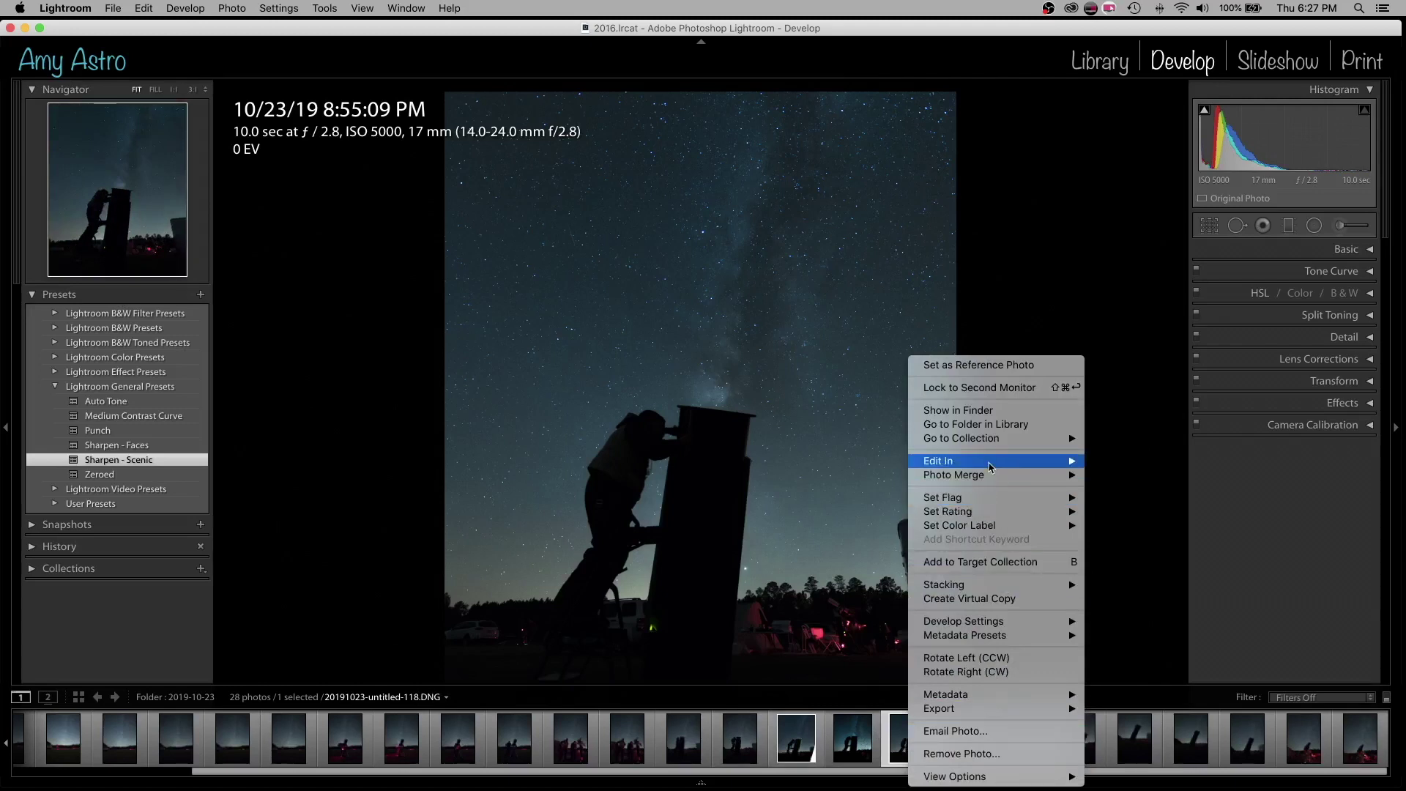
mouse_move(989, 466)
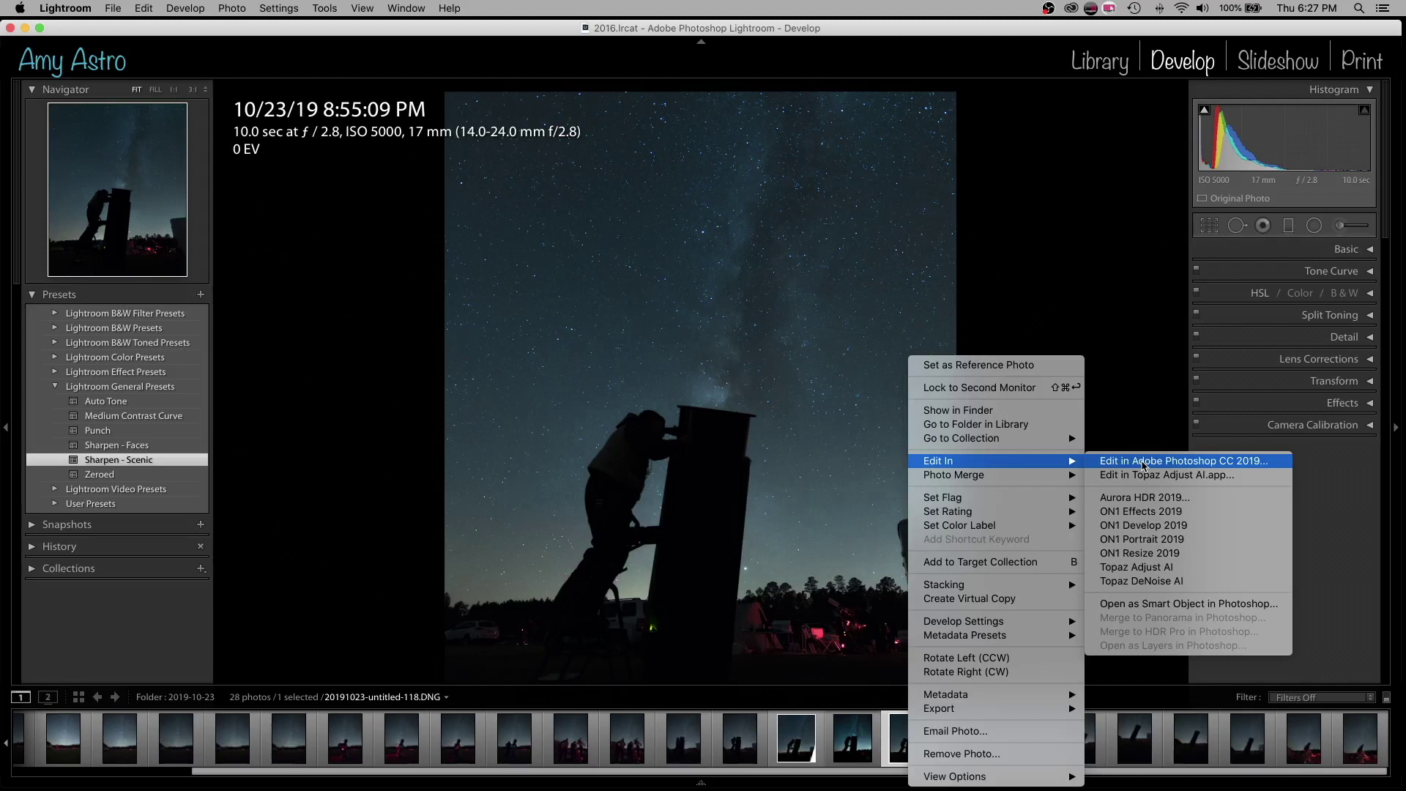
click(1143, 462)
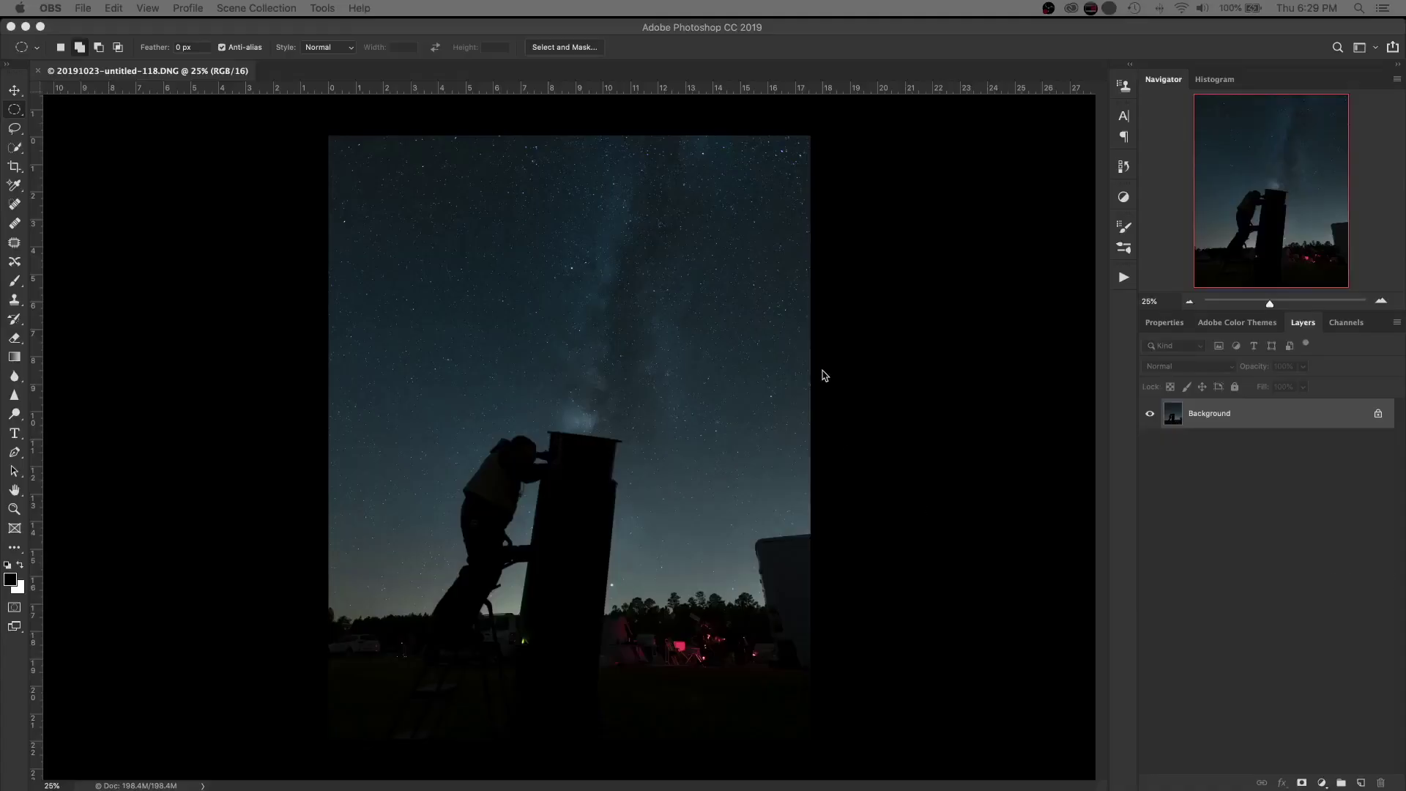
Step: Duplicate the Background layer and hide the original Background layer
click(1175, 415)
drag(1174, 415, 1358, 775)
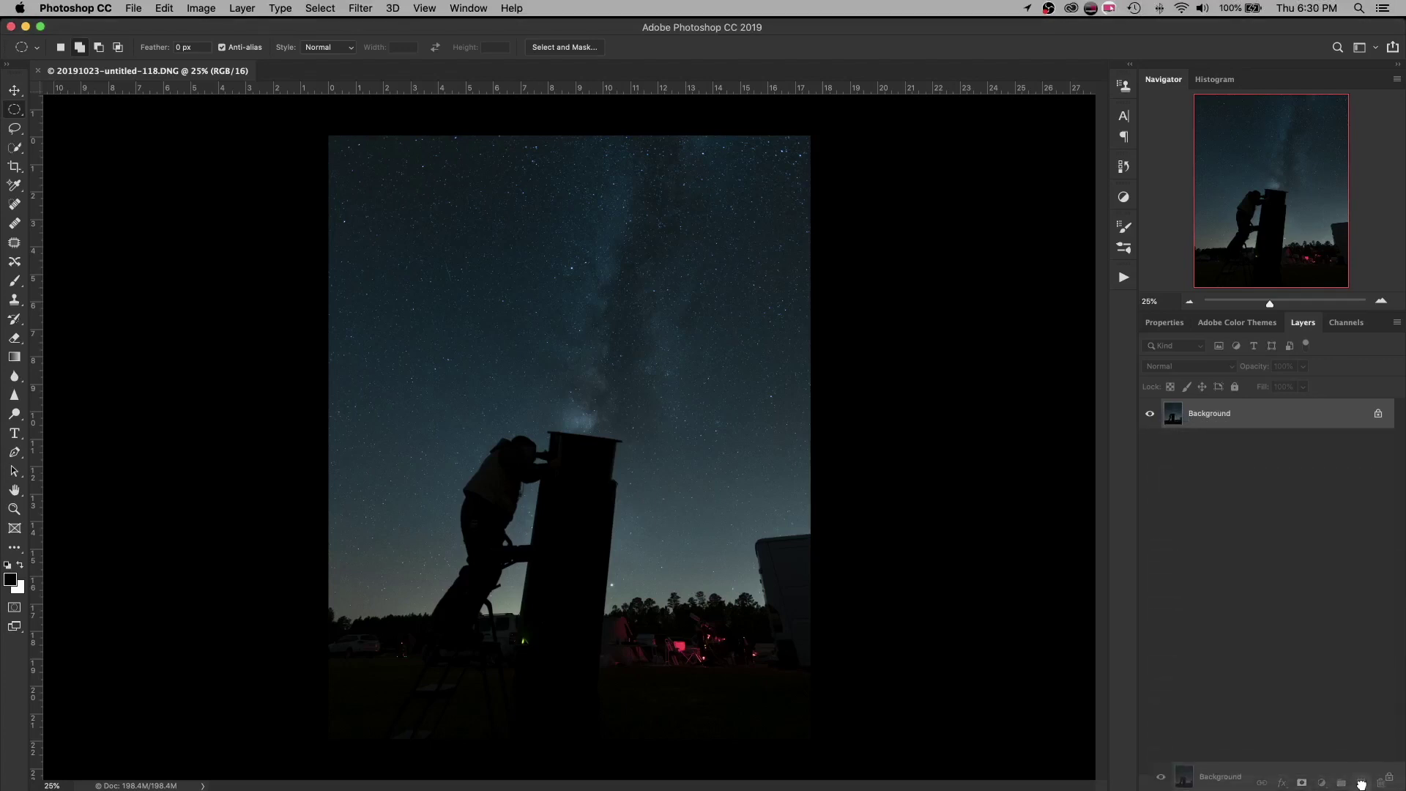
drag(1361, 783, 1361, 782)
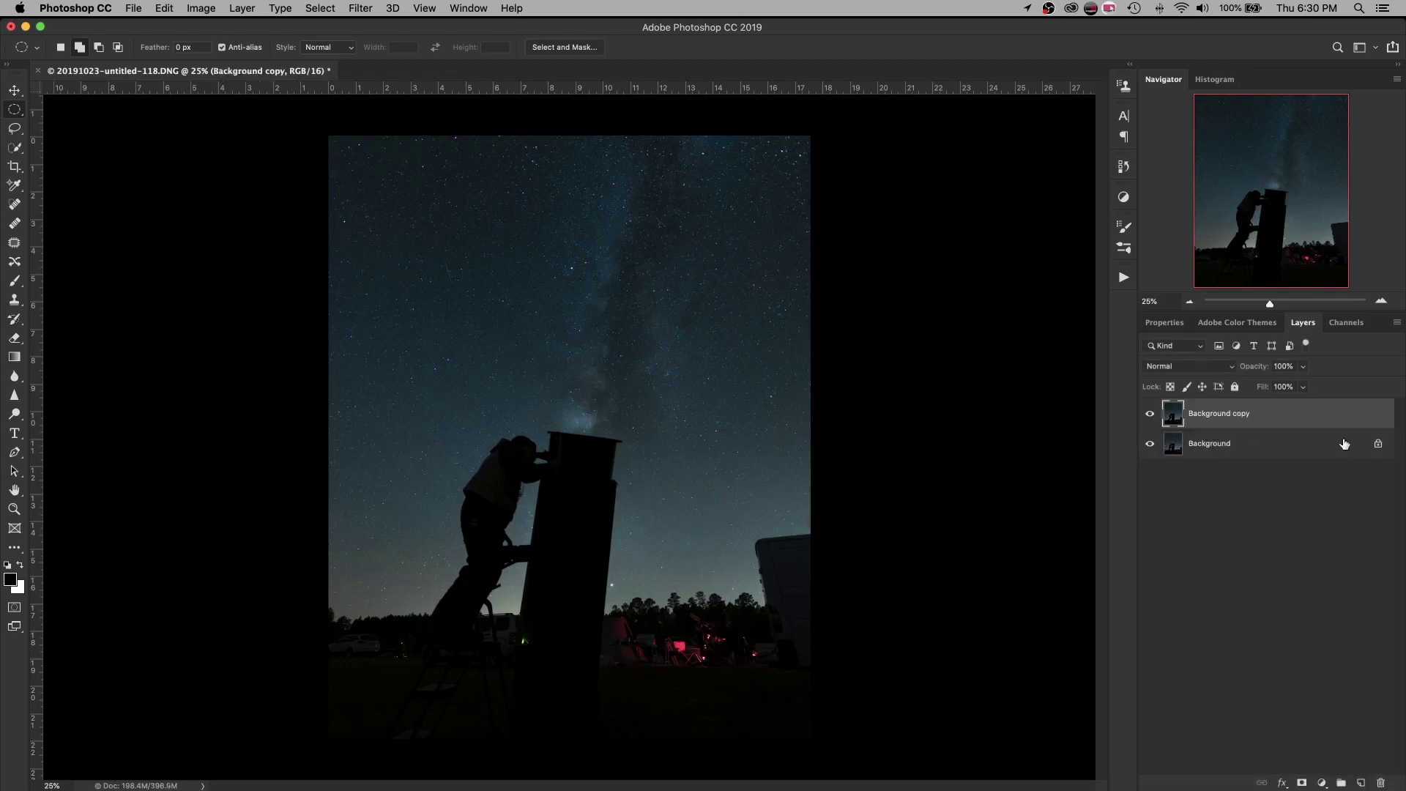
click(1149, 444)
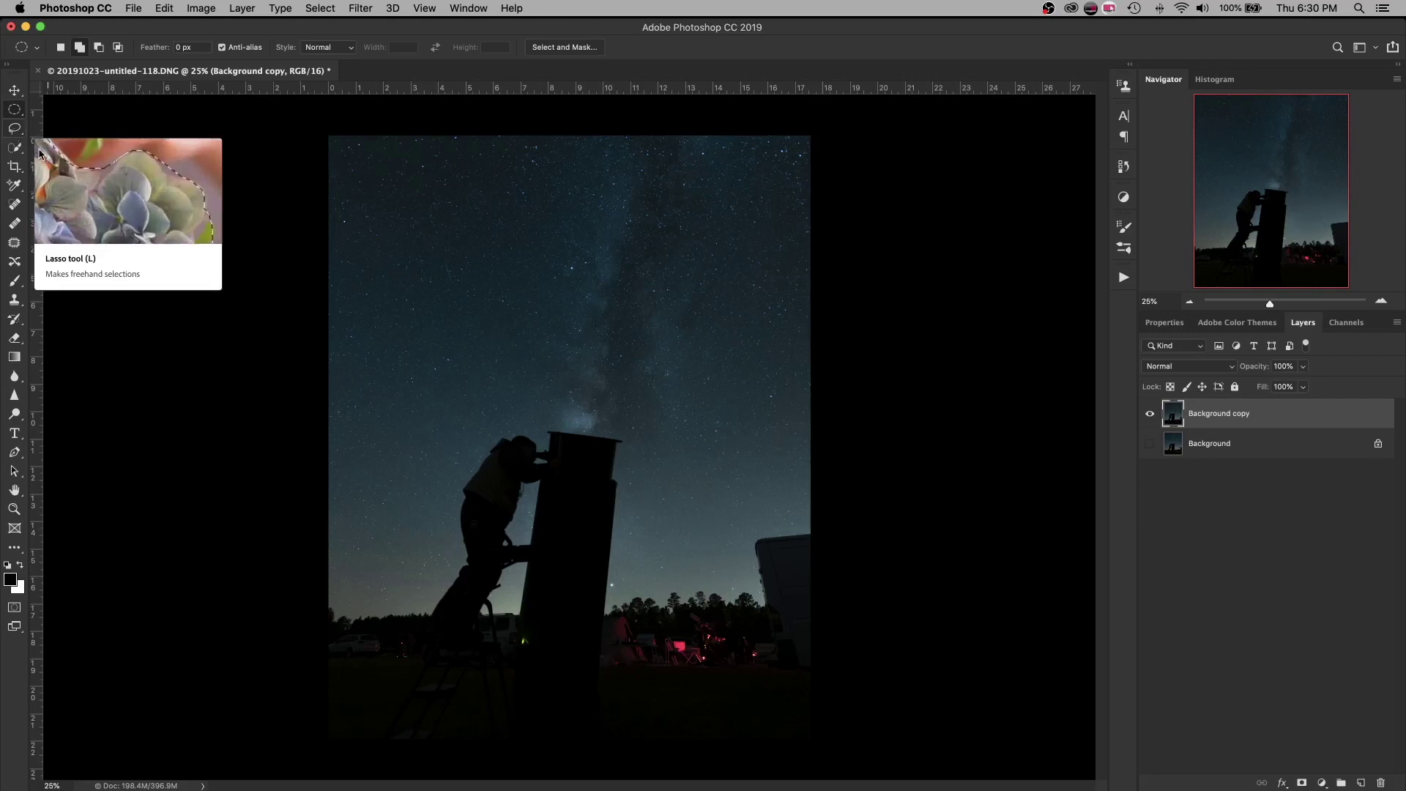
Step: Lasso the upper part of the trailer at the photo's right edge, replace it with a Content-Aware fill at 100% opacity, and deselect
drag(11, 131, 47, 135)
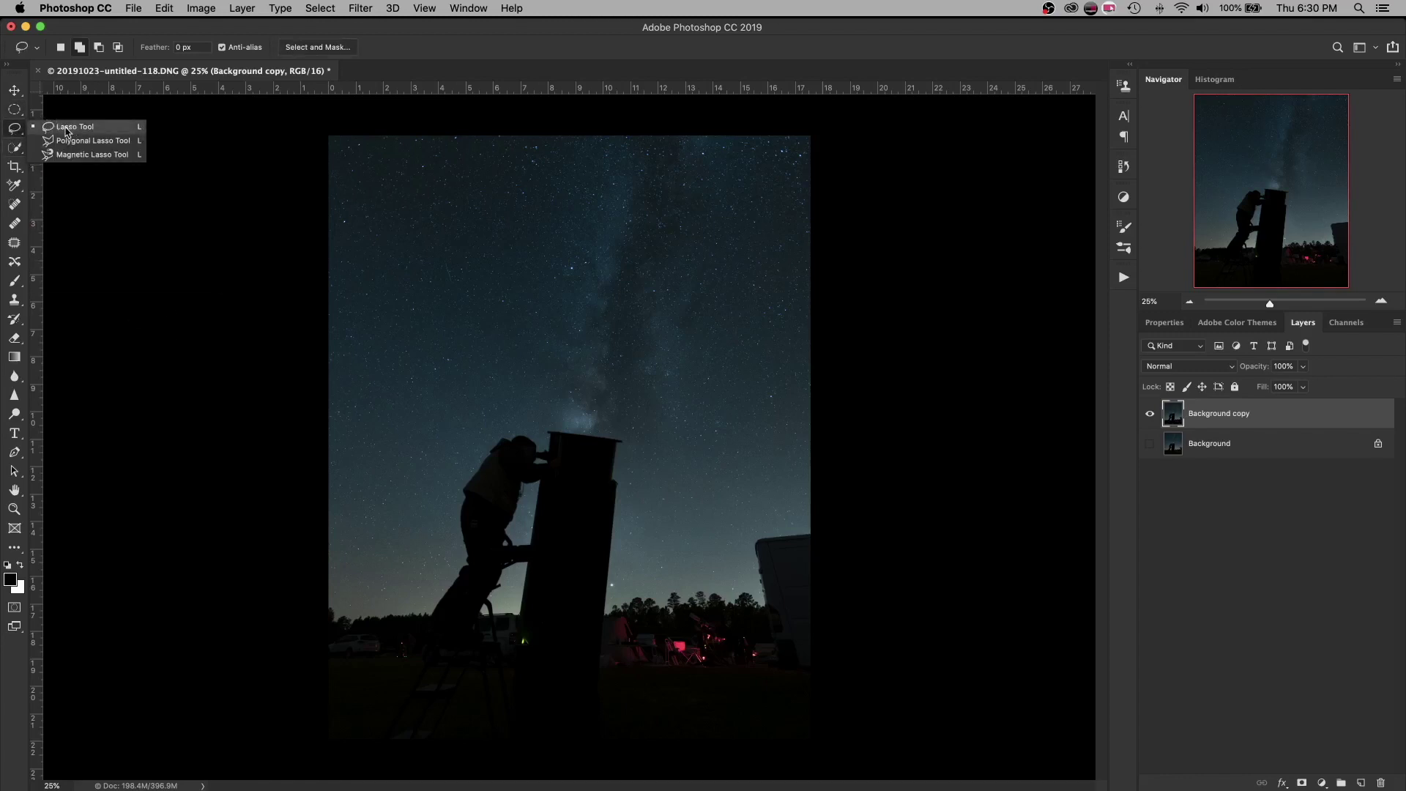
click(67, 127)
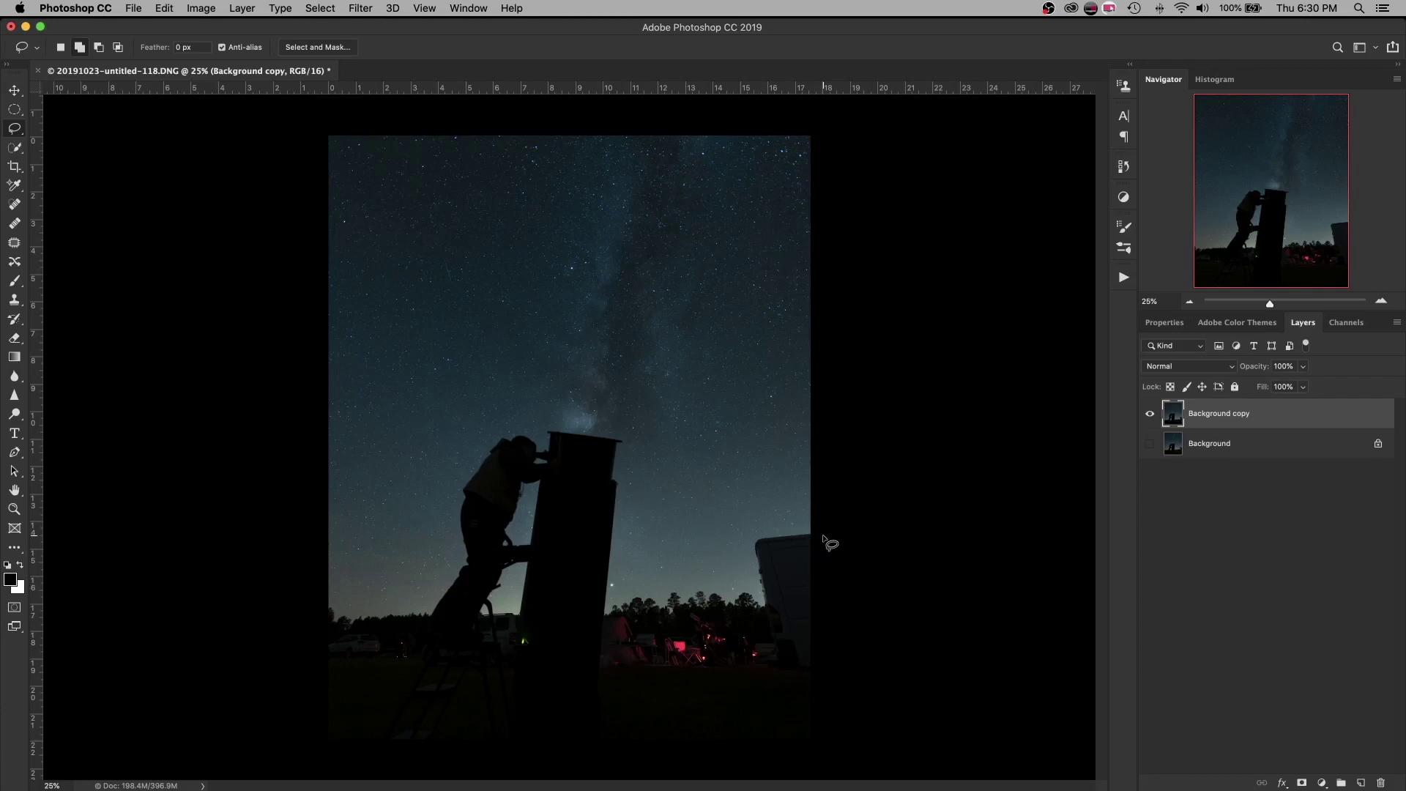
mouse_move(822, 537)
mouse_down()
mouse_move(750, 536)
mouse_move(749, 598)
mouse_move(810, 616)
mouse_move(826, 539)
mouse_up()
key(shift+BackSpace)
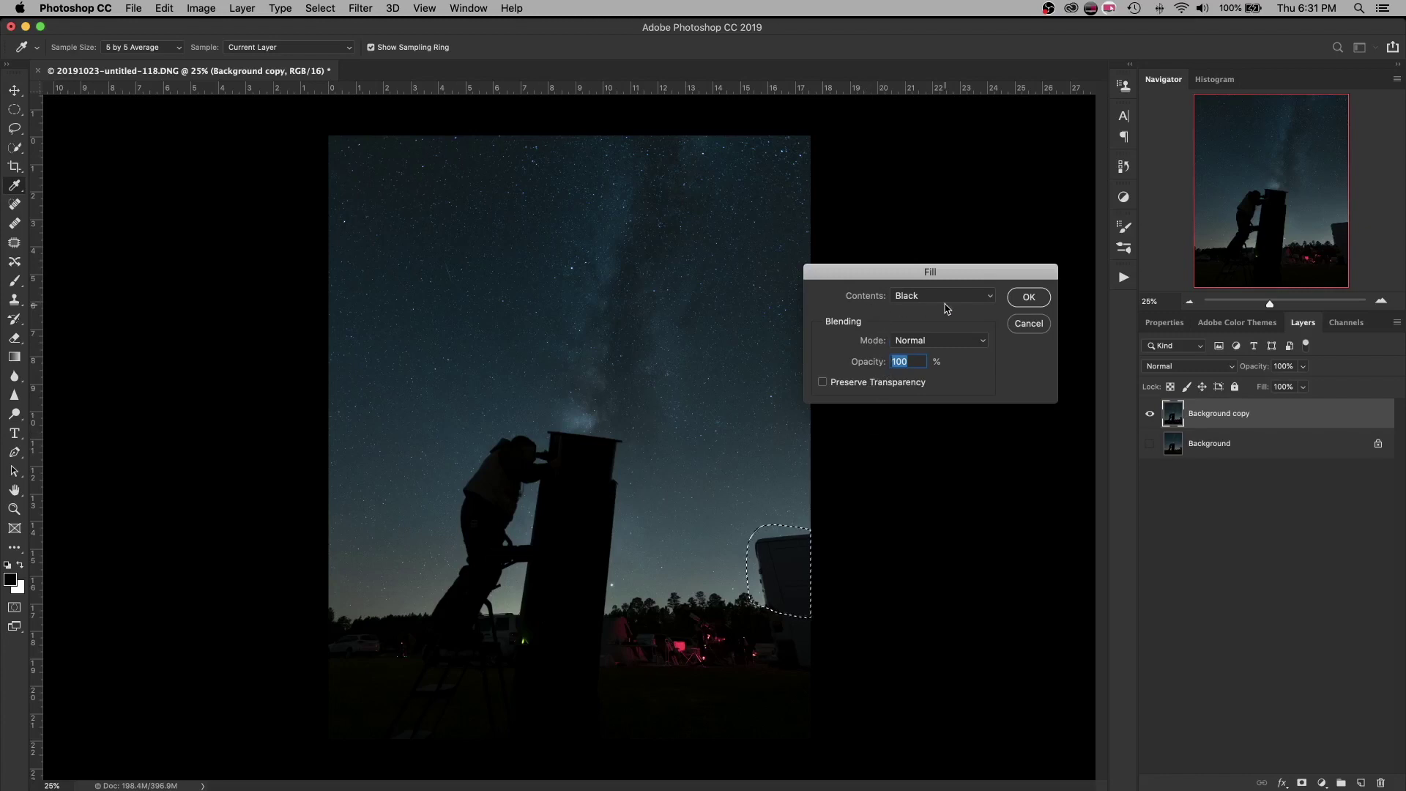
click(984, 300)
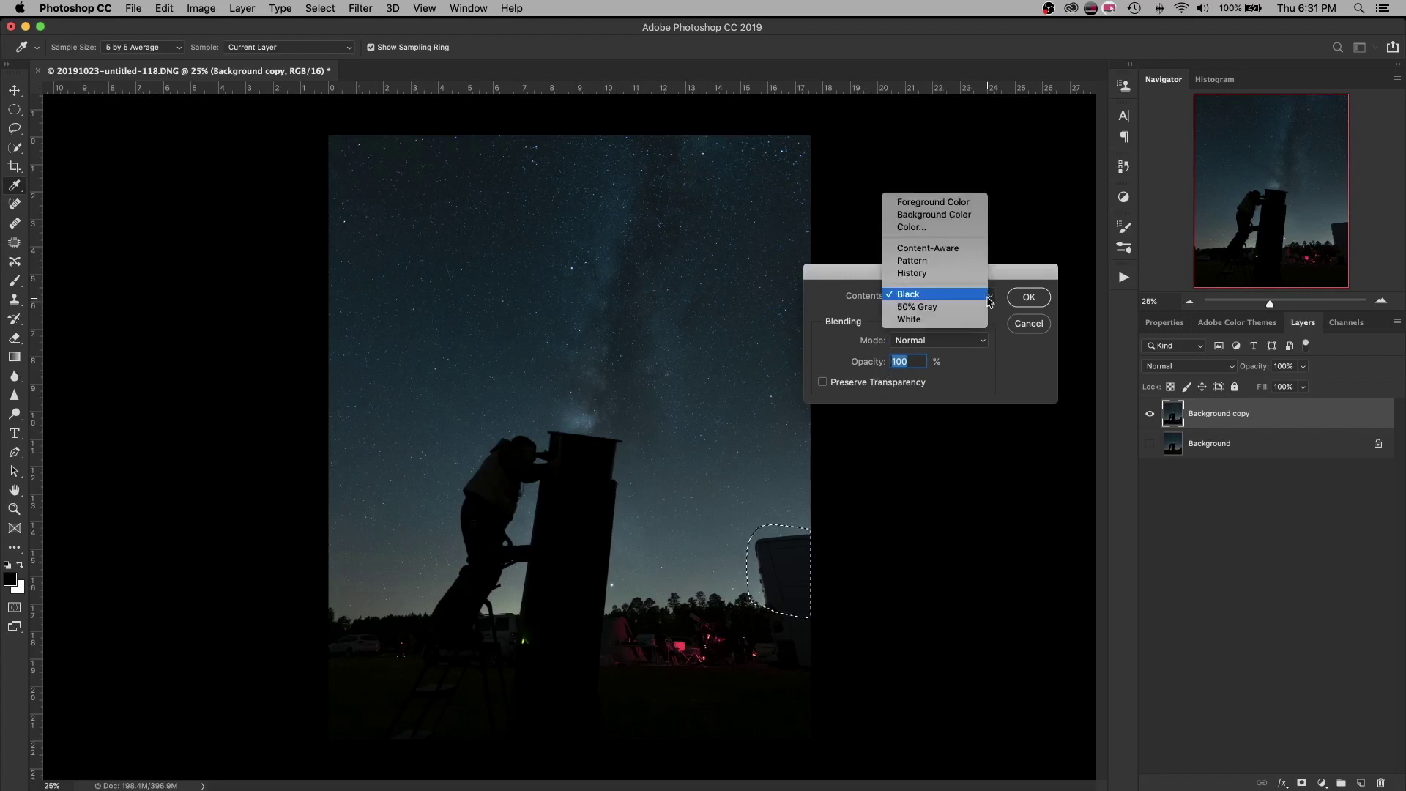
click(922, 249)
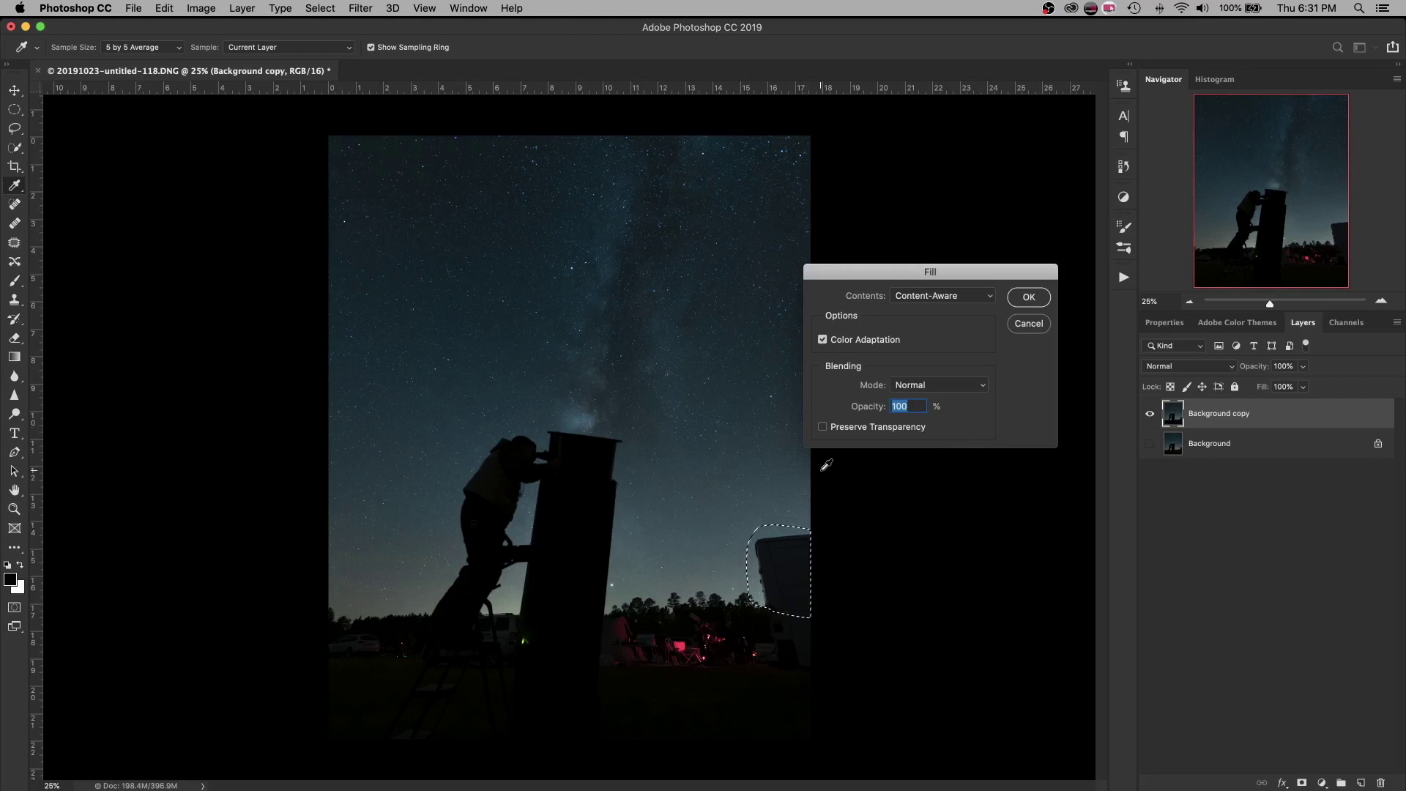
click(1027, 297)
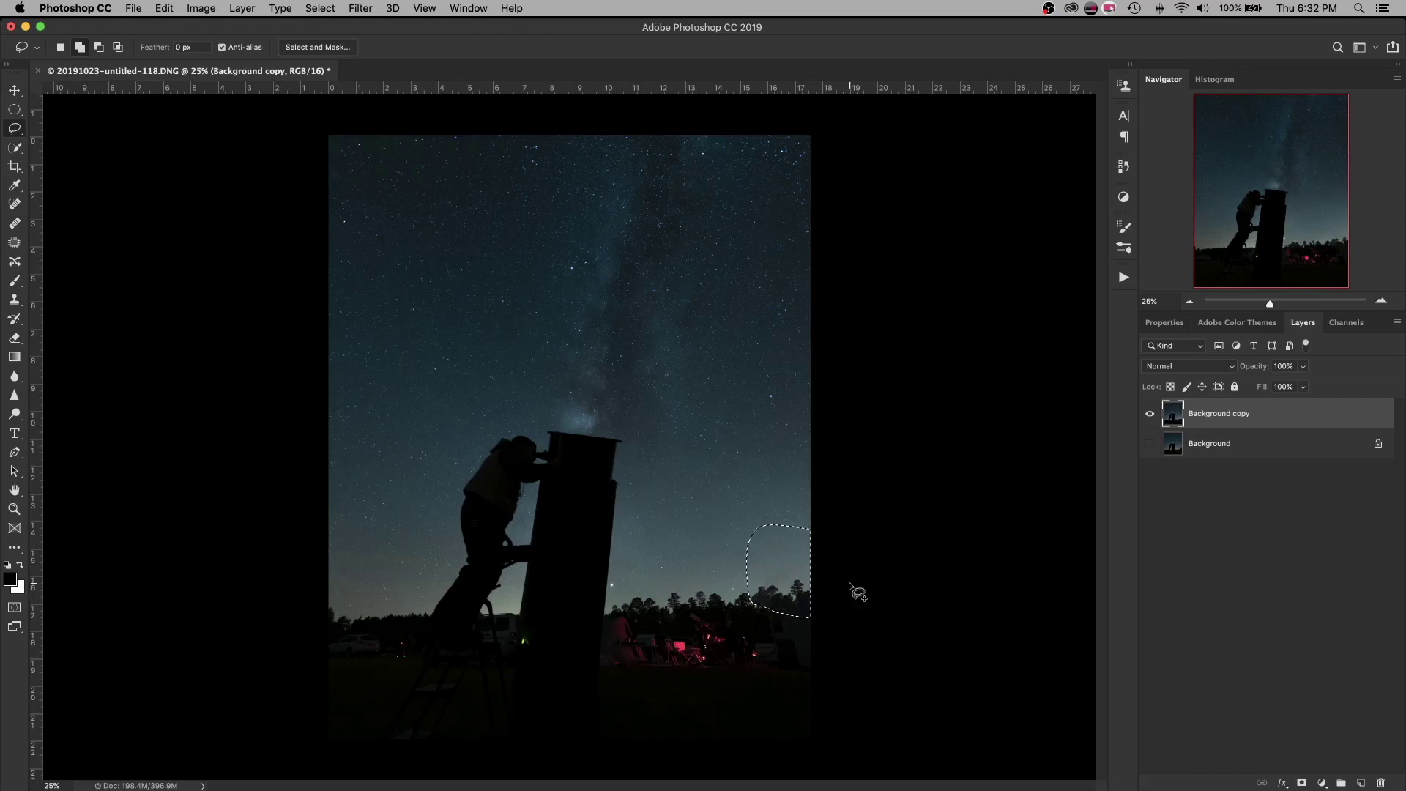
key(super+d)
Step: Lasso the rest of the trailer below the tree line, replace it with a Content-Aware fill, and deselect
drag(1273, 308, 1279, 307)
drag(1280, 185, 1294, 230)
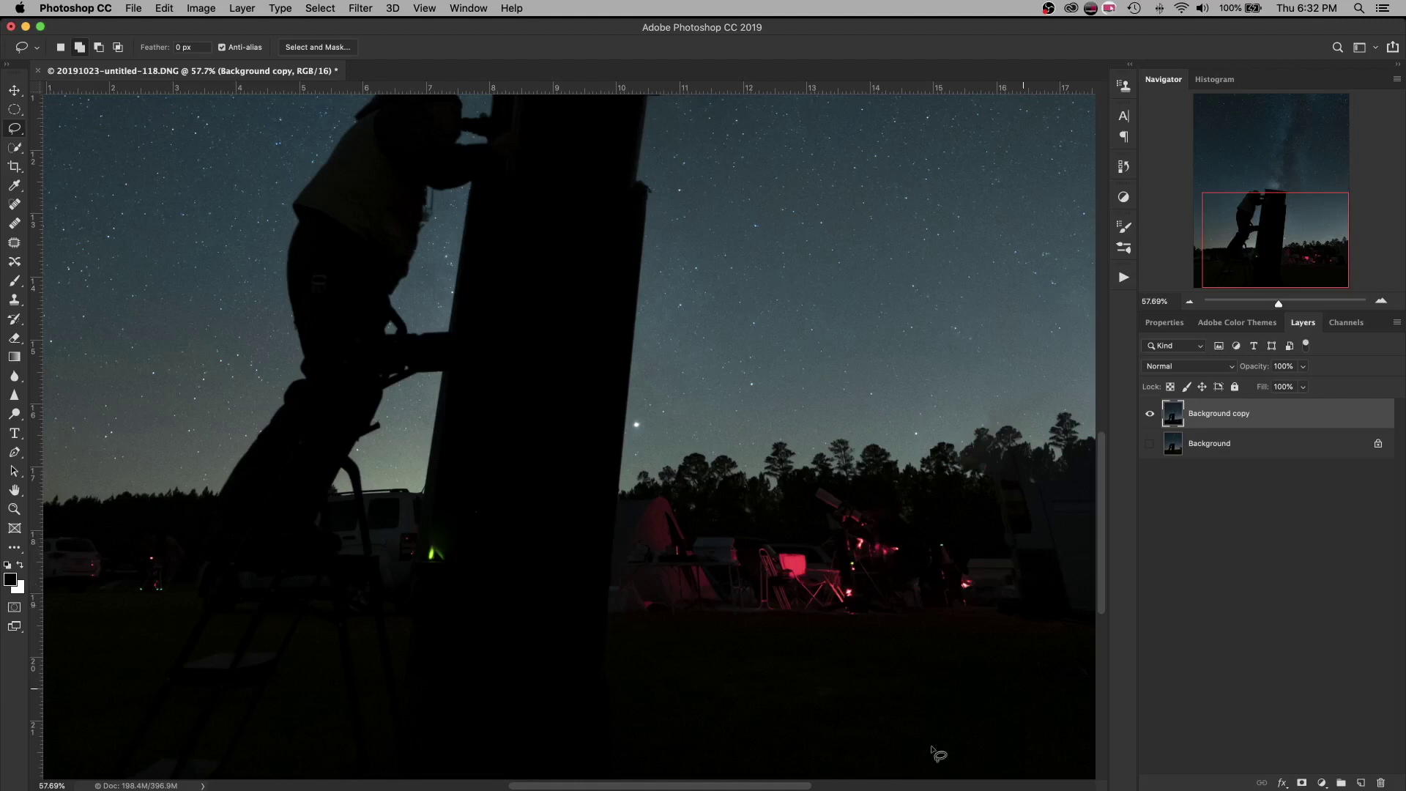
drag(765, 787, 817, 788)
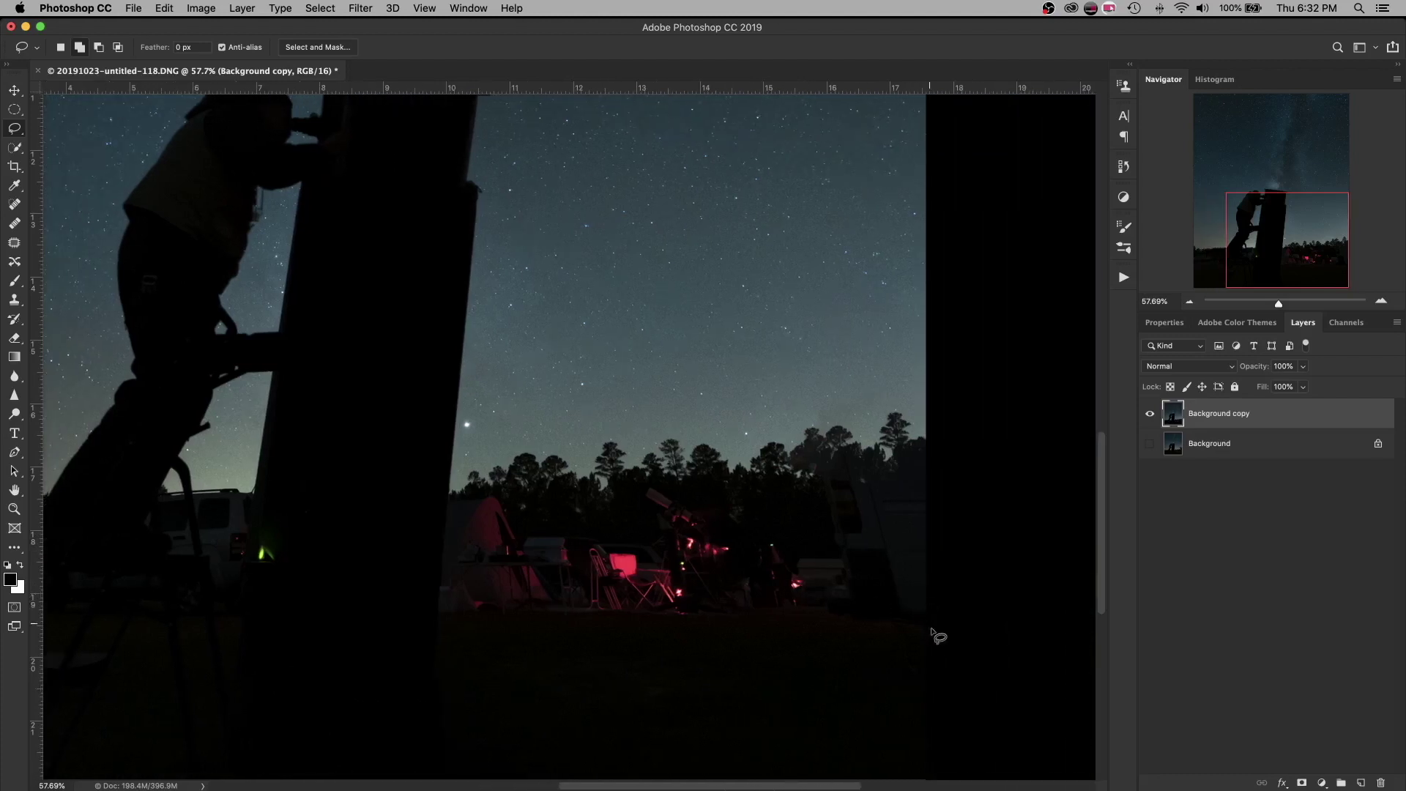
mouse_move(943, 632)
mouse_down()
mouse_move(882, 631)
mouse_move(826, 597)
mouse_move(821, 469)
mouse_move(934, 471)
mouse_move(934, 676)
mouse_up()
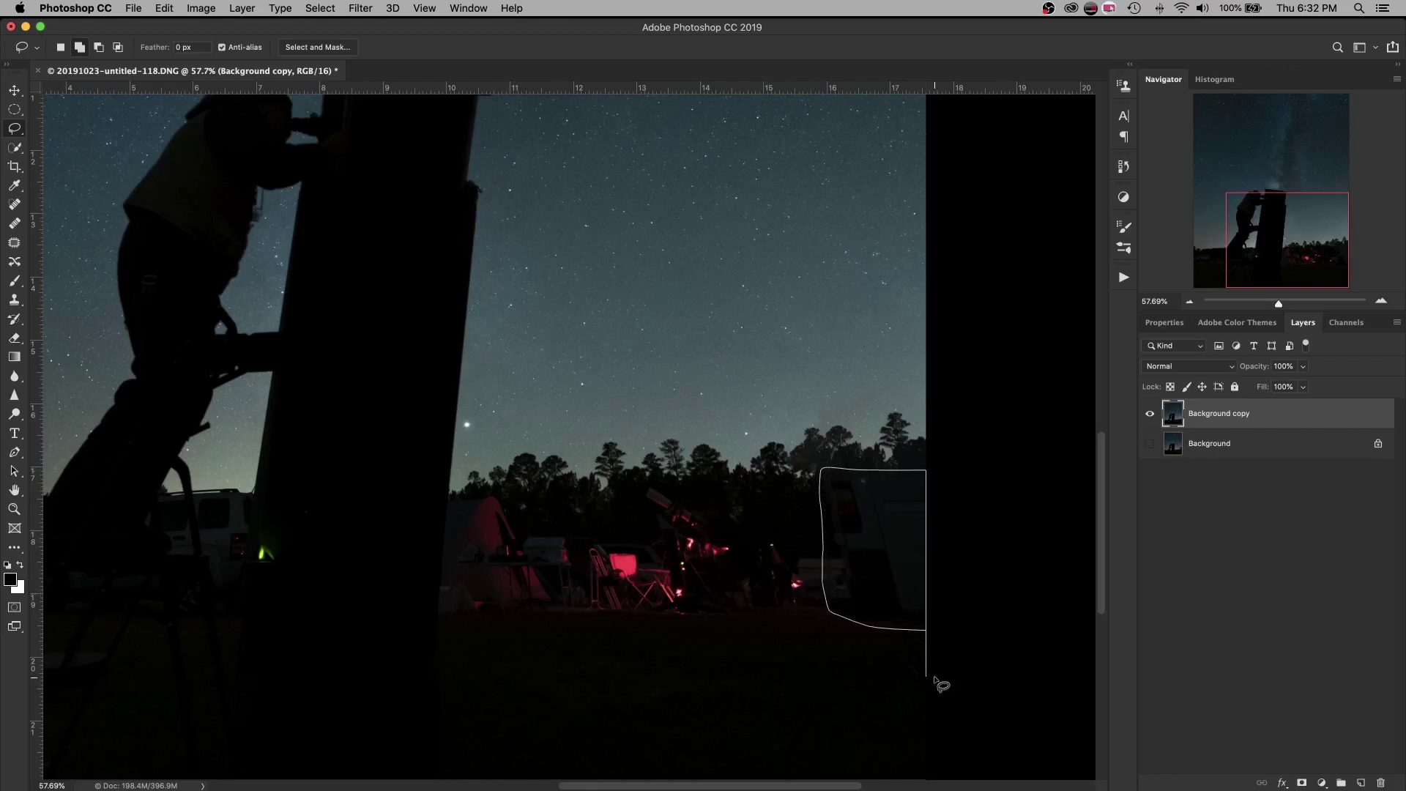
drag(934, 677, 938, 678)
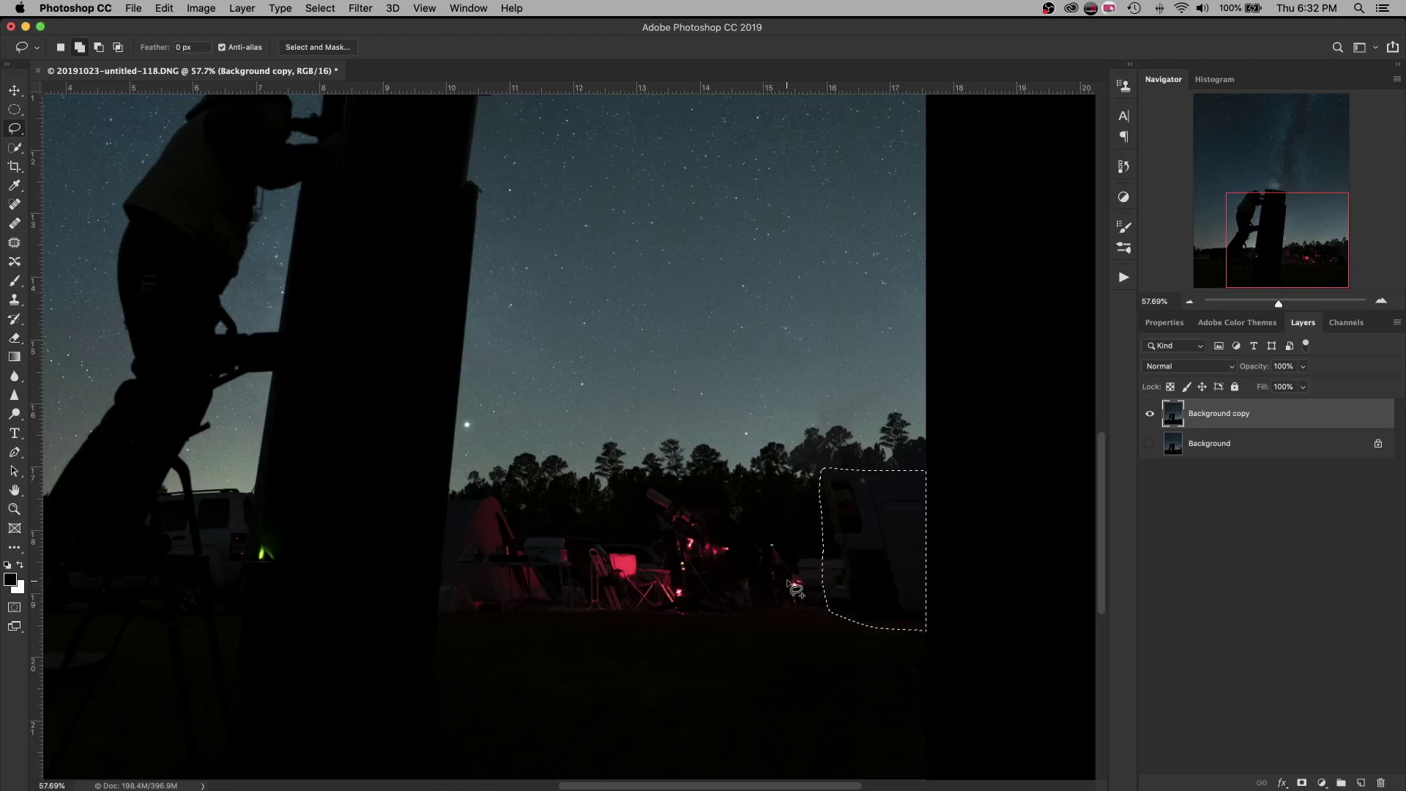
key(shift+BackSpace)
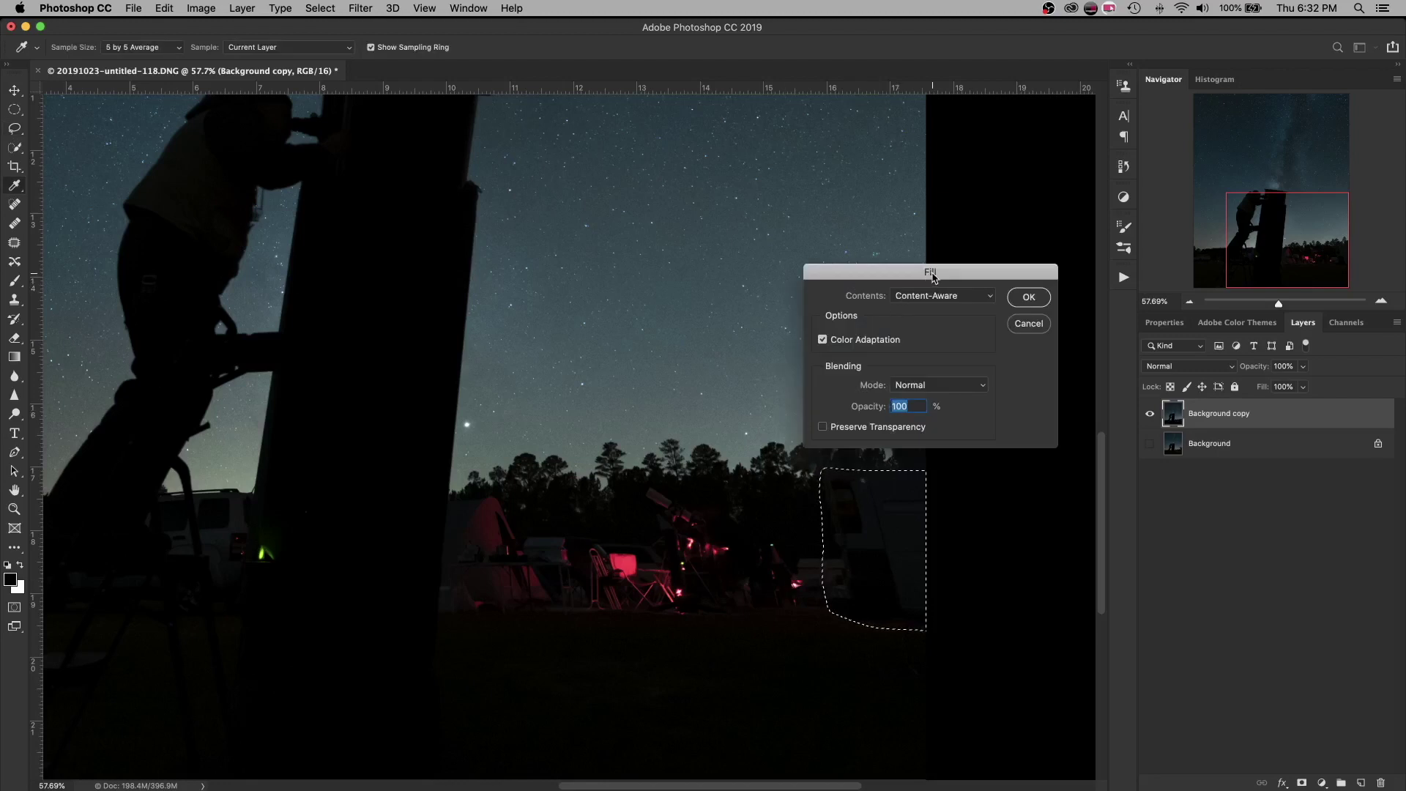
click(1024, 297)
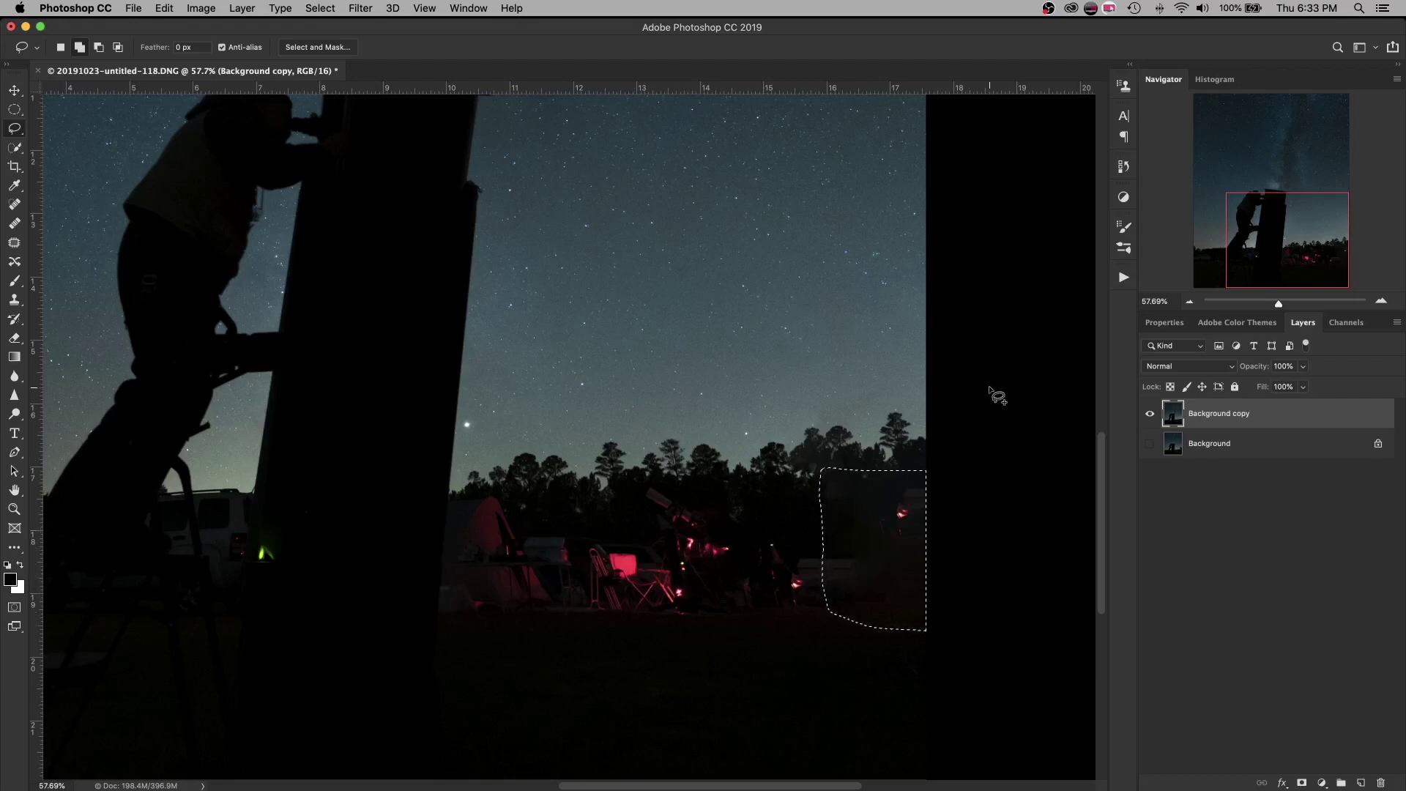
key(super+d)
Step: Lasso the leftover red light at the photo's right edge, replace it with a Content-Aware fill, and deselect
mouse_move(942, 485)
mouse_down()
mouse_move(881, 490)
mouse_move(874, 537)
mouse_move(940, 536)
mouse_move(942, 483)
mouse_up()
key(shift+BackSpace)
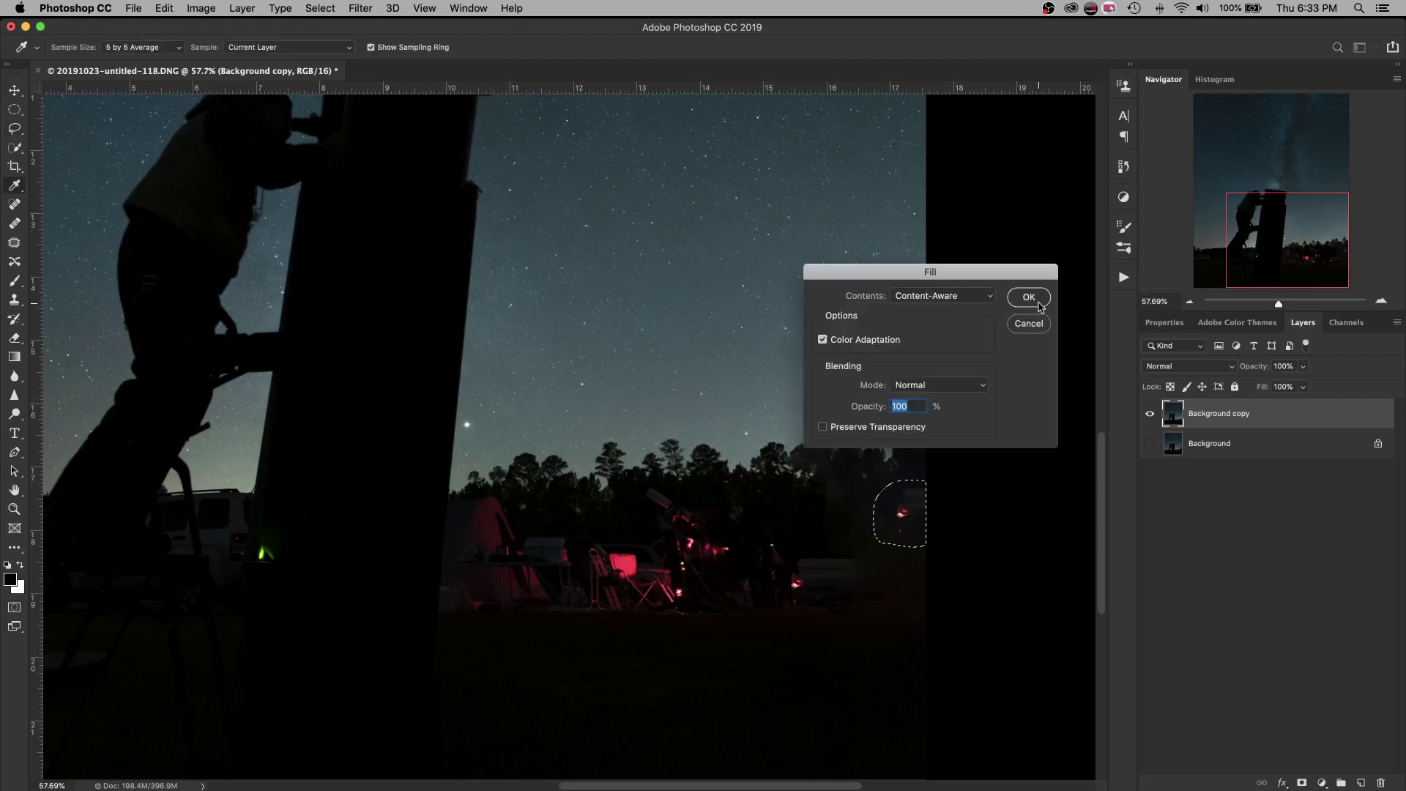
click(1040, 306)
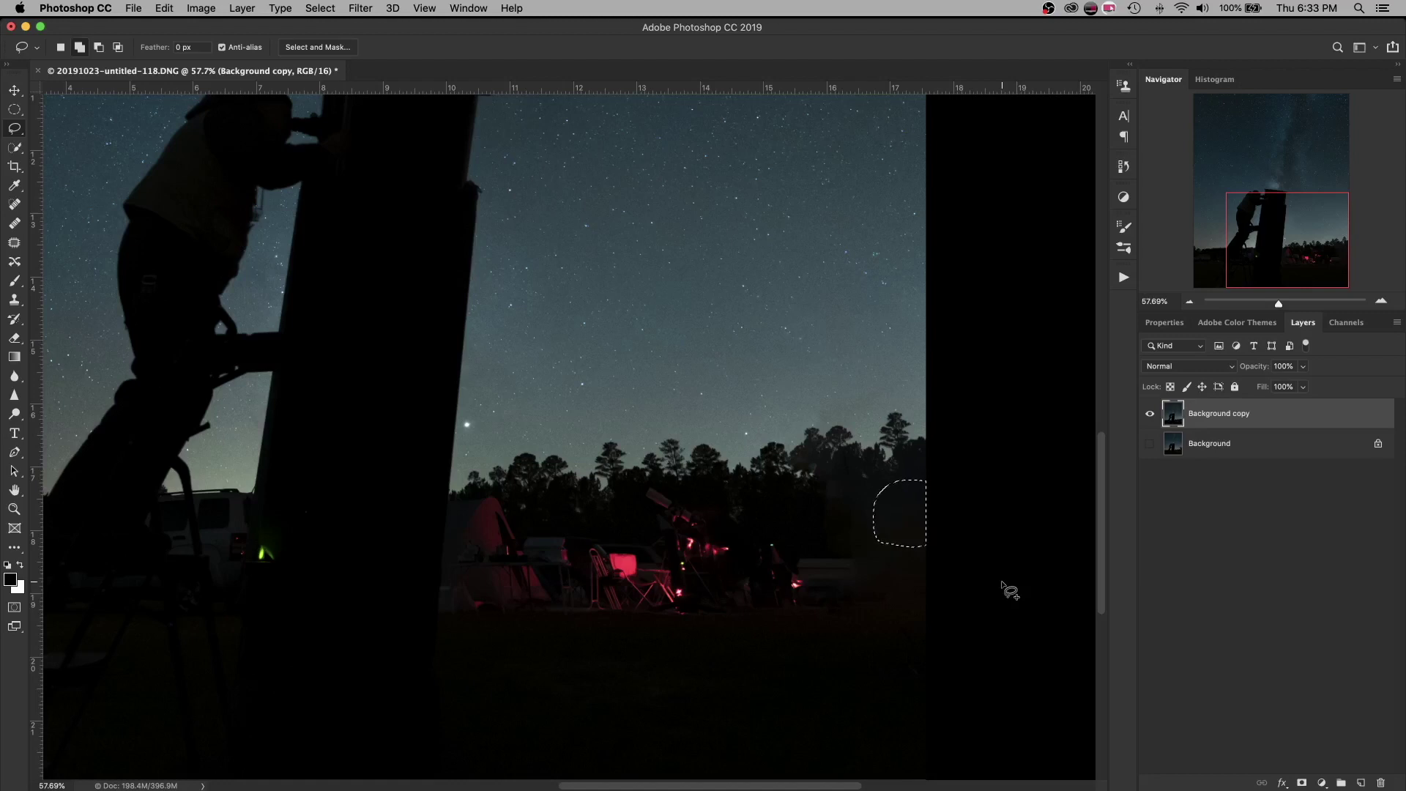
key(super+d)
Step: Lasso the parked car and red lights at the photo's left edge, replace them with a Content-Aware fill, and deselect
drag(1295, 259, 1185, 271)
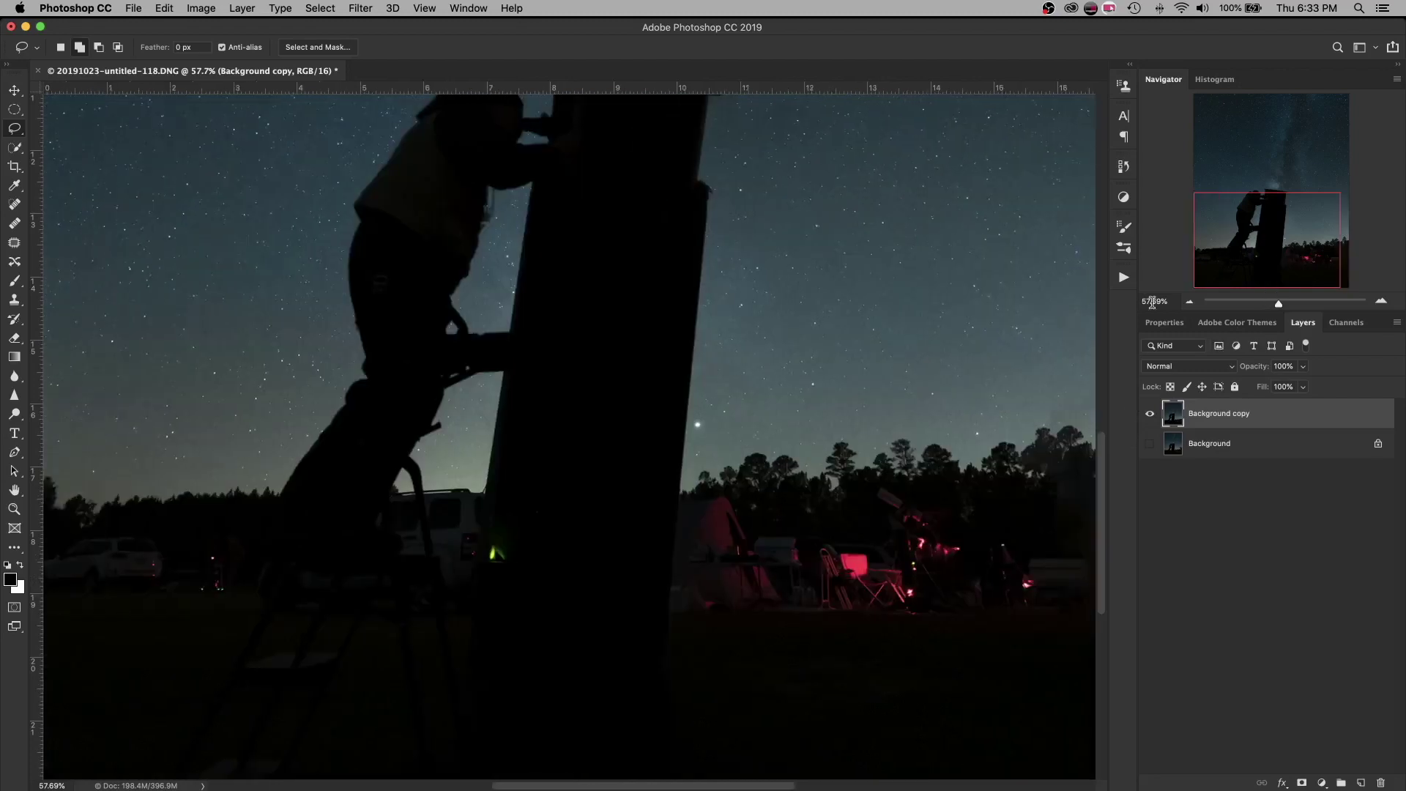
mouse_move(47, 542)
mouse_down()
mouse_move(144, 531)
mouse_move(222, 548)
mouse_move(239, 583)
mouse_move(205, 601)
mouse_move(54, 596)
mouse_move(45, 543)
mouse_up()
key(shift+BackSpace)
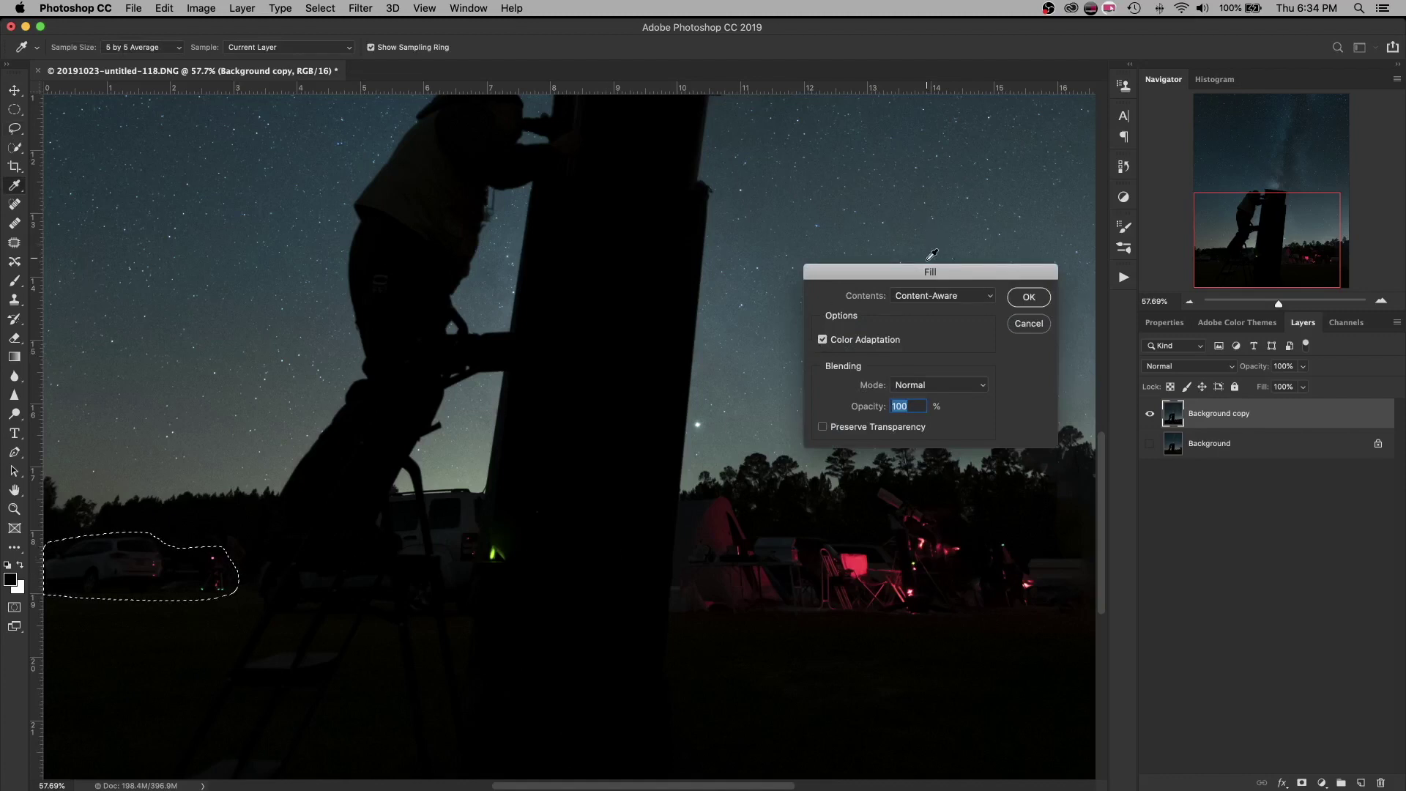
click(1031, 300)
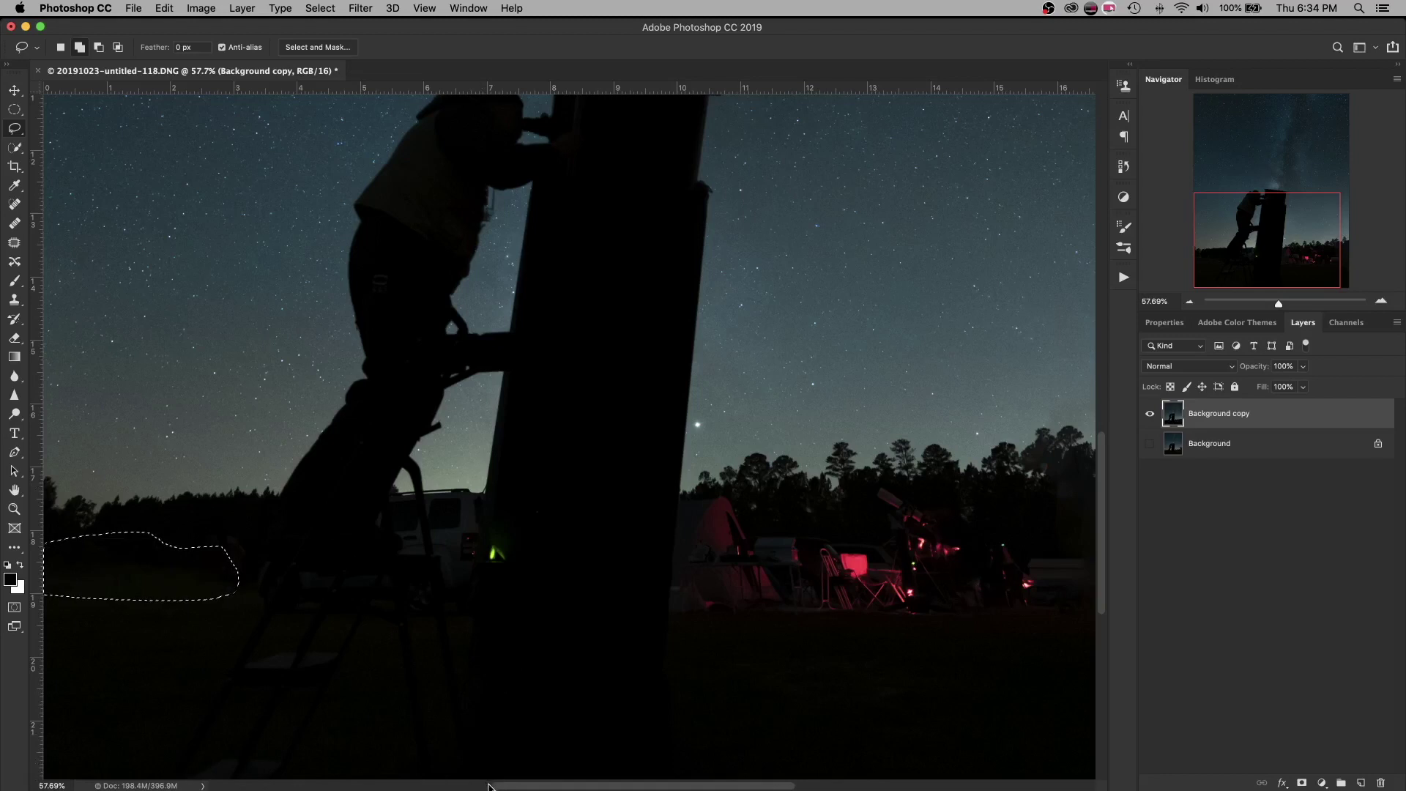
drag(489, 785, 405, 786)
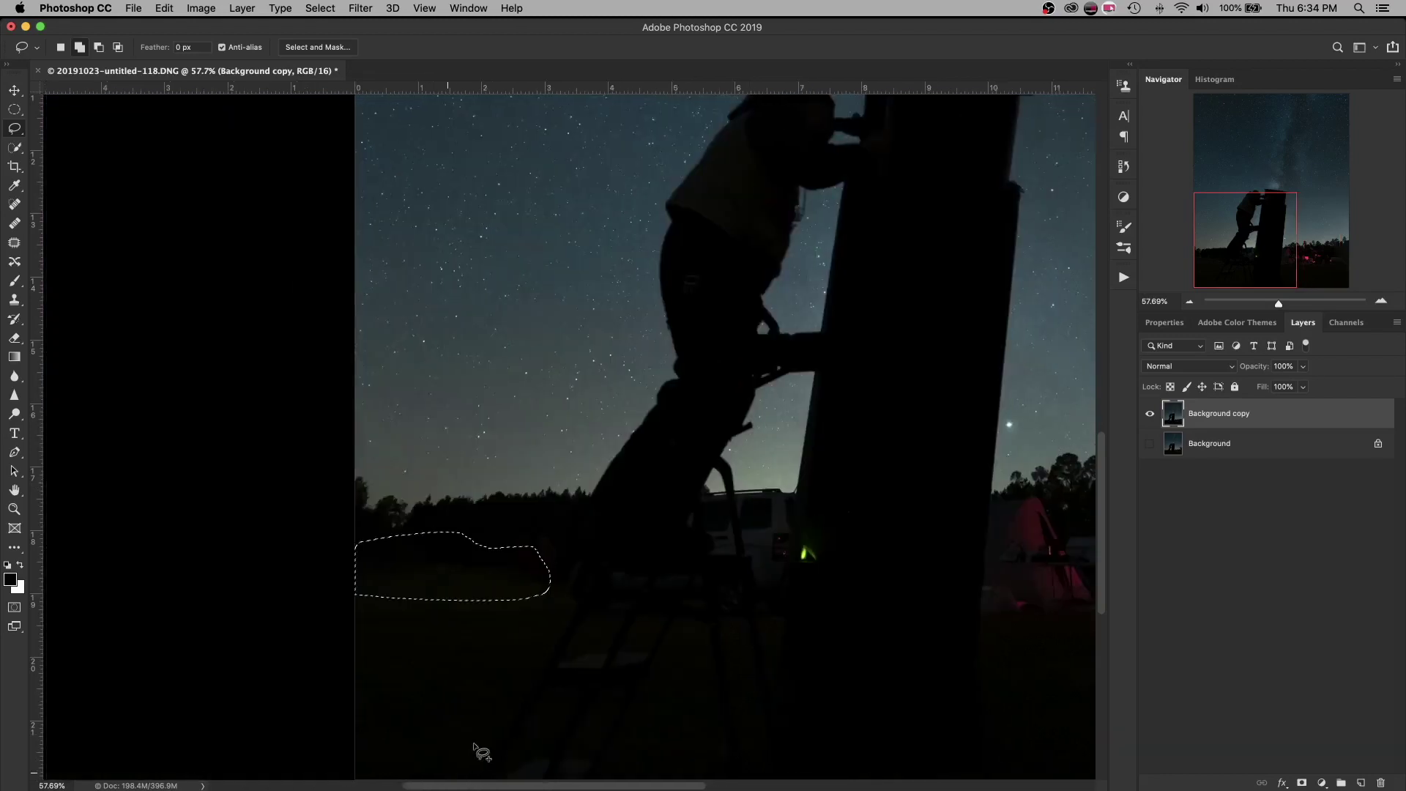
key(super+d)
Step: Add a Levels adjustment layer and raise its black input level to about 13 to darken the foreground into silhouette
key(super+0)
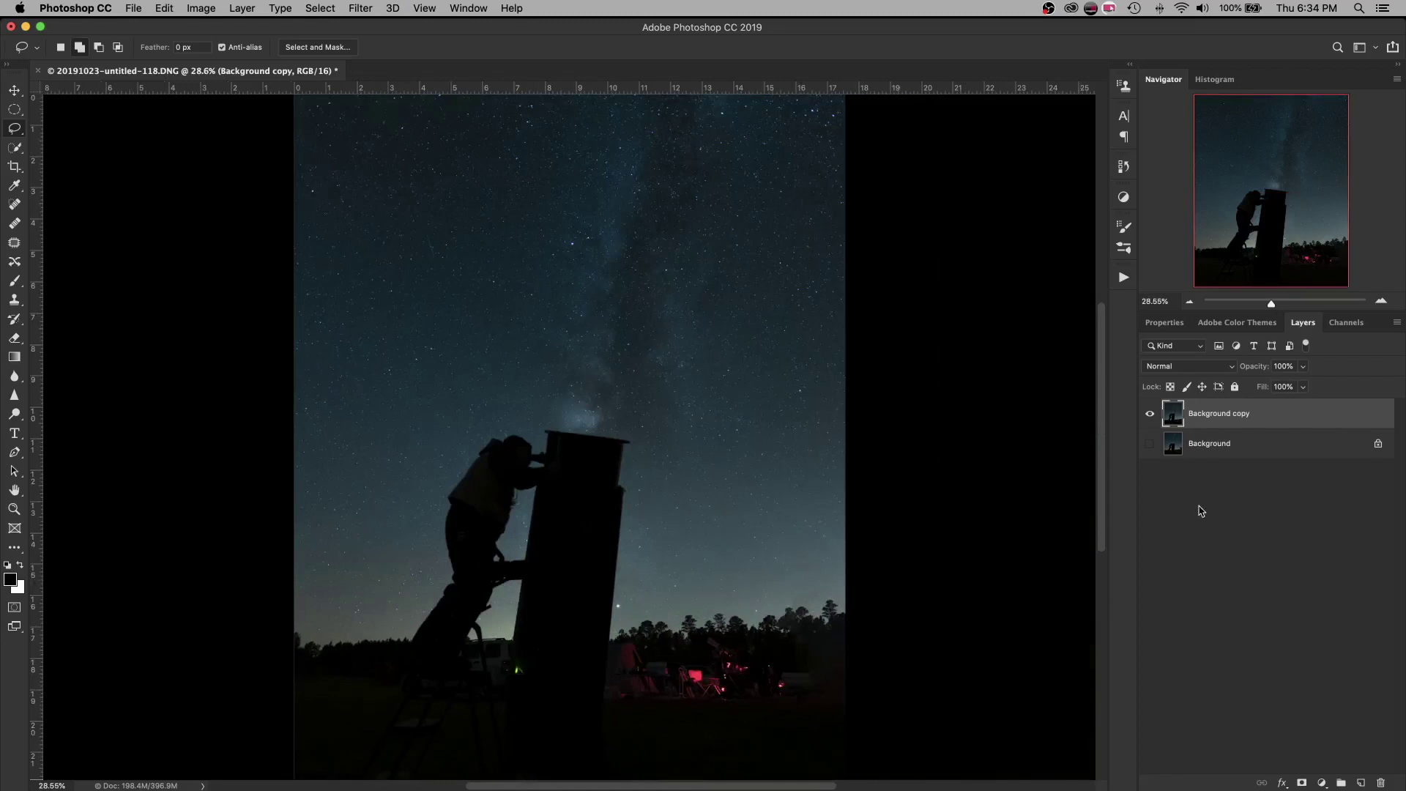
click(1322, 783)
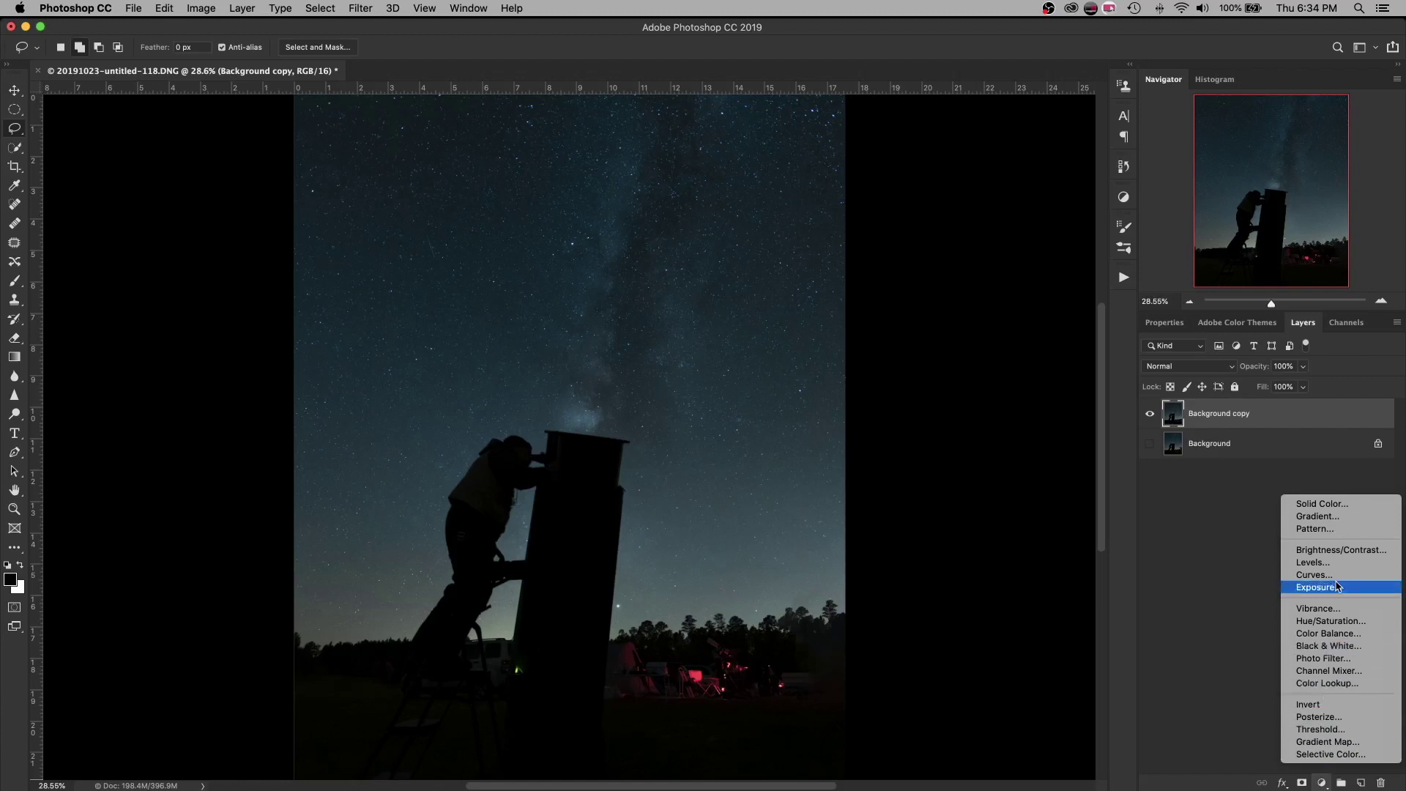
click(1312, 562)
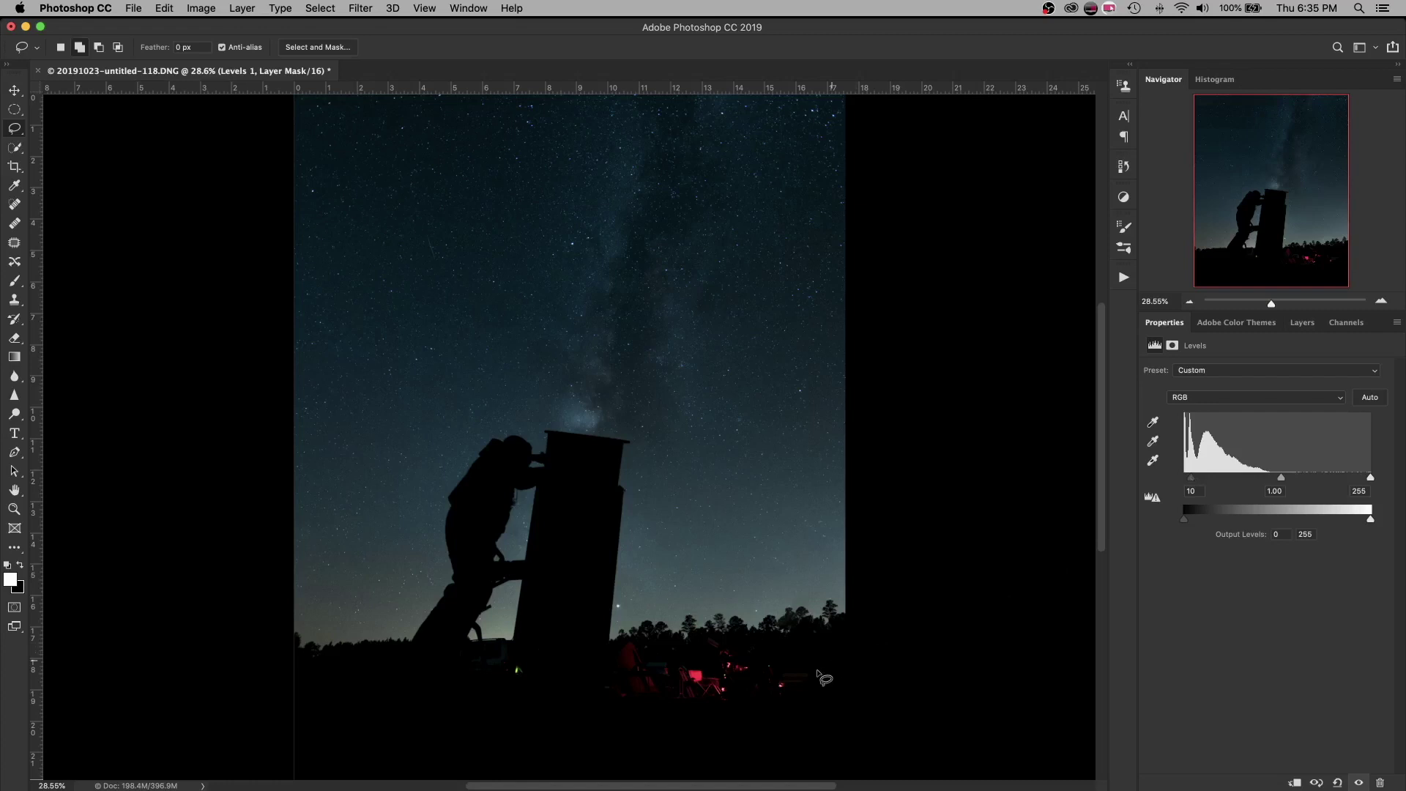
drag(1099, 324, 1102, 377)
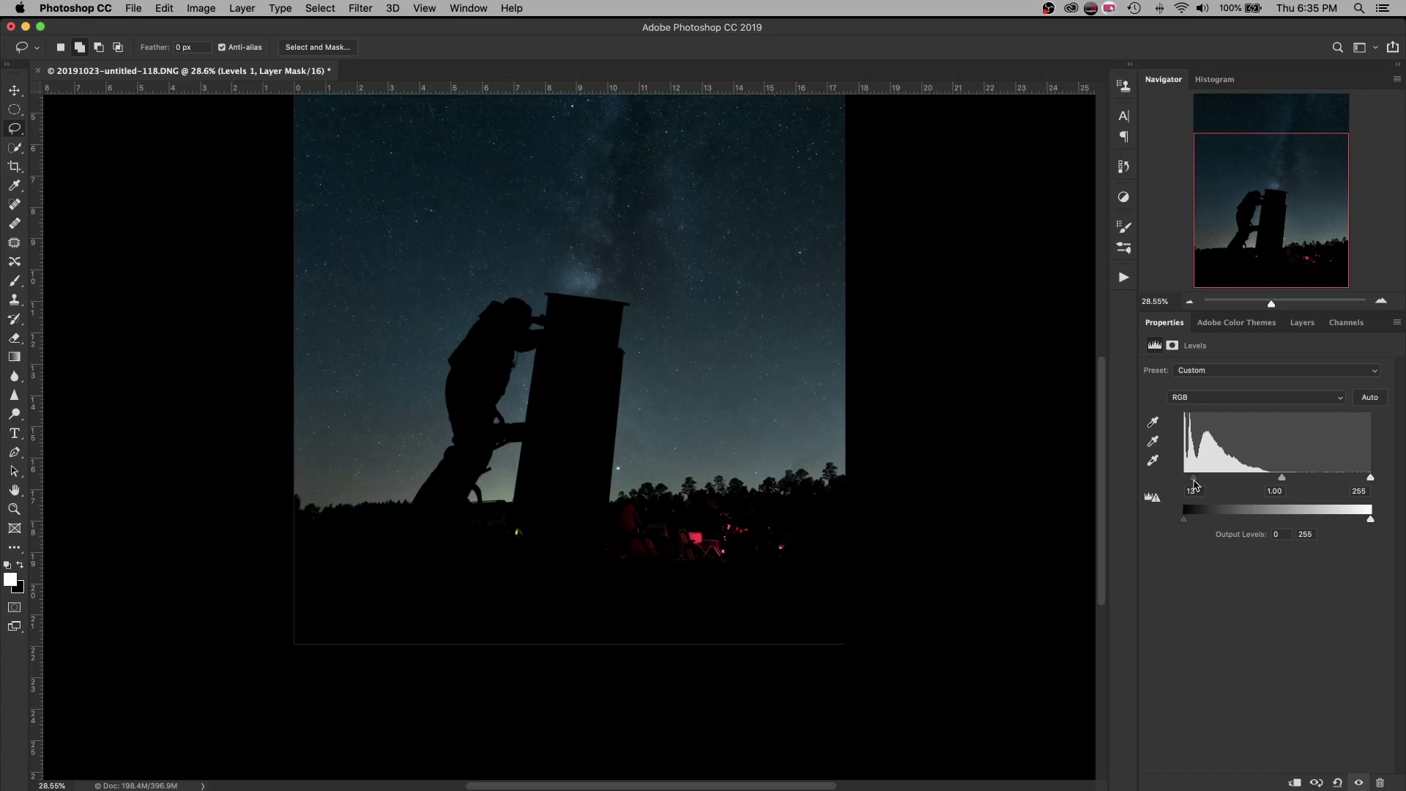
Step: Compare the foreground and silhouettes with the Levels 1 layer hidden and shown
click(1305, 324)
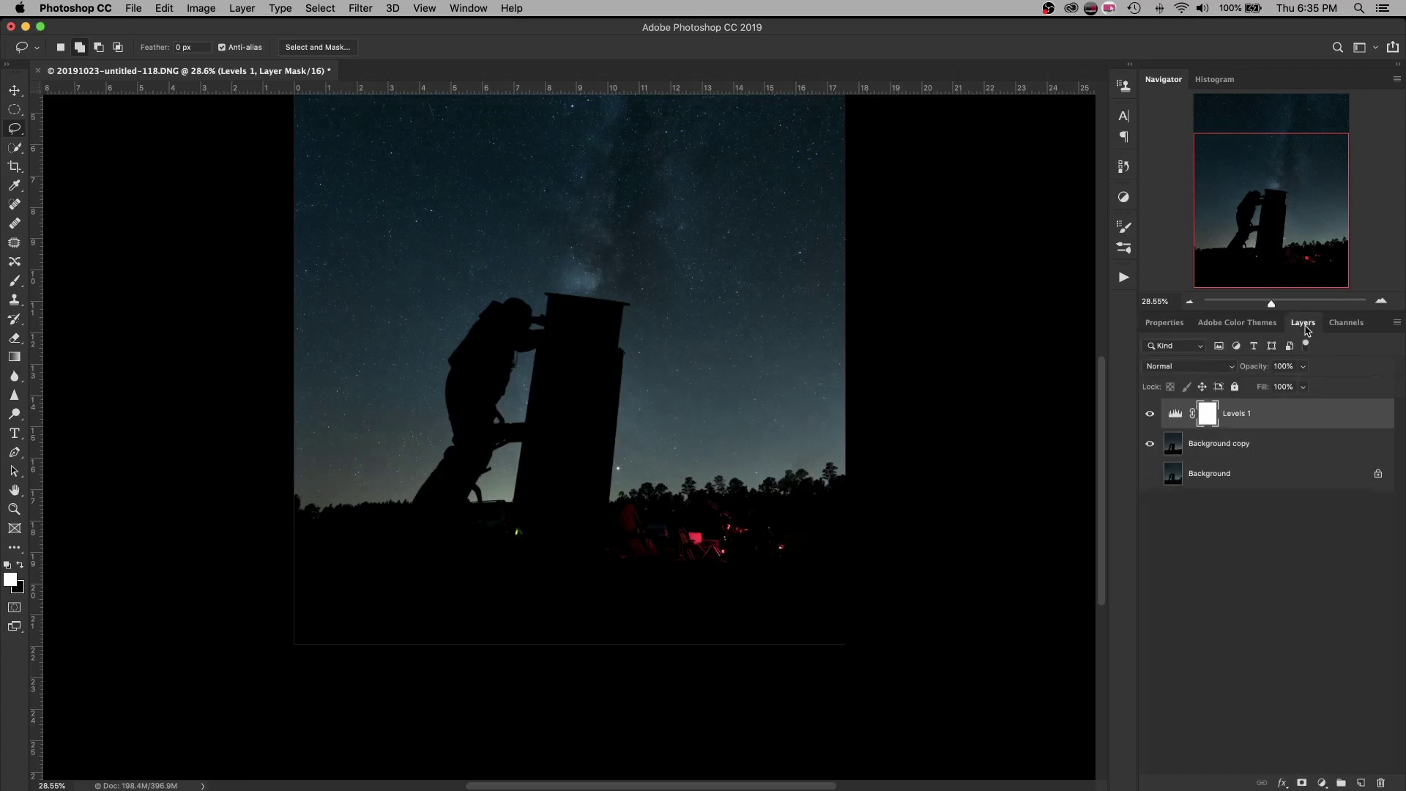
click(1150, 415)
click(1150, 416)
click(1150, 416)
click(1150, 414)
scroll(1103, 386, up, 1)
drag(1103, 387, 1102, 329)
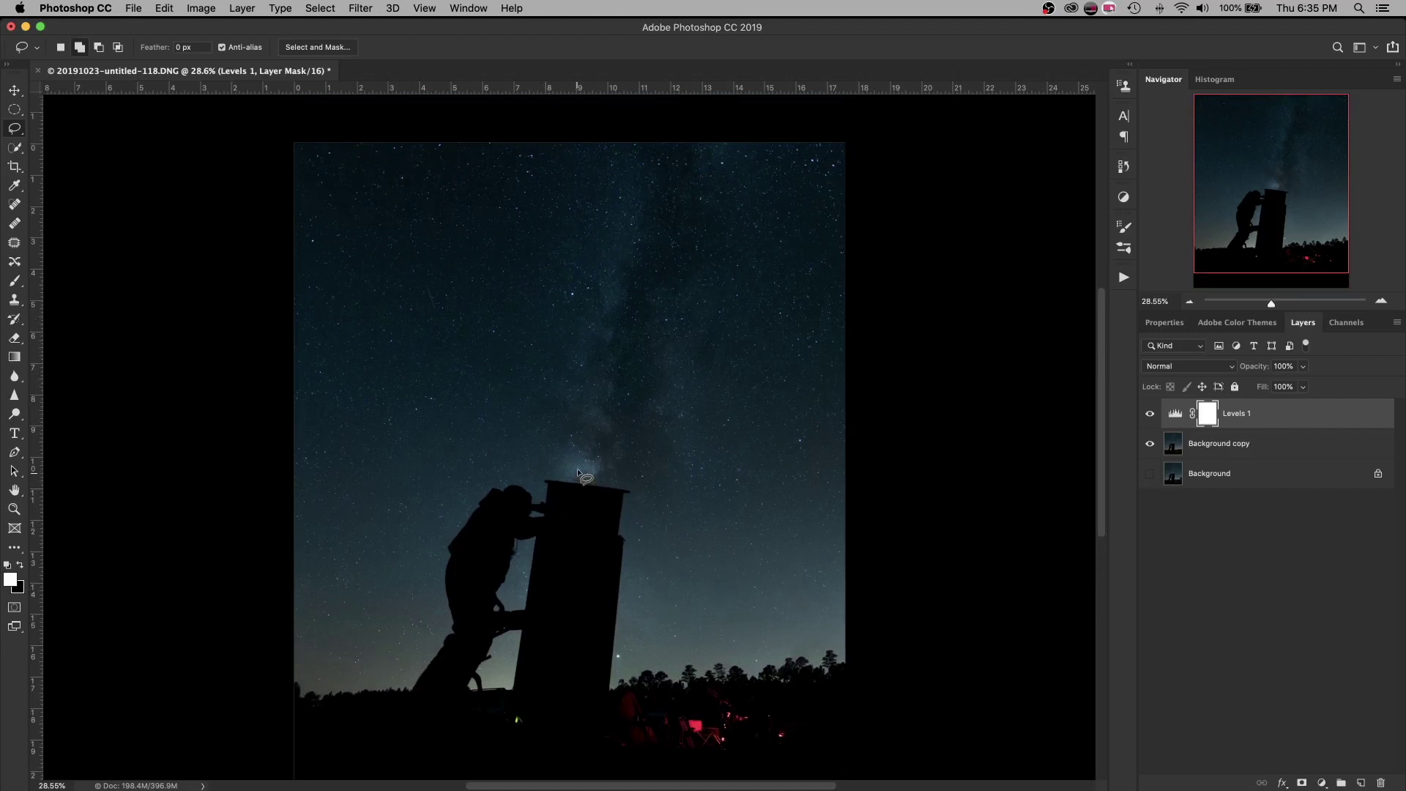
Step: Examine the Milky Way above the telescope up close with the Levels 1 layer hidden and shown
scroll(586, 447, up, 3)
scroll(586, 468, up, 3)
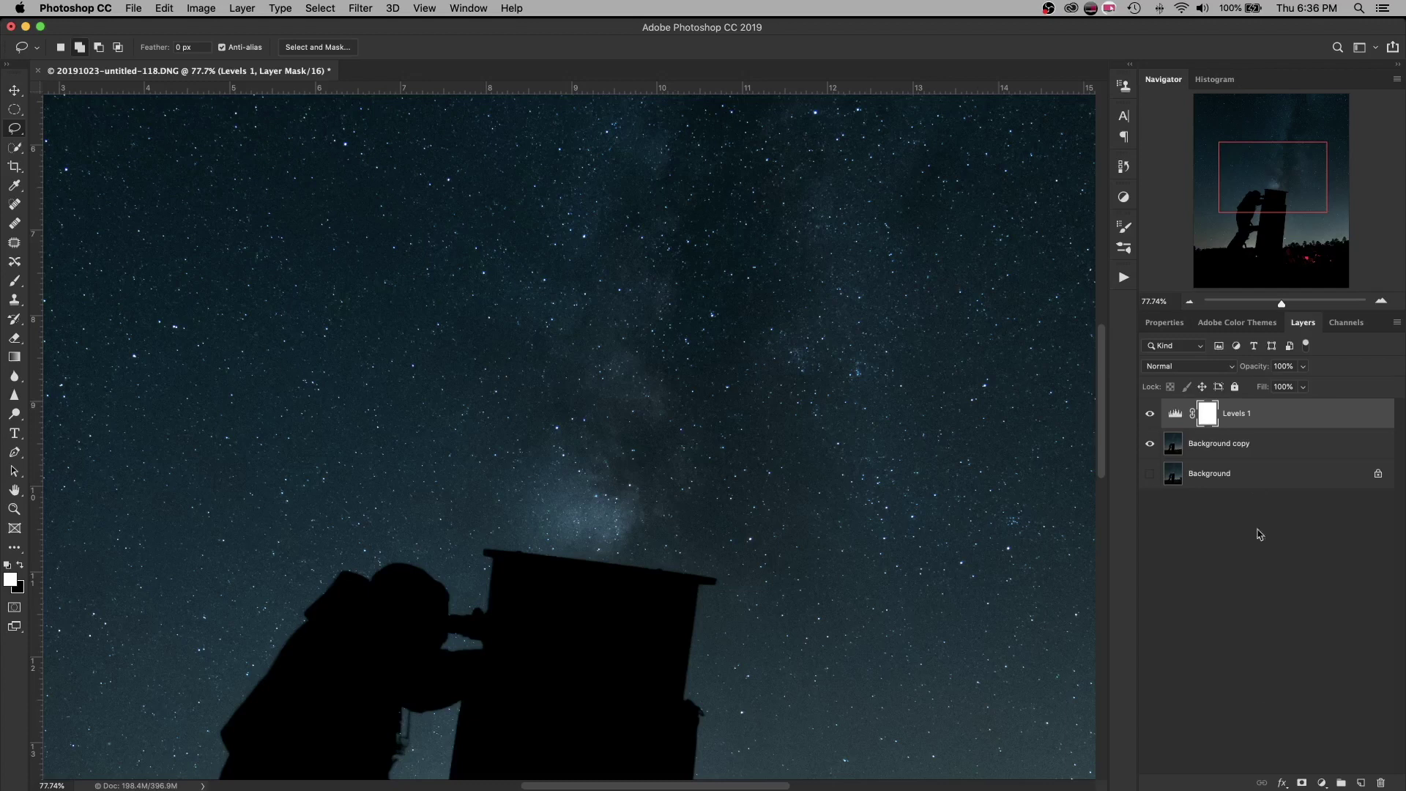
click(1149, 417)
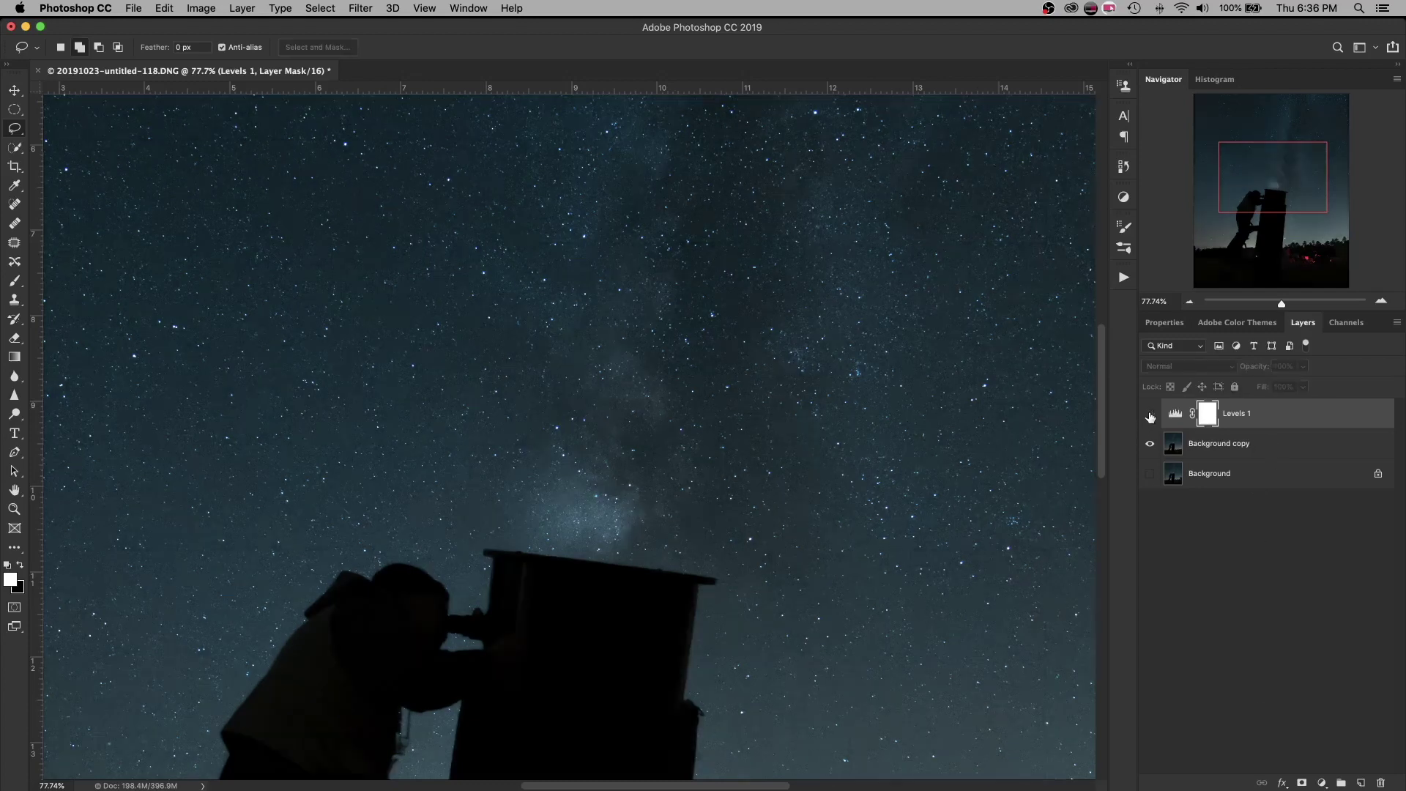
click(1149, 414)
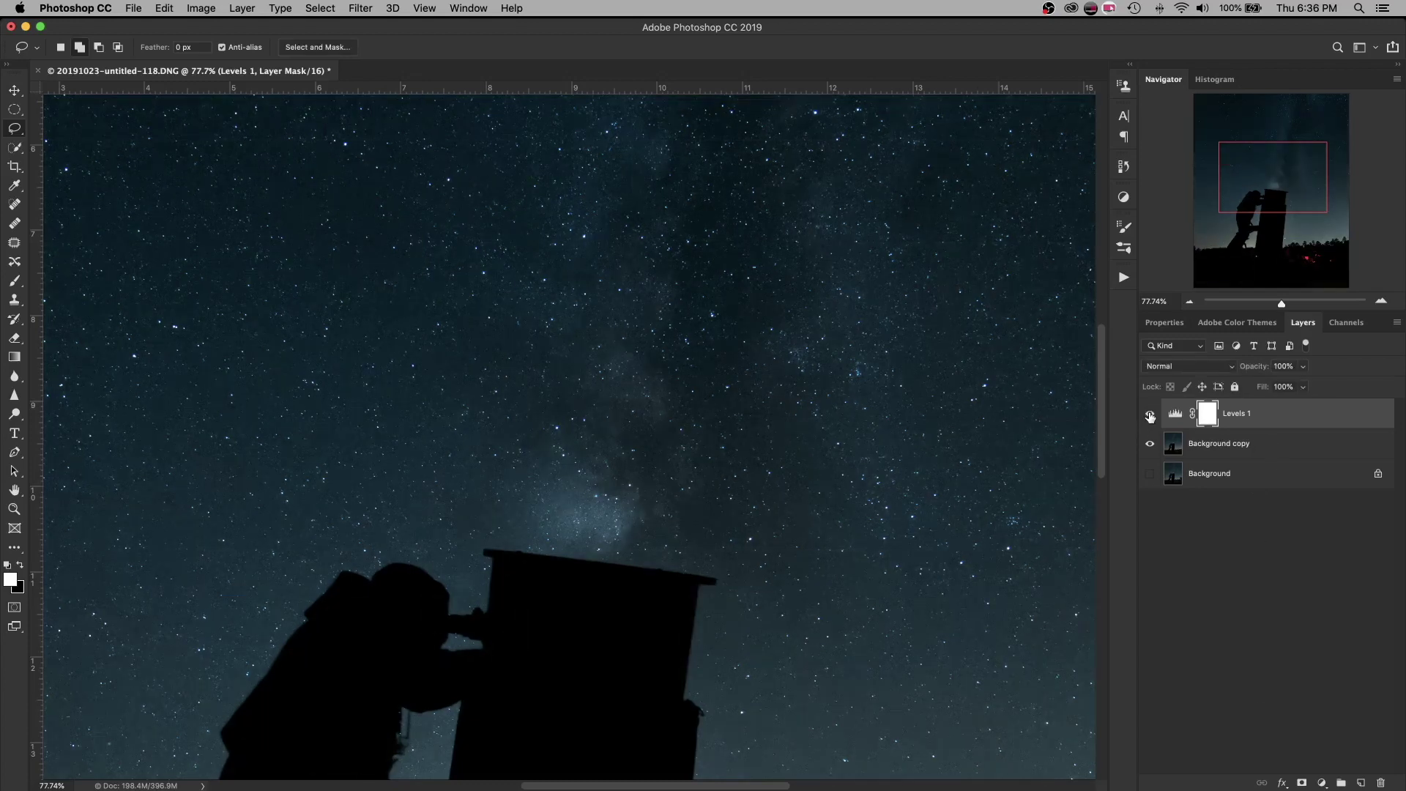
Step: Compare the sky across the whole photo with and without the Levels 1 adjustment
key(super+0)
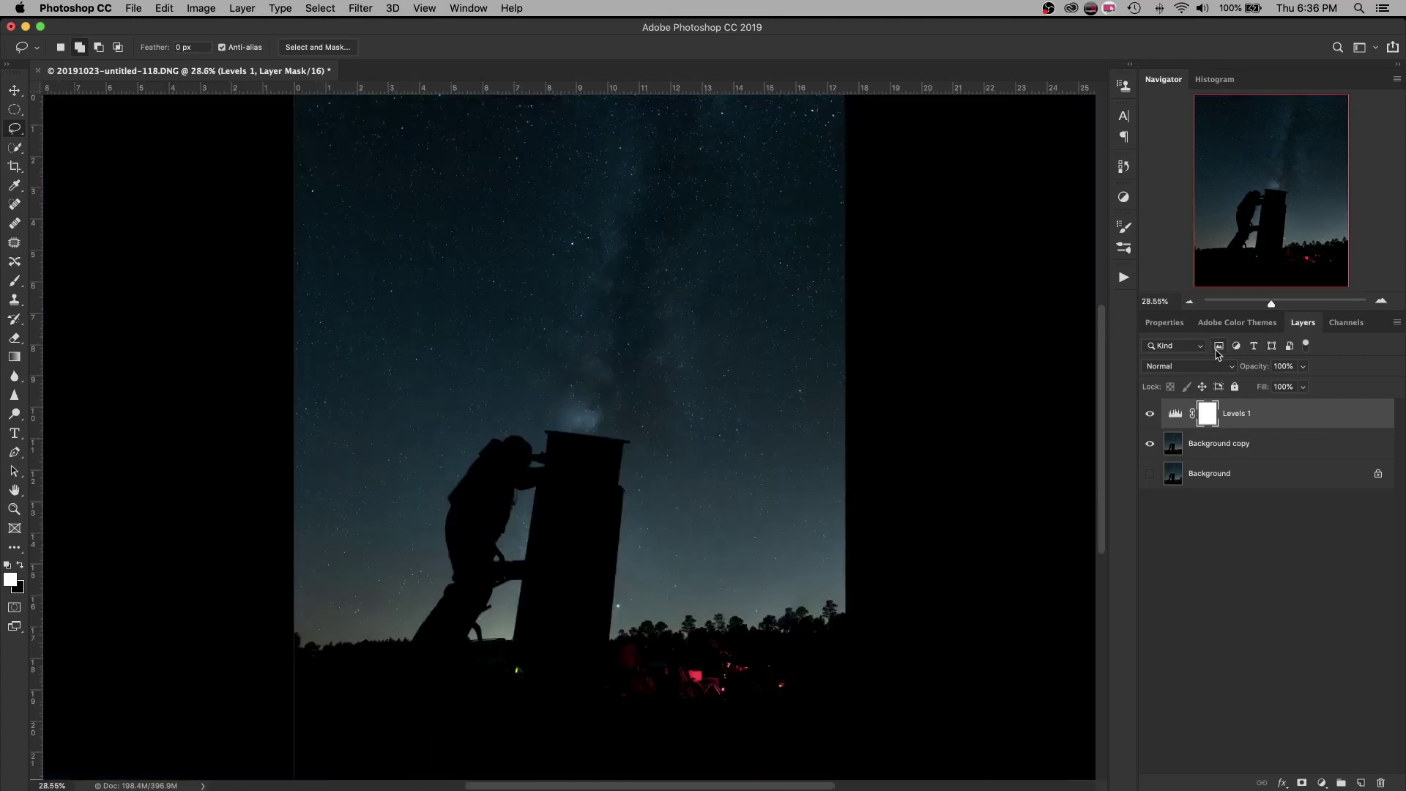
click(1149, 414)
click(1149, 414)
click(1149, 415)
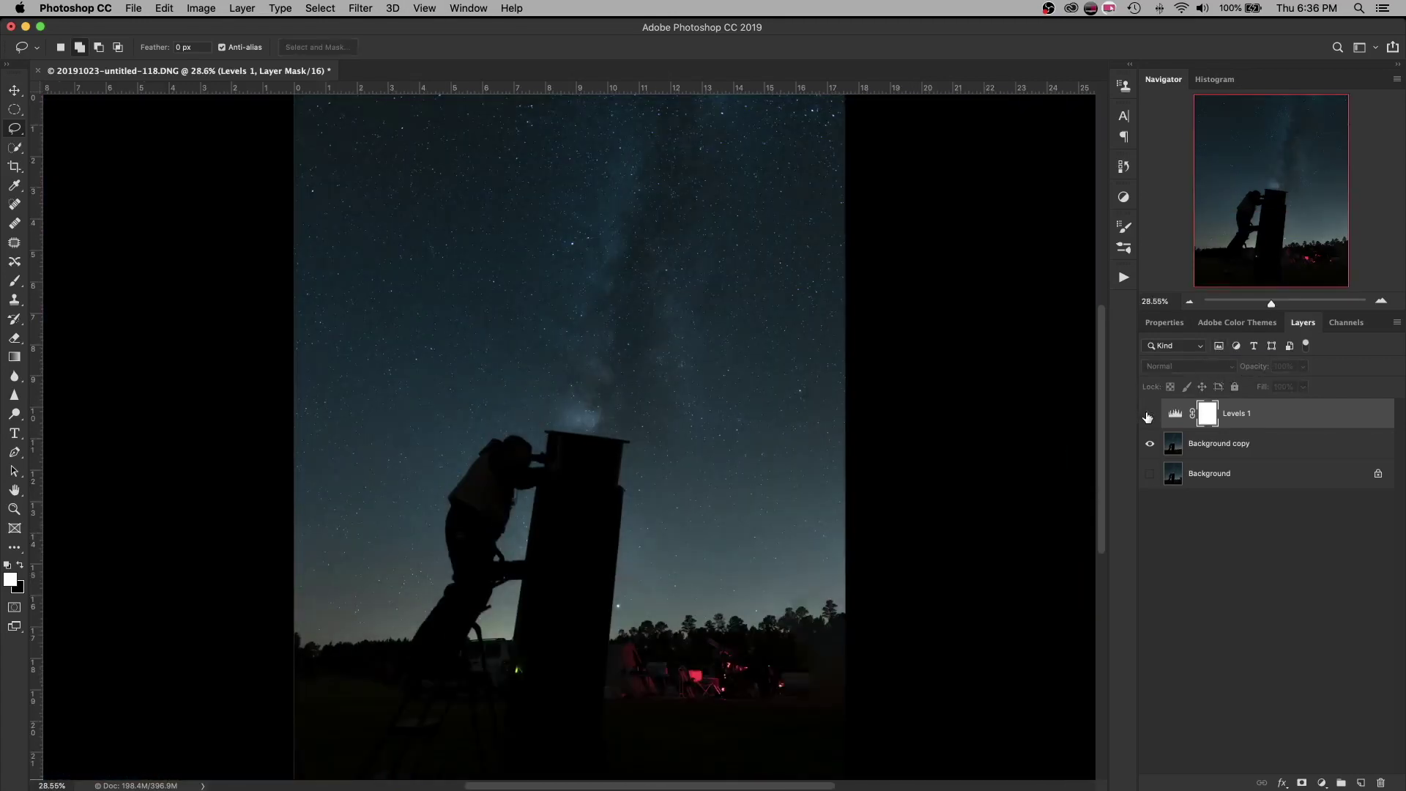
click(1149, 414)
click(1149, 415)
click(1149, 414)
click(1149, 414)
click(1149, 415)
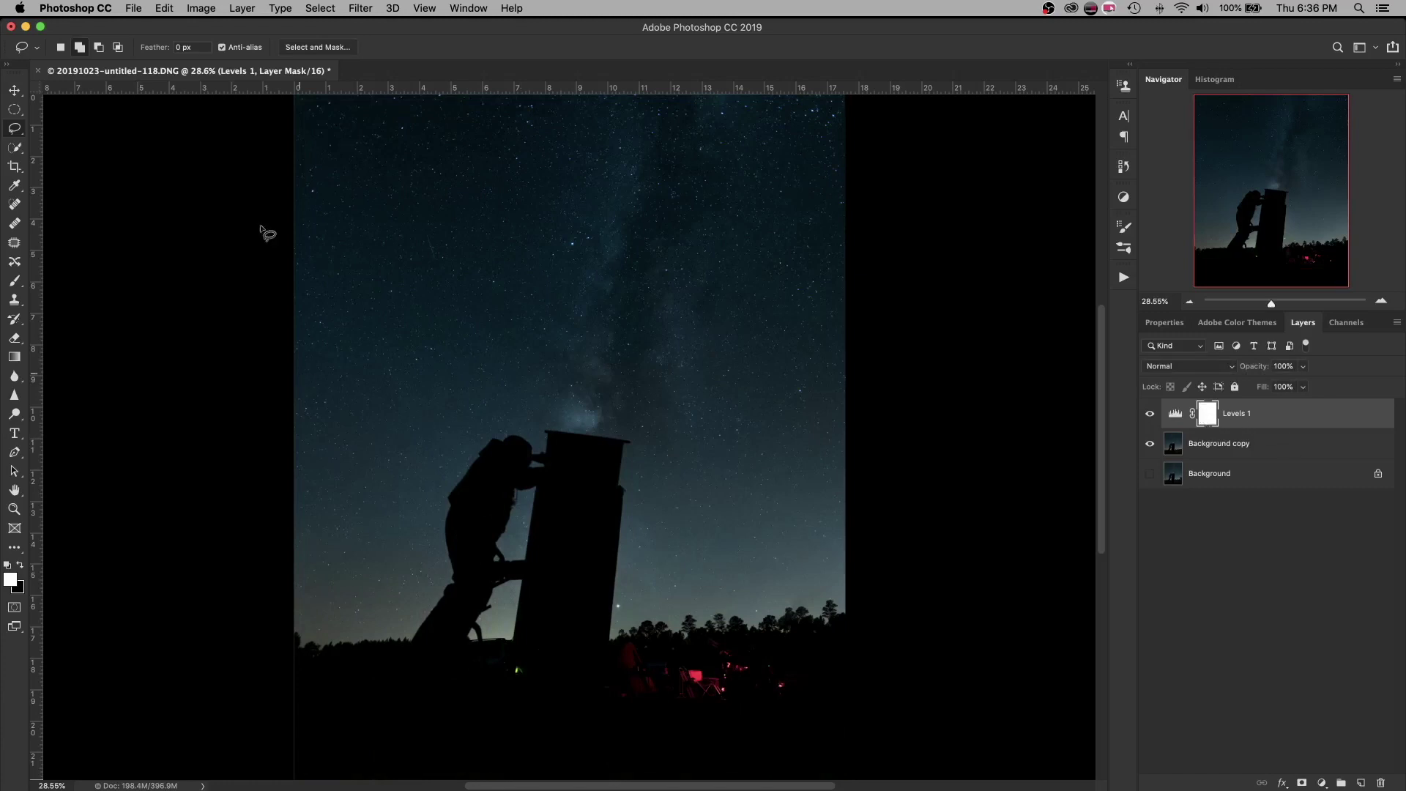
Step: Draw a vertical linear gradient on the Levels 1 mask, from just above the telescope into its upper tube, to exclude the sky
click(13, 359)
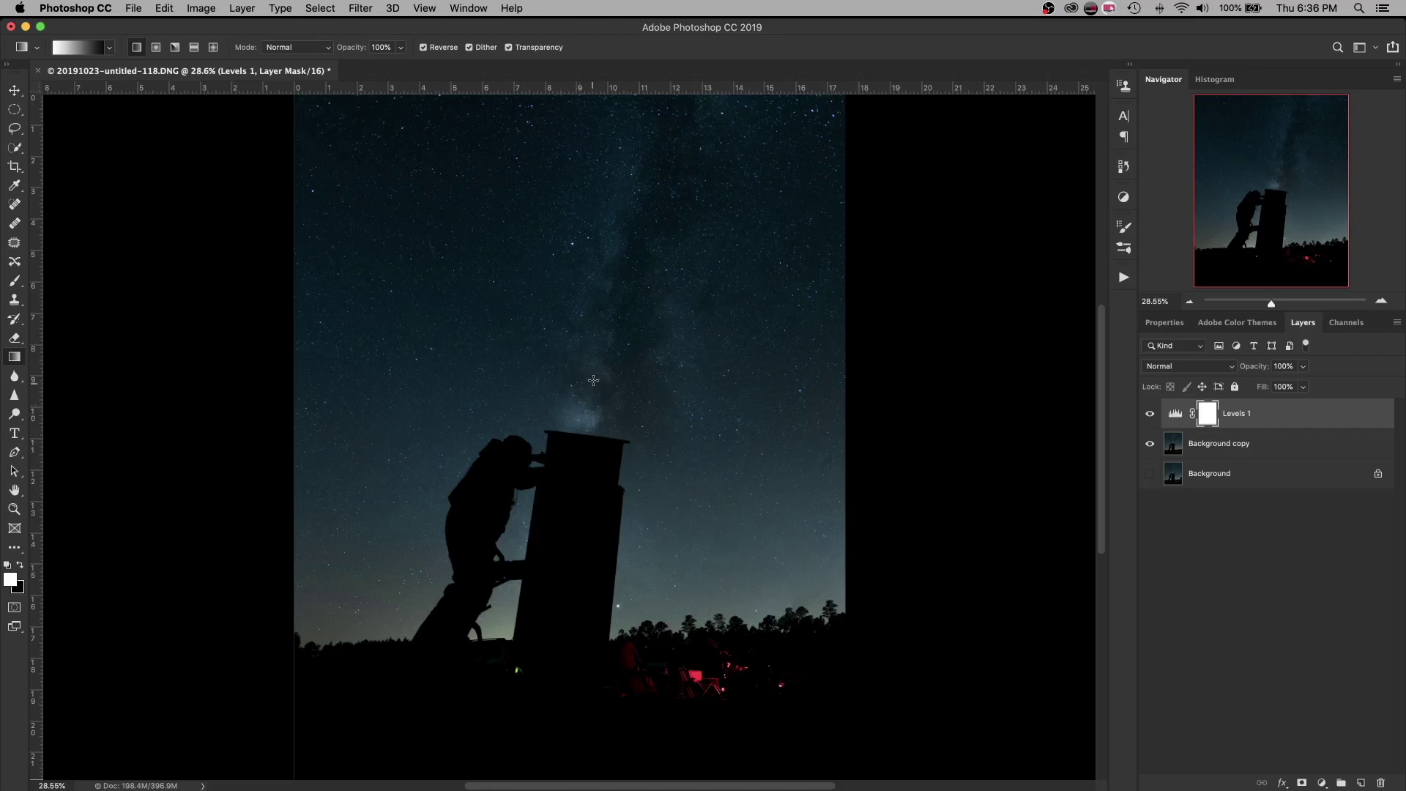
drag(593, 380, 591, 511)
scroll(591, 510, up, 5)
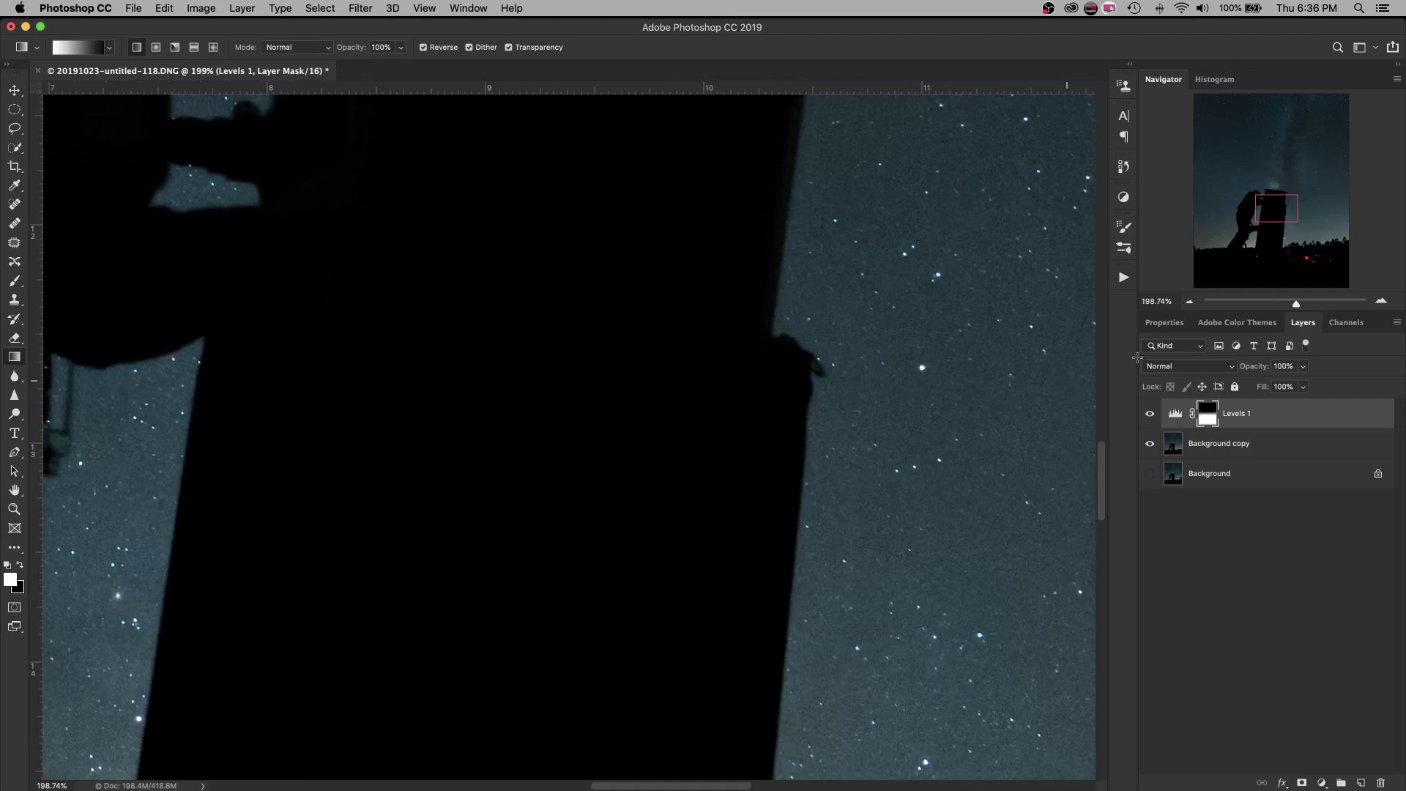
key(super+0)
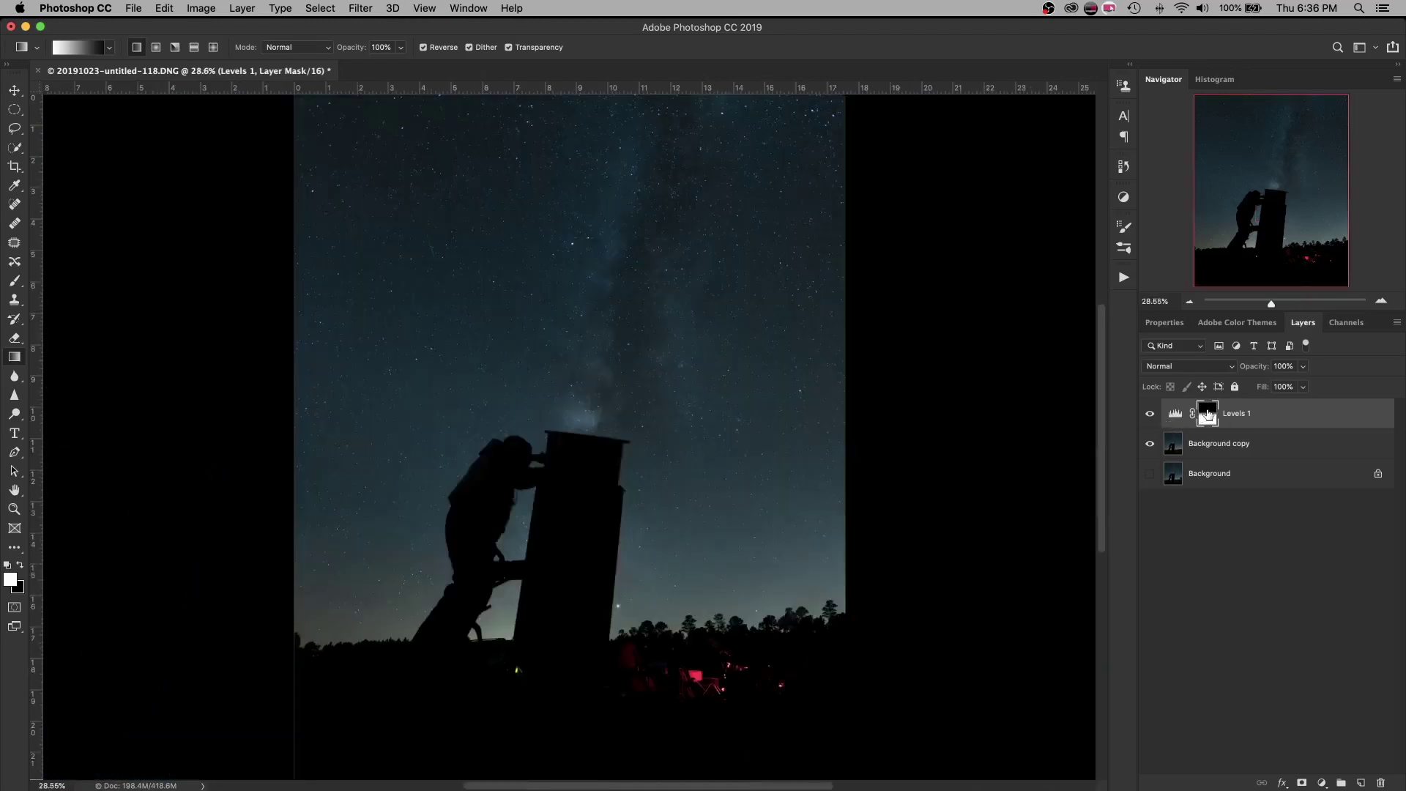
Step: Examine the masked Levels 1 effect by repeatedly hiding and showing the layer over the whole photo
click(1150, 413)
click(1149, 414)
click(1149, 413)
click(1150, 414)
click(1149, 414)
click(1150, 413)
click(1150, 414)
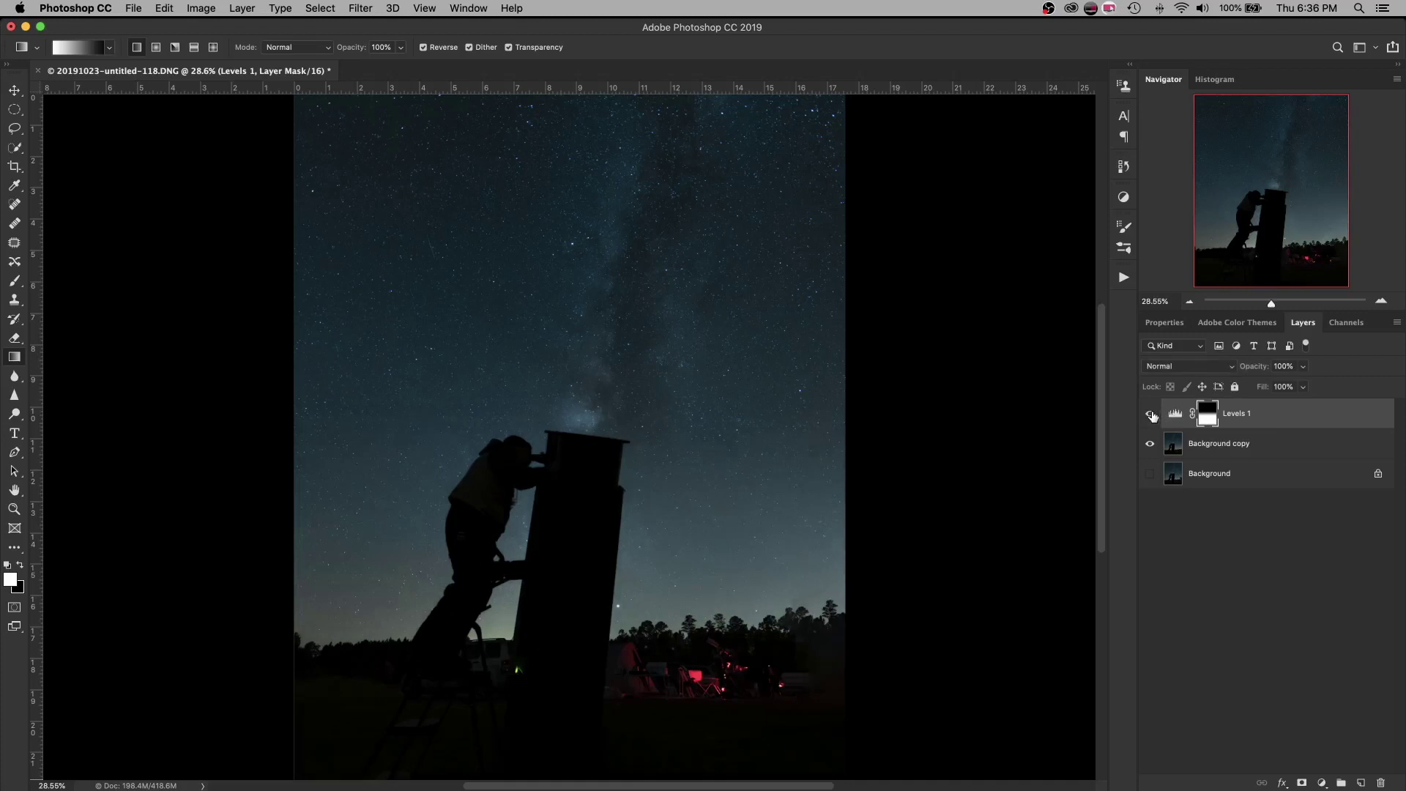
click(1150, 414)
click(1150, 414)
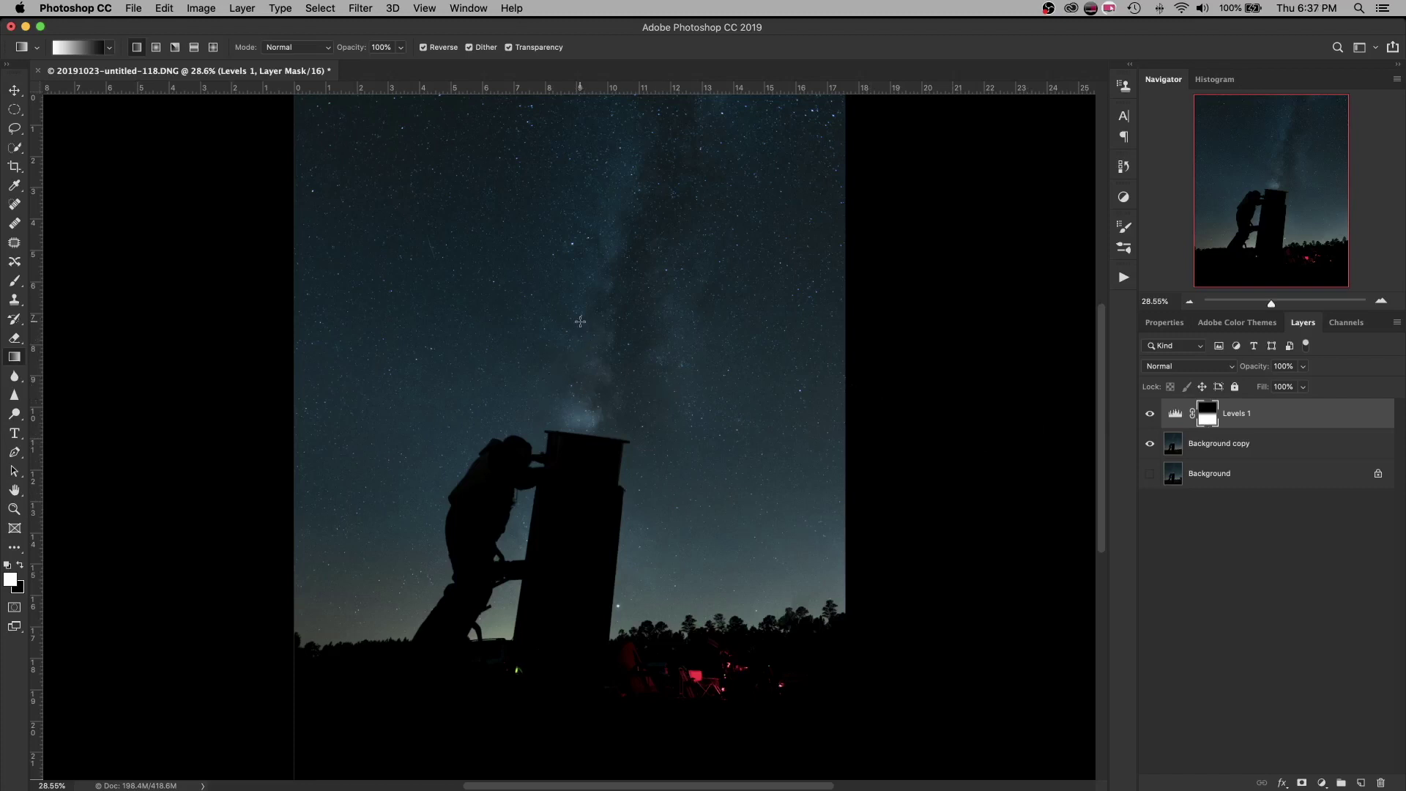
Step: Redraw the Levels 1 mask gradient with a longer vertical transition above the telescope and lower the layer's opacity to 92%
drag(580, 348, 577, 513)
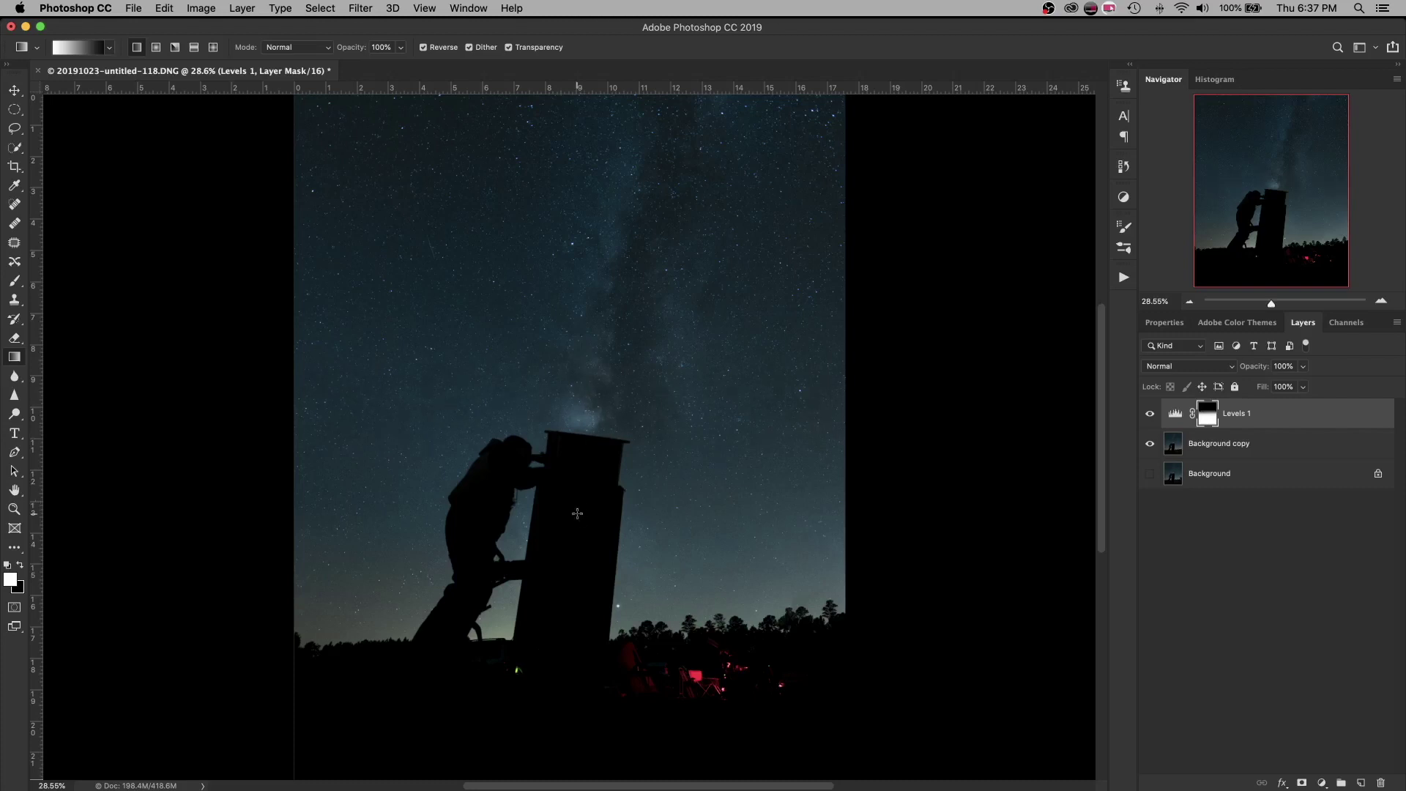
click(1149, 418)
click(1149, 418)
click(1149, 418)
click(1150, 418)
click(1150, 418)
click(1150, 418)
mouse_move(1261, 367)
mouse_down()
mouse_move(1221, 377)
mouse_move(1257, 371)
mouse_up()
Step: Add a Brightness/Contrast adjustment layer with contrast set to 42 to strengthen the Milky Way
drag(1272, 304, 1269, 304)
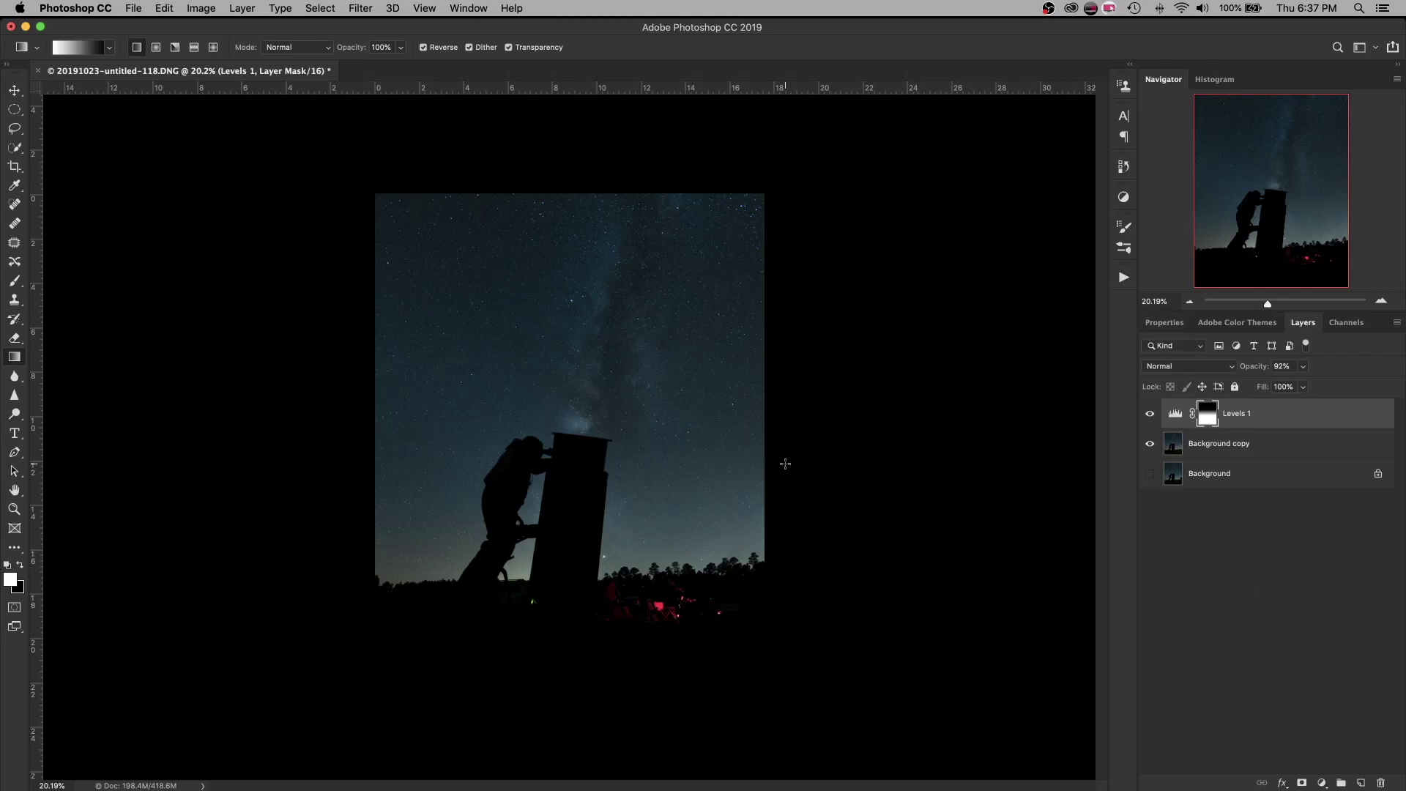
drag(1269, 307, 1280, 306)
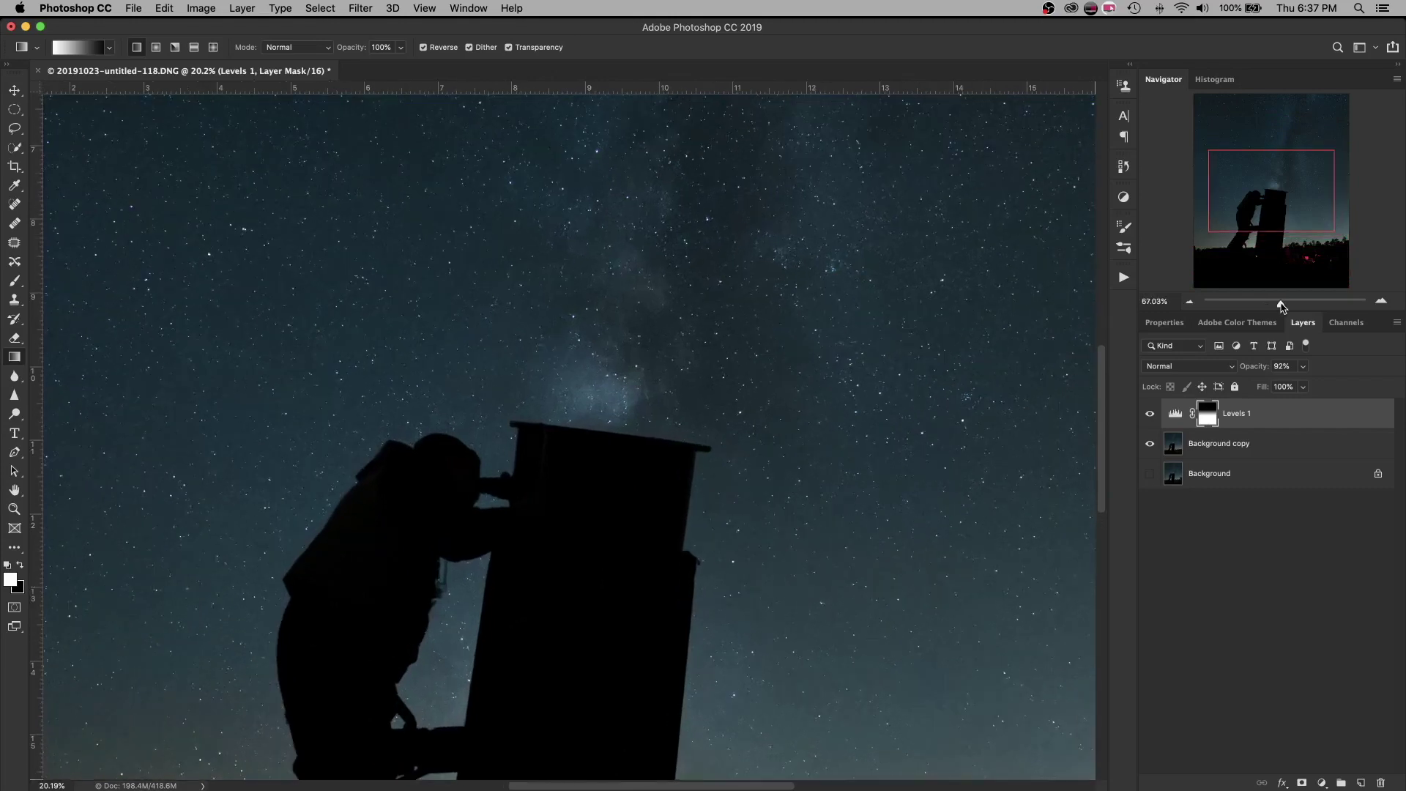
drag(1249, 218, 1253, 195)
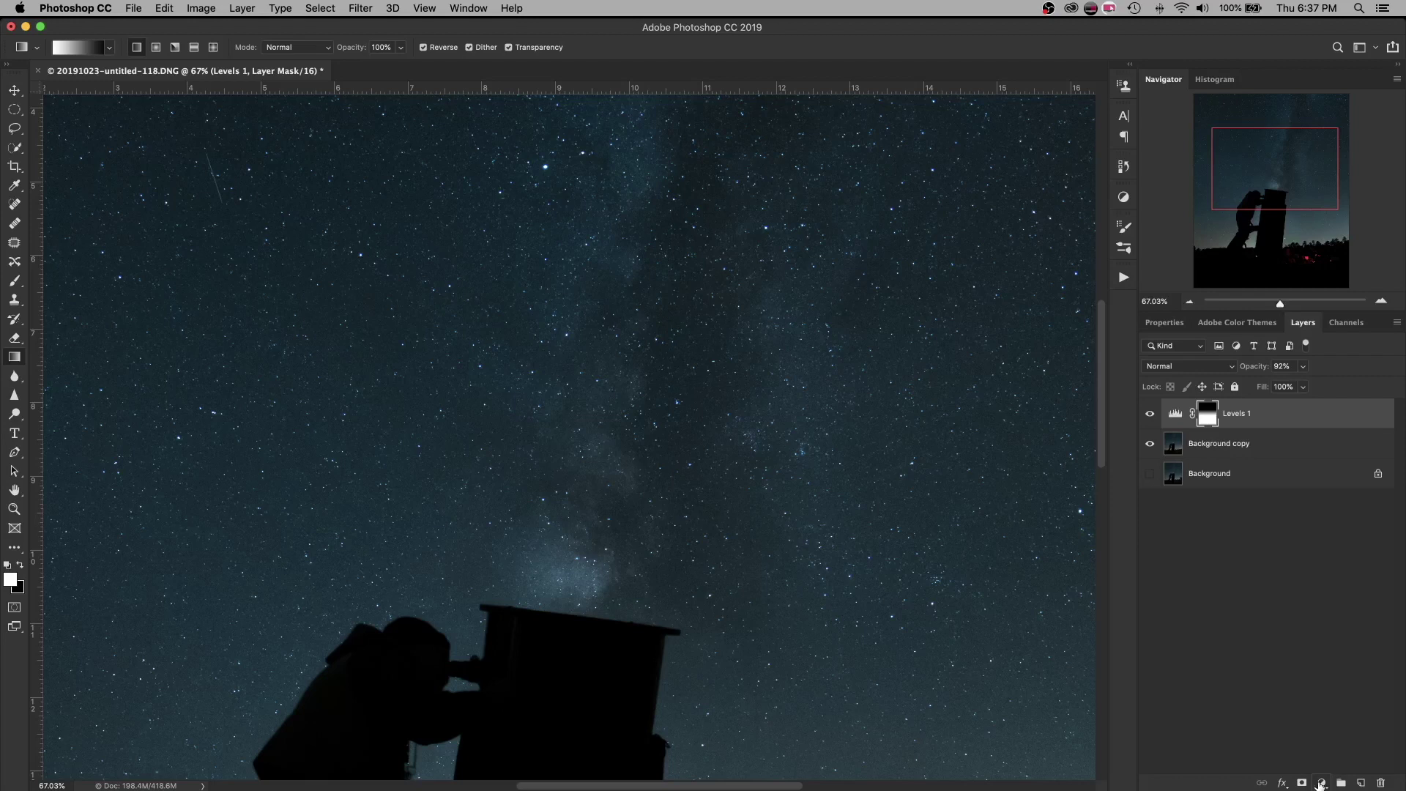
click(1320, 783)
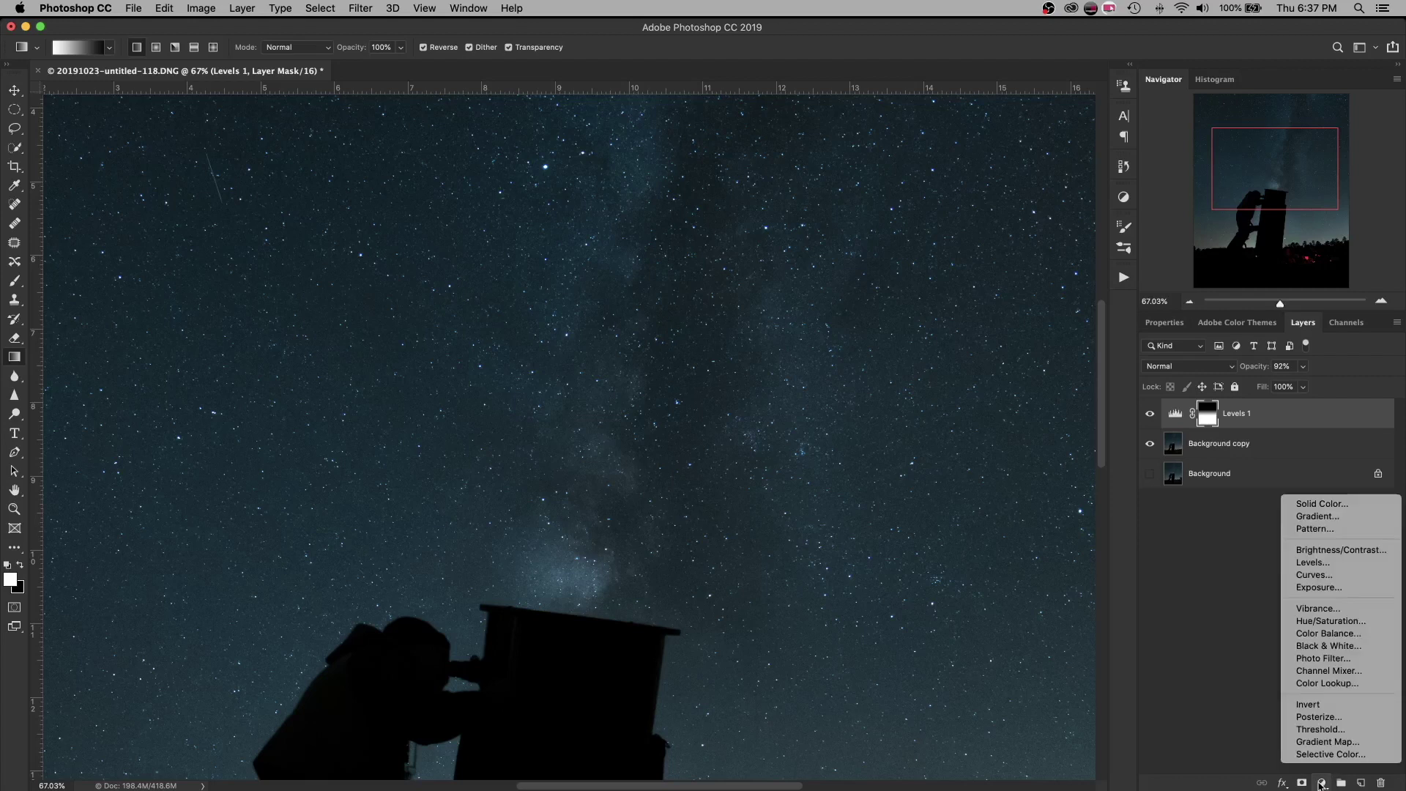
click(1341, 550)
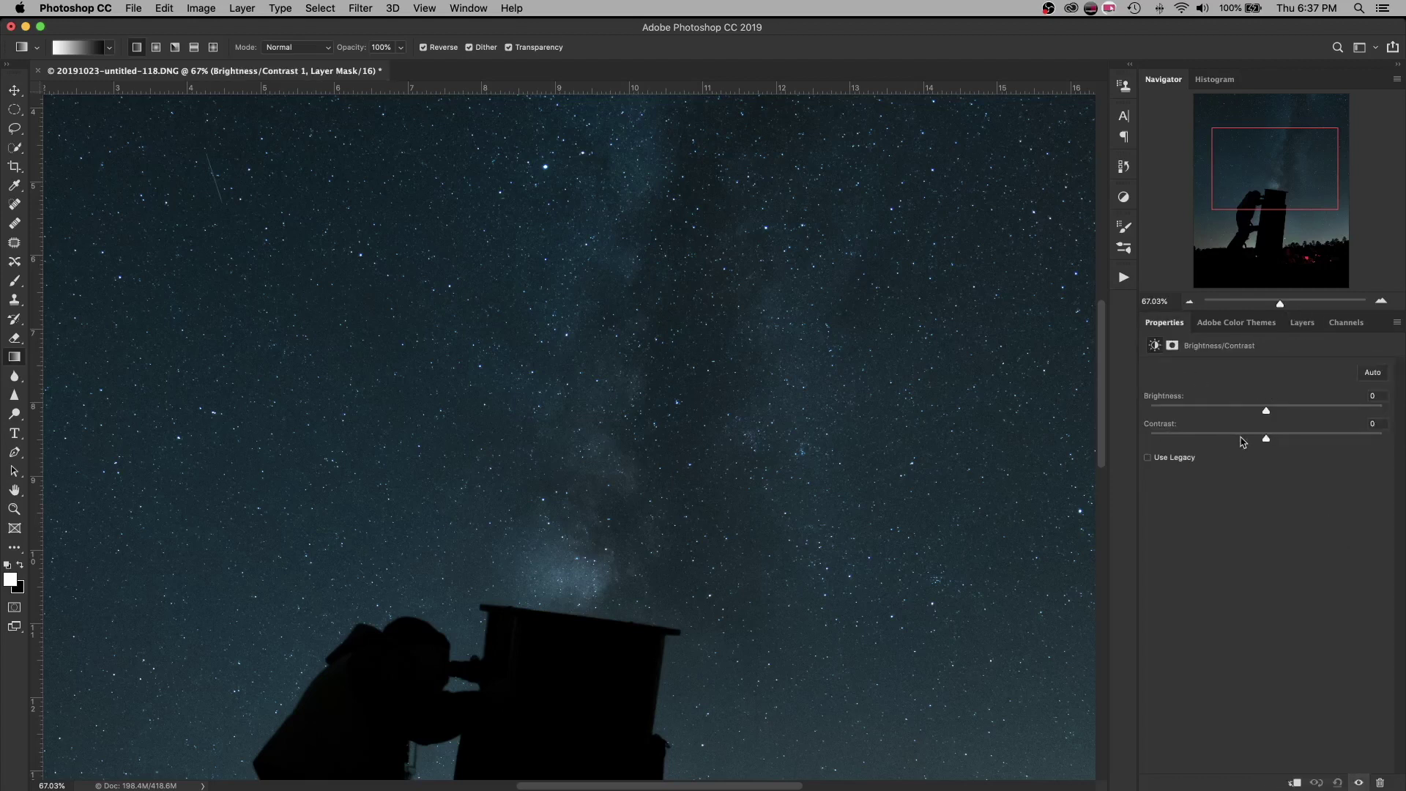
drag(1263, 443, 1311, 441)
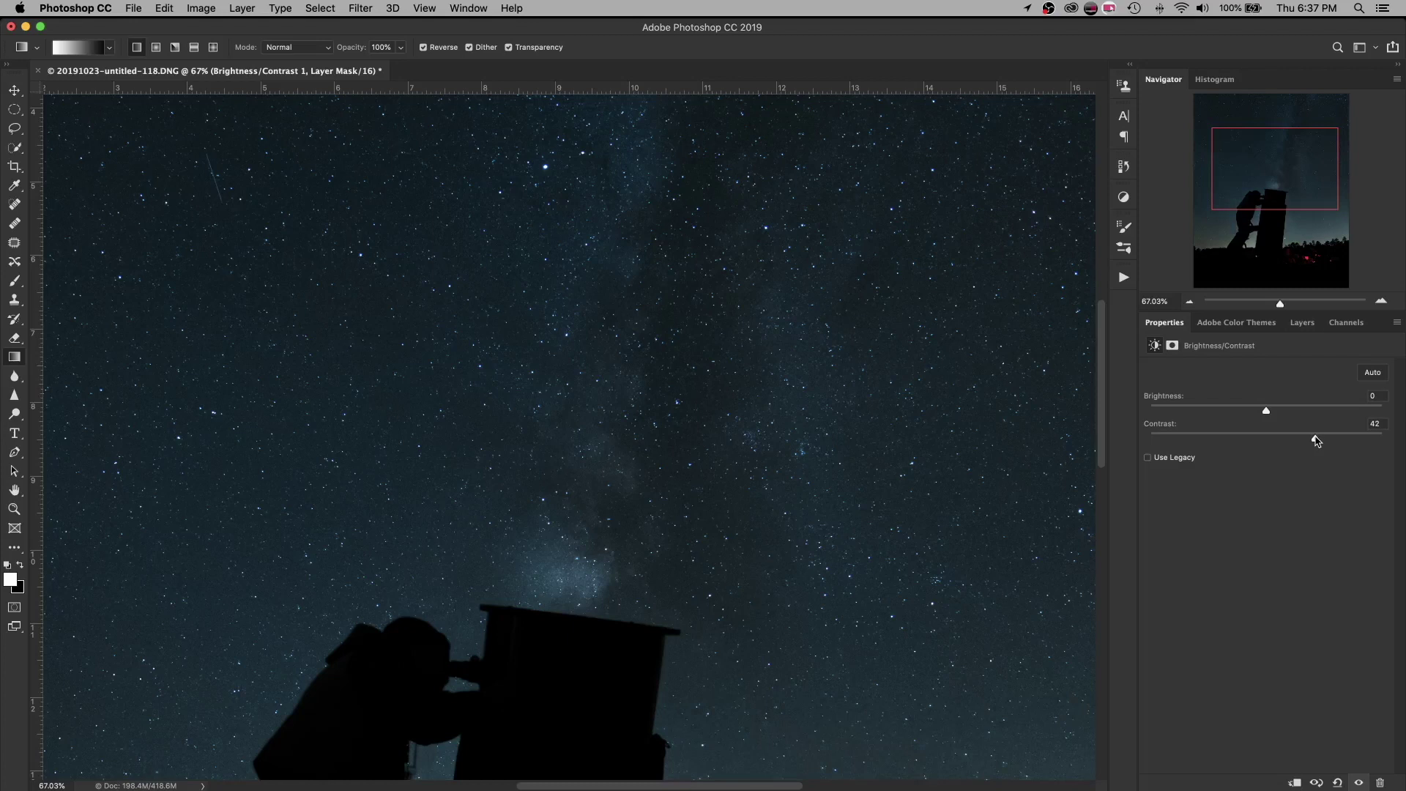
Step: Fill the Brightness/Contrast 1 layer mask with black at 100% opacity
click(1303, 326)
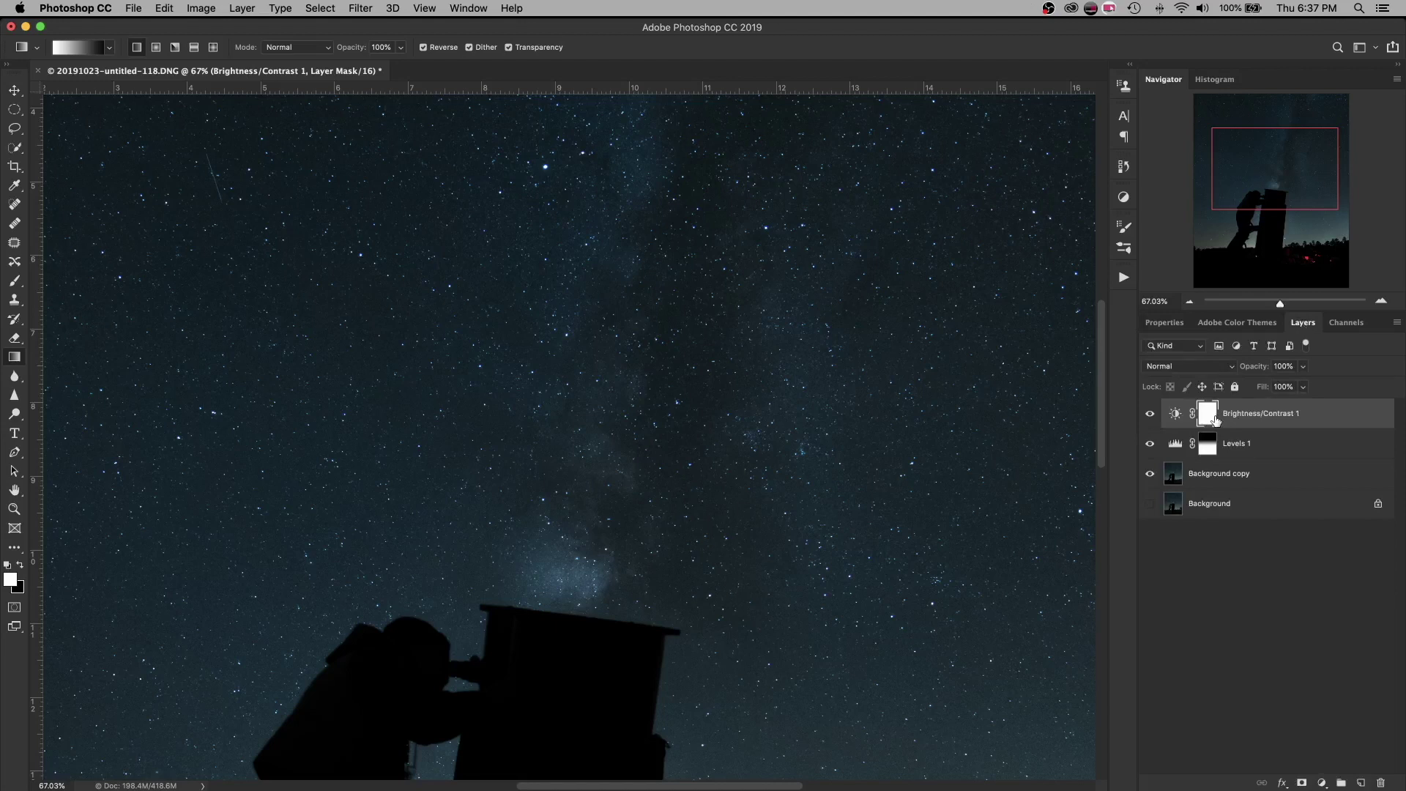
key(shift+F5)
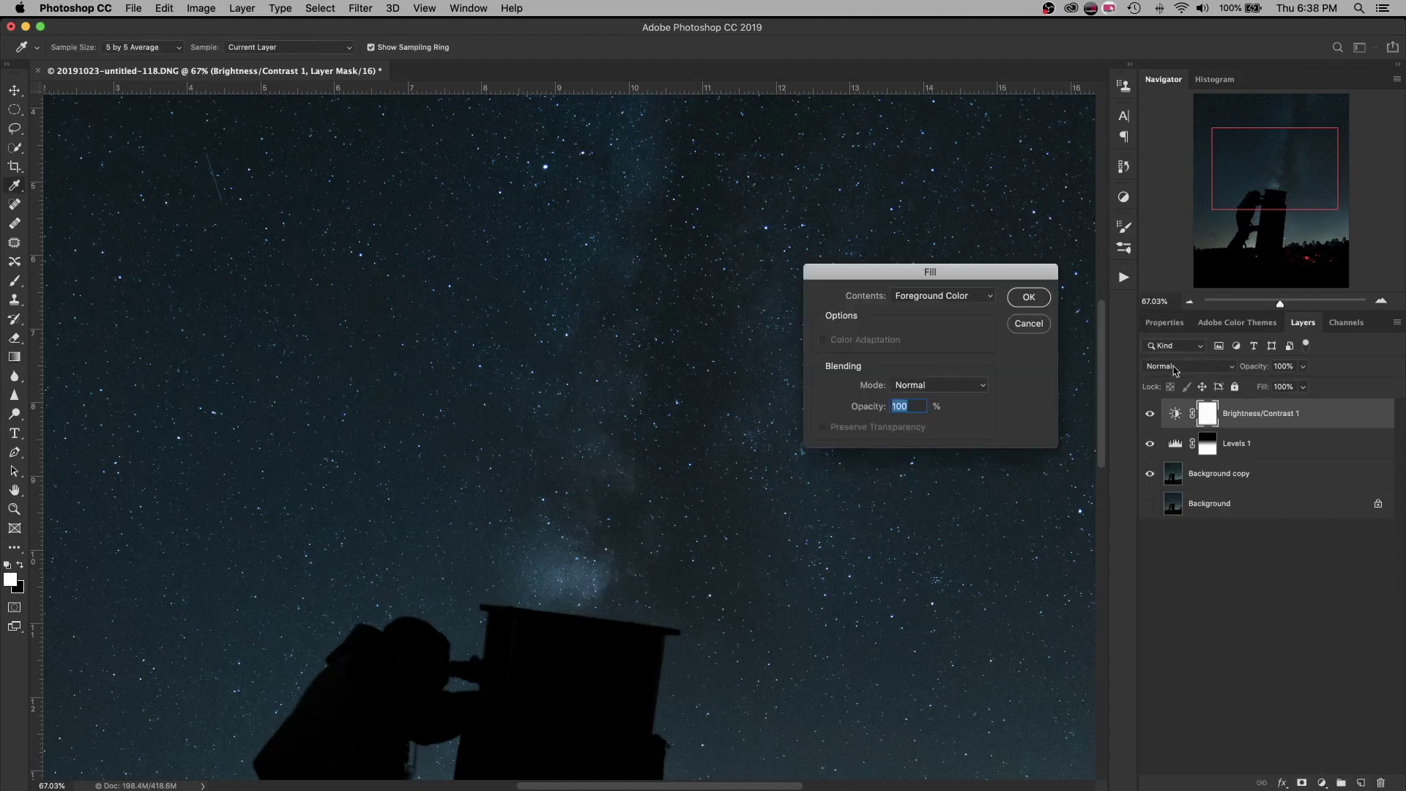
click(943, 297)
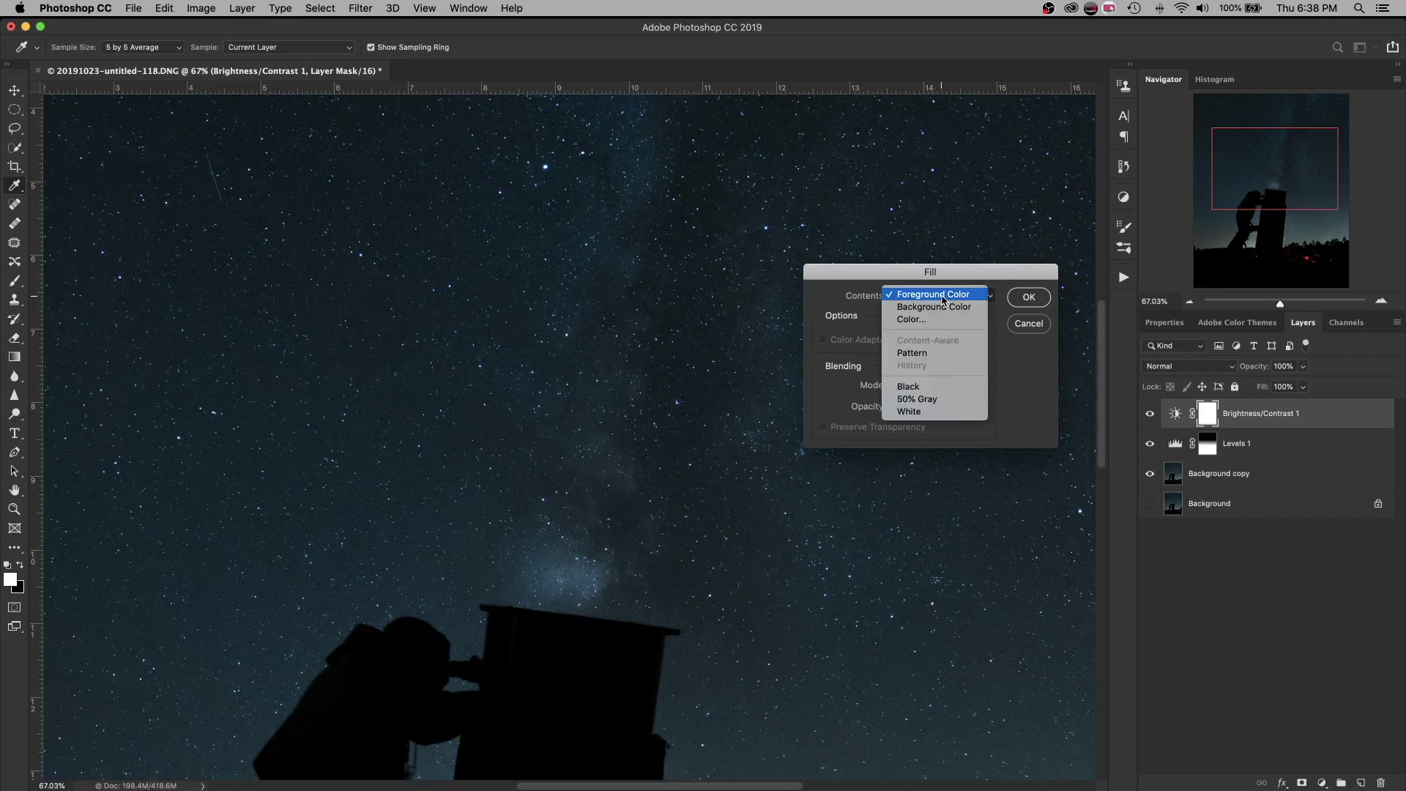
click(908, 387)
click(1022, 298)
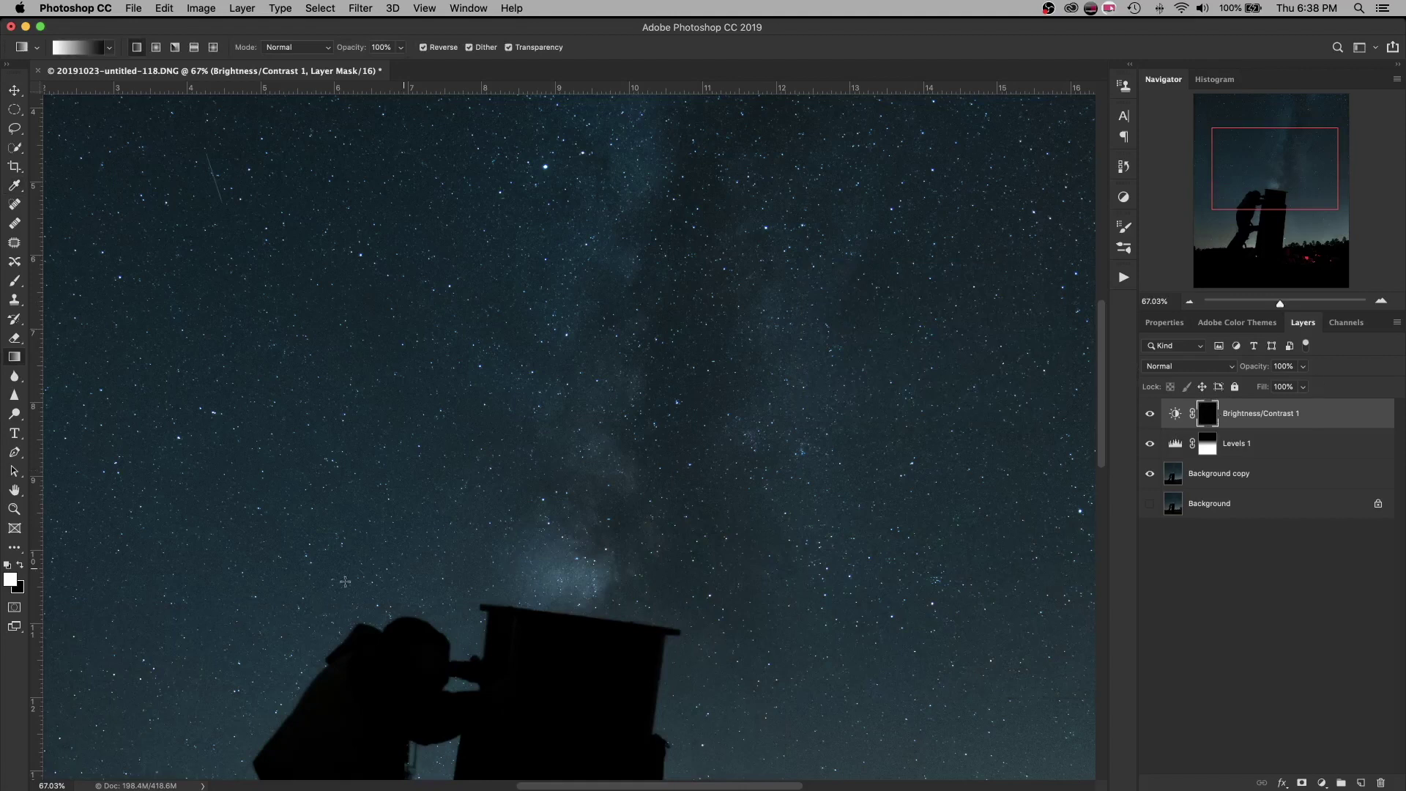
Step: Set up a white brush of 100 px at 47% opacity and 82% flow for the Brightness/Contrast 1 mask
click(10, 582)
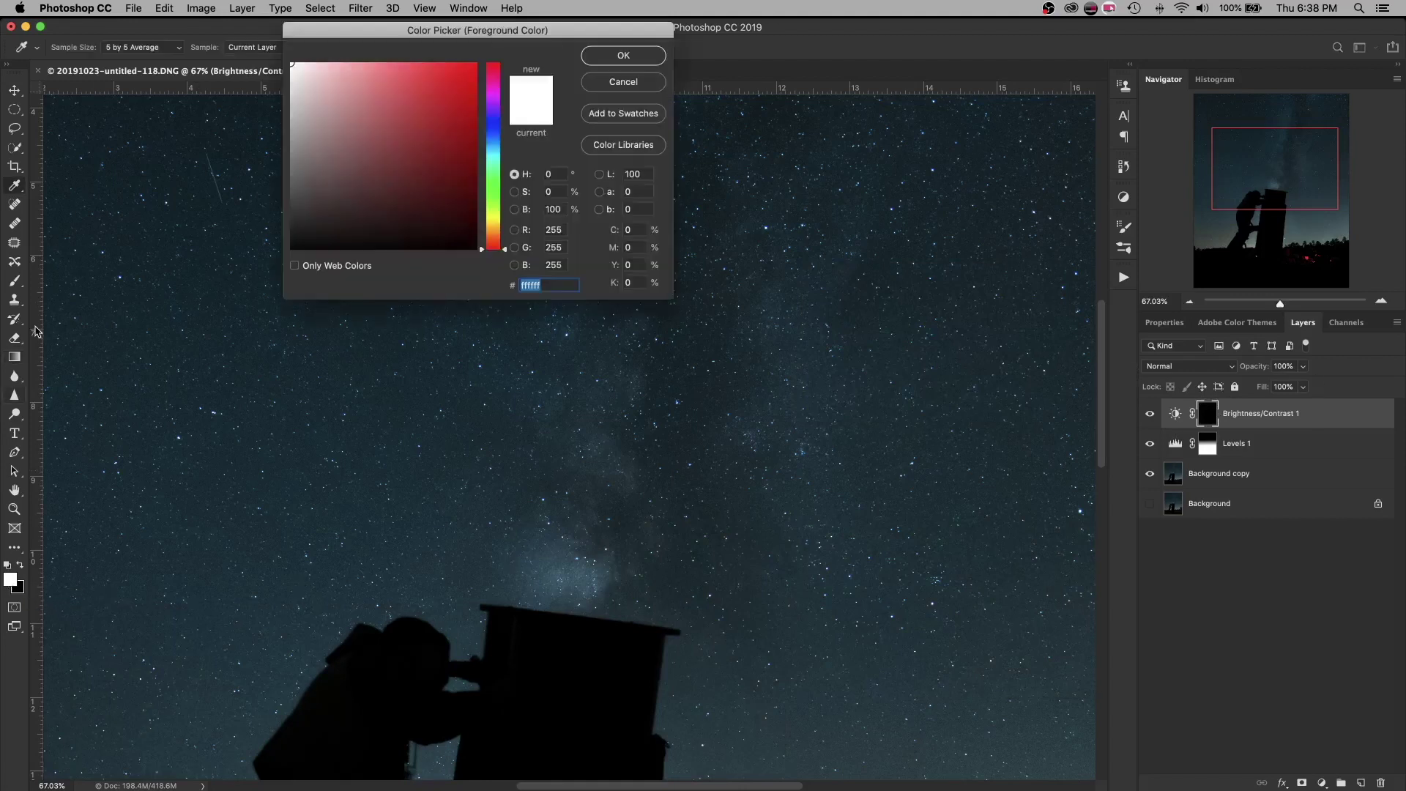
click(624, 54)
click(15, 281)
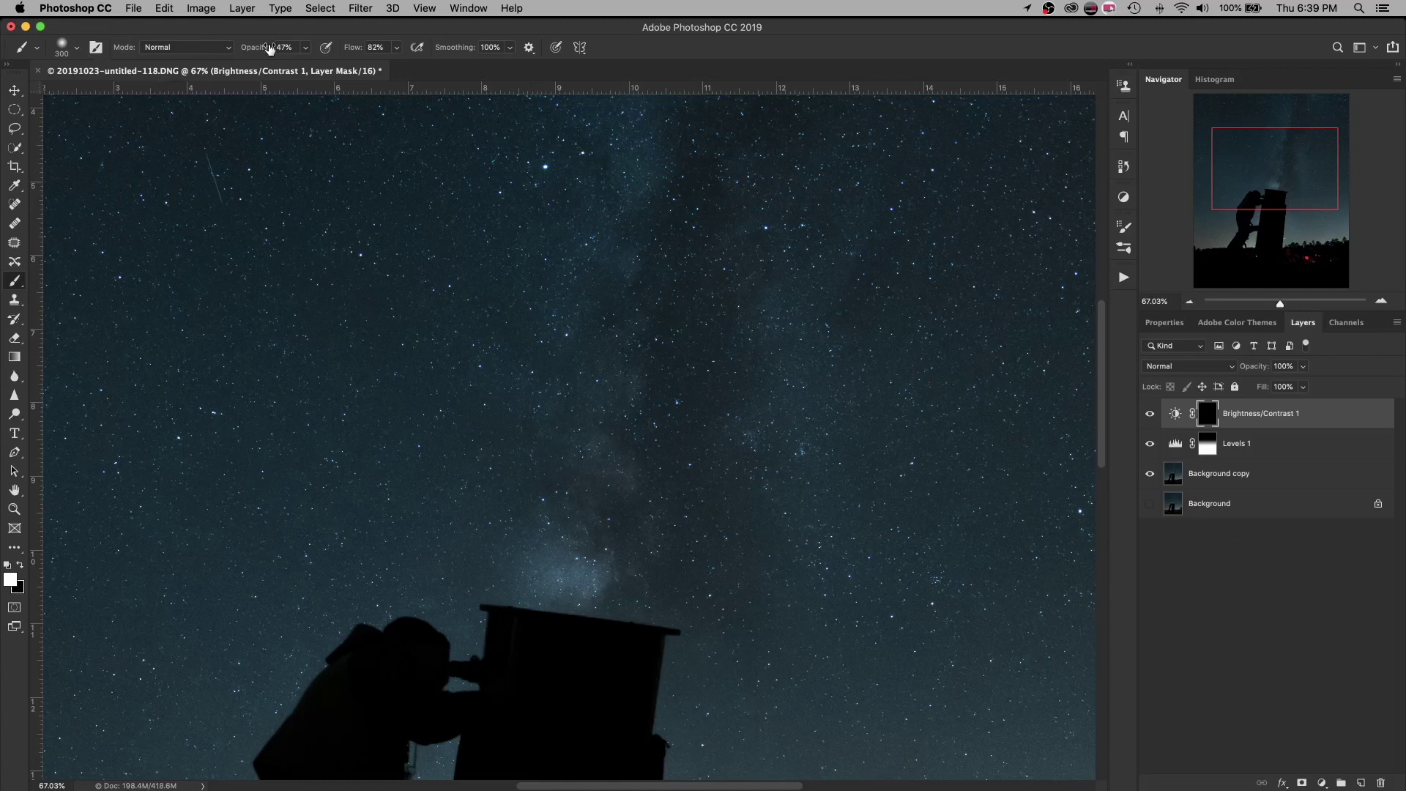
click(352, 50)
key(Return)
key(bracketleft)
key(bracketleft)
key(bracketleft)
key(bracketleft)
key(bracketleft)
key(bracketleft)
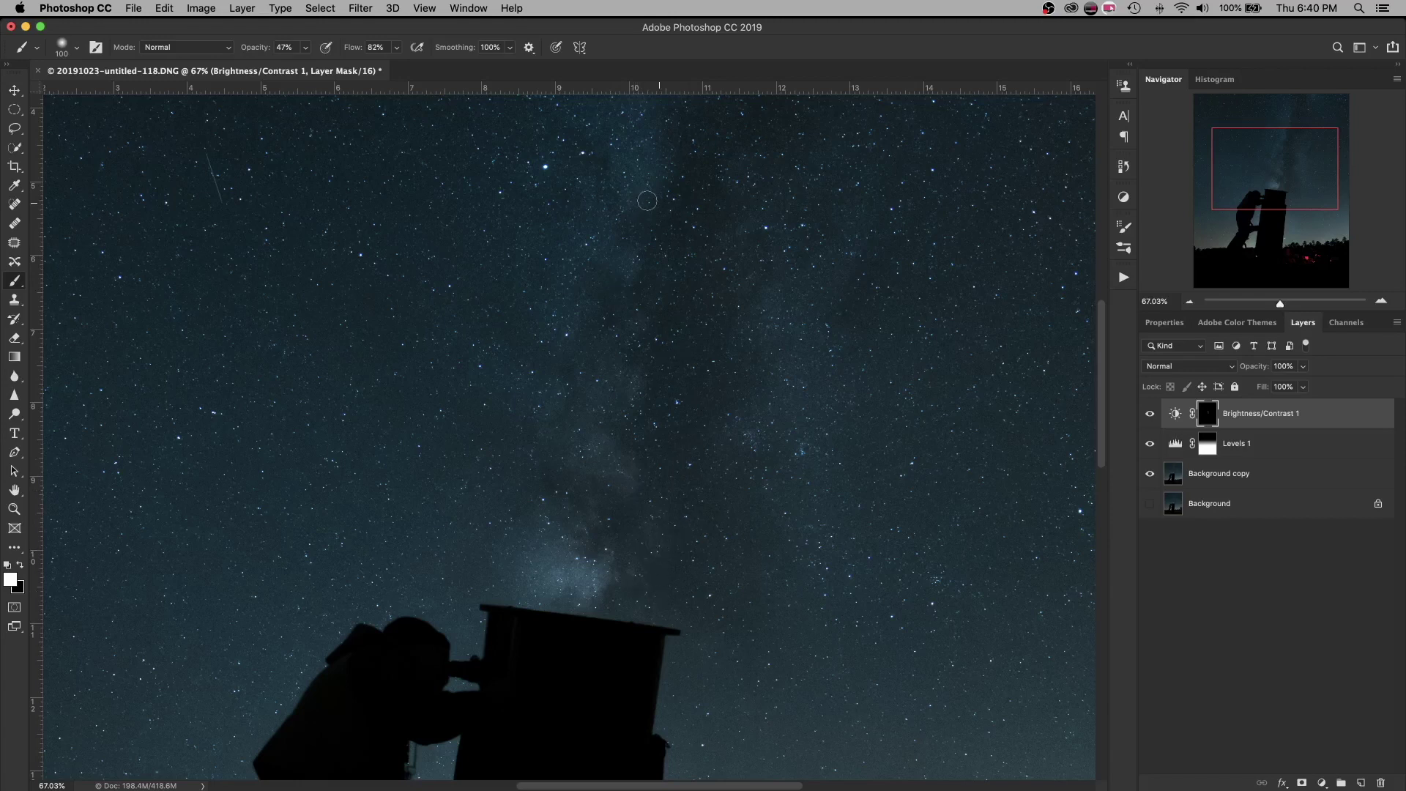
Step: Paint white on the Brightness/Contrast 1 mask along the upper Milky Way, enlarging the brush and then reducing it to 90 px
drag(1277, 166, 1288, 138)
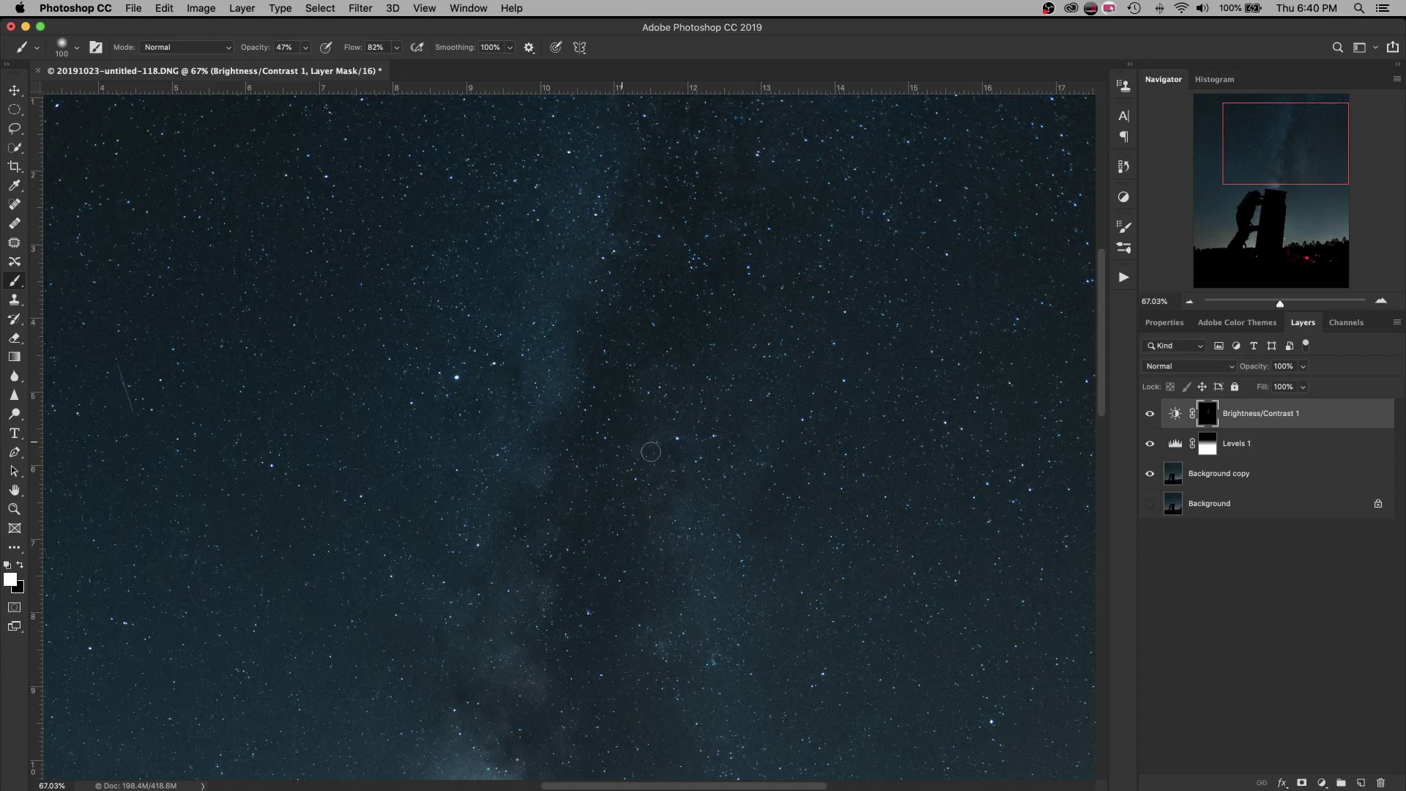
key(bracketright)
key(bracketright)
key(bracketright)
key(bracketright)
key(bracketright)
key(bracketright)
key(bracketright)
key(bracketright)
key(bracketright)
key(bracketright)
key(bracketright)
key(bracketright)
key(bracketleft)
key(bracketleft)
key(bracketleft)
key(bracketleft)
key(bracketleft)
key(bracketleft)
key(bracketleft)
key(bracketleft)
key(bracketleft)
Step: Compare the photo with and without Brightness/Contrast 1 and lower that layer's opacity to 80%
key(super+0)
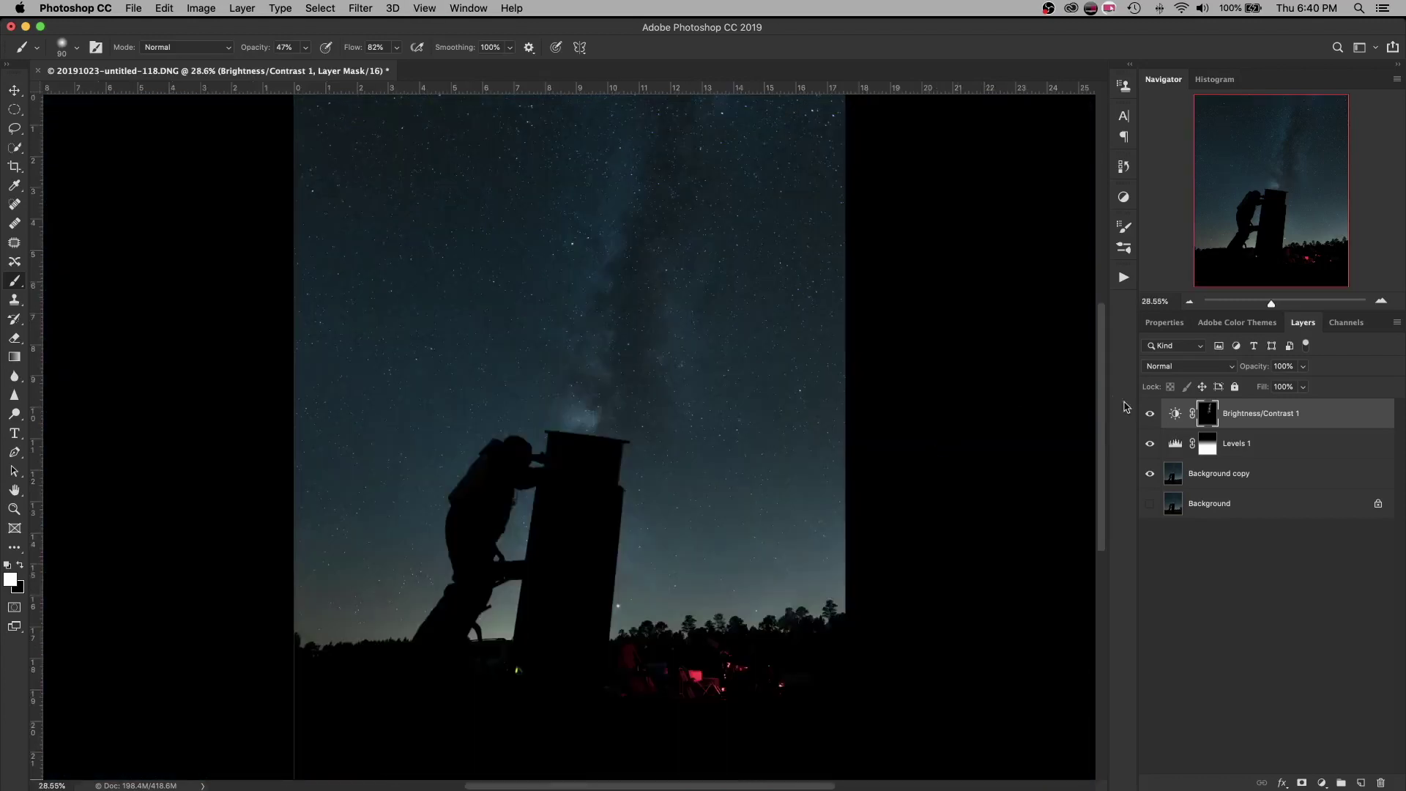
click(1149, 414)
click(1149, 414)
click(1150, 414)
click(1150, 414)
click(1149, 414)
click(1150, 414)
drag(1247, 371, 1246, 381)
click(1150, 415)
click(1150, 415)
click(1150, 415)
click(1153, 416)
drag(1246, 372, 1247, 375)
Step: Add a second Brightness/Contrast adjustment layer with brightness 53 and fill its mask with black at 100% opacity
click(1321, 783)
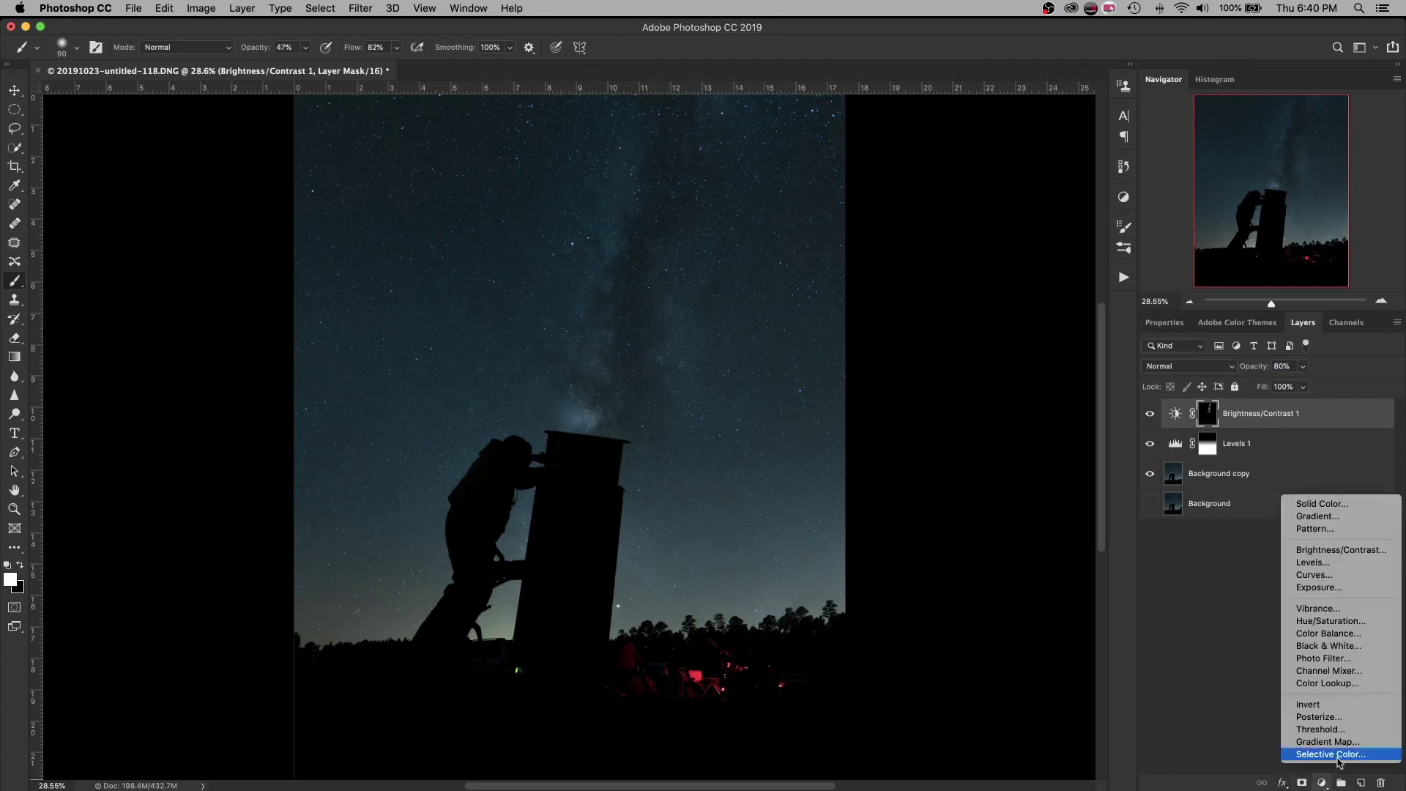
click(1316, 555)
drag(1267, 411, 1310, 414)
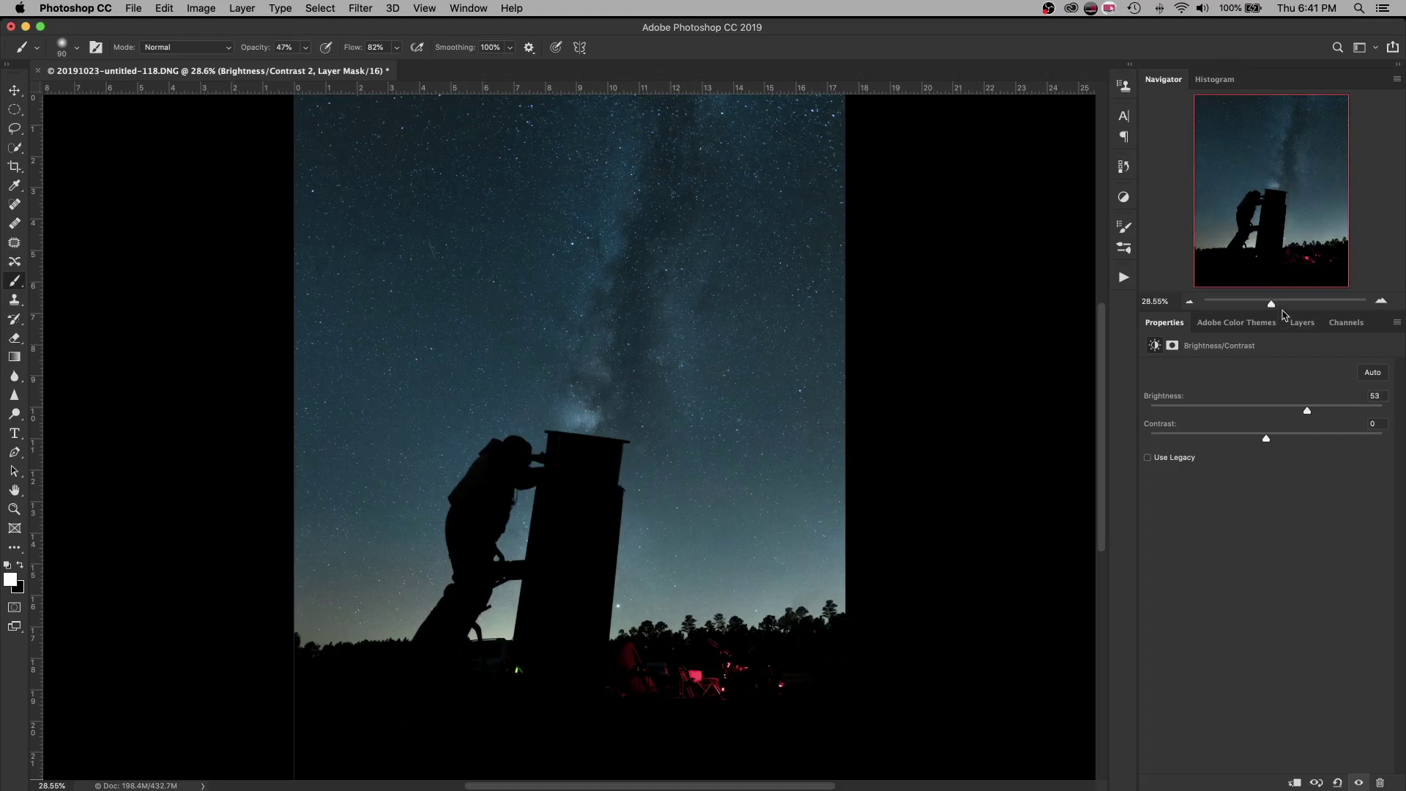
click(1298, 326)
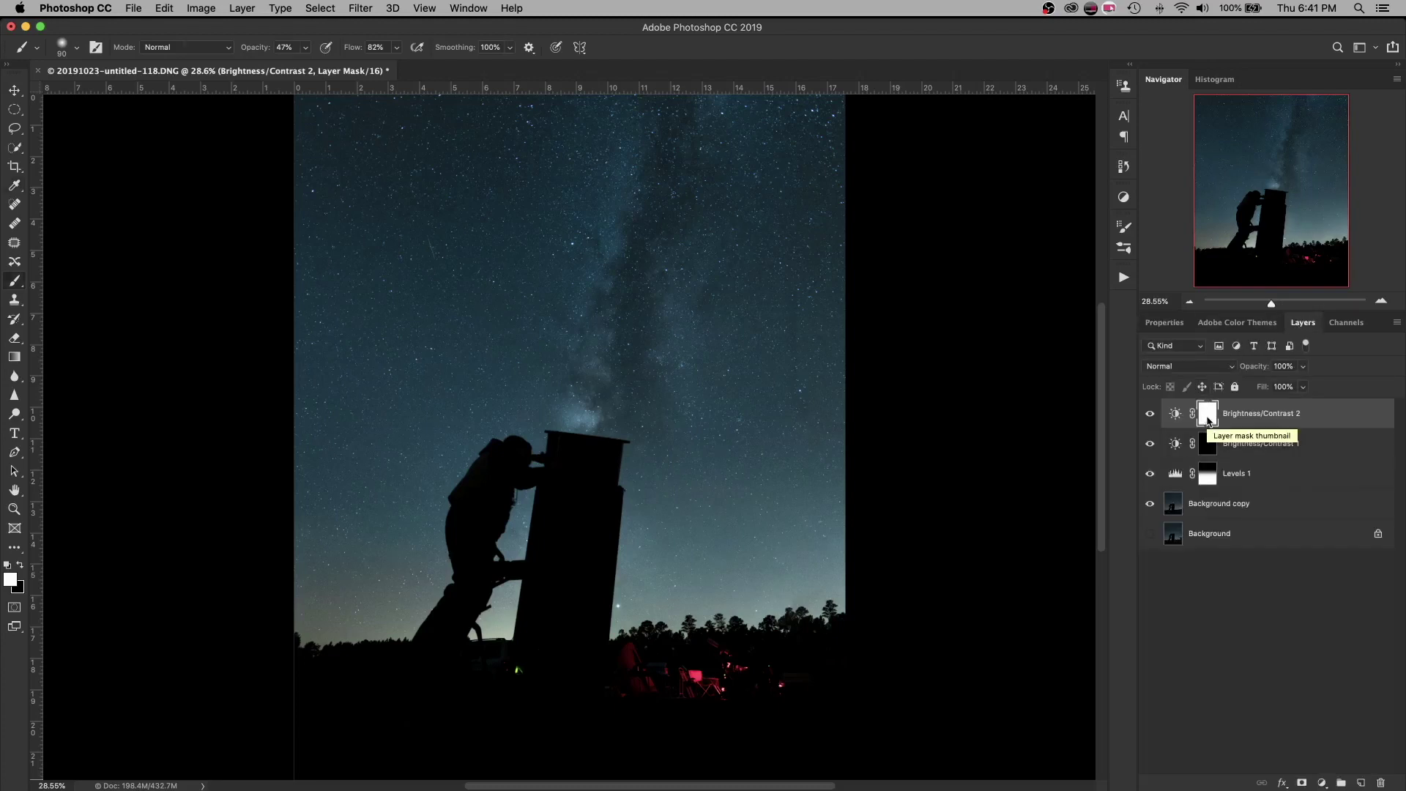
key(shift+BackSpace)
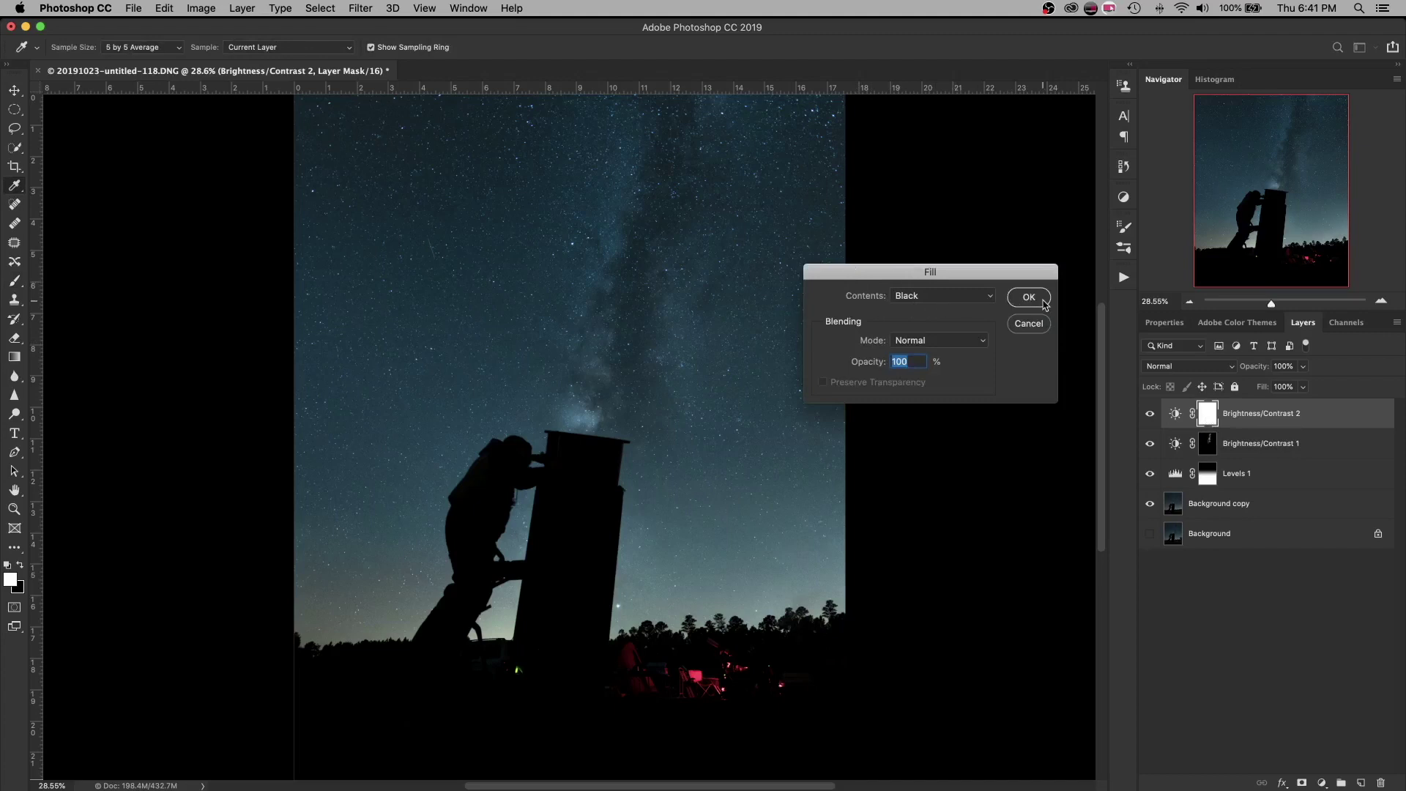
click(1045, 304)
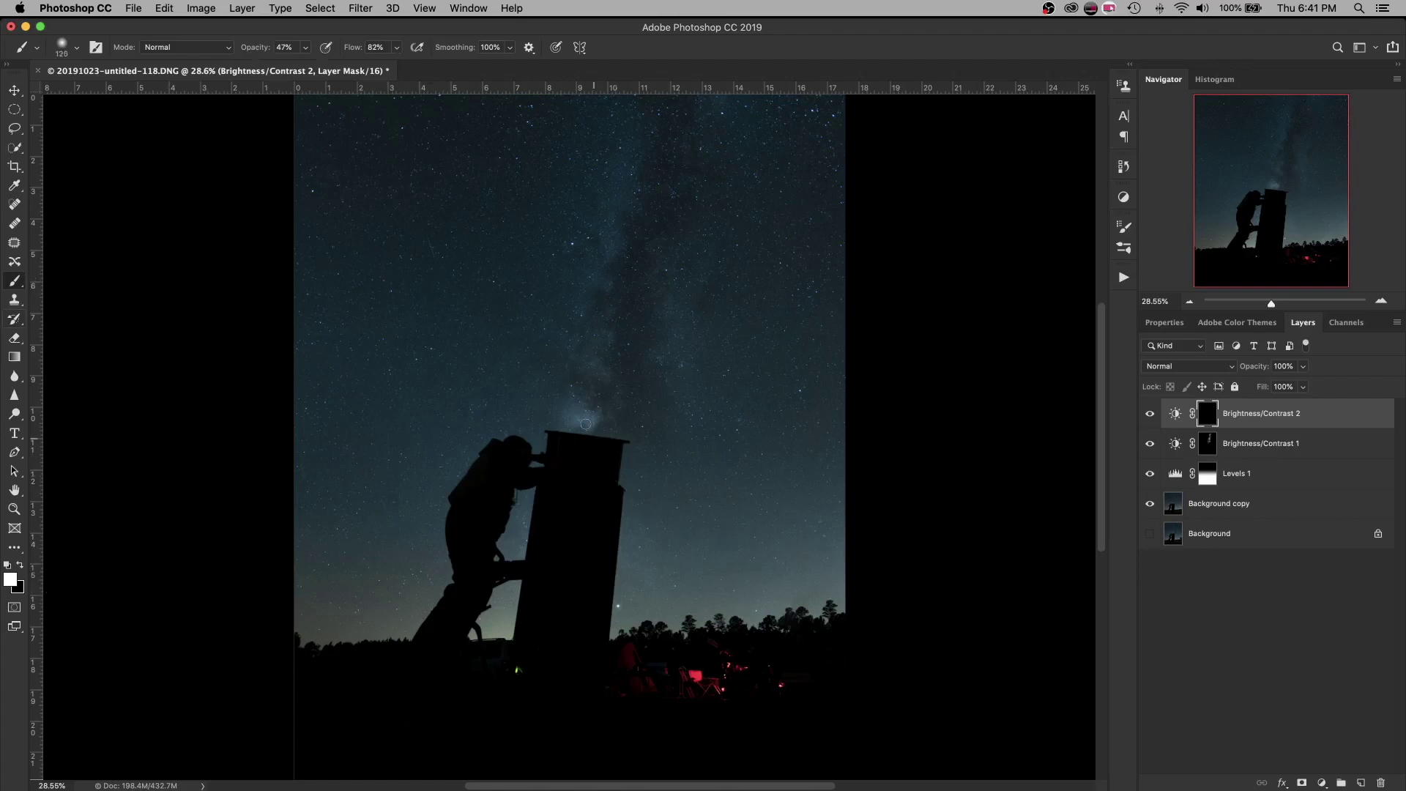
Step: Paint white on the Brightness/Contrast 2 mask along the Milky Way, enlarging the brush and lowering its opacity to 27%
drag(577, 412, 594, 372)
key(bracketright)
key(bracketright)
key(bracketright)
key(bracketright)
mouse_move(257, 52)
mouse_down()
mouse_move(245, 55)
mouse_move(260, 56)
mouse_up()
mouse_move(601, 337)
mouse_down()
mouse_move(588, 288)
mouse_move(606, 198)
mouse_up()
mouse_move(708, 432)
mouse_down()
mouse_move(708, 587)
mouse_move(633, 540)
mouse_move(622, 450)
mouse_move(813, 427)
mouse_up()
Step: Refine the Brightness/Contrast 2 mask just above the telescope with white and then black, and compare the layer hidden and shown
scroll(1102, 324, up, 3)
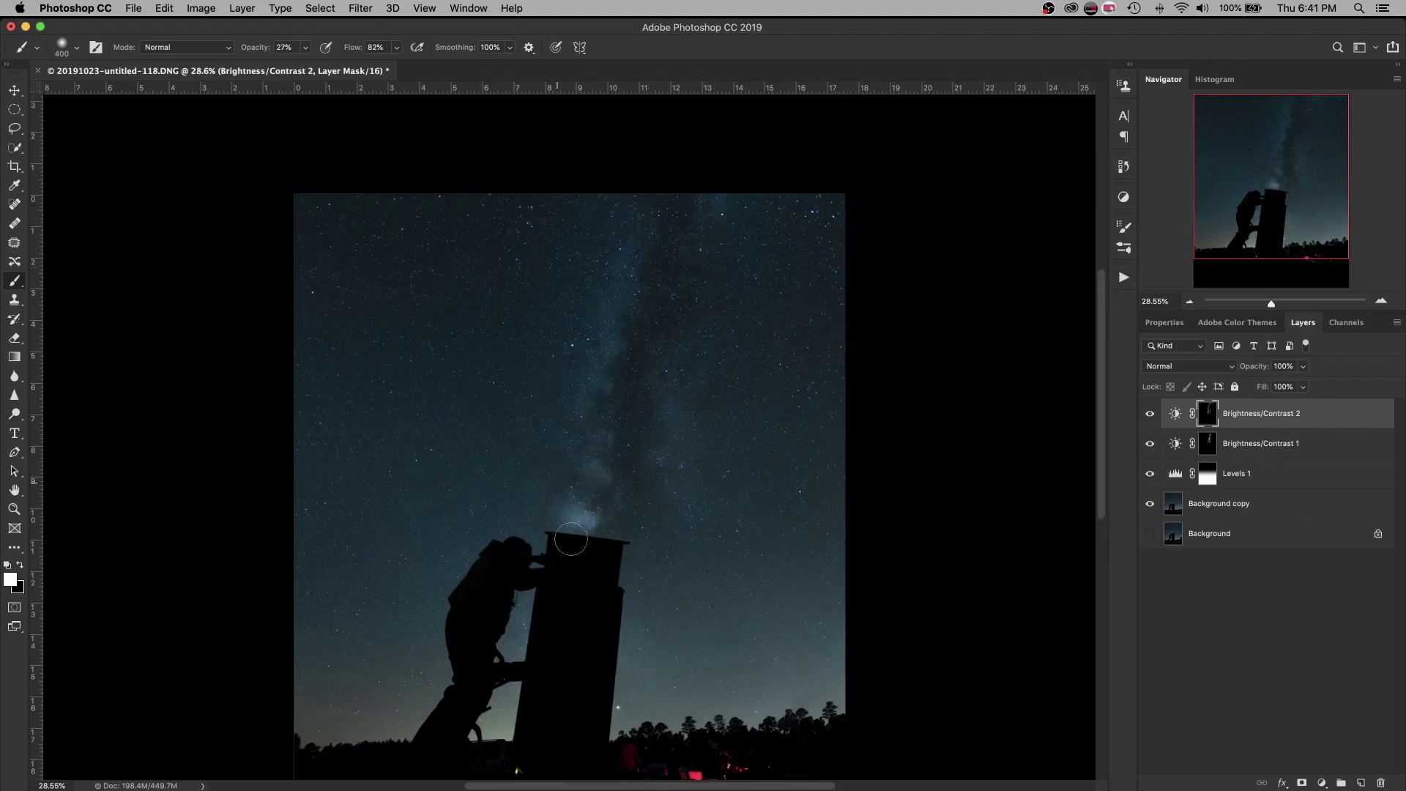
mouse_move(581, 525)
mouse_down()
mouse_move(591, 476)
mouse_move(591, 498)
mouse_move(571, 507)
mouse_up()
click(19, 567)
mouse_move(577, 513)
mouse_down()
mouse_move(524, 515)
mouse_move(578, 514)
mouse_up()
click(1149, 415)
click(1149, 415)
click(1149, 415)
click(1150, 416)
Step: Apply a Gaussian Blur with a 12-pixel radius to the Brightness/Contrast 2 mask and compare the layer hidden and shown
right_click(1208, 415)
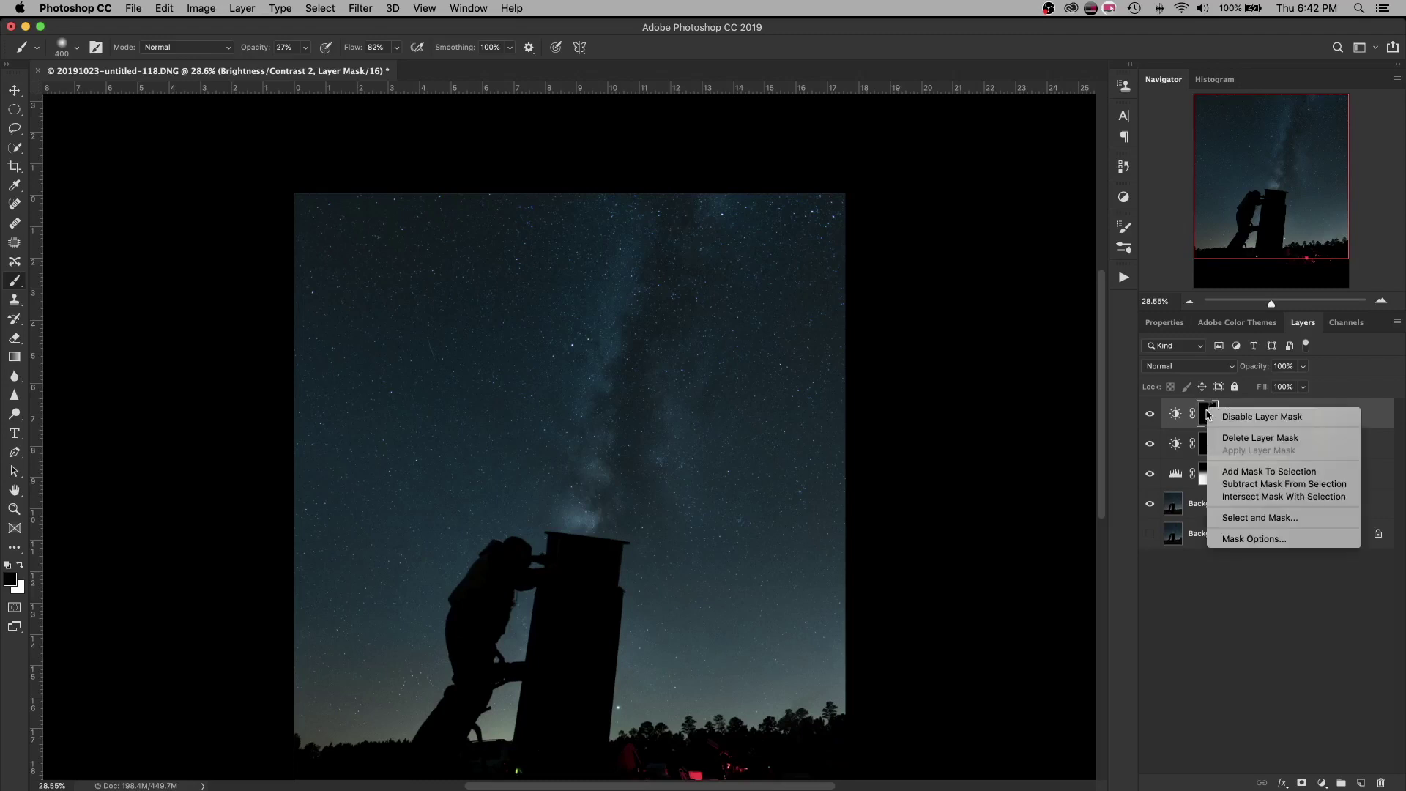
click(1205, 421)
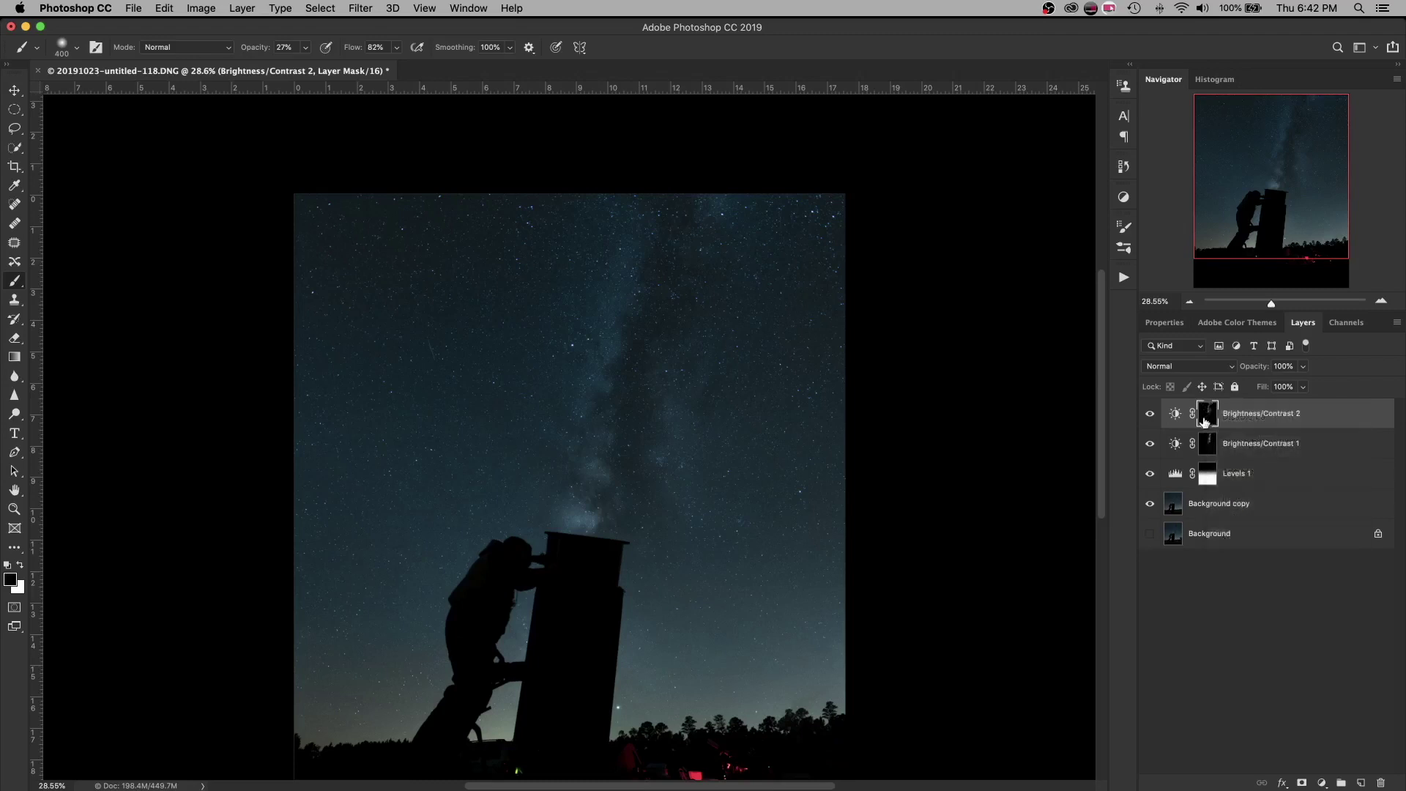
click(362, 9)
mouse_move(377, 198)
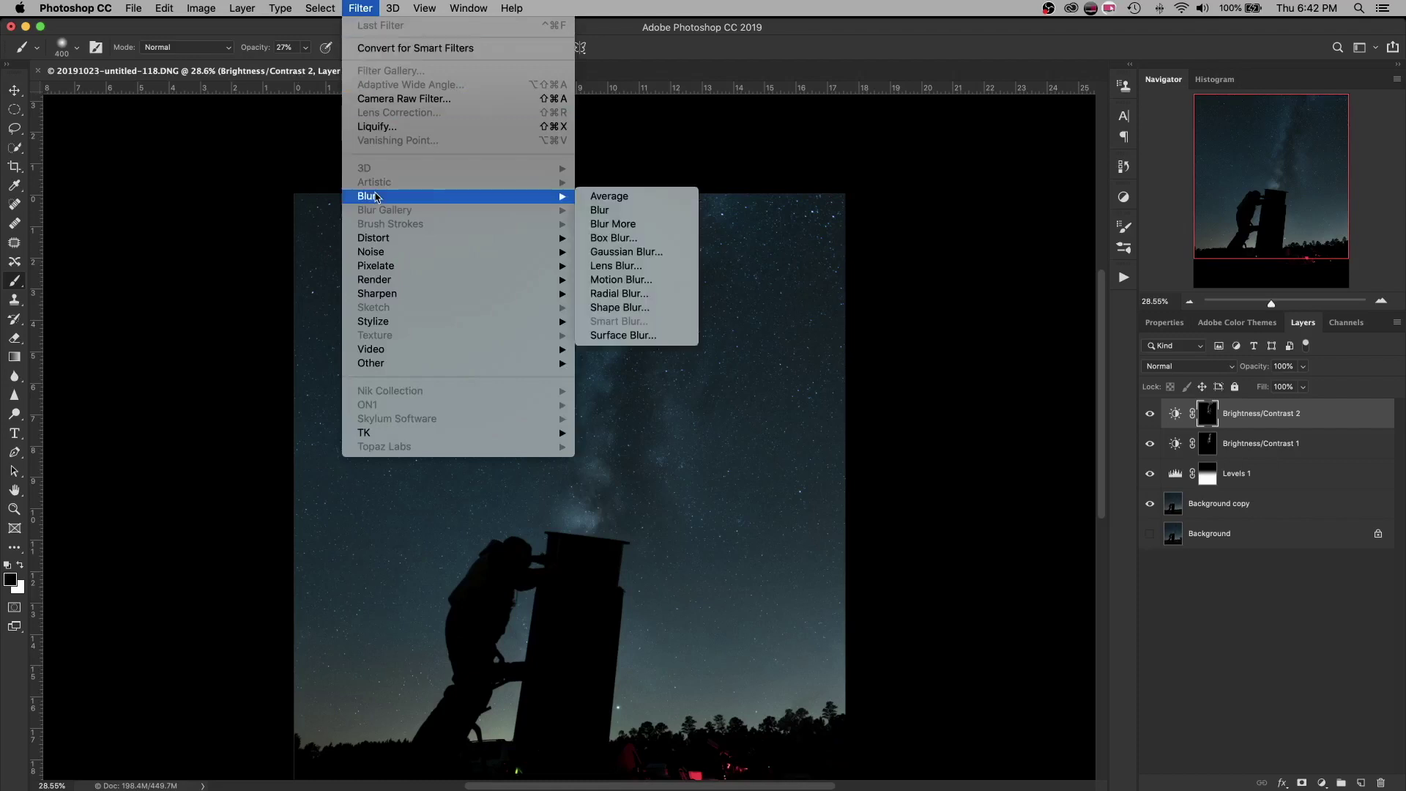
click(621, 252)
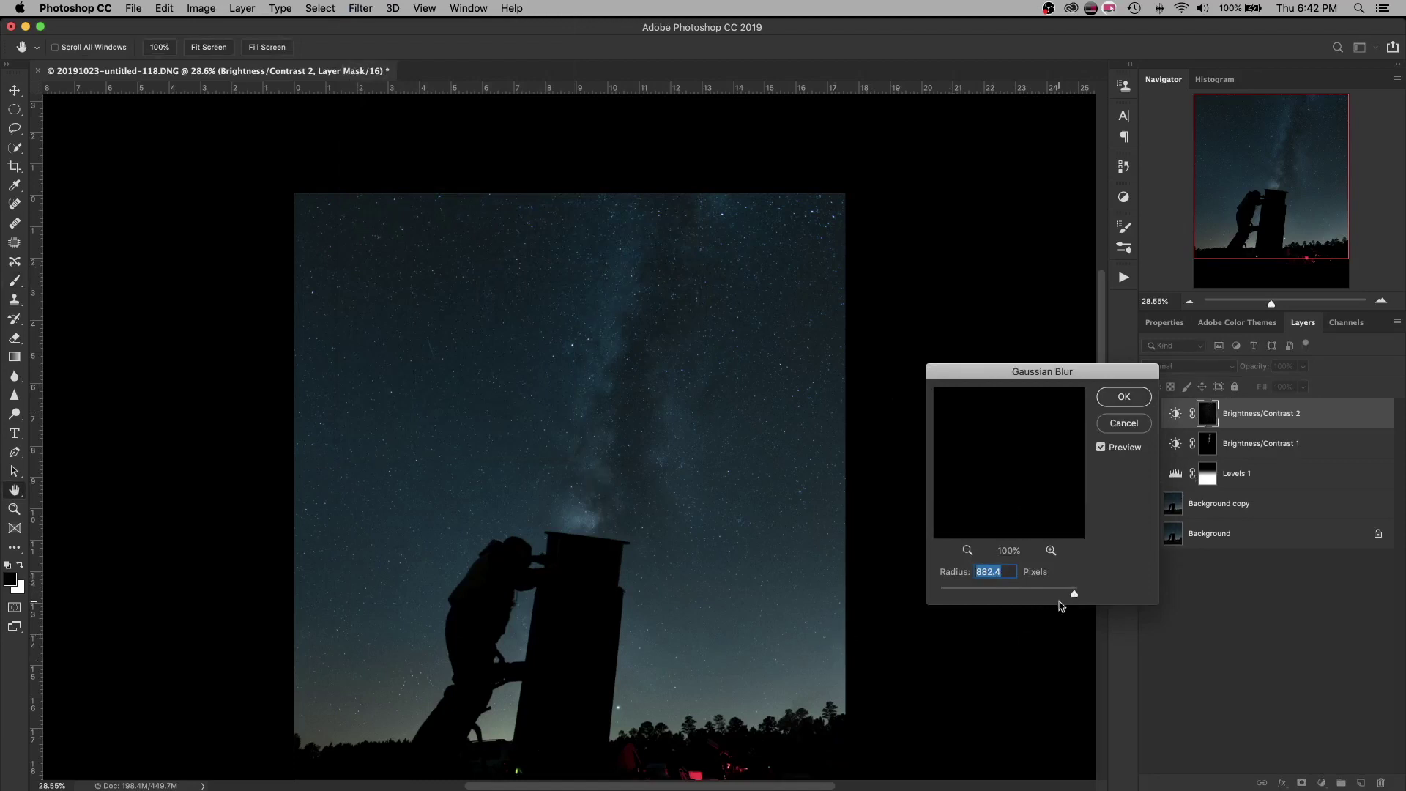
drag(1074, 595, 973, 598)
click(968, 551)
click(968, 551)
click(967, 551)
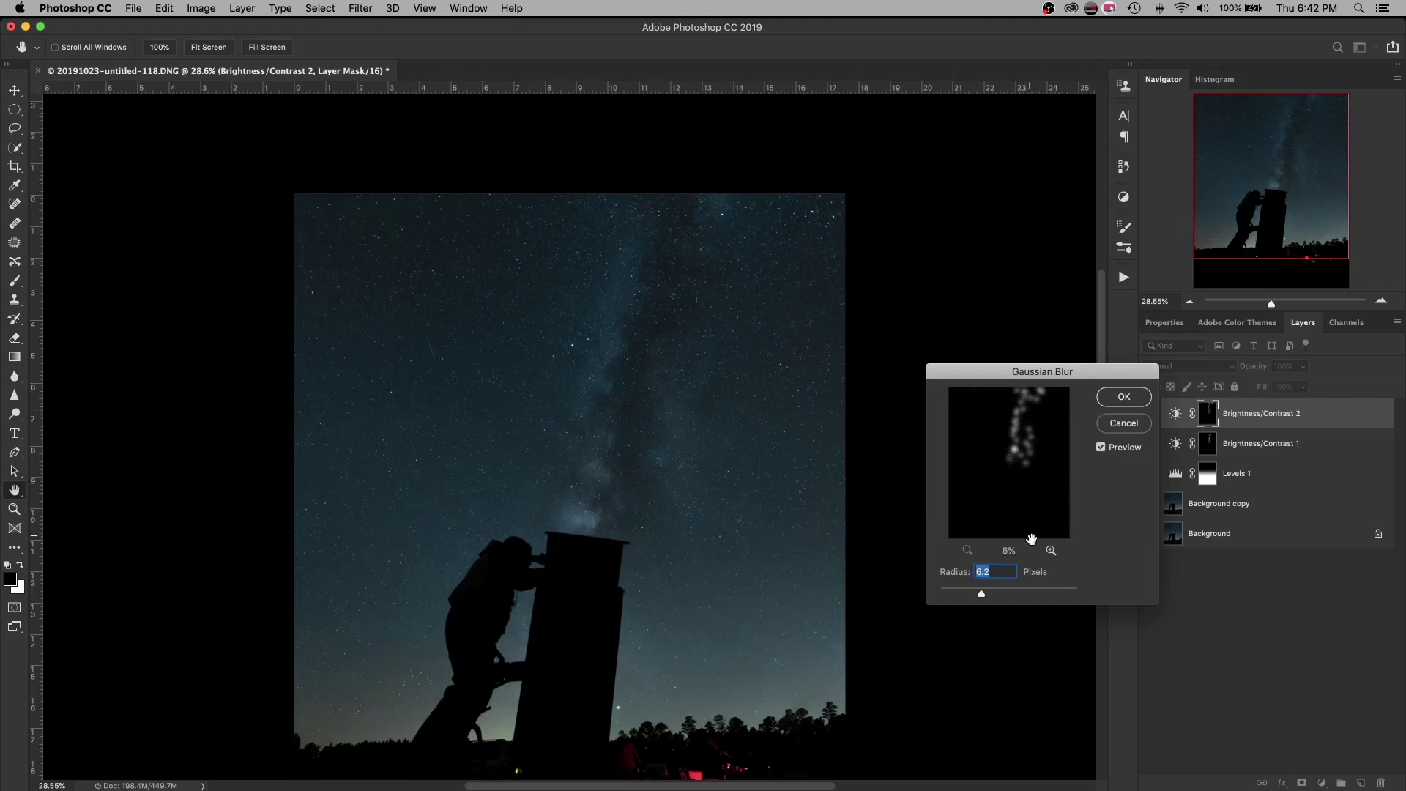
click(1050, 551)
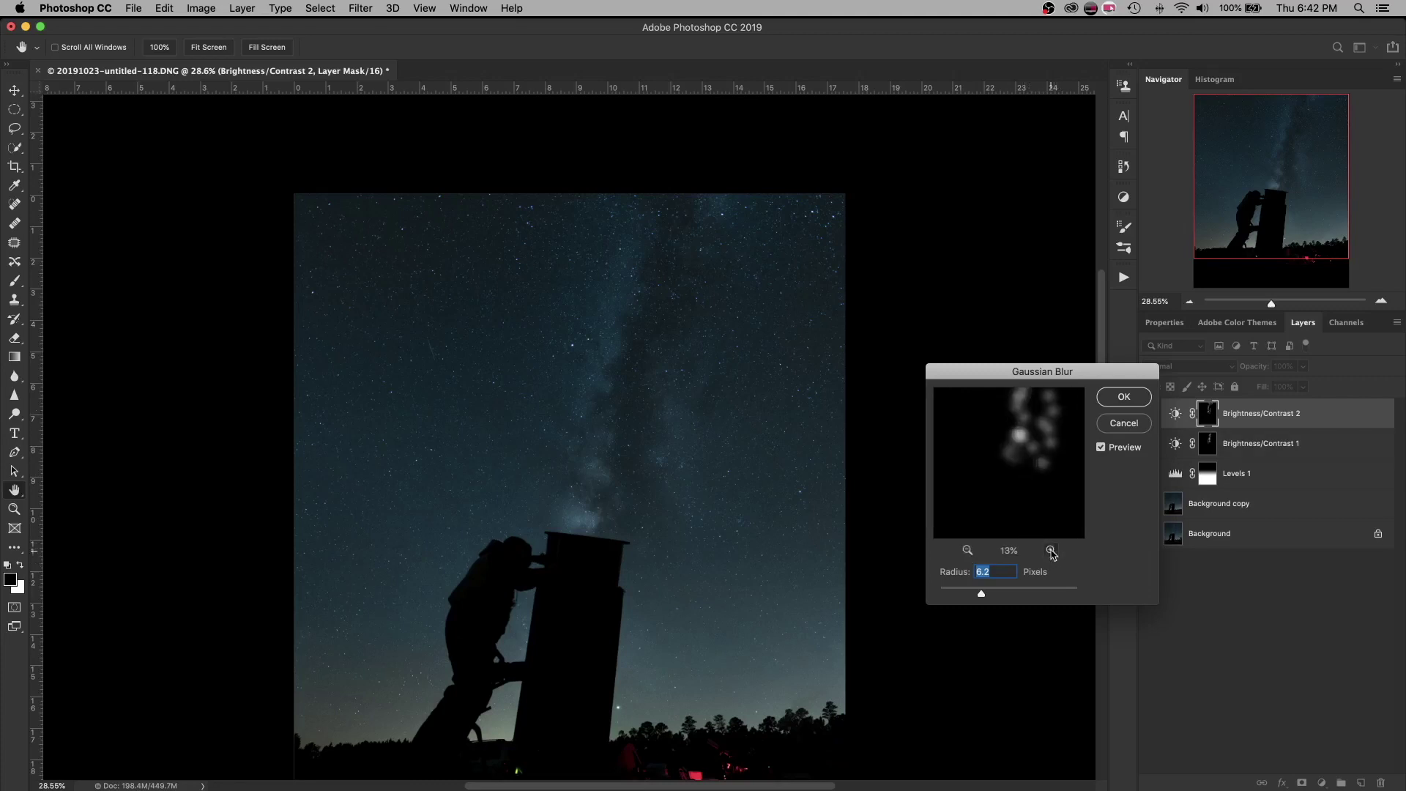
click(1051, 550)
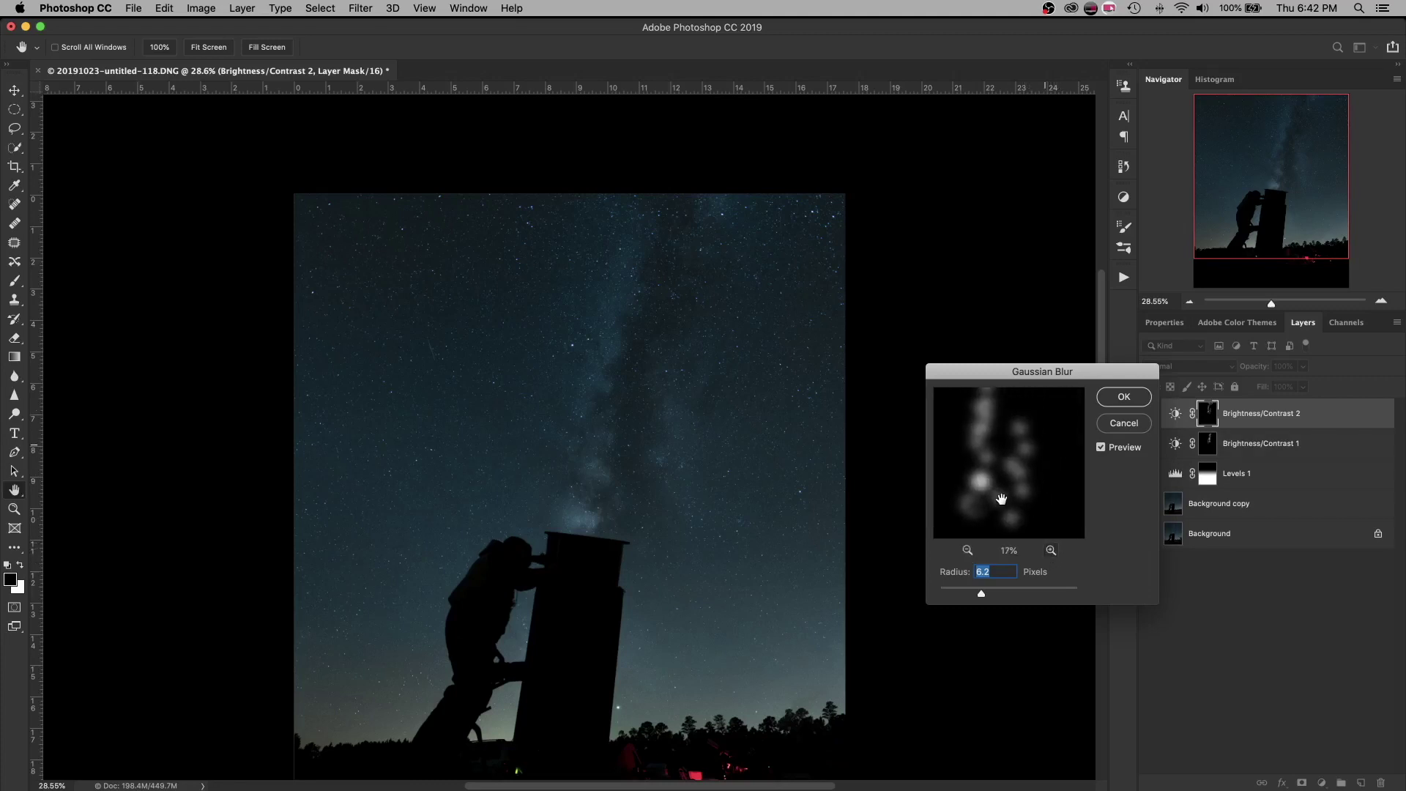
click(1051, 551)
drag(982, 593, 940, 598)
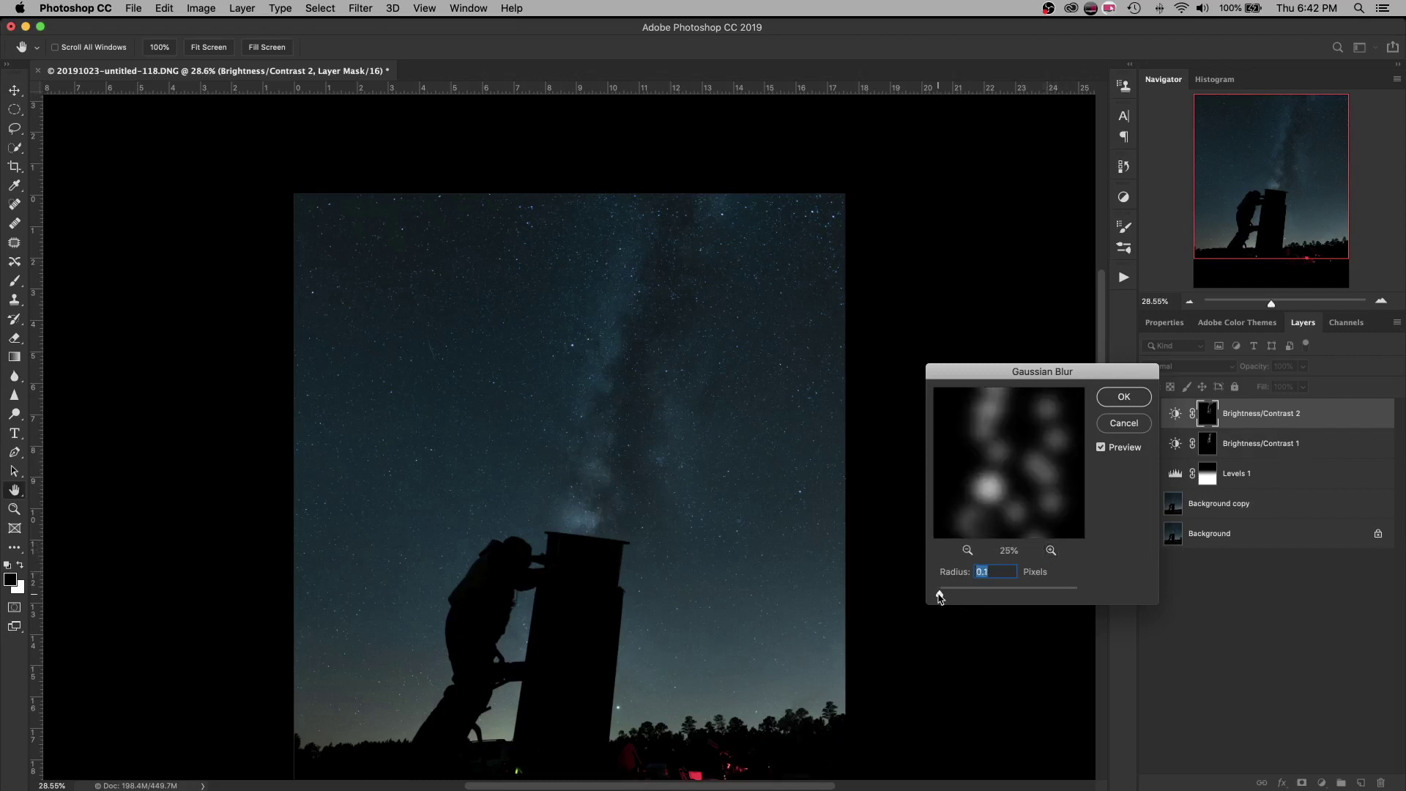
drag(941, 597, 996, 595)
click(1120, 399)
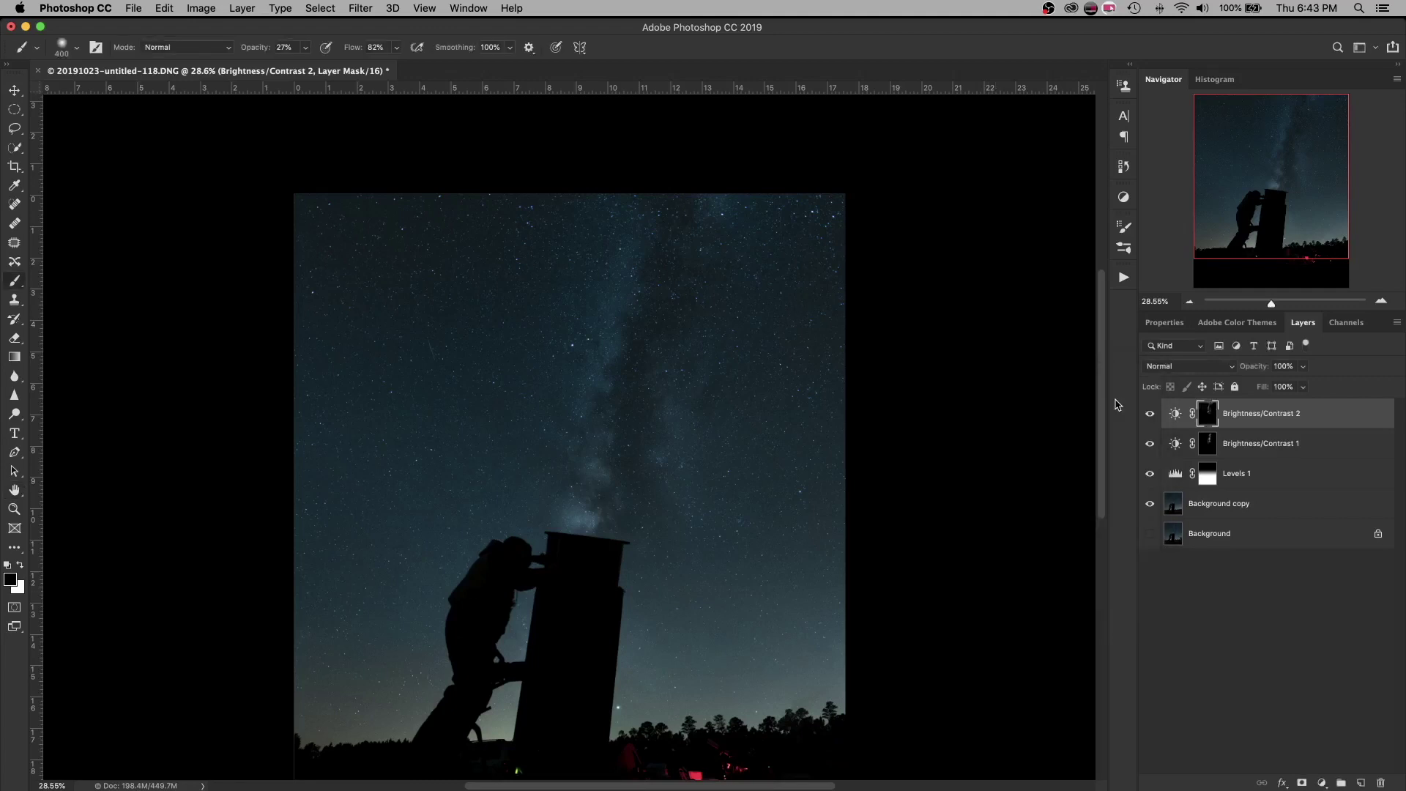
click(1153, 419)
click(1153, 419)
Step: Add a Hue/Saturation adjustment layer, target the green light near the telescope's base, and reduce the Greens saturation
key(super+0)
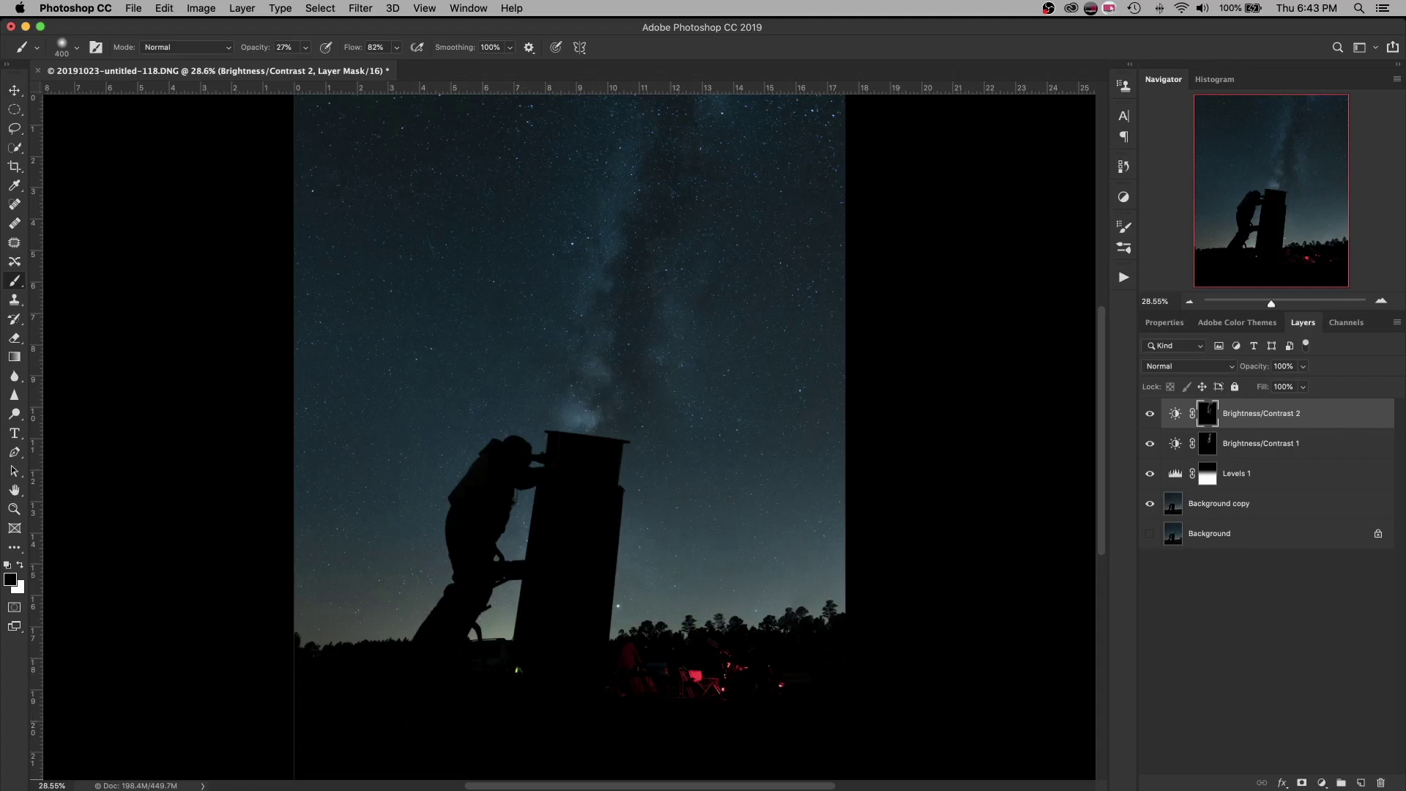
click(1319, 784)
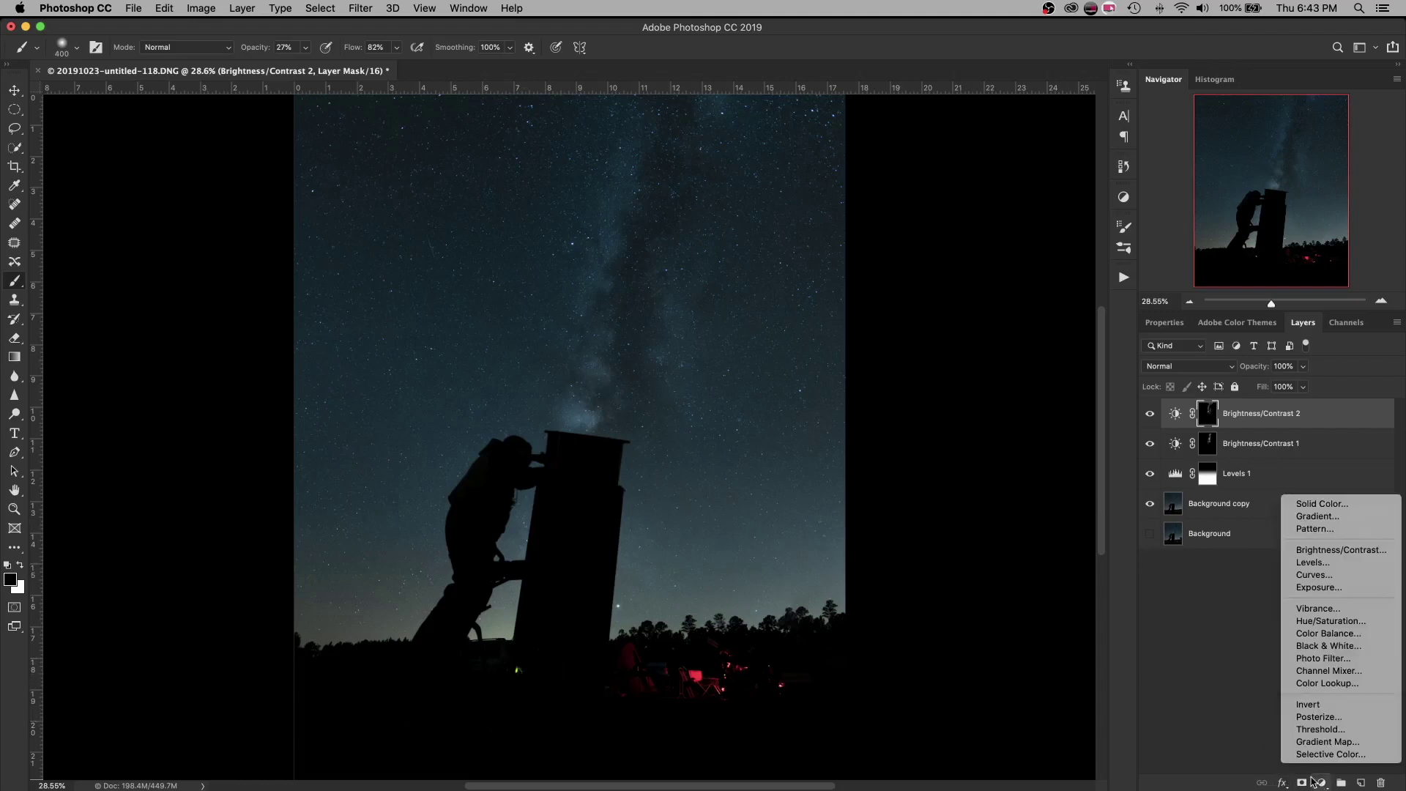
click(1328, 624)
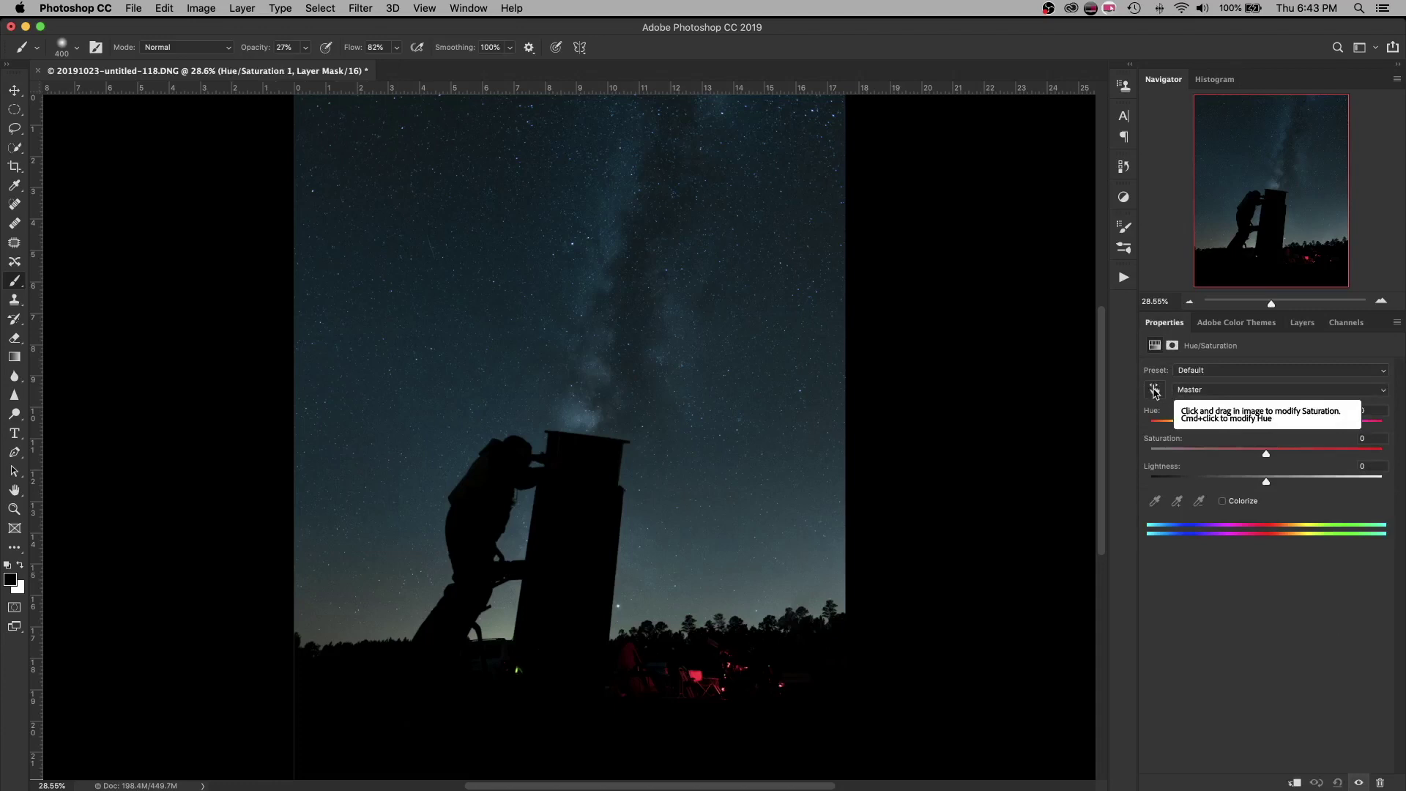
click(1155, 391)
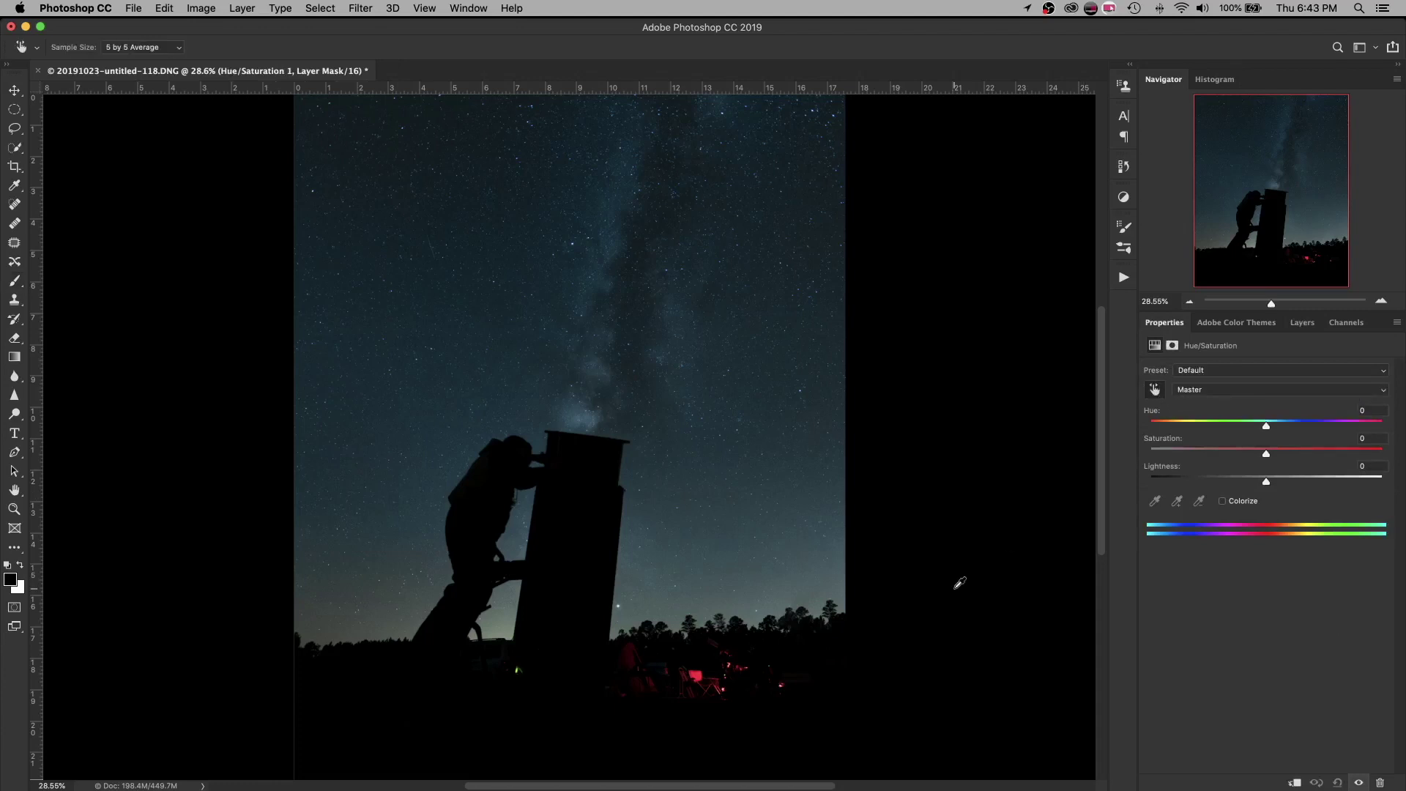
click(519, 668)
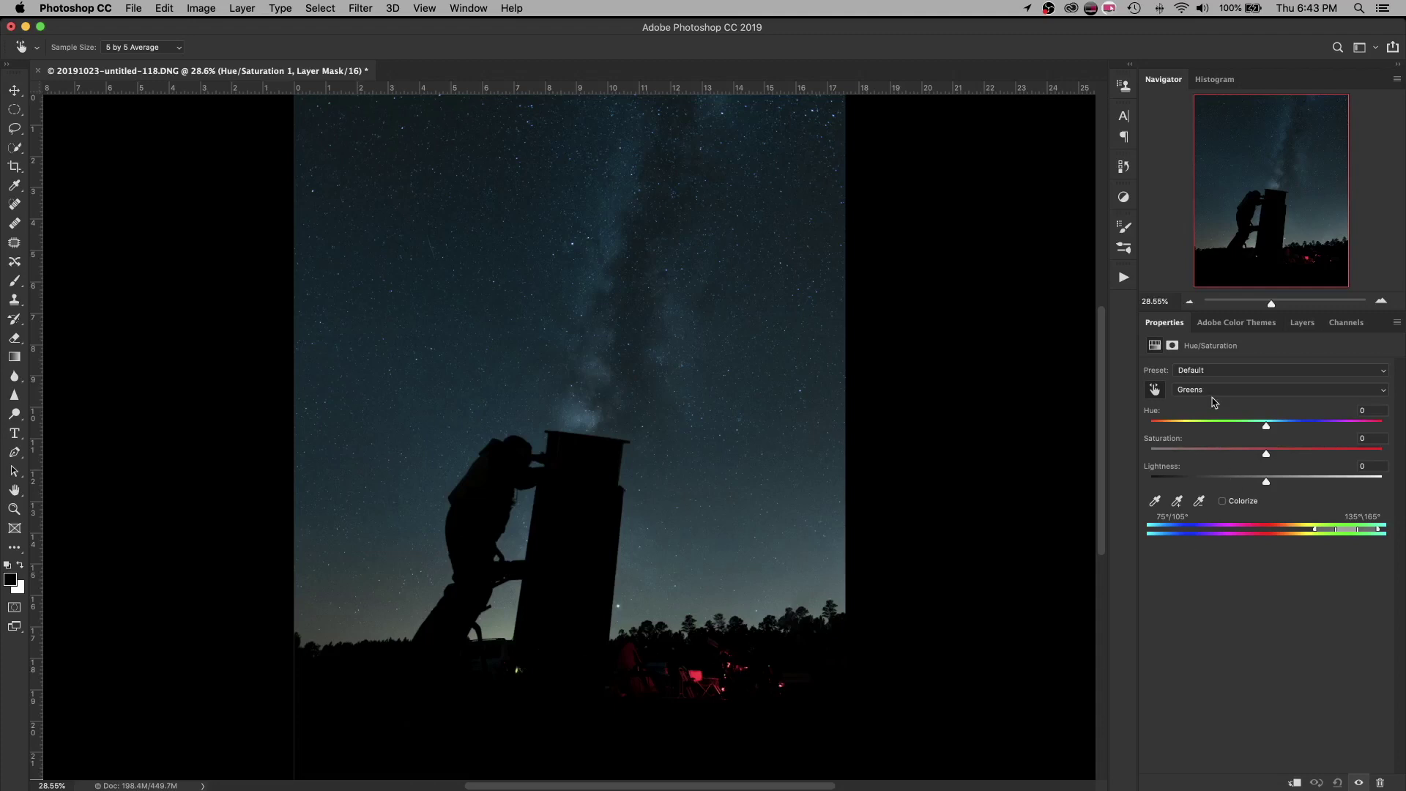
drag(1266, 457, 1265, 458)
drag(1255, 458, 1231, 489)
drag(1255, 457, 1248, 458)
click(1302, 322)
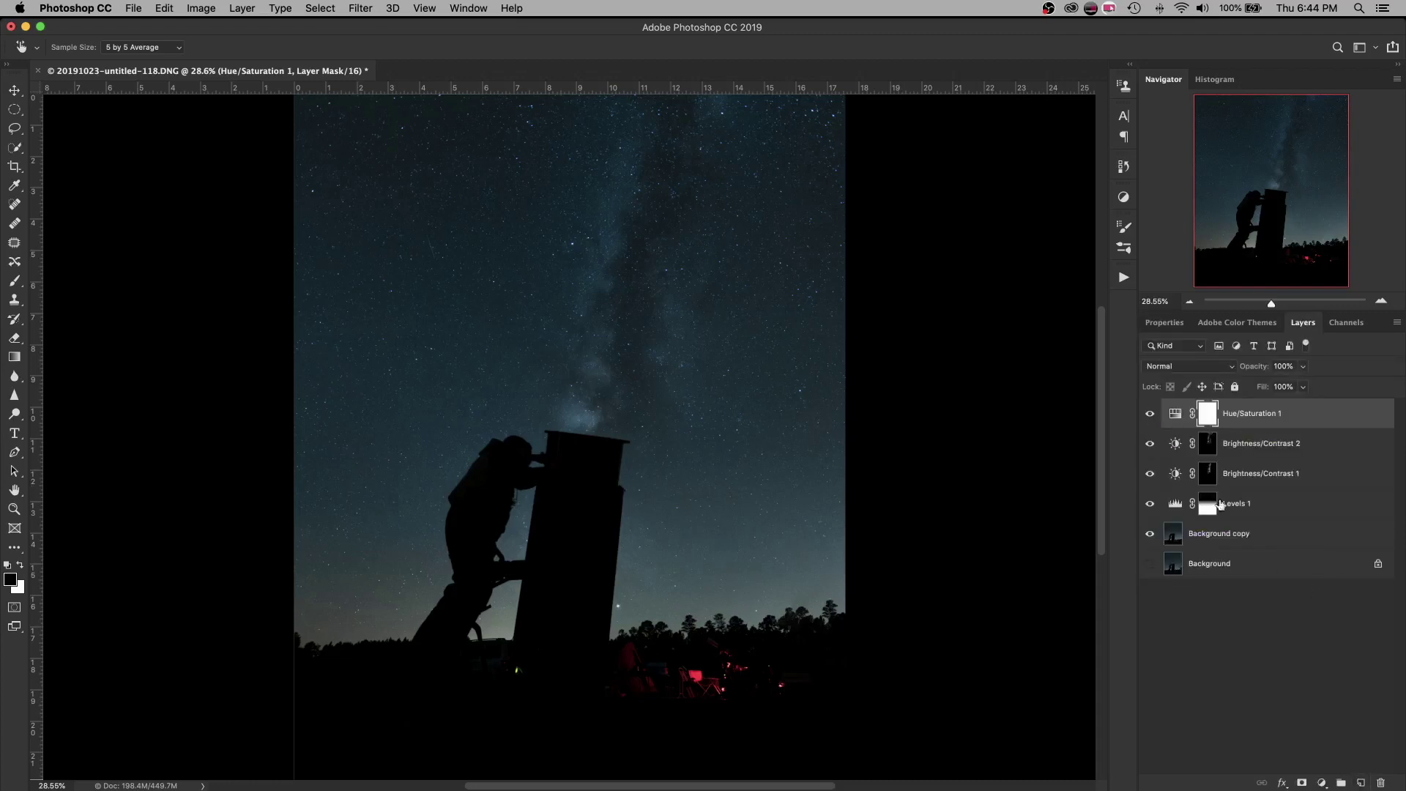
Step: Compare the original Background layer alone with the full edited layer stack several times
click(1149, 564)
alt+click(1149, 565)
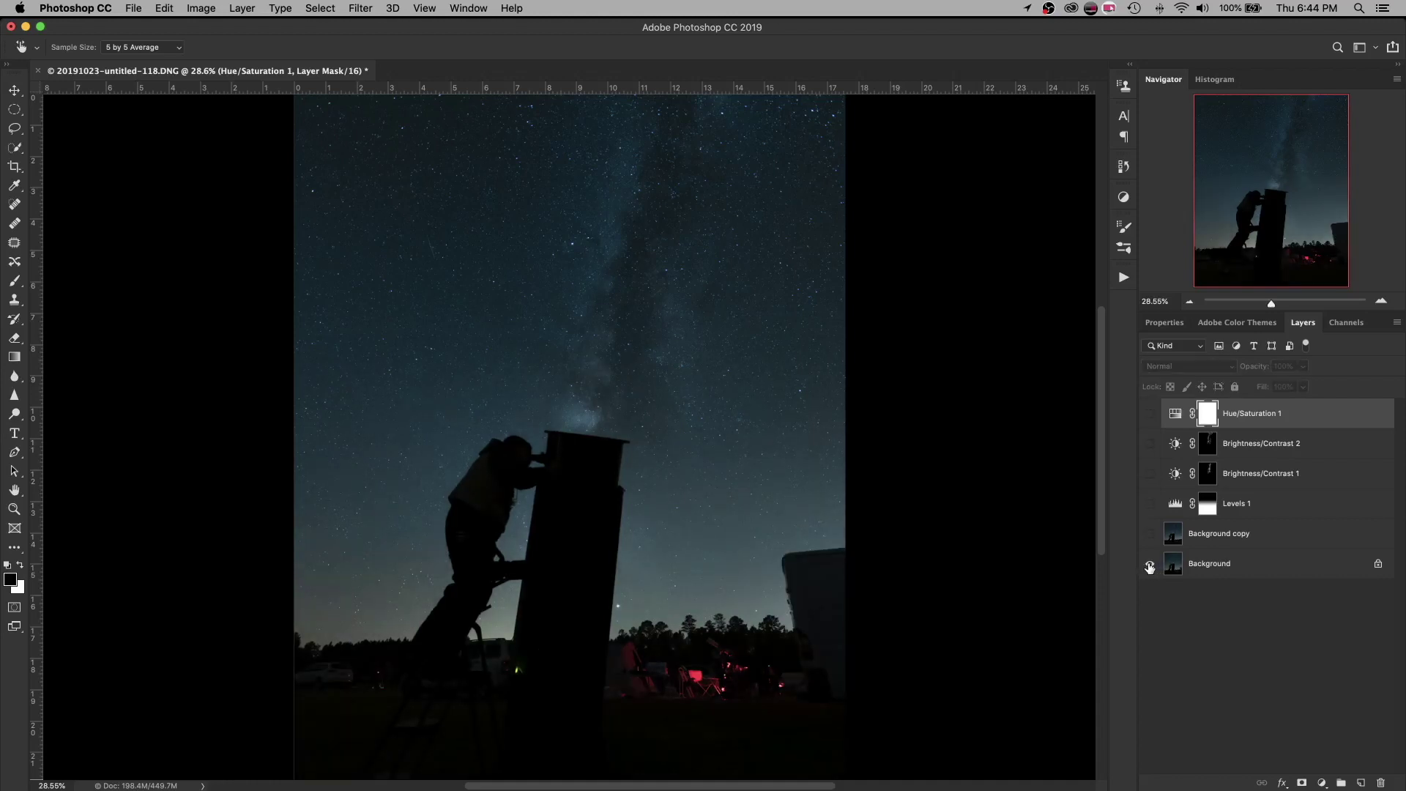
alt+click(1149, 565)
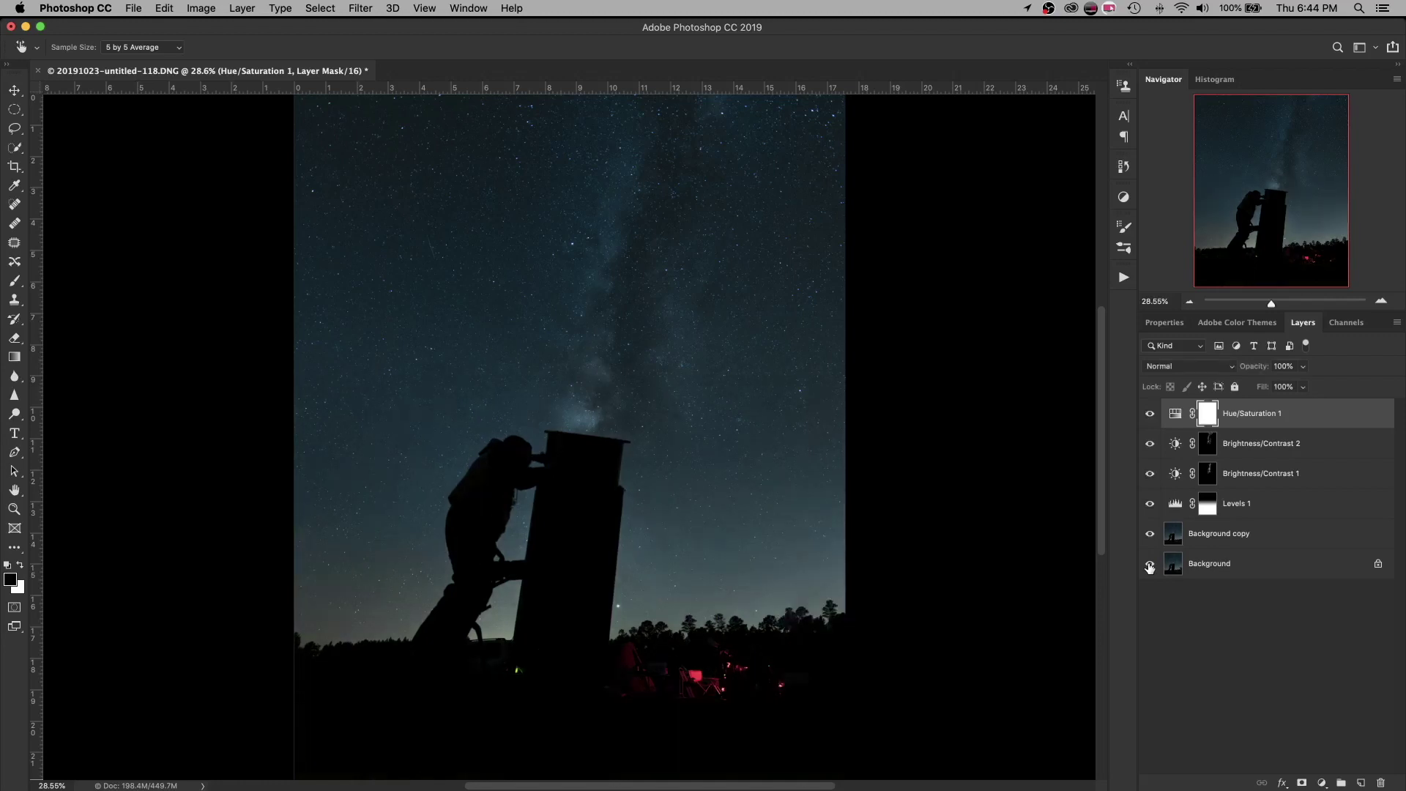
alt+click(1149, 565)
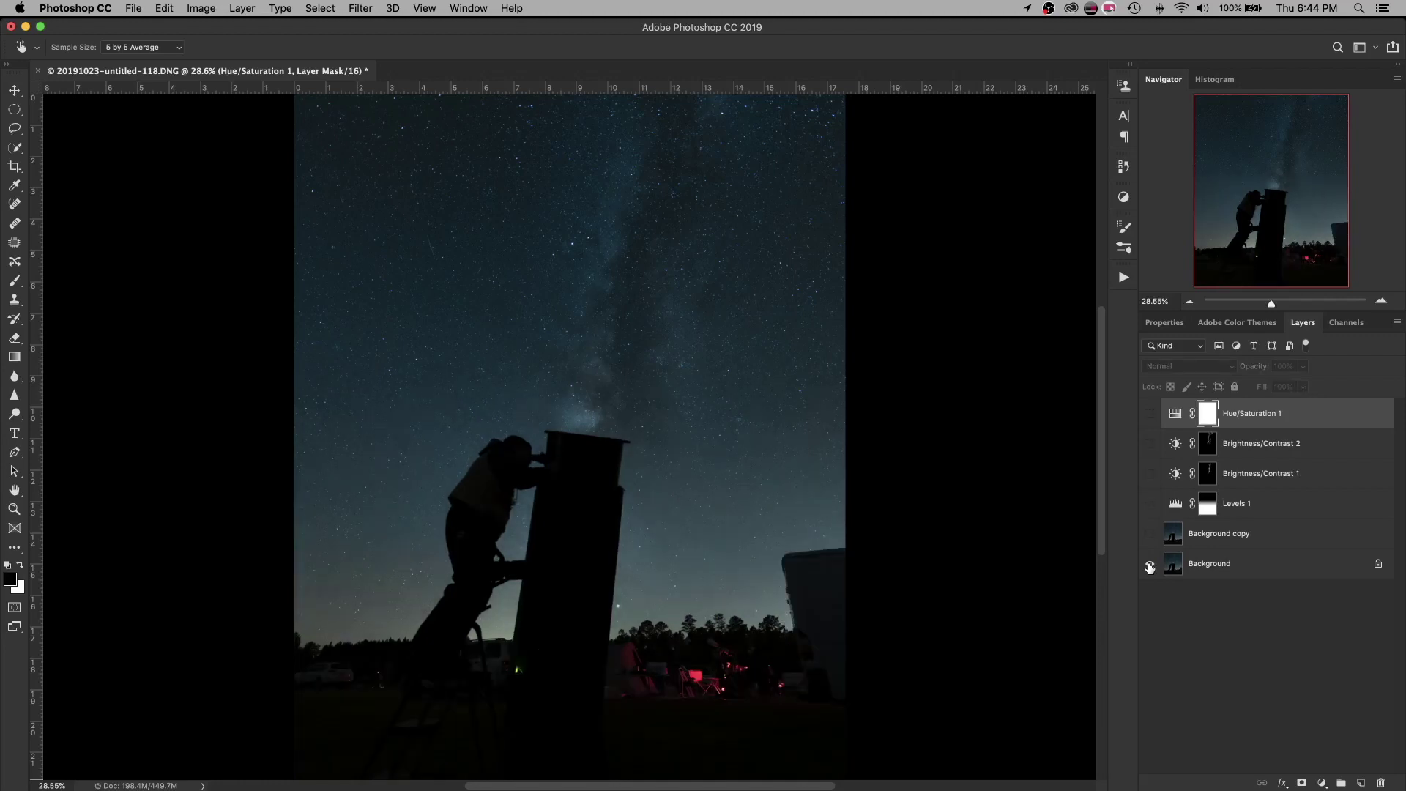
alt+click(1149, 565)
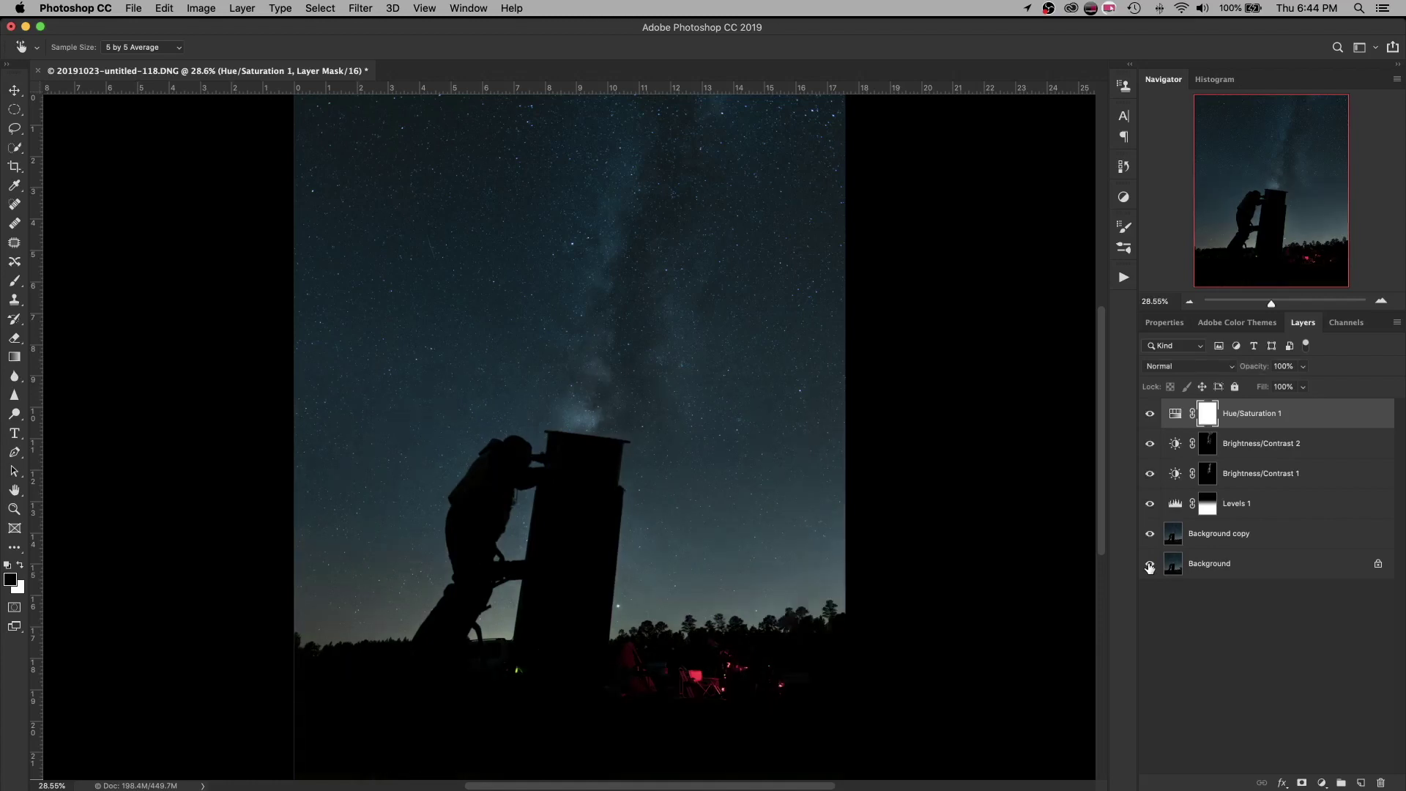
alt+click(1149, 565)
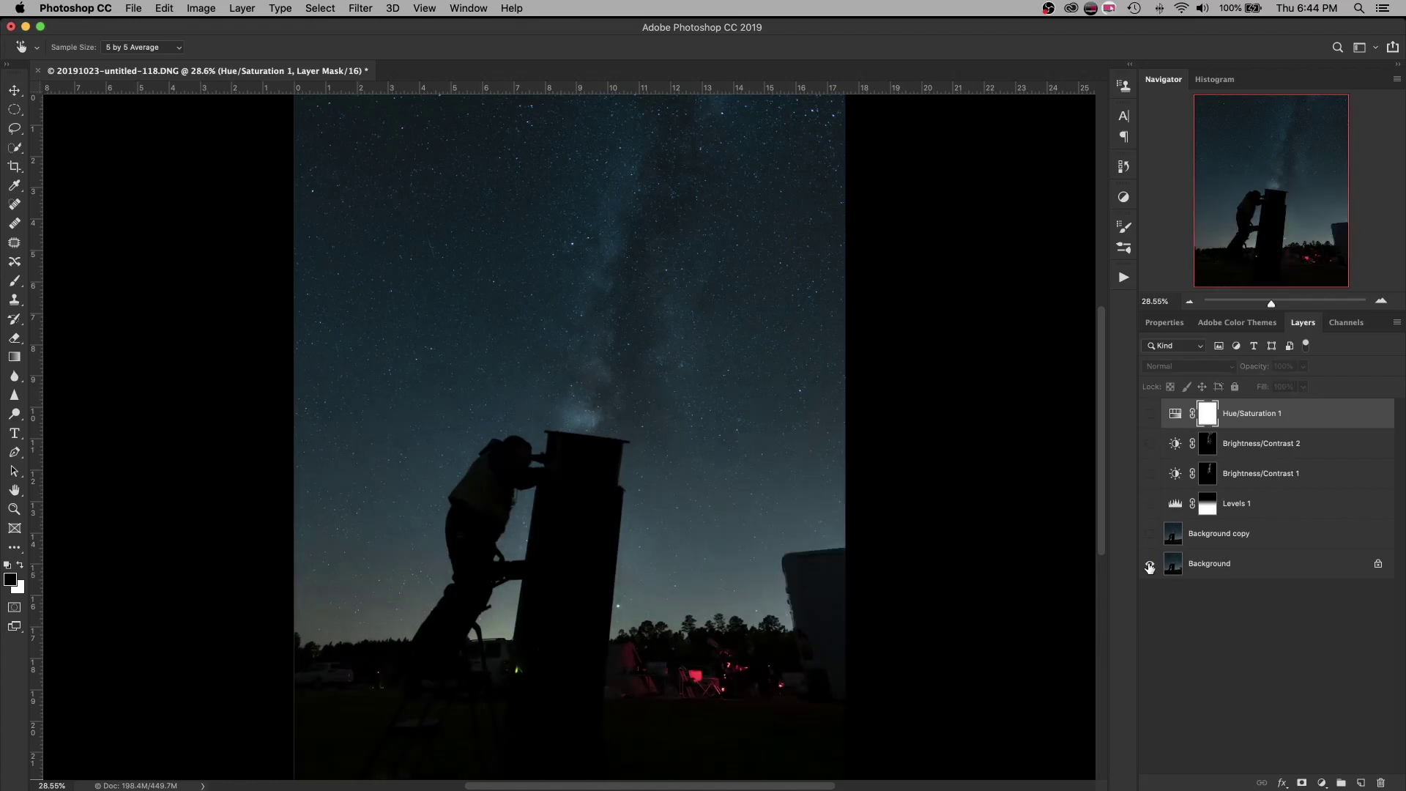
alt+click(1149, 565)
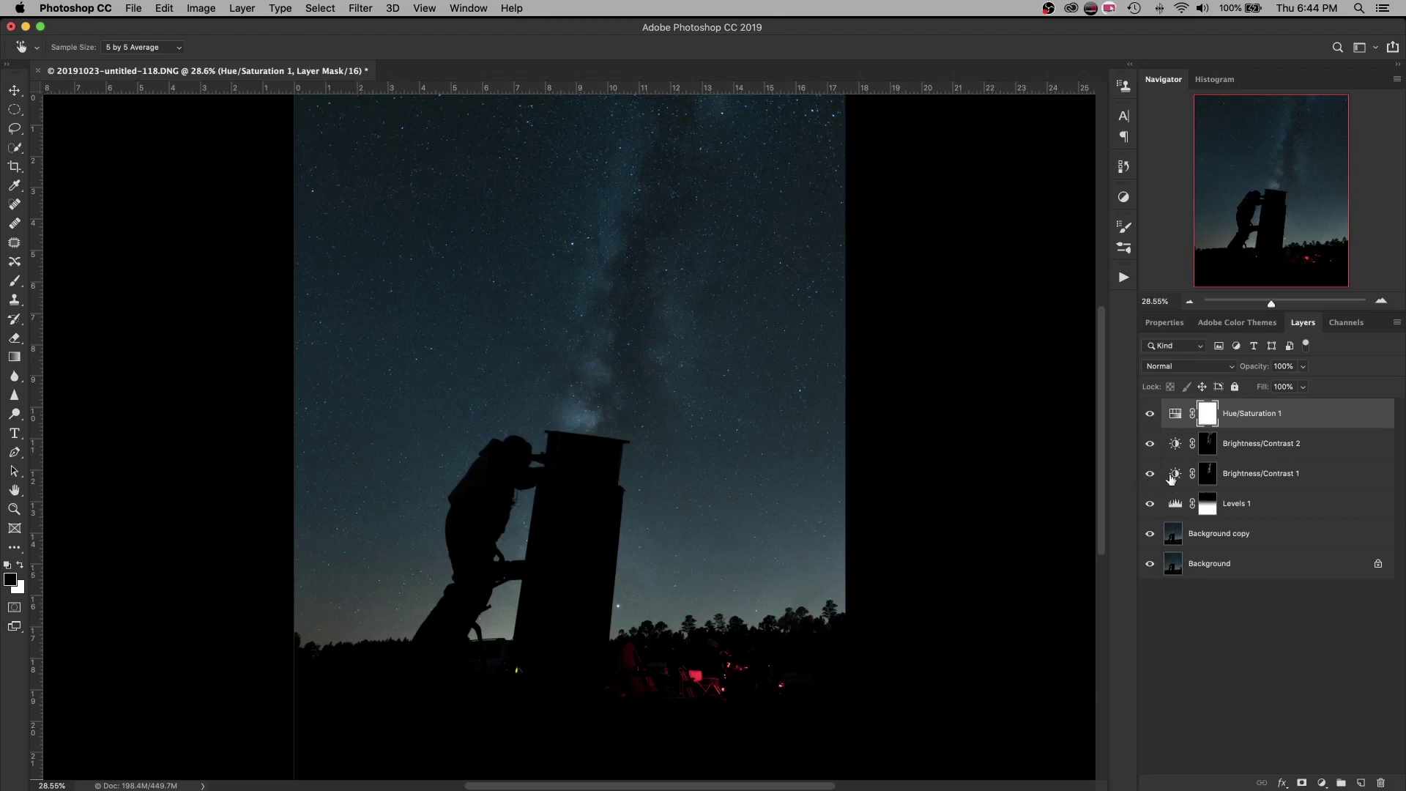
Step: Lower the opacity of the Brightness/Contrast 1 layer to 65%
click(1321, 481)
key(b)
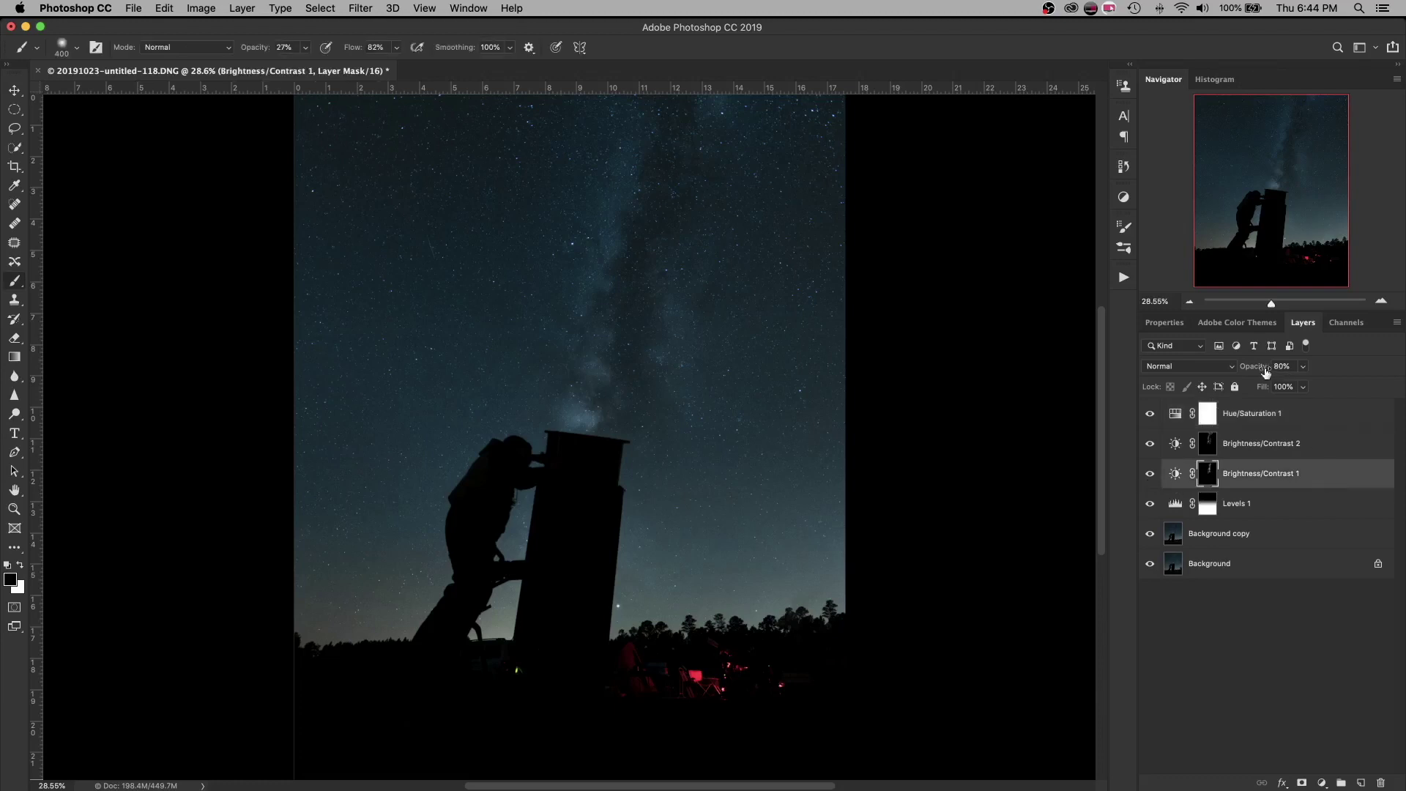
drag(1261, 371, 1250, 374)
Step: Apply a 12-pixel Gaussian Blur to the Brightness/Contrast 1 mask, compare the layer hidden and shown, and lower its opacity to 54%
click(351, 9)
mouse_move(381, 196)
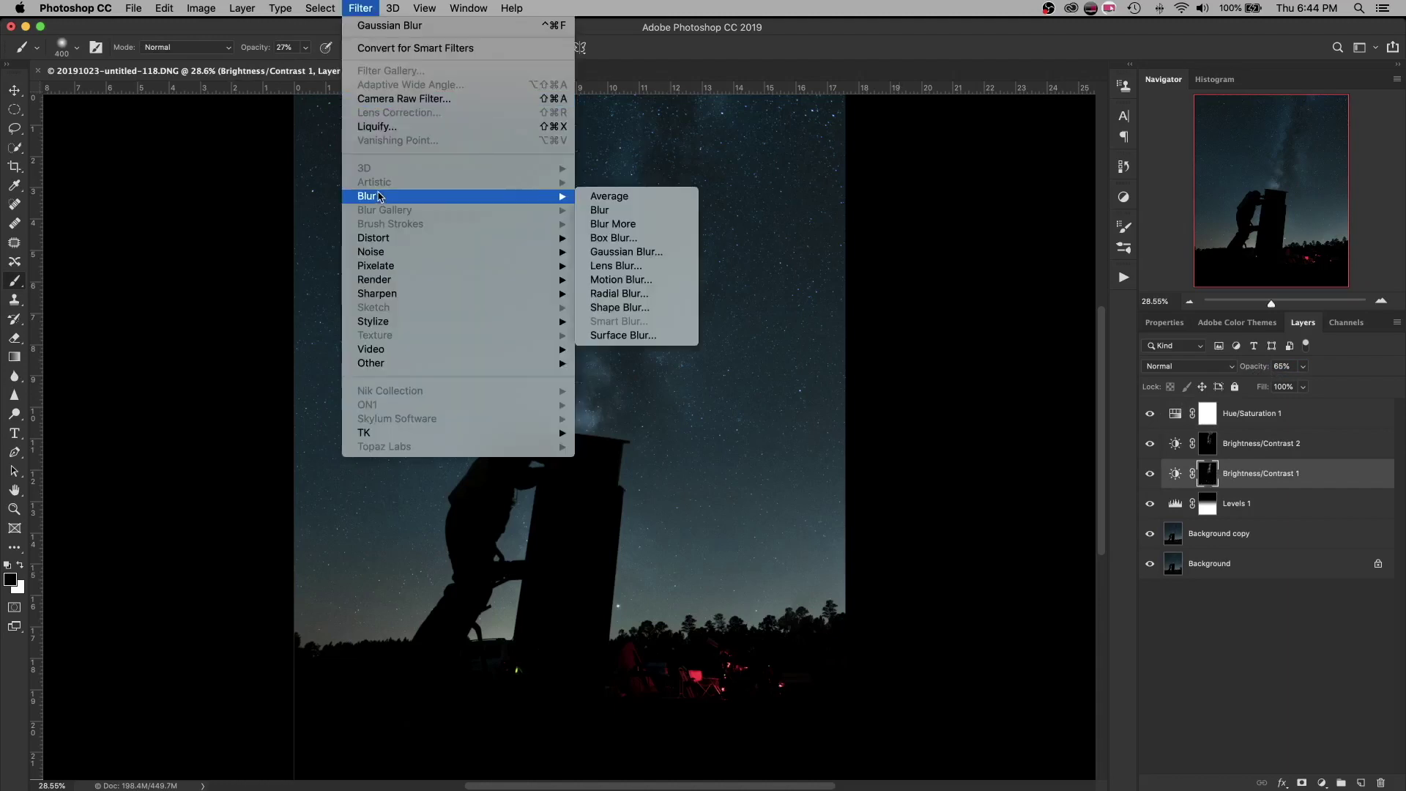
click(635, 250)
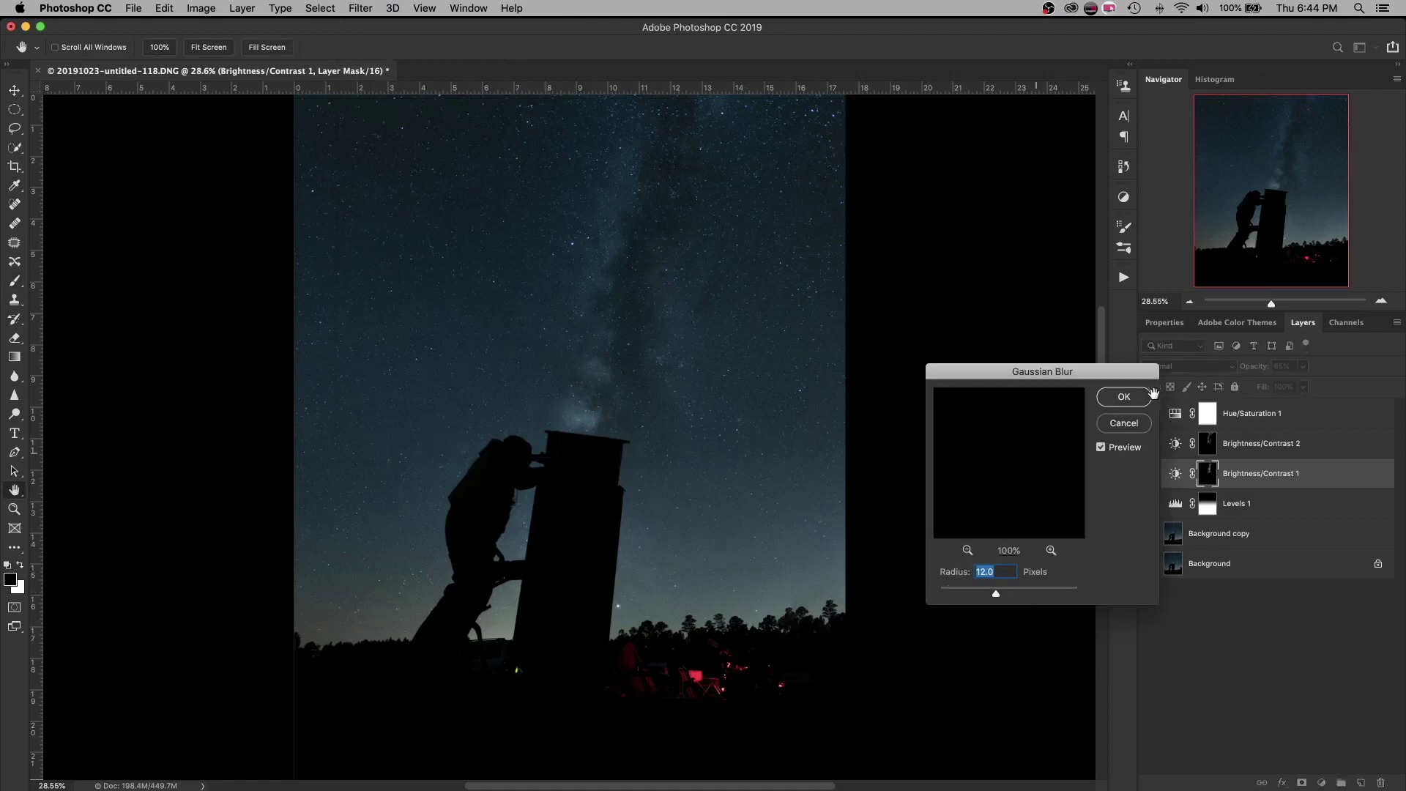
click(1123, 396)
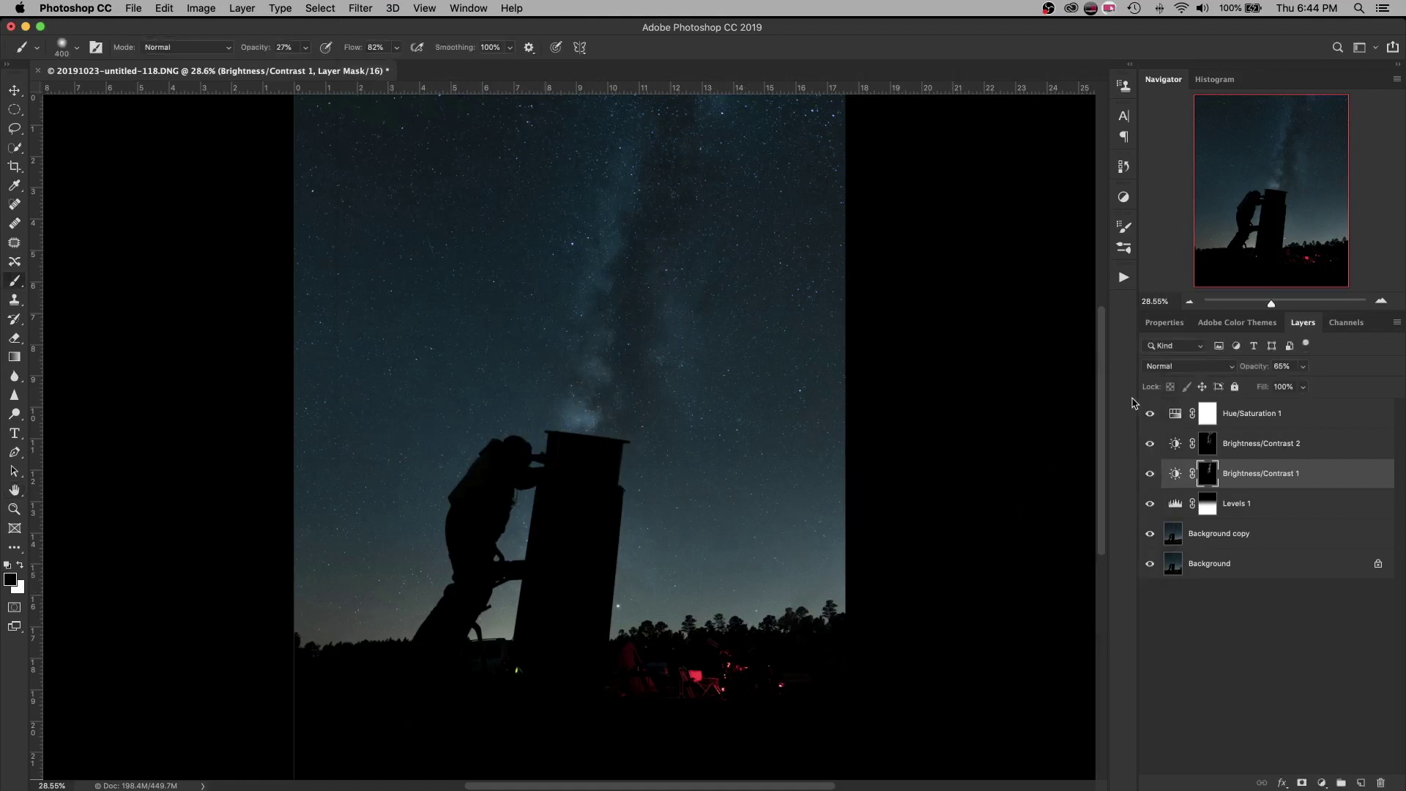
click(1149, 473)
click(1149, 475)
drag(1258, 367, 1252, 372)
key(shift+Down)
Step: Compare the original Background layer alone with the full edited layer stack
alt+click(1150, 566)
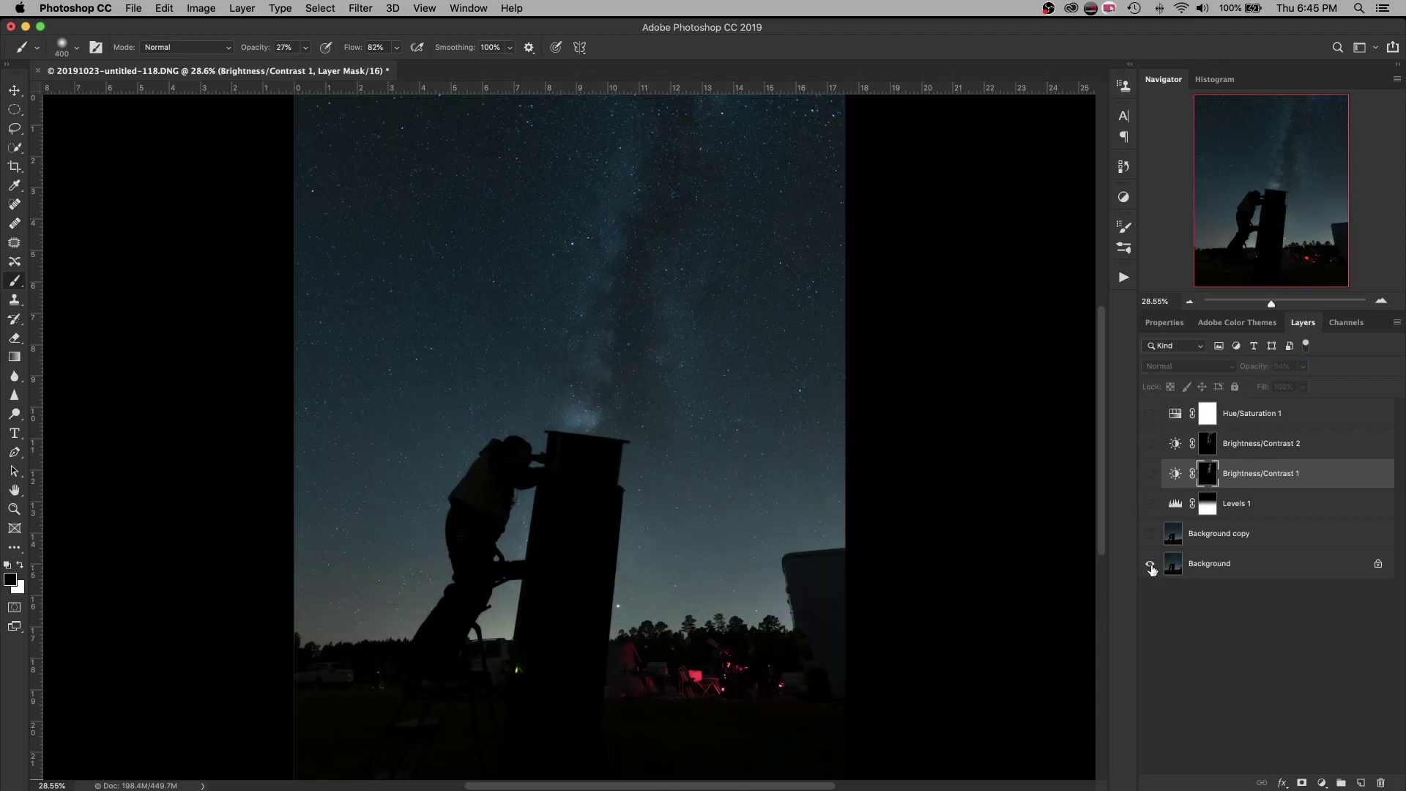
alt+click(1150, 566)
alt+click(1151, 565)
alt+click(1151, 565)
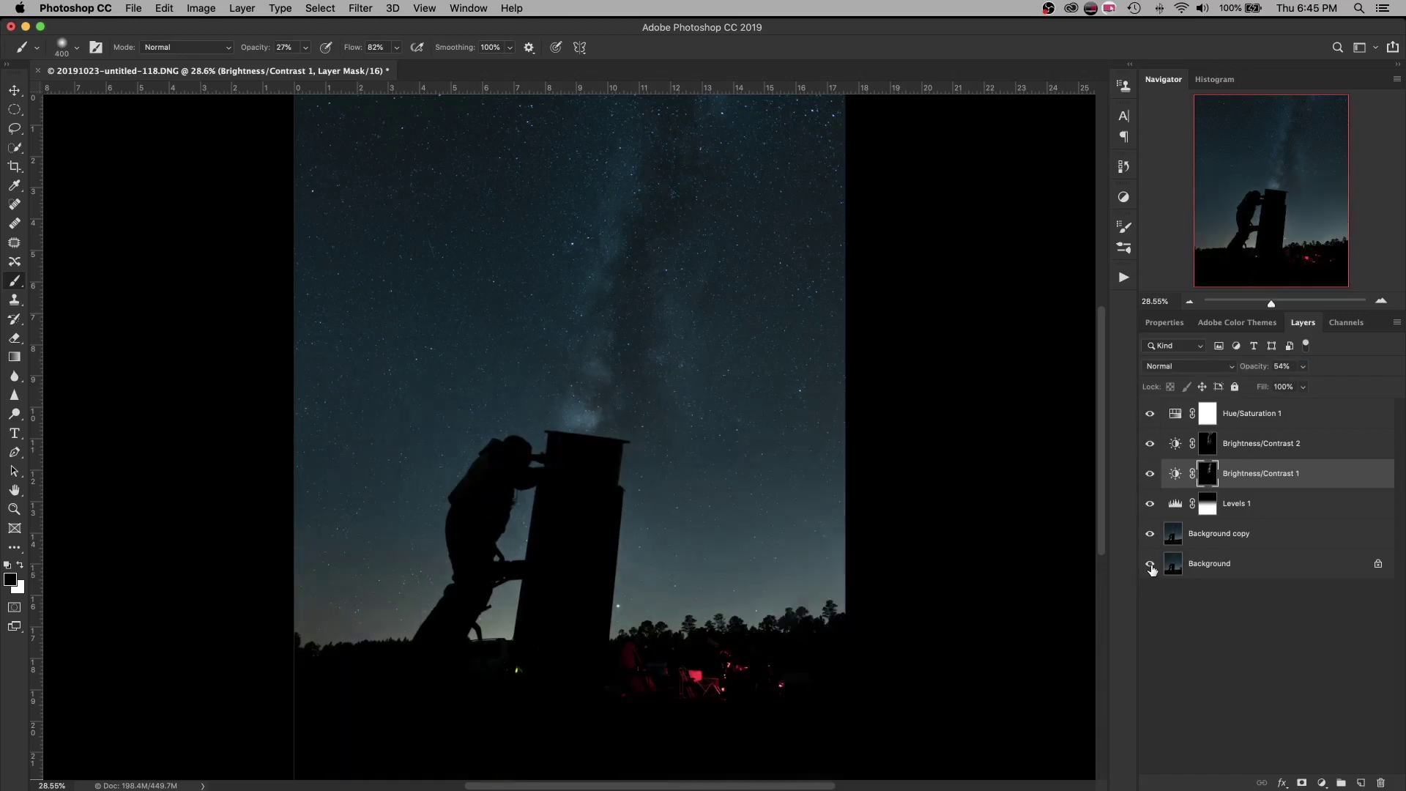
alt+click(1151, 565)
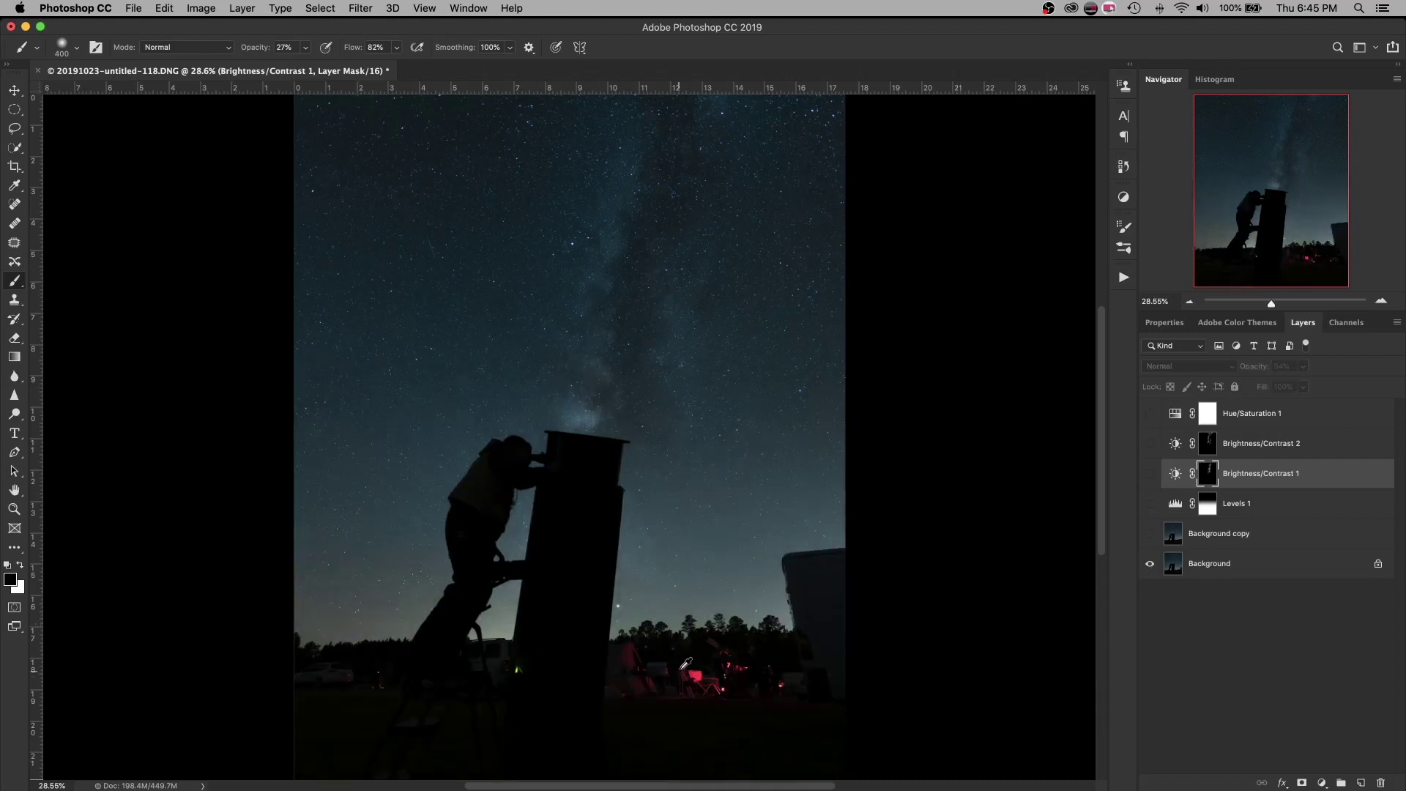
alt+click(1151, 565)
alt+click(1151, 565)
alt+click(1150, 565)
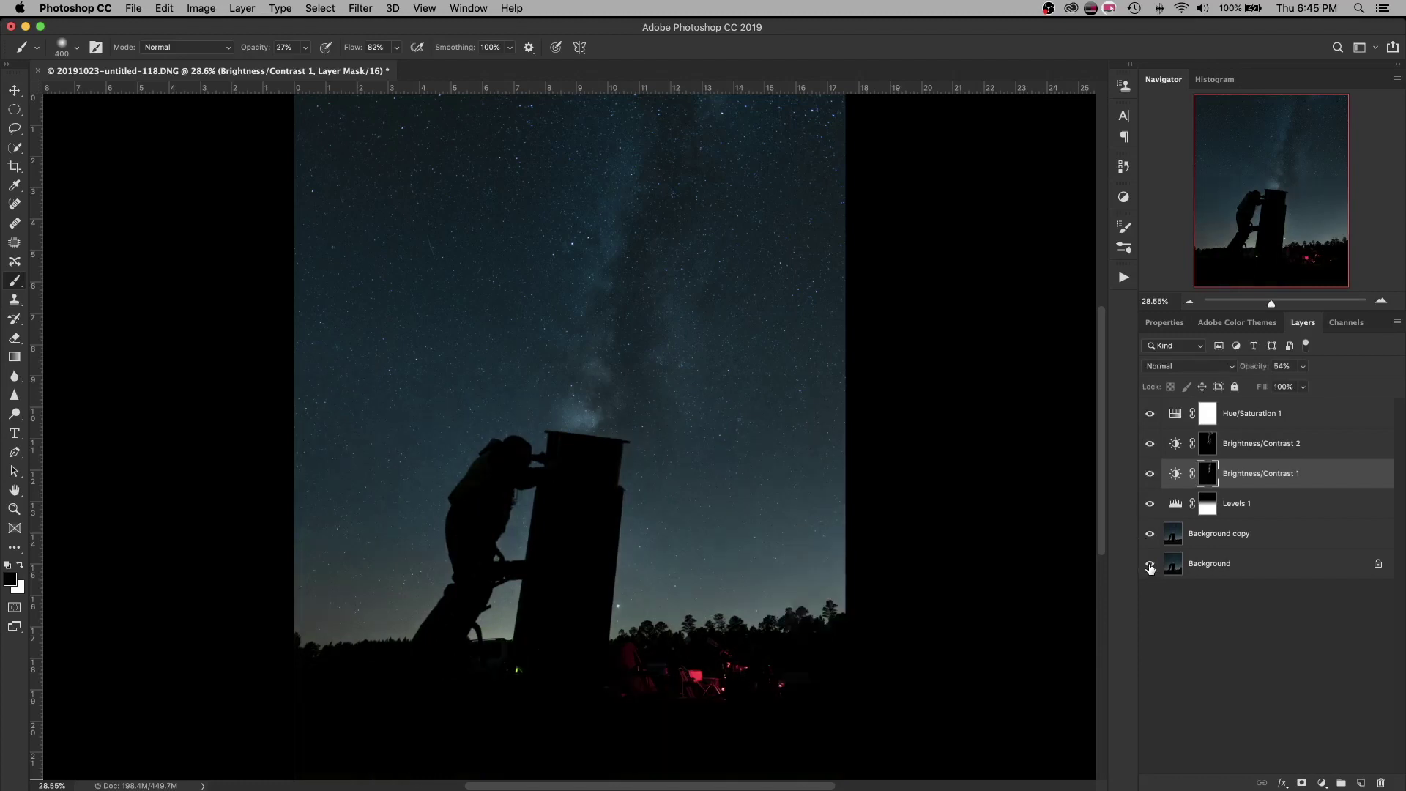
Step: Target the Levels 1 layer mask with a 90-pixel brush and compare the foreground with that layer hidden and shown
click(1151, 504)
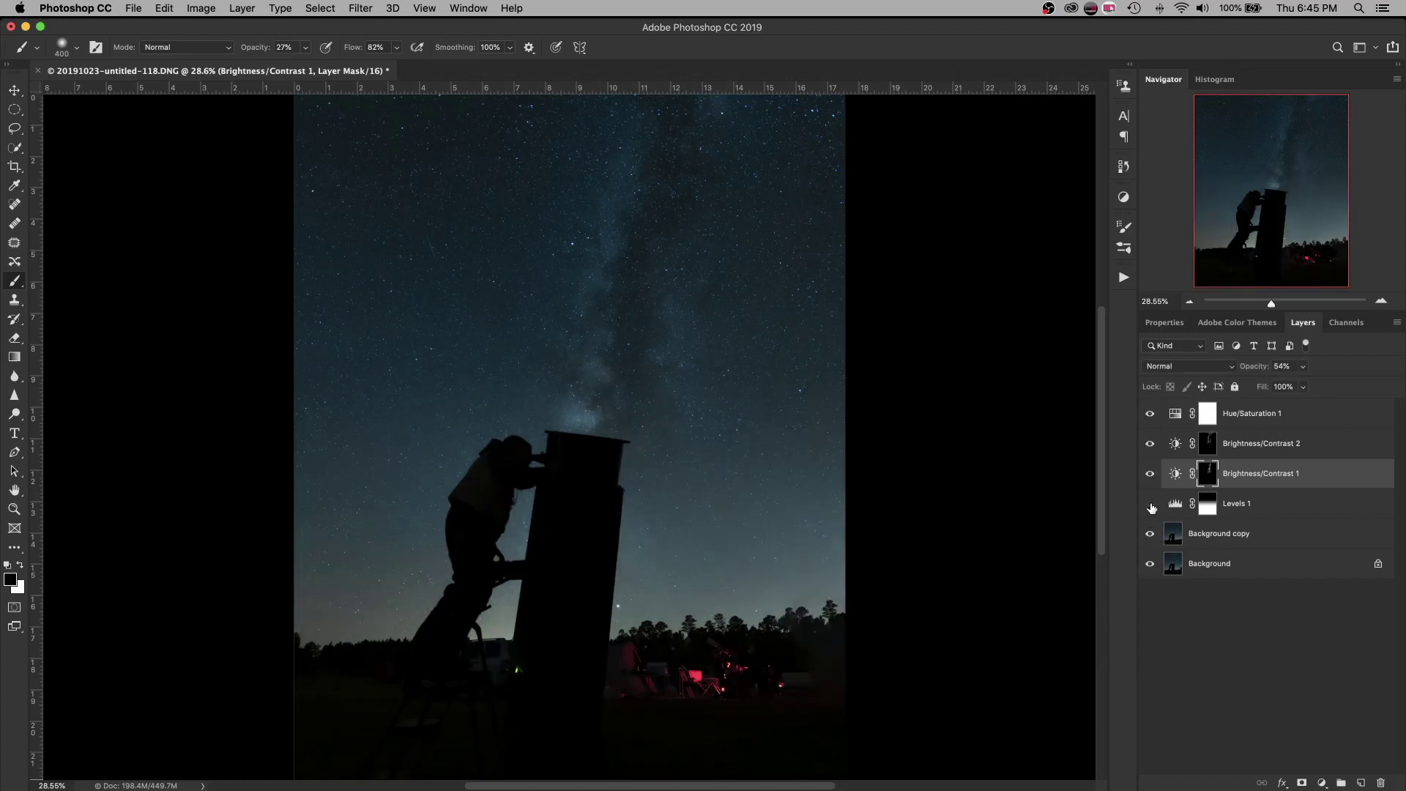
click(1210, 505)
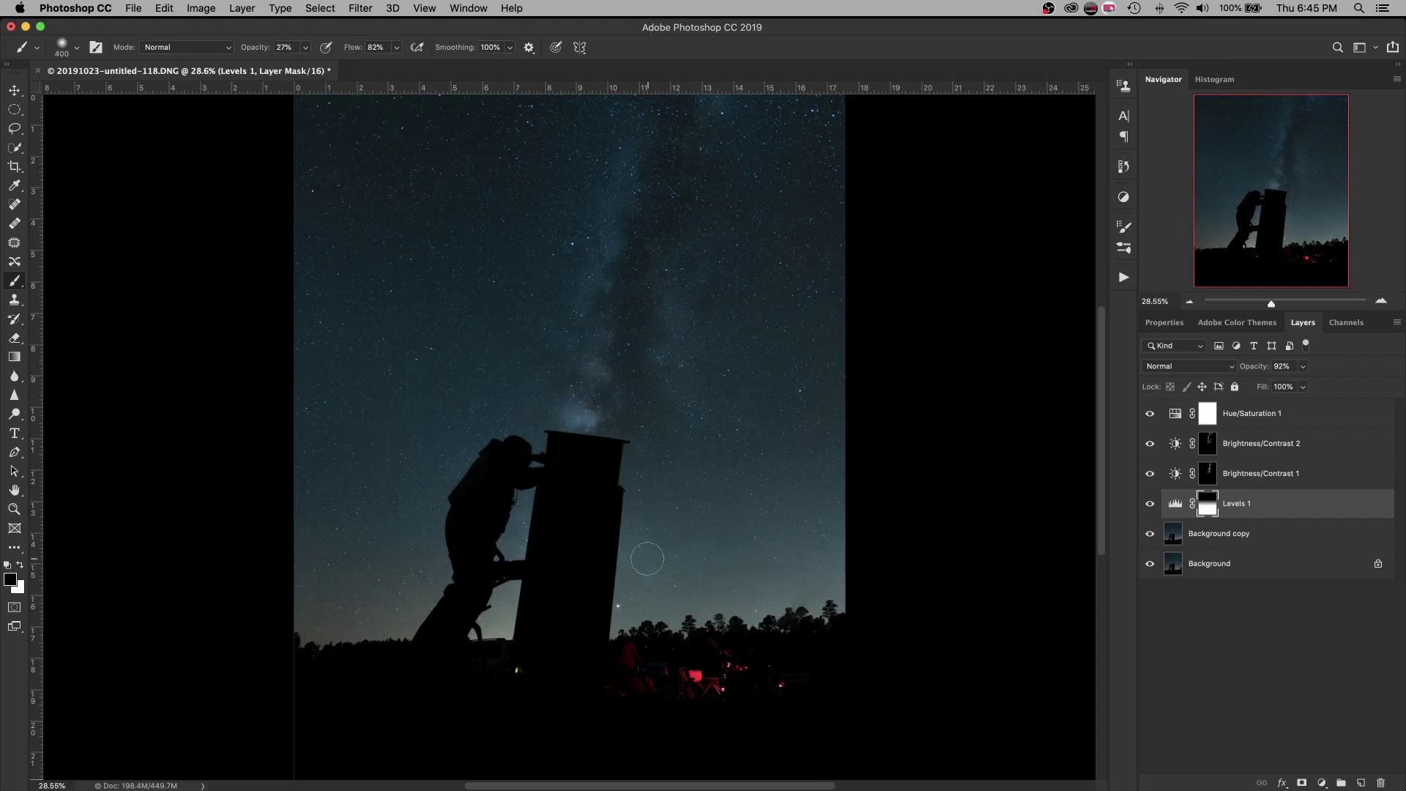
key(bracketleft)
key(bracketleft)
key(bracketleft)
key(bracketleft)
key(bracketleft)
click(1149, 504)
click(1149, 503)
click(1150, 504)
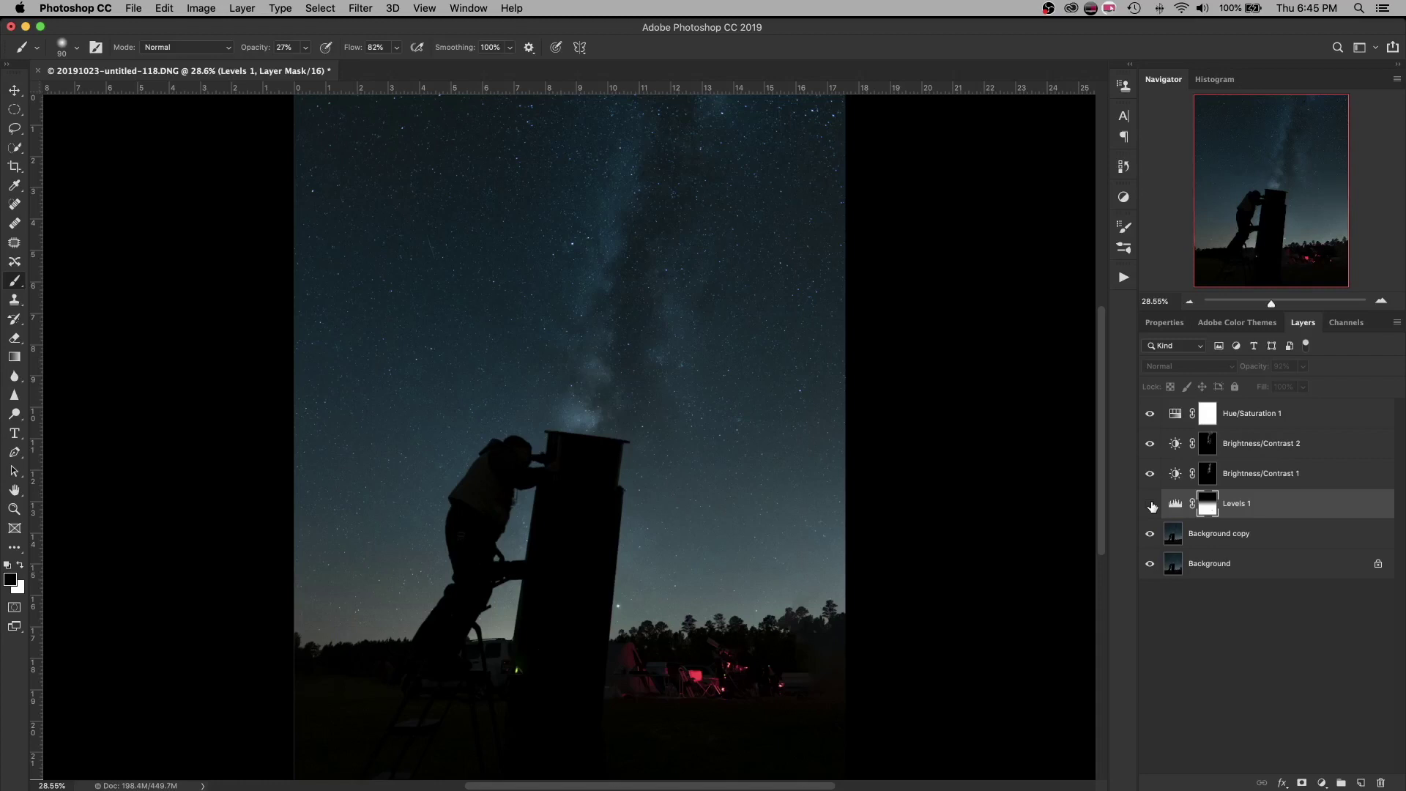
click(1150, 505)
click(1150, 504)
click(1150, 505)
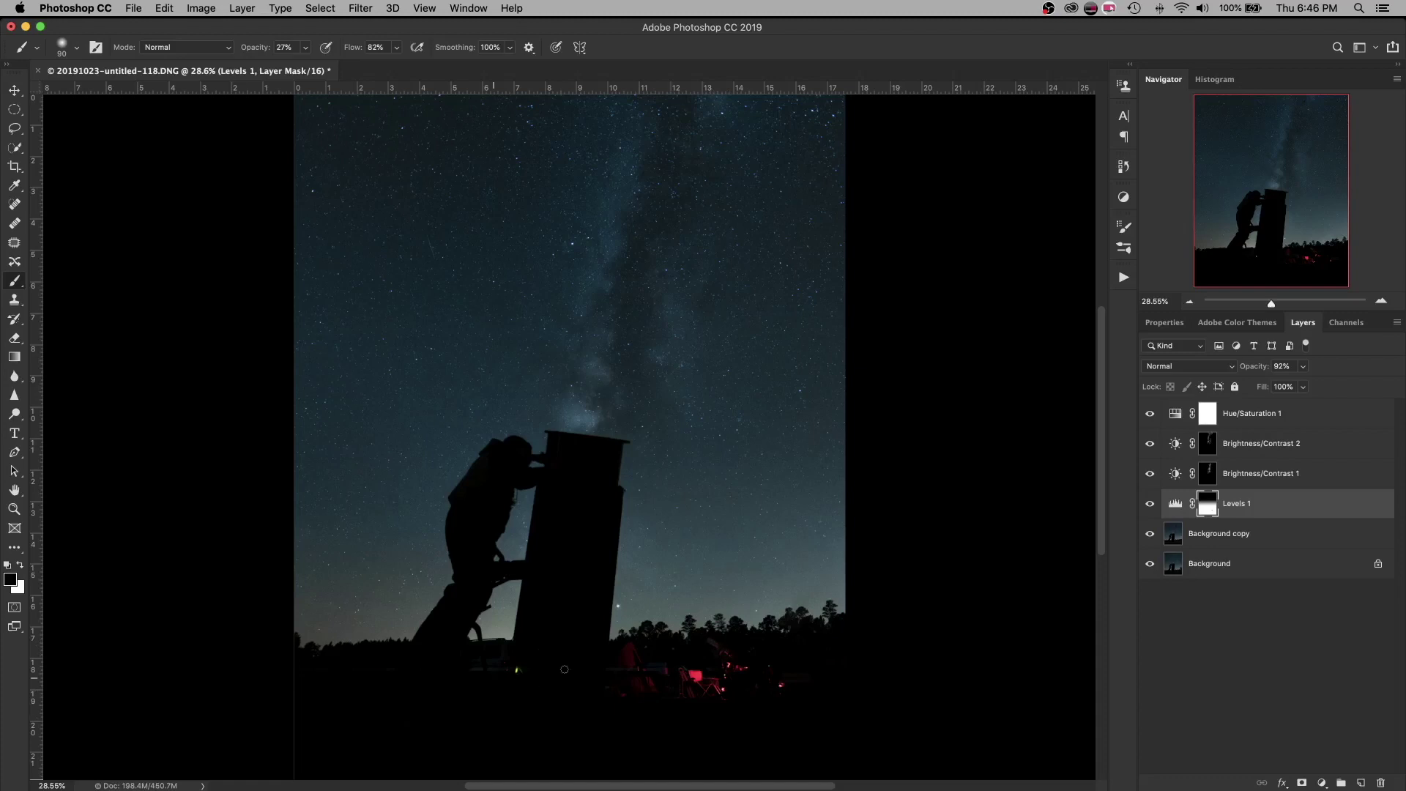
Step: Paint black on the Levels 1 mask beside the telescope's base with a 150-pixel brush at 27% opacity, and compare the layer hidden and shown
key(bracketright)
key(bracketright)
mouse_move(634, 651)
mouse_down()
mouse_move(643, 686)
mouse_move(622, 660)
mouse_move(619, 675)
mouse_up()
click(1149, 504)
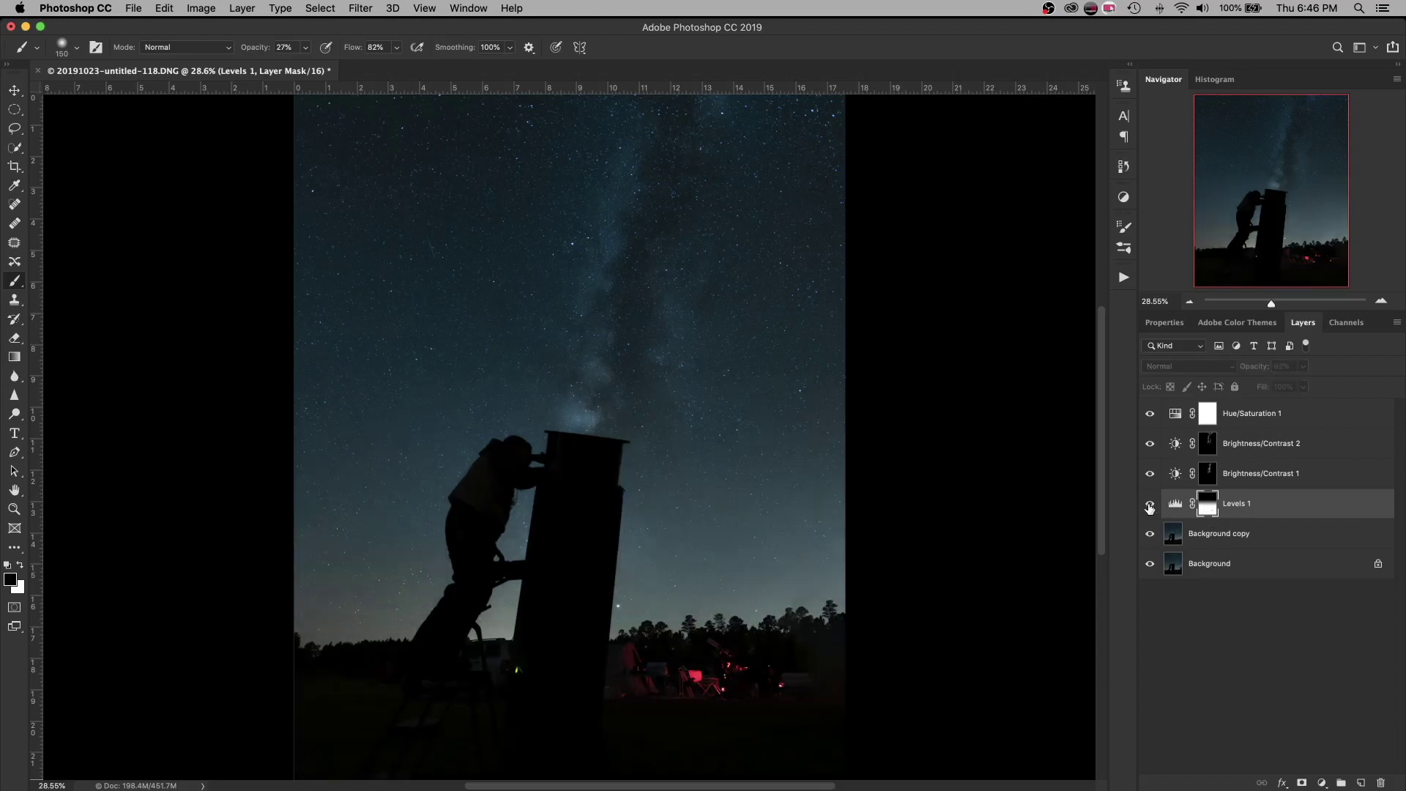
click(1149, 504)
click(1149, 505)
click(1149, 505)
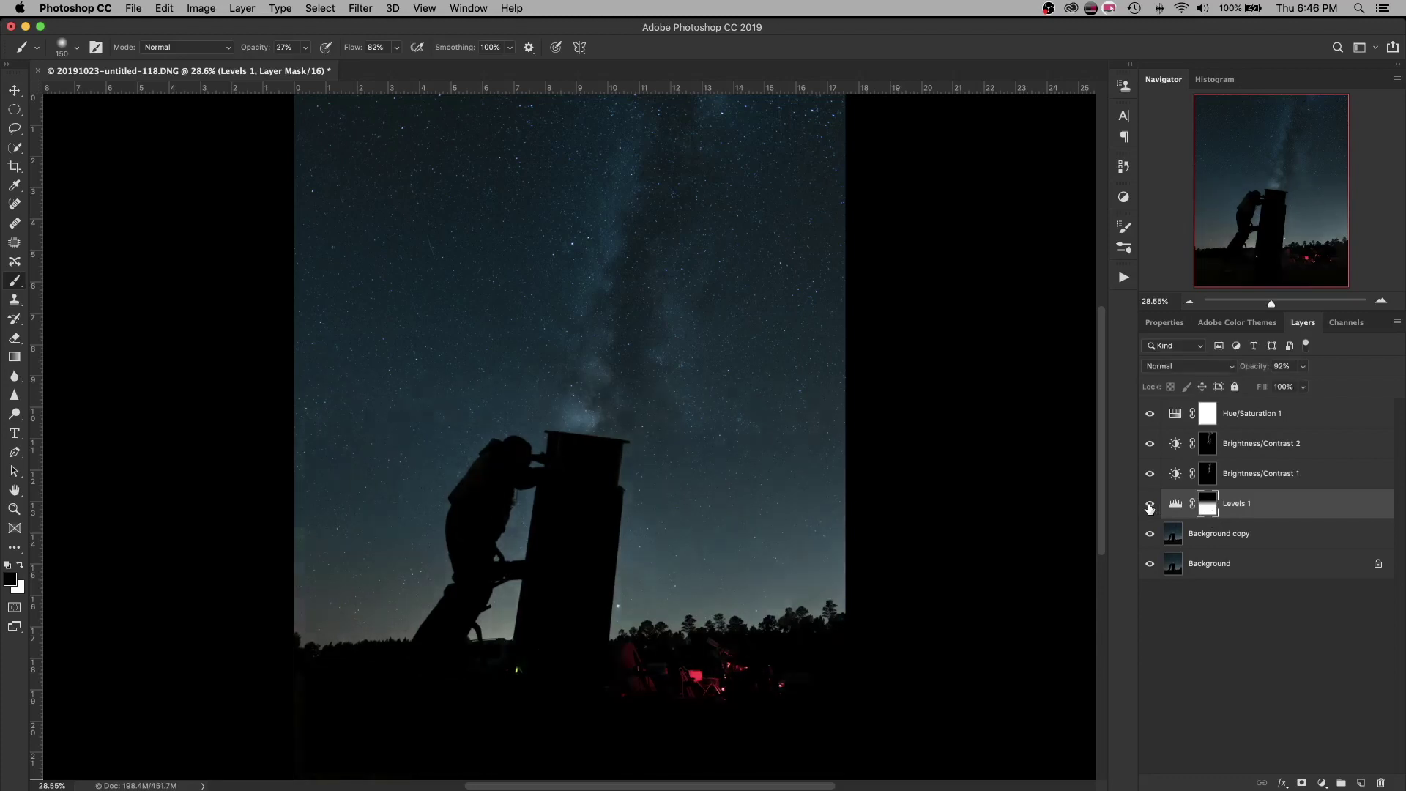
Step: On the Background copy layer, remove the two small red lights near the green light with a 40-pixel Spot Healing Brush
click(1291, 421)
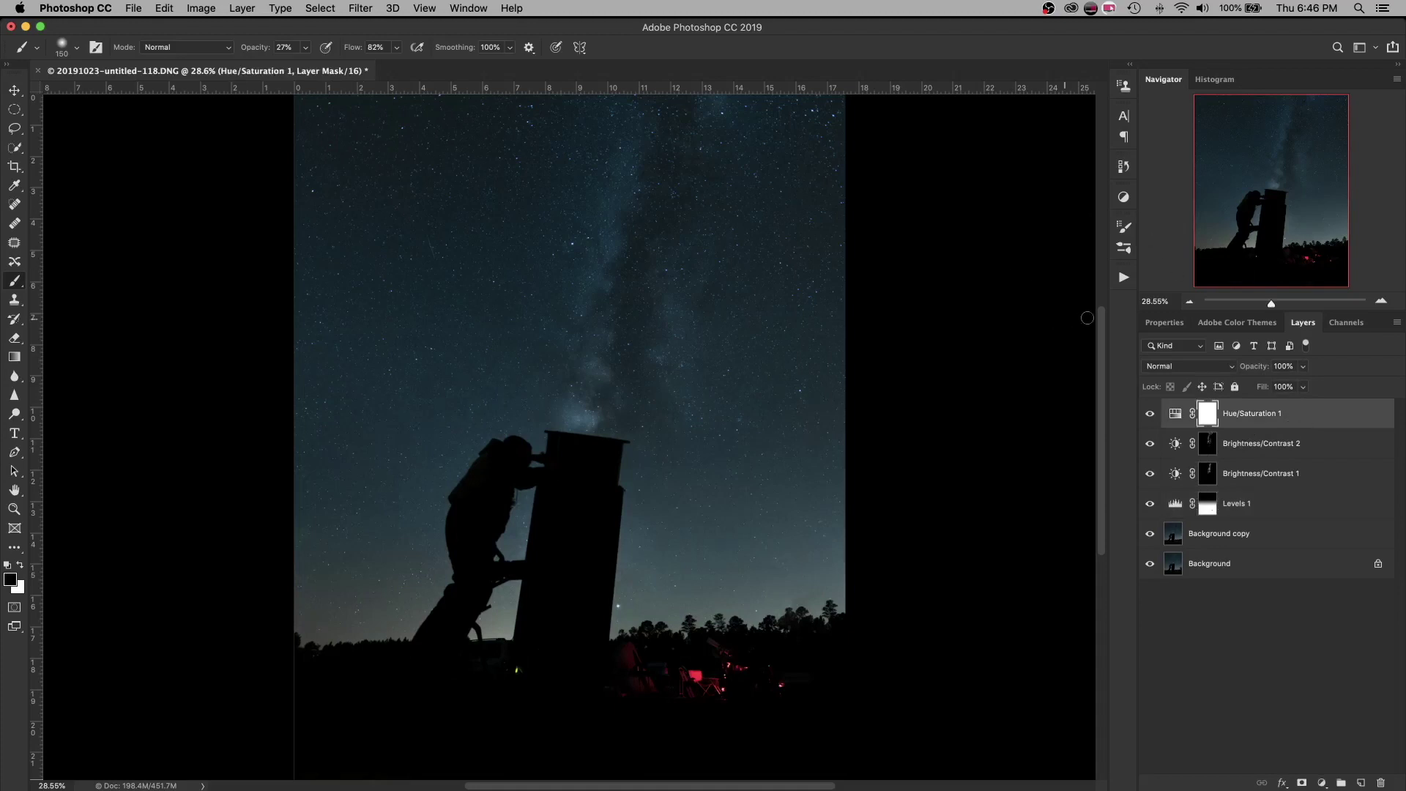
drag(1096, 331, 1089, 300)
drag(1274, 303, 1271, 303)
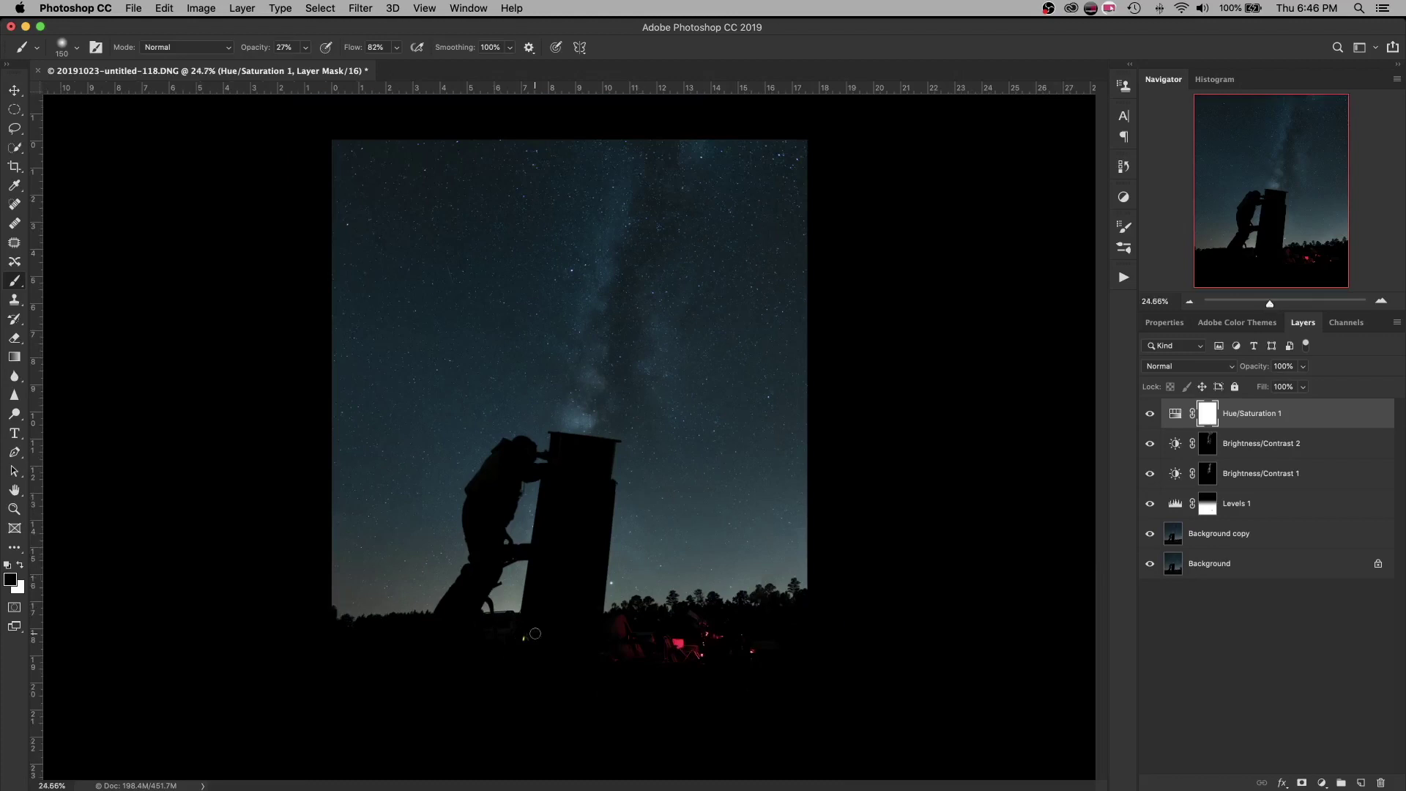
scroll(485, 643, up, 5)
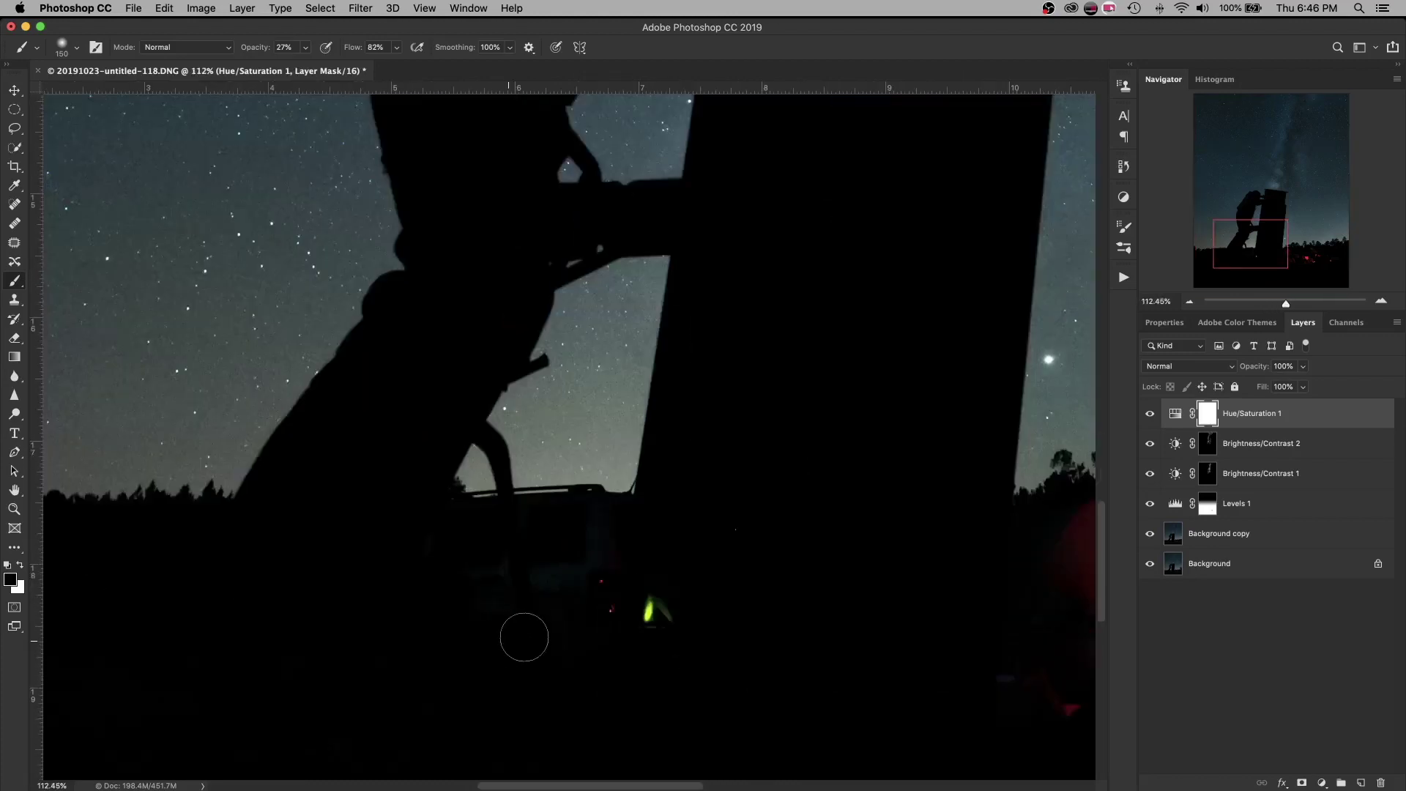
click(1172, 537)
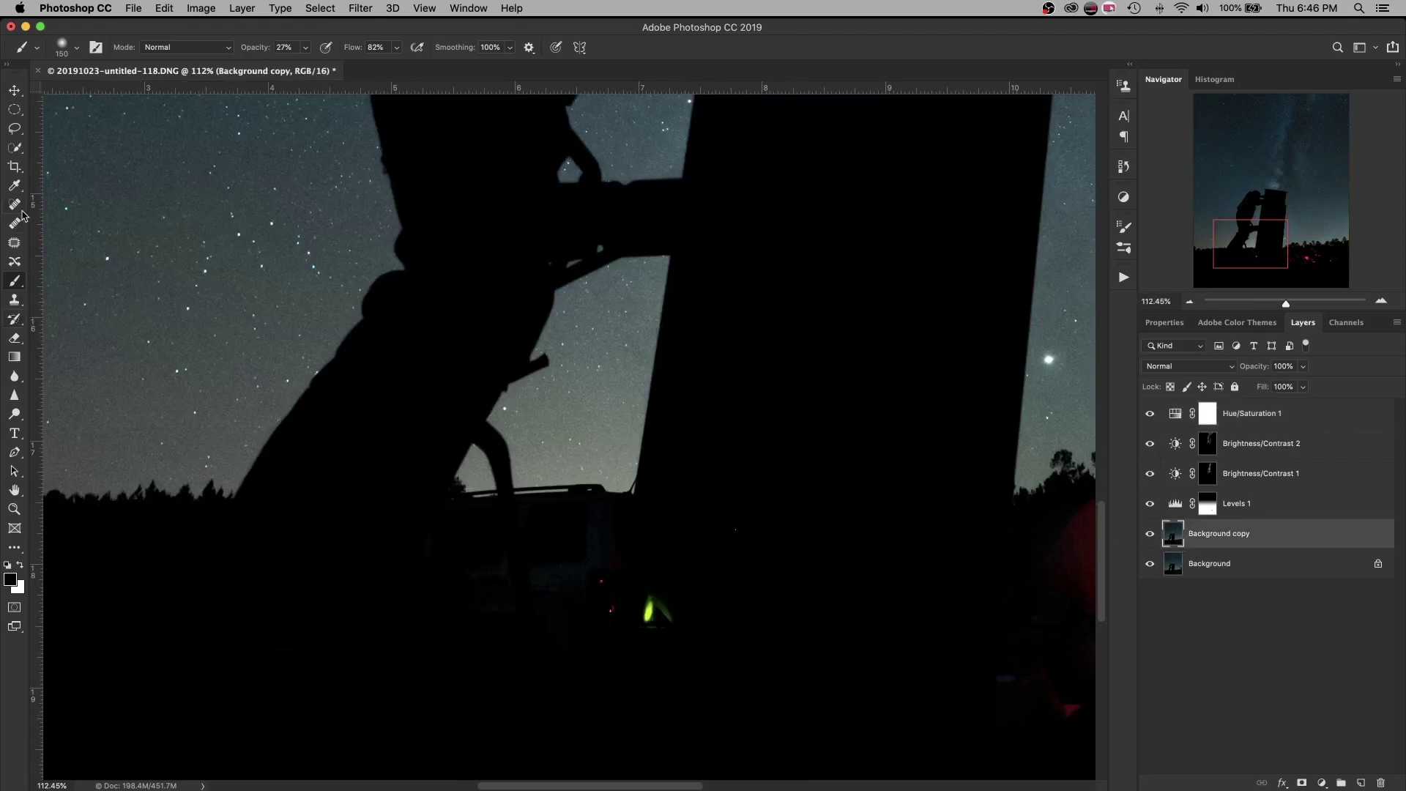
click(14, 206)
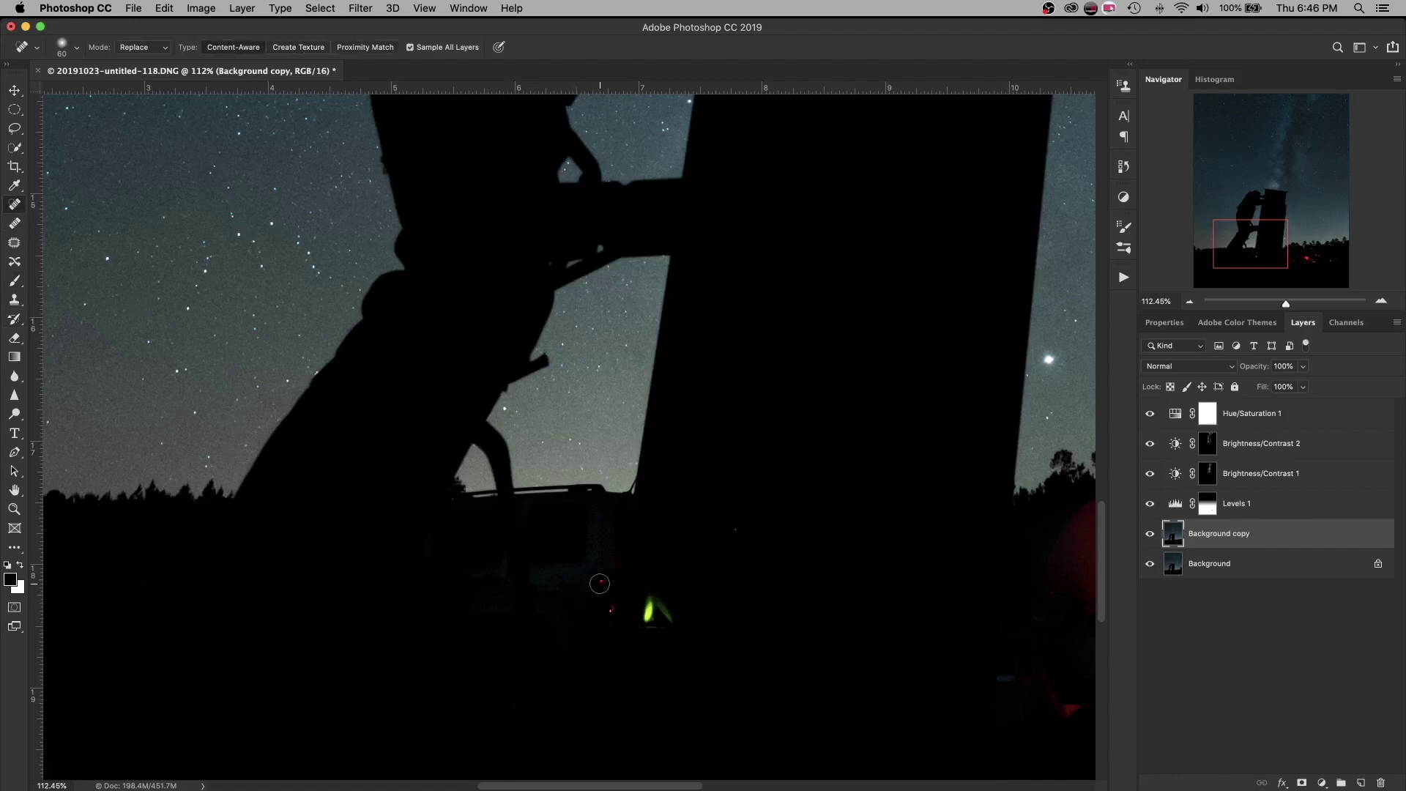
key(bracketleft)
key(bracketleft)
click(601, 583)
click(611, 611)
Step: Heal the small green lights among the red-lit equipment beneath the tree line on the Background copy layer
drag(538, 788, 604, 788)
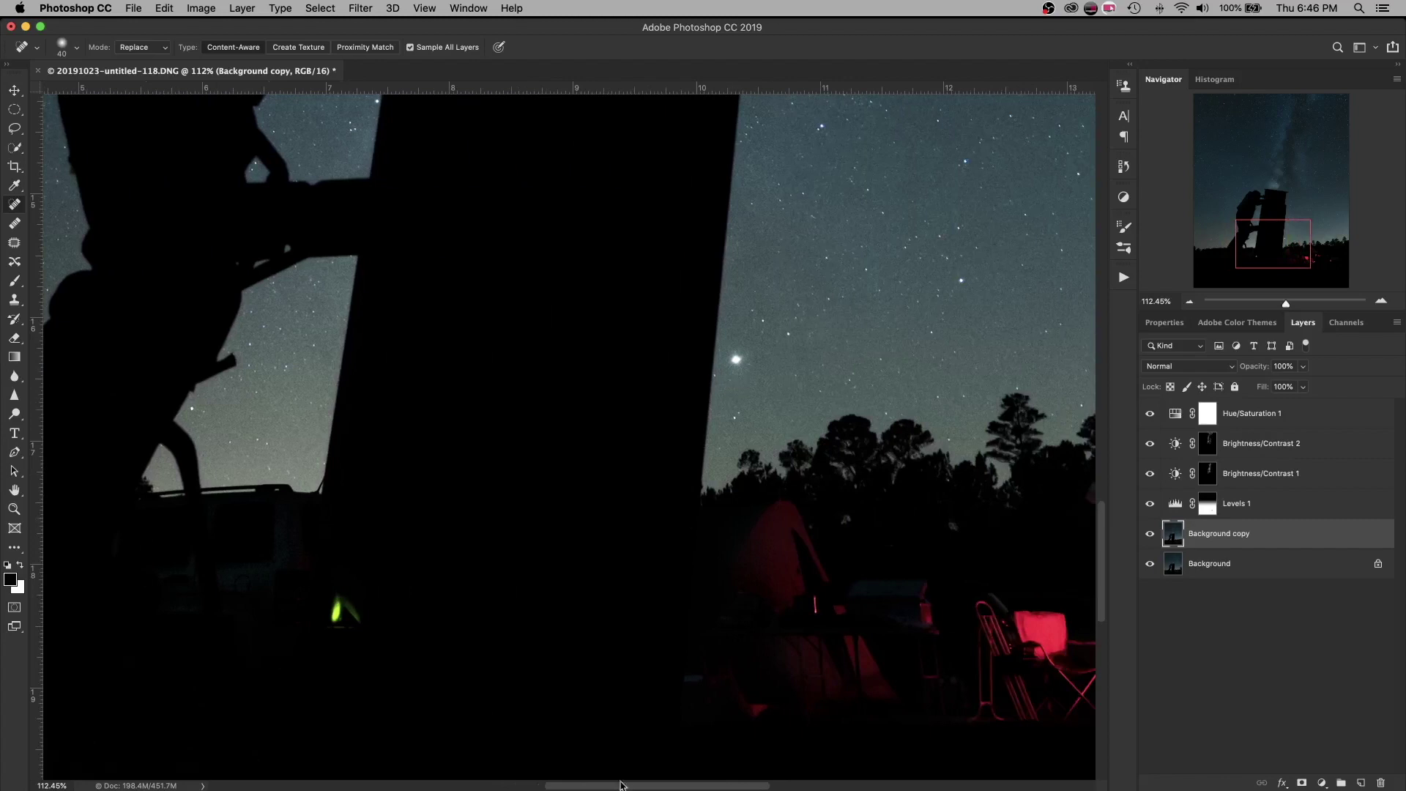
drag(621, 787, 706, 788)
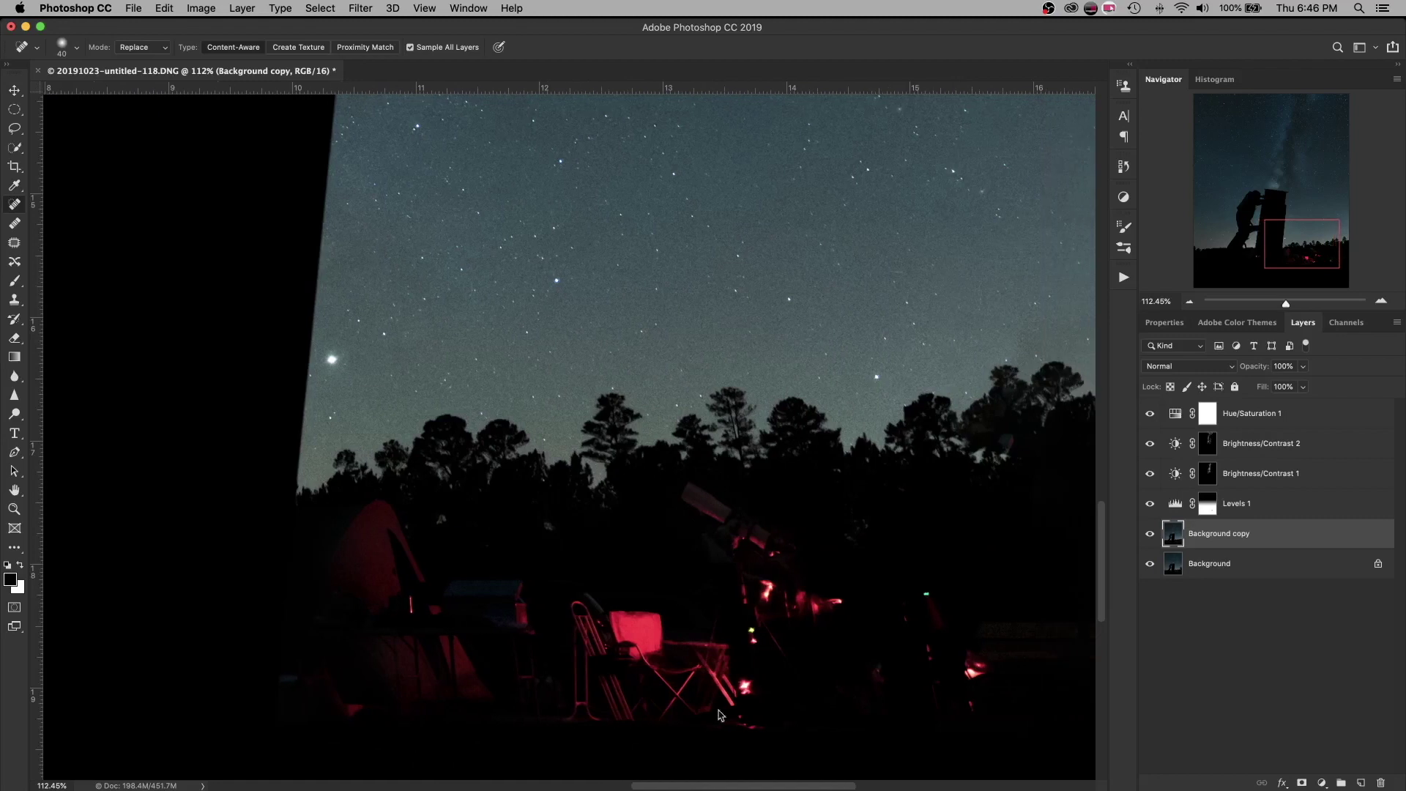
click(926, 594)
Step: Inspect the dark foreground and the upper sky for leftover distractions, examining the thin light streak among the stars up close
drag(728, 786, 767, 786)
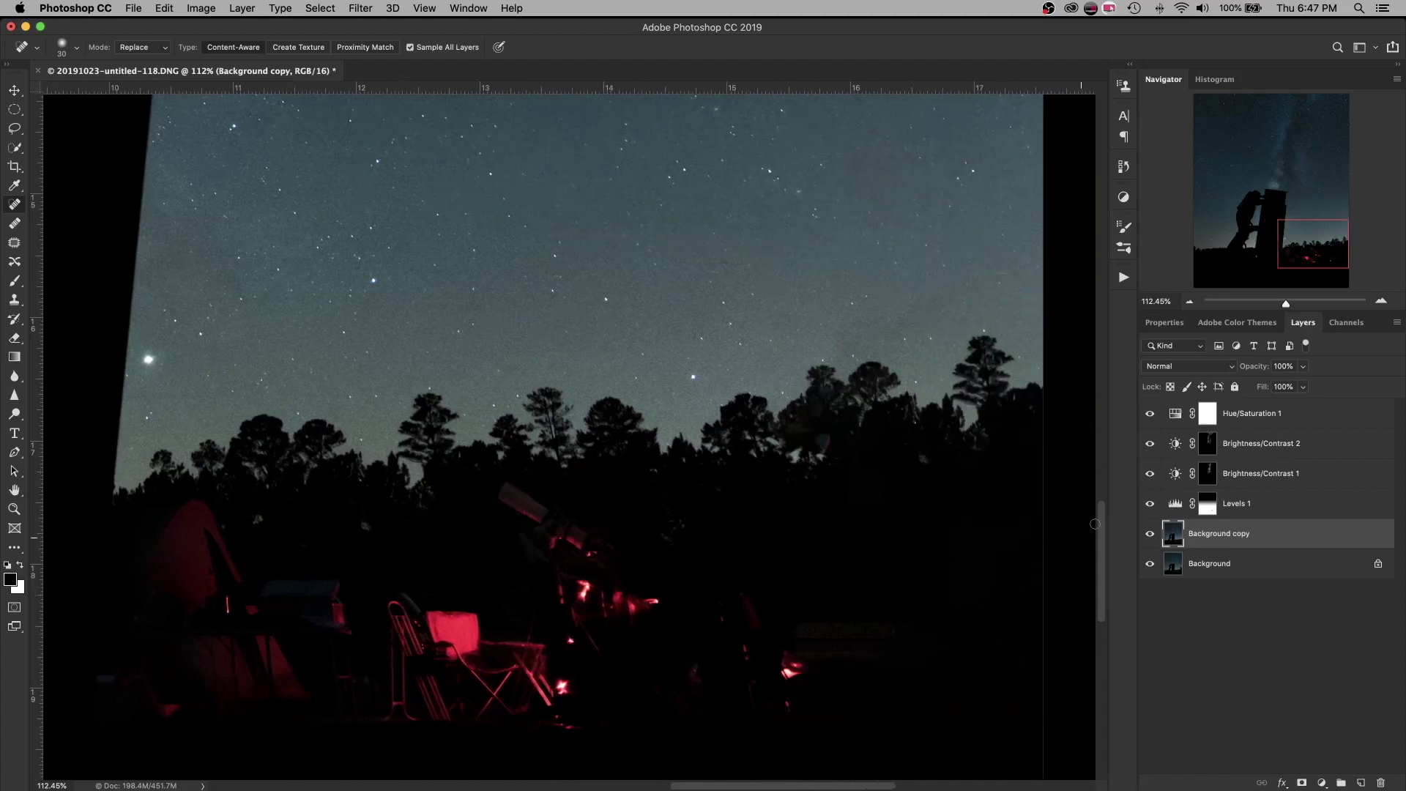
scroll(1101, 524, down, 10)
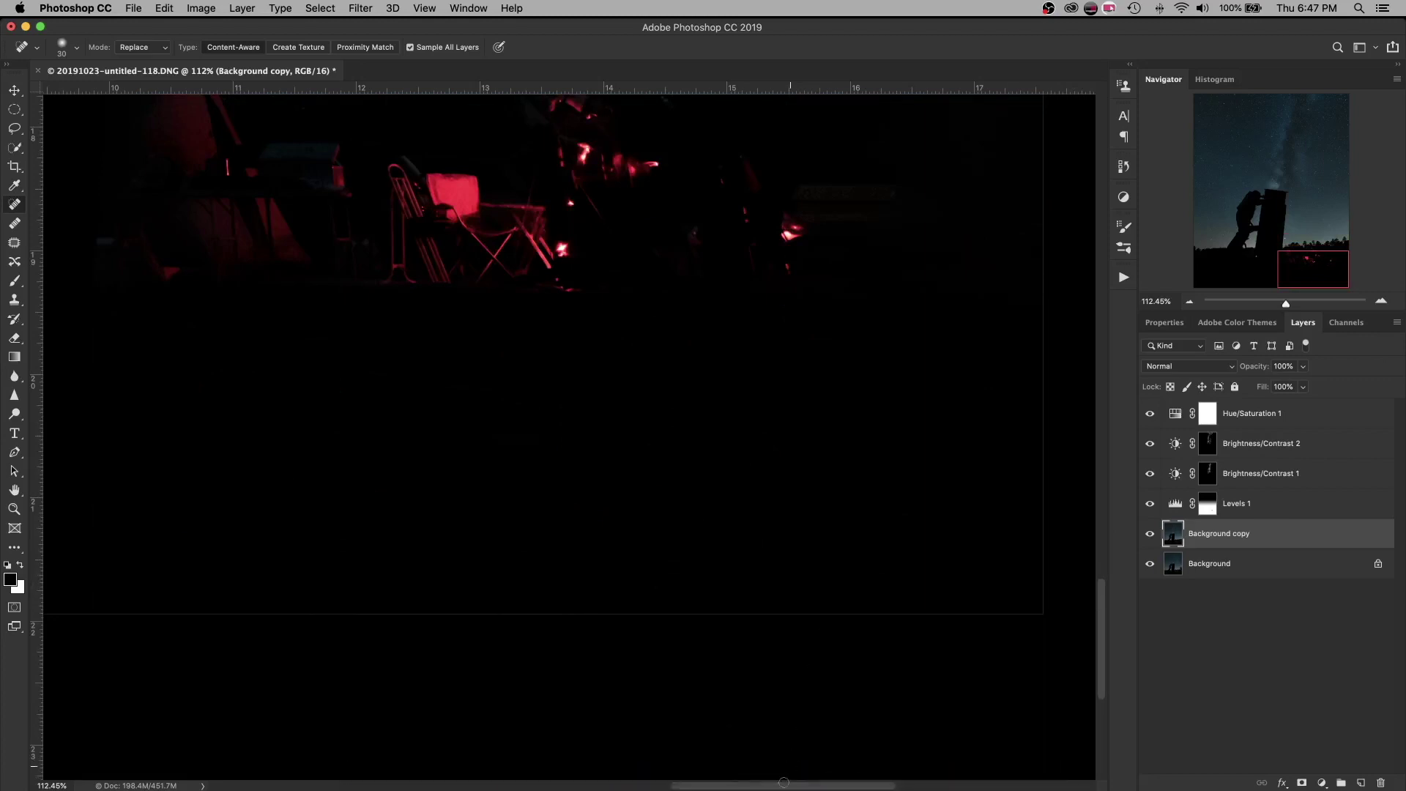
drag(782, 786, 525, 769)
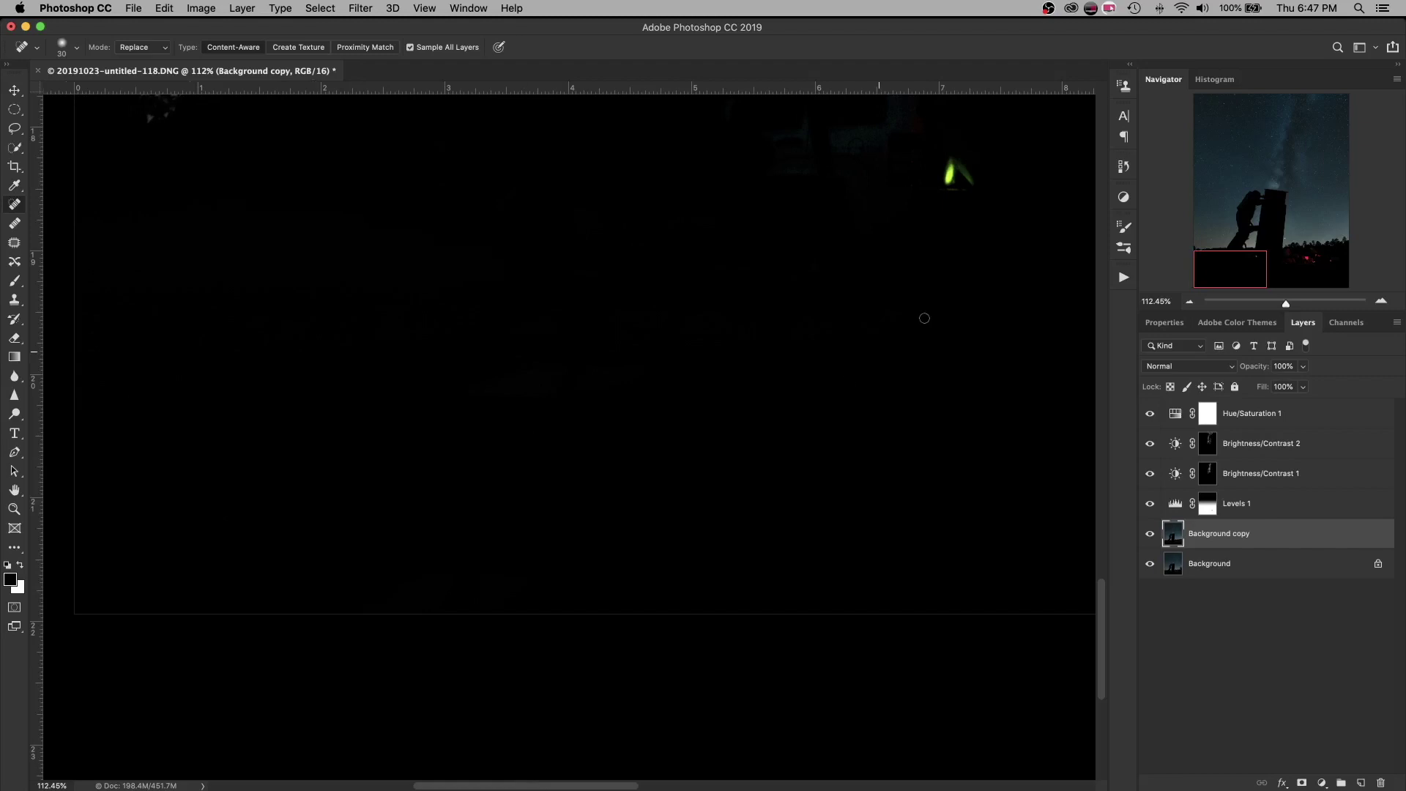
drag(1103, 598, 1105, 526)
drag(1106, 520, 1107, 272)
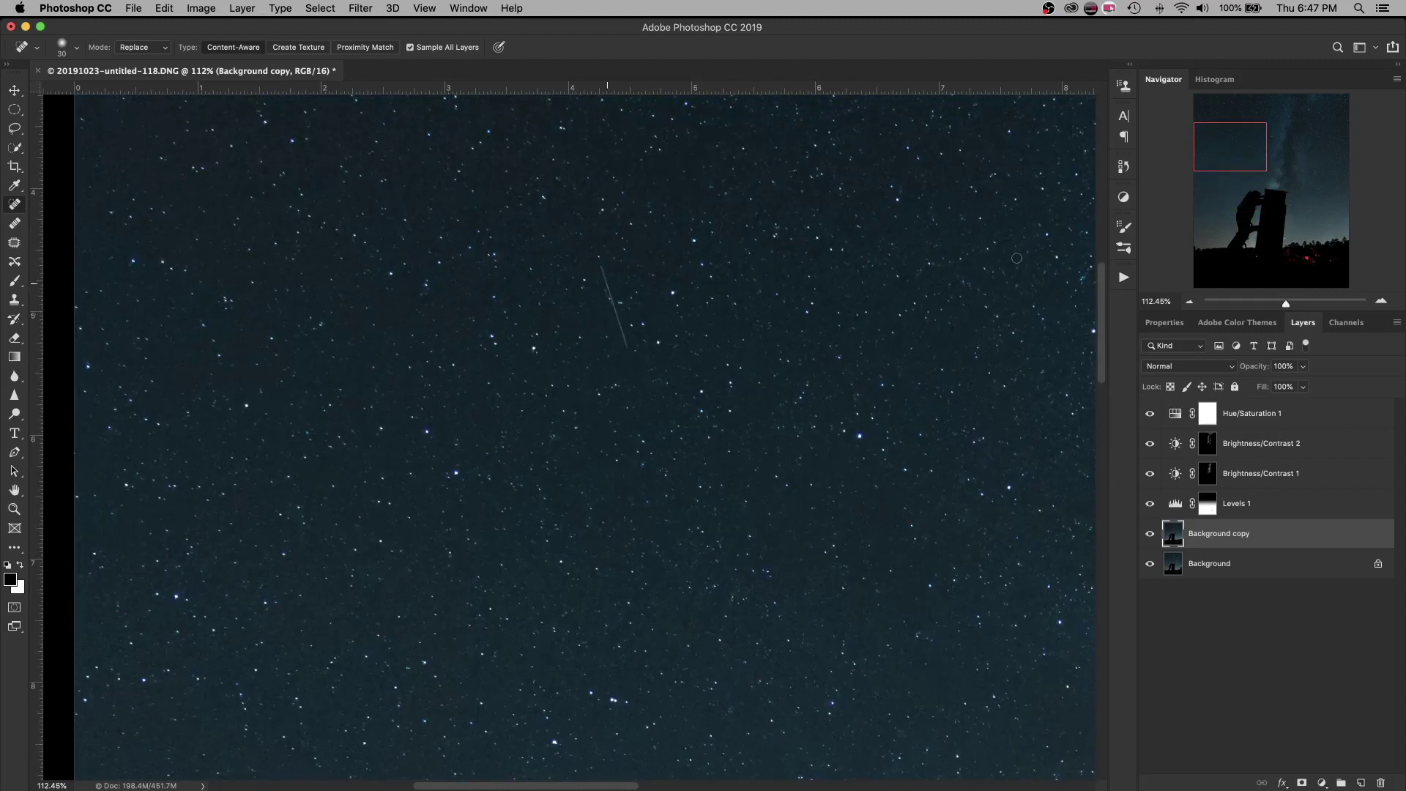
drag(1286, 303, 1291, 307)
drag(1240, 149, 1243, 140)
drag(1298, 304, 1316, 308)
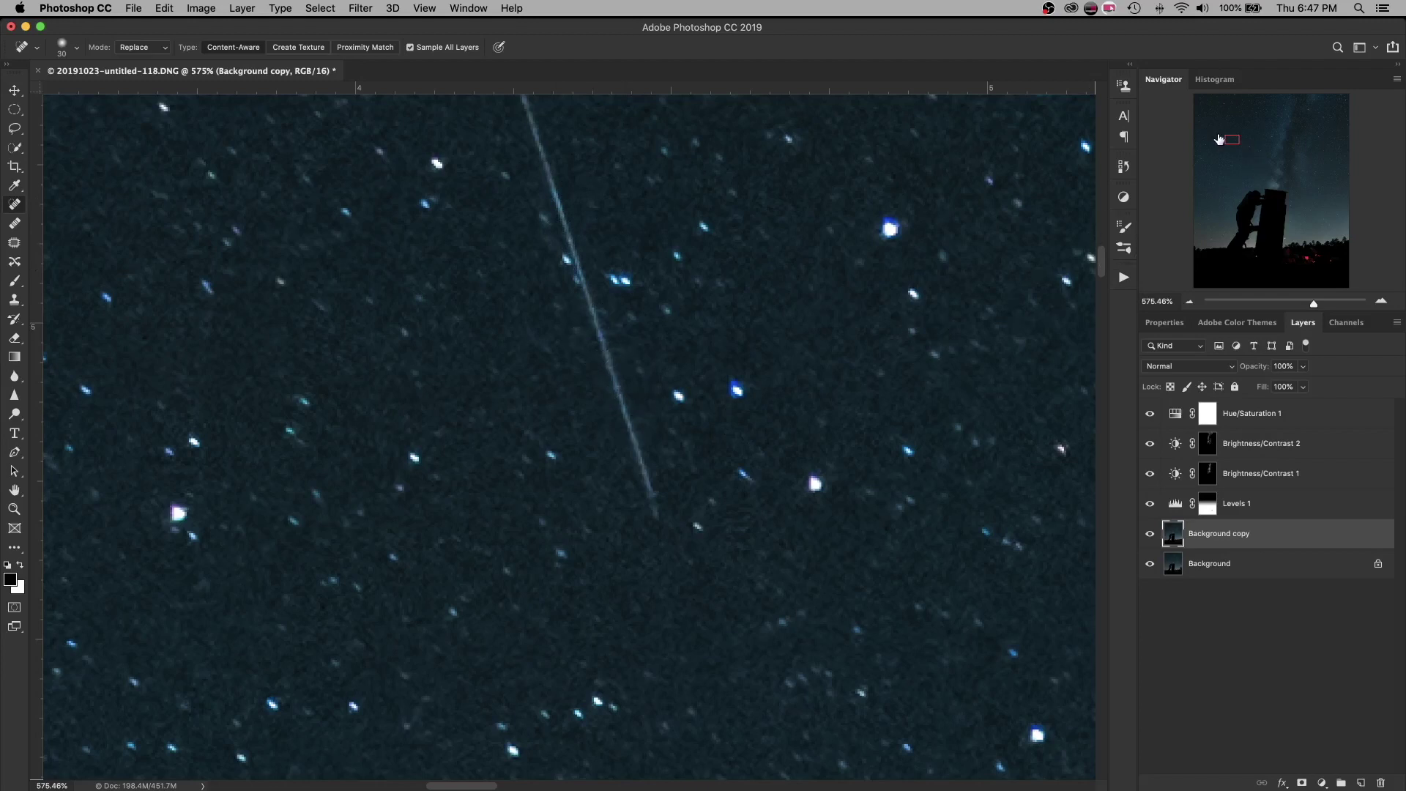
drag(1228, 137, 1229, 137)
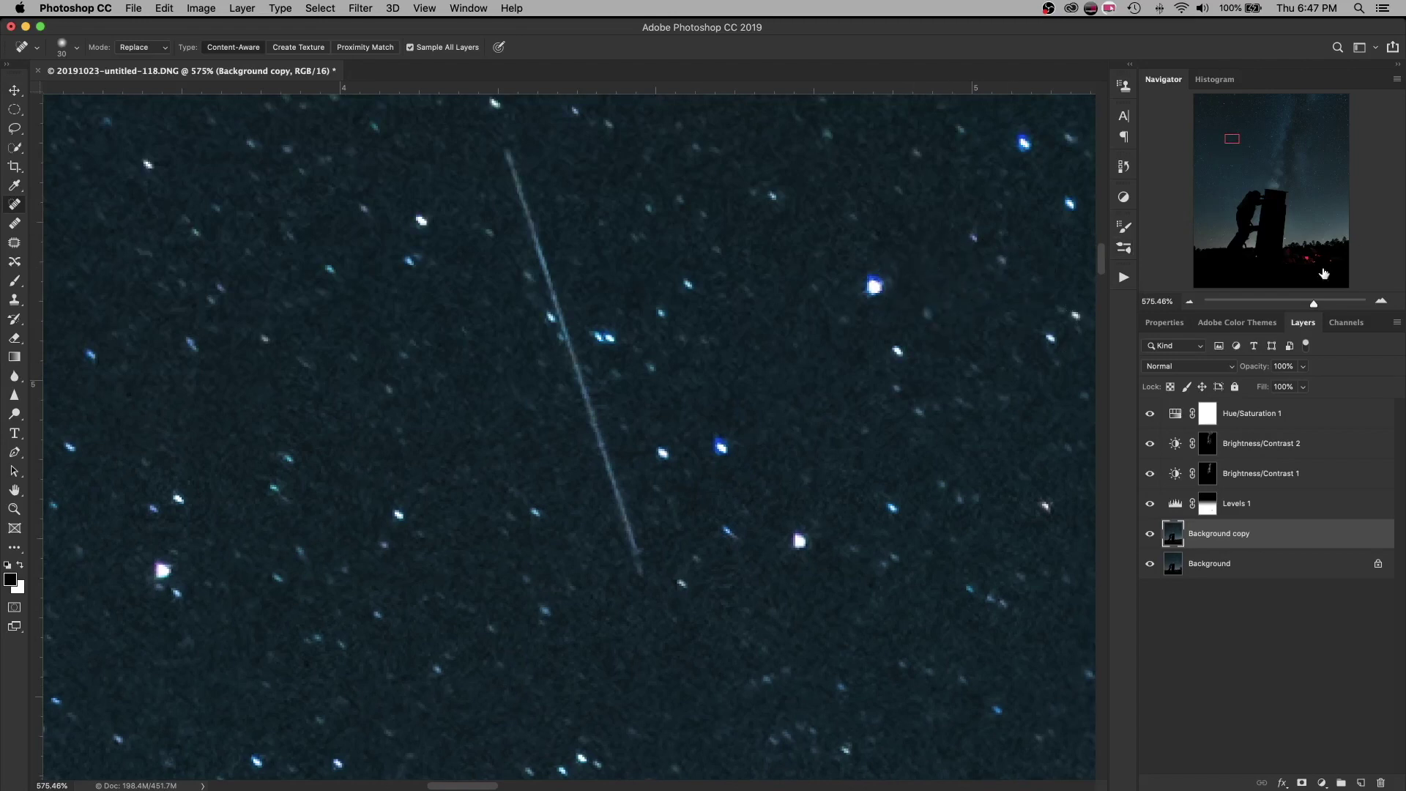
key(super+0)
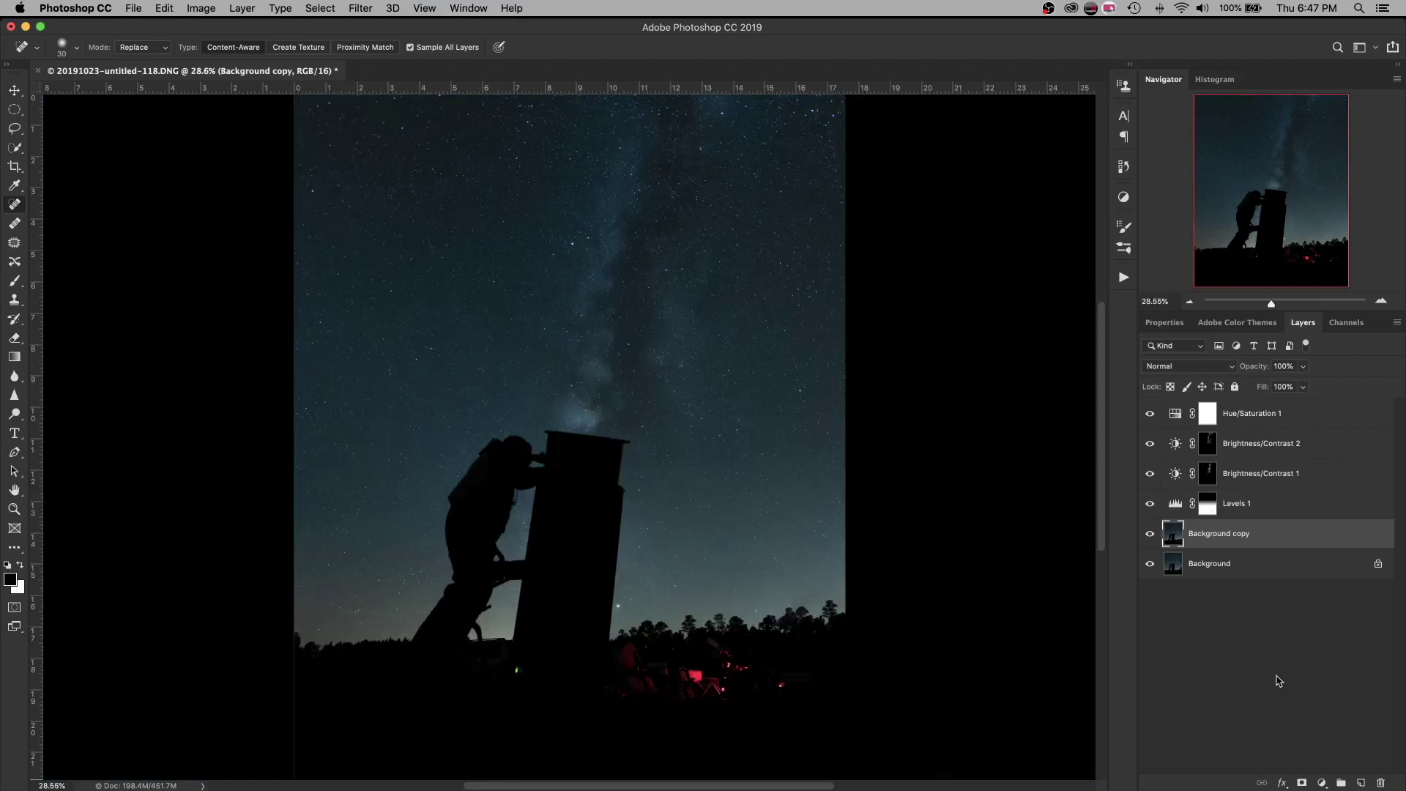
Step: With the Hue/Saturation 1 layer selected, browse the Astronomy Tools v1_6 PS CS action set and examine the stars up close
click(1291, 417)
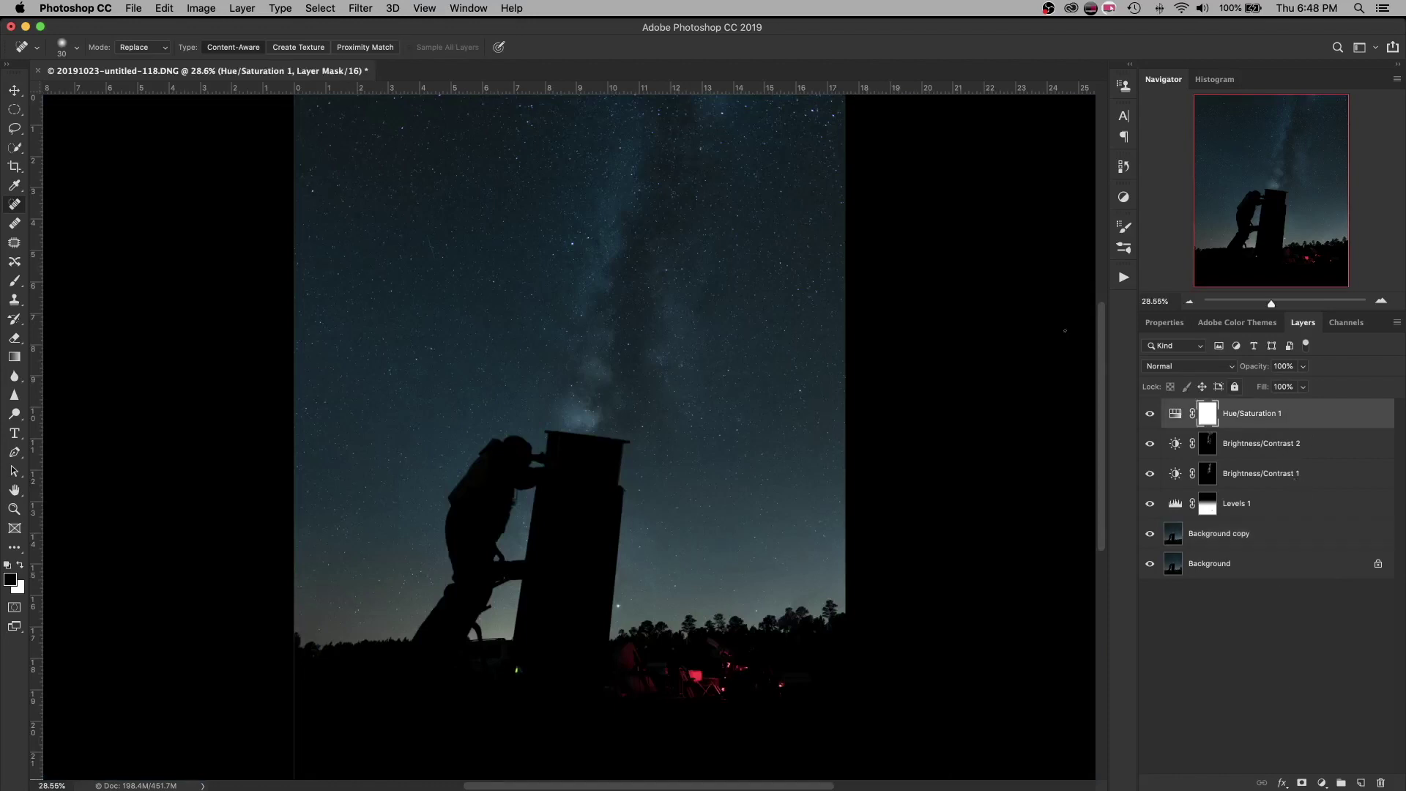
click(1124, 278)
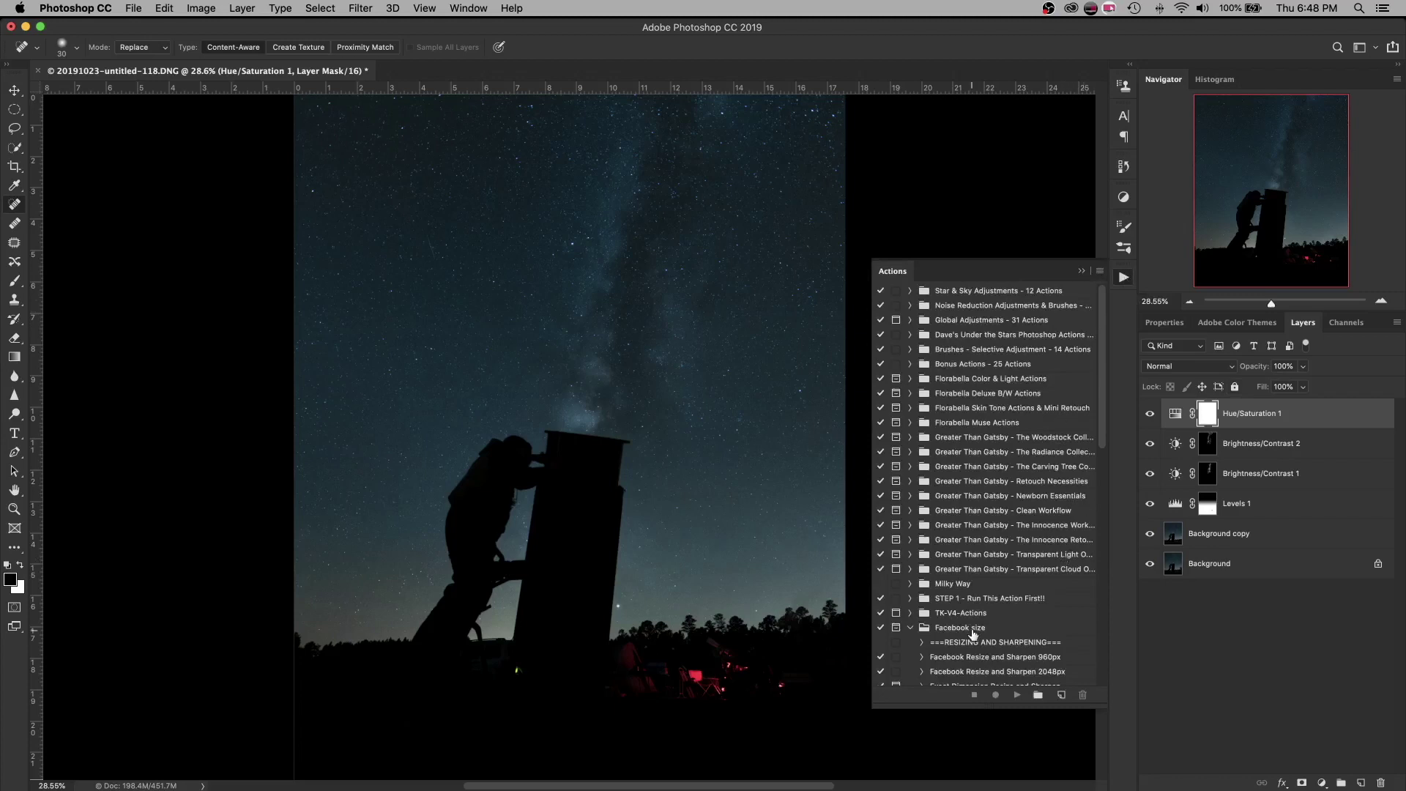
click(910, 628)
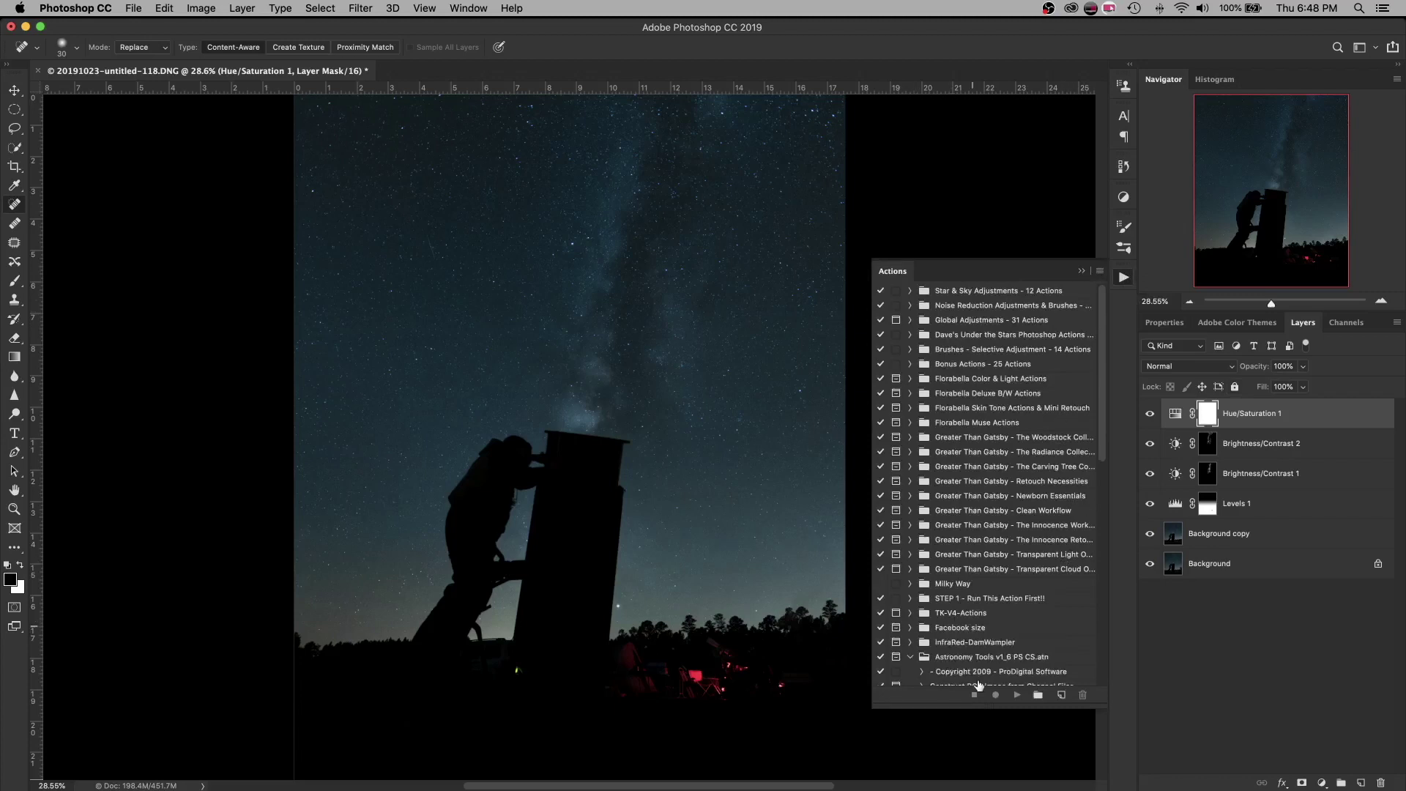
scroll(970, 648, down, 3)
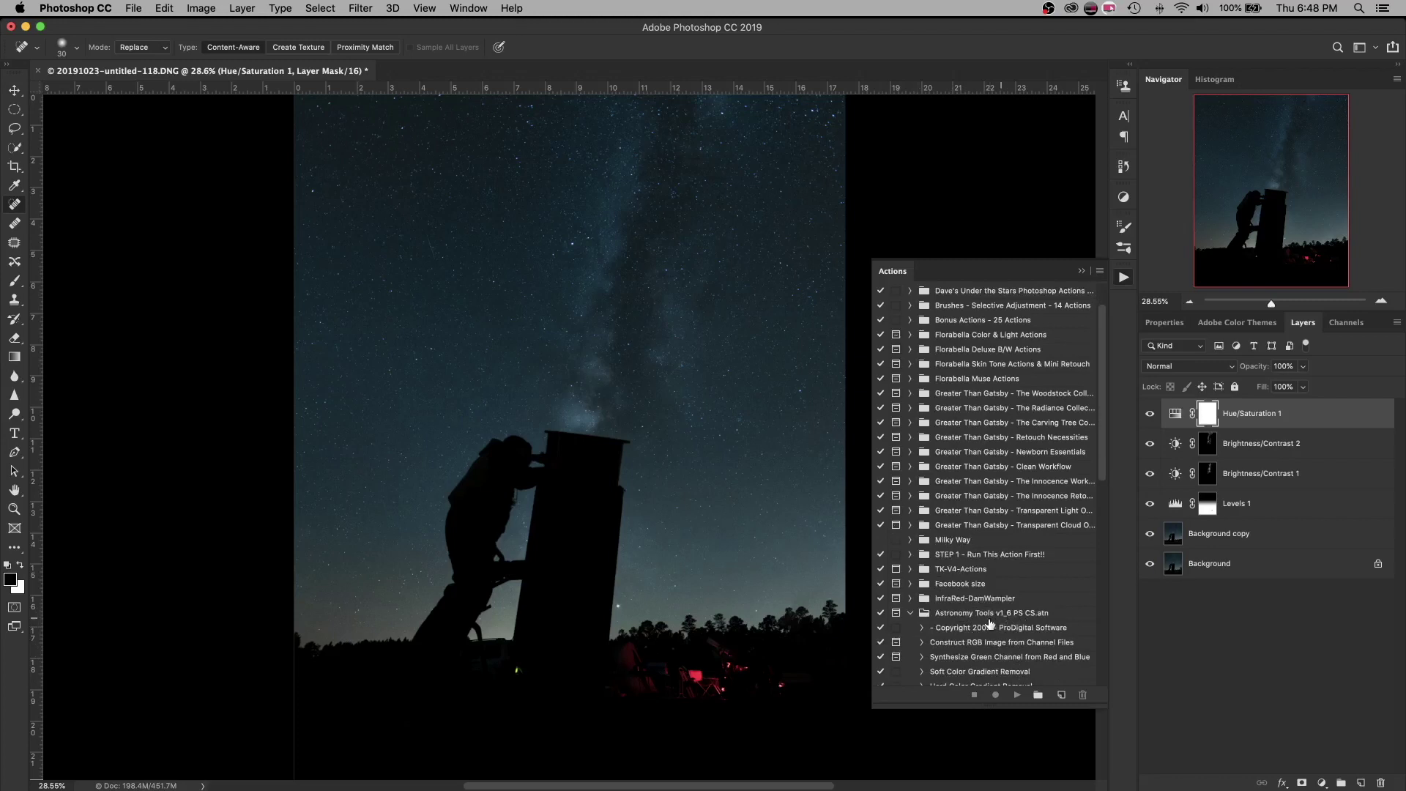
click(949, 617)
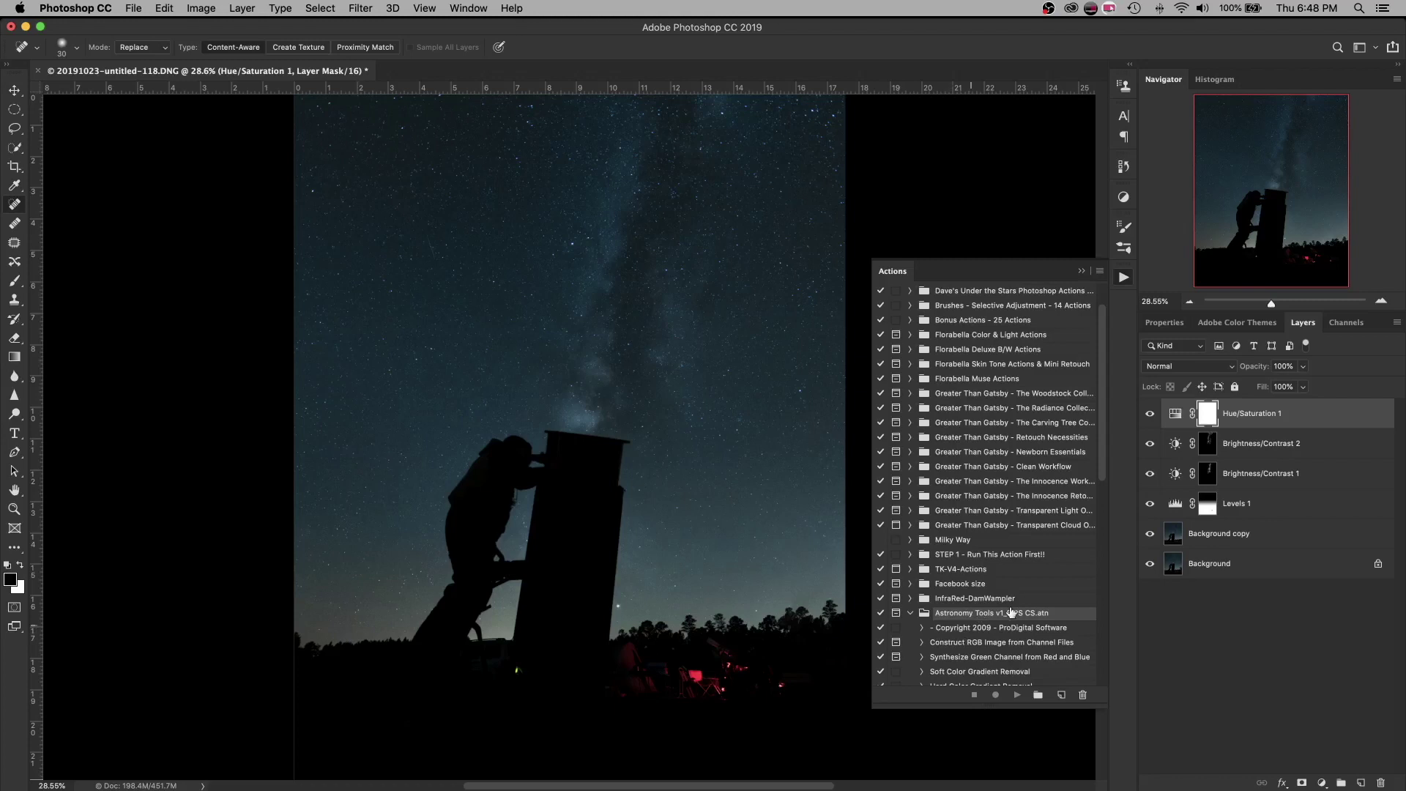
scroll(987, 636, down, 2)
scroll(987, 636, down, 6)
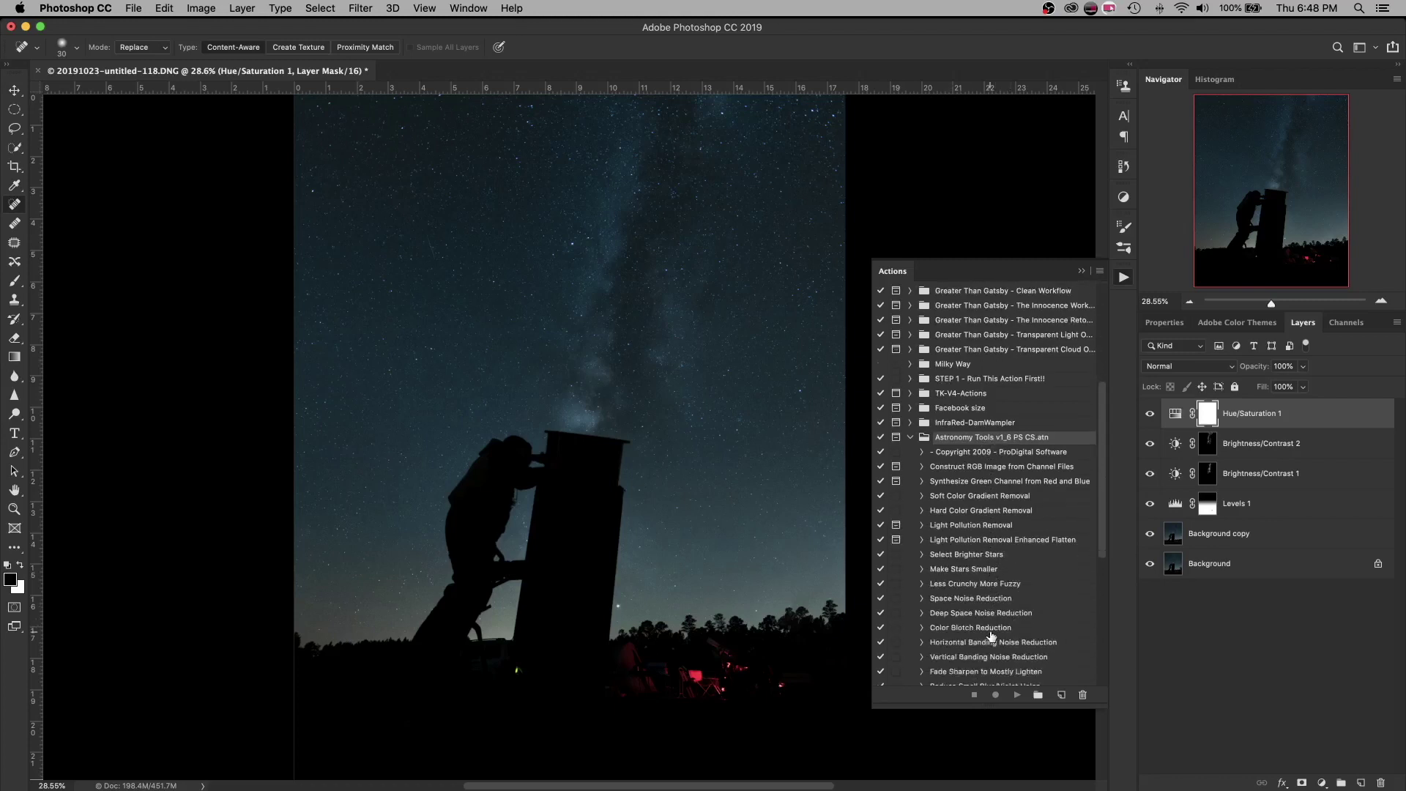
scroll(991, 636, down, 2)
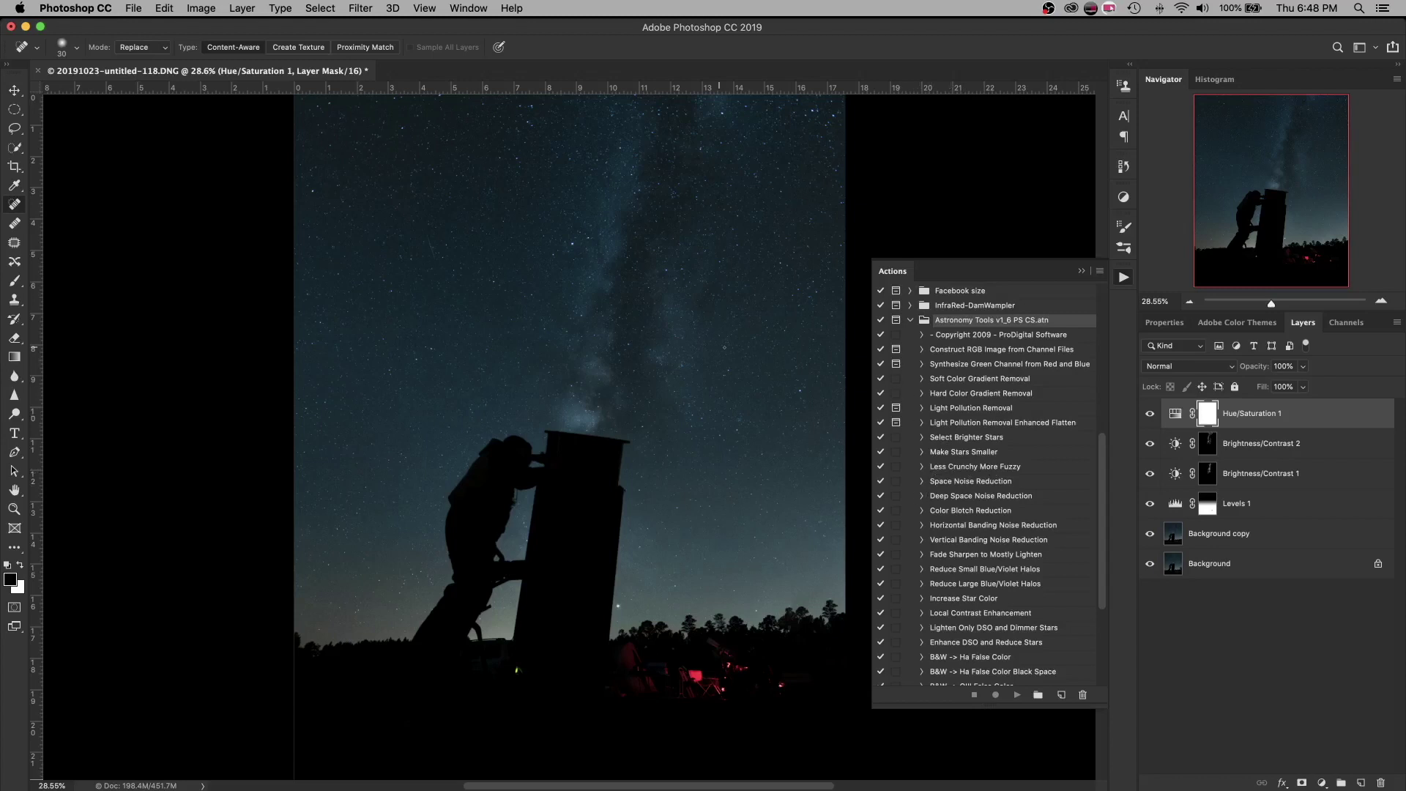
scroll(718, 333, up, 10)
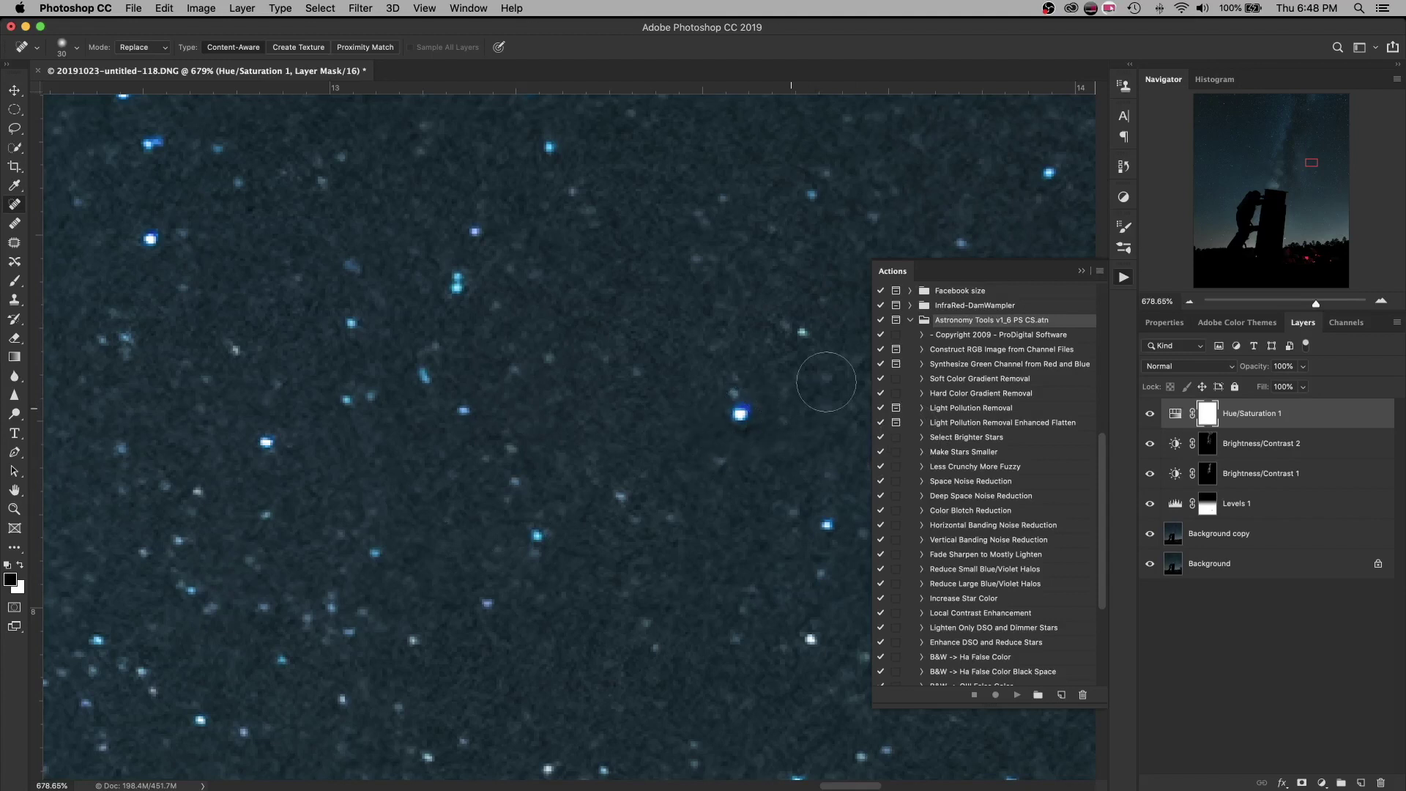
Step: Merge the Background copy and the four adjustment layers above it into one layer, keeping the original Background separate and visible
click(1081, 271)
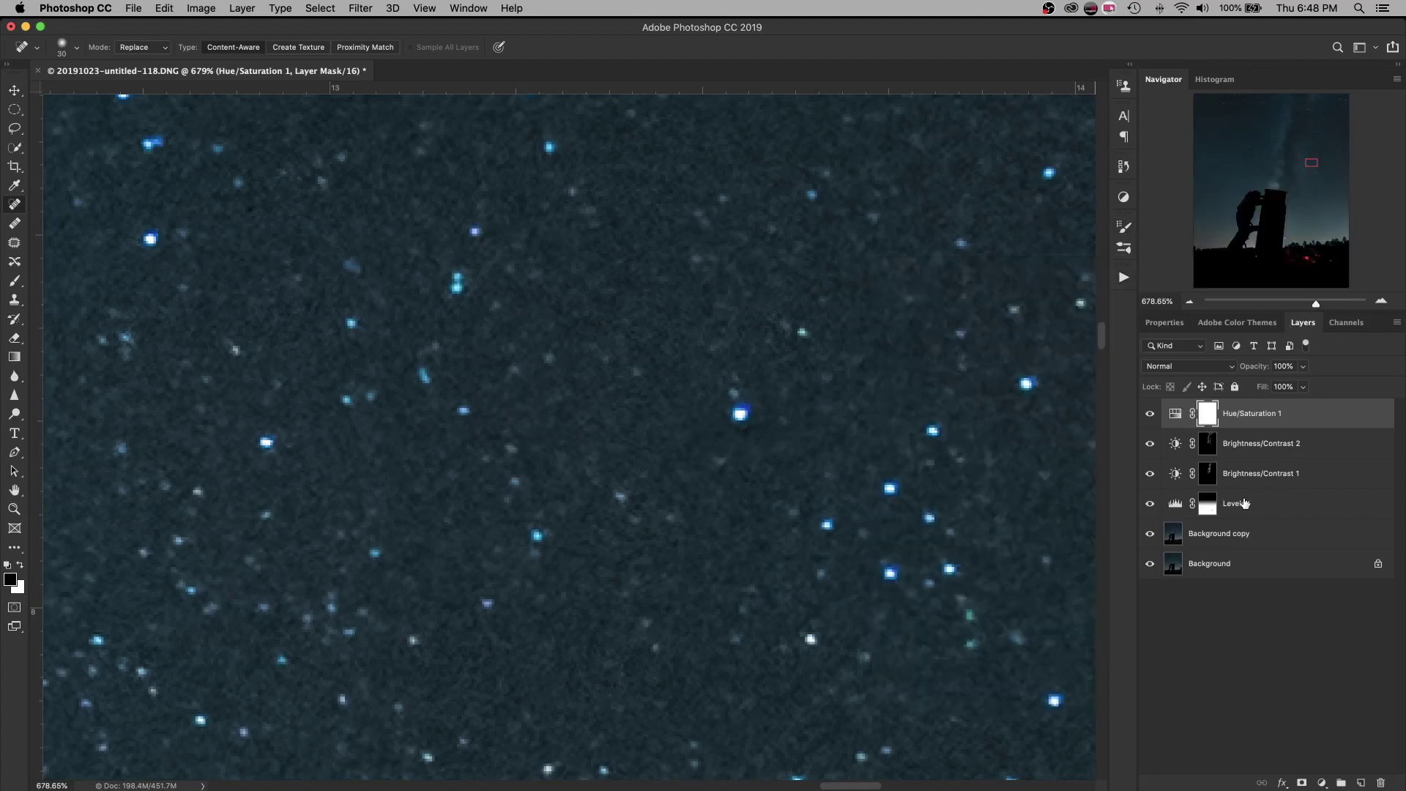
click(1149, 563)
shift+click(1264, 536)
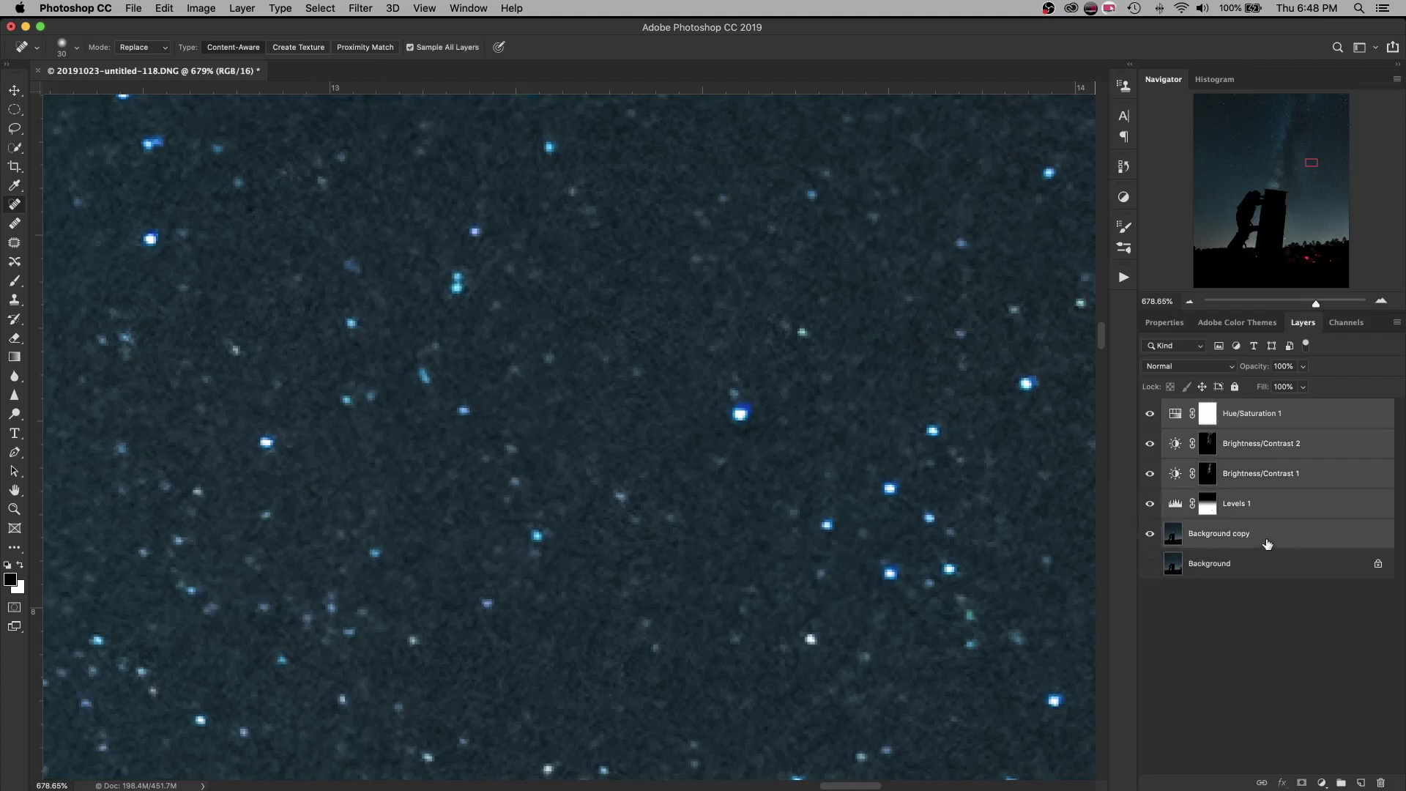
click(1397, 325)
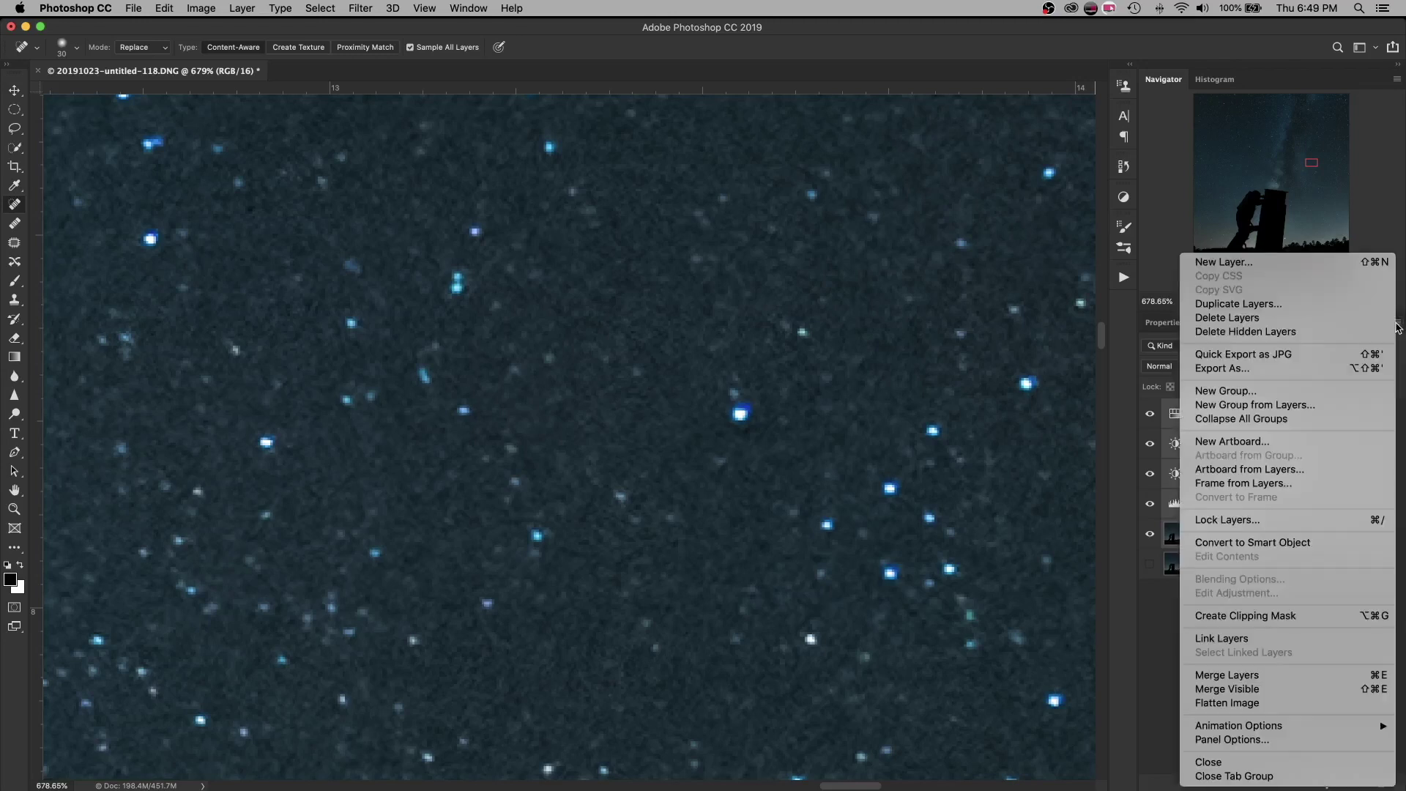
click(1243, 691)
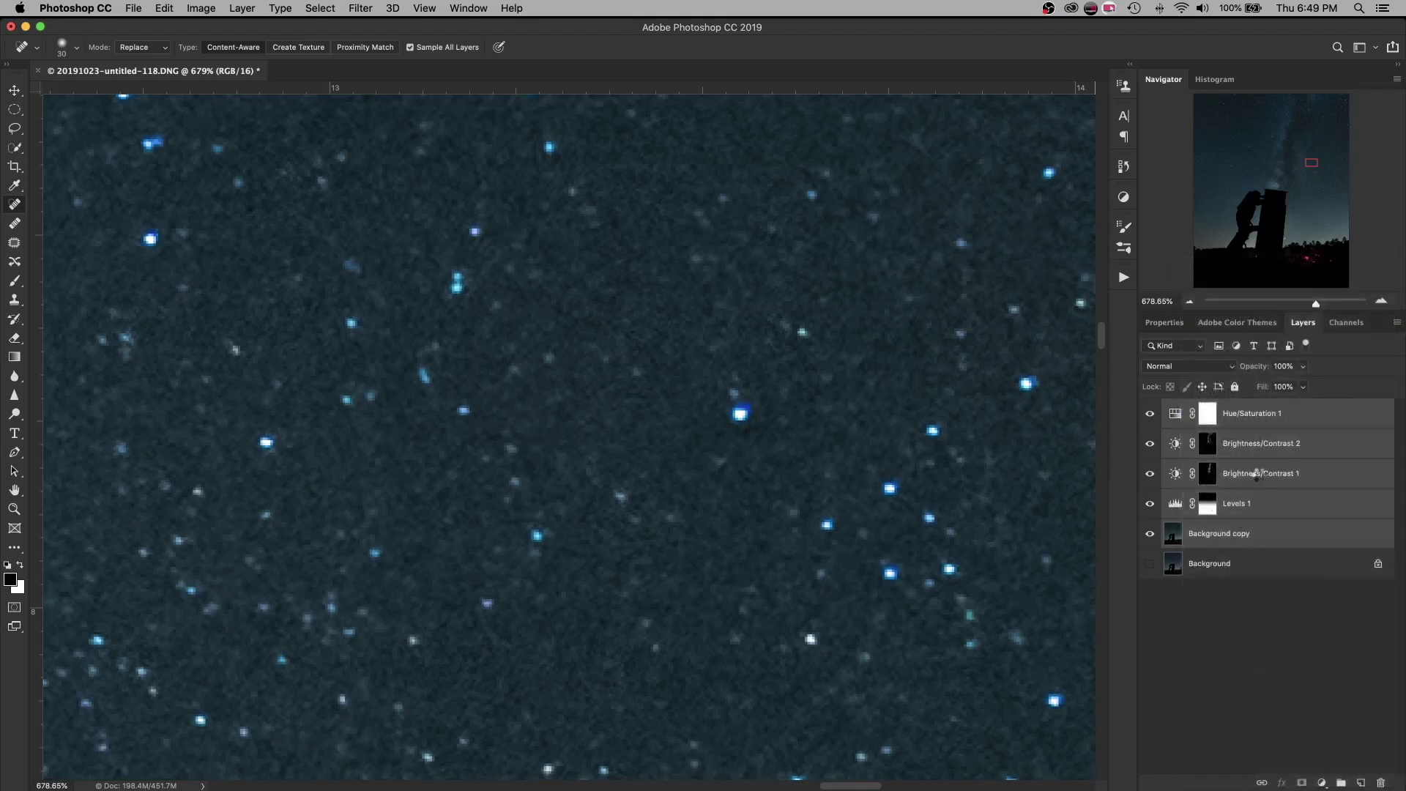
click(1150, 444)
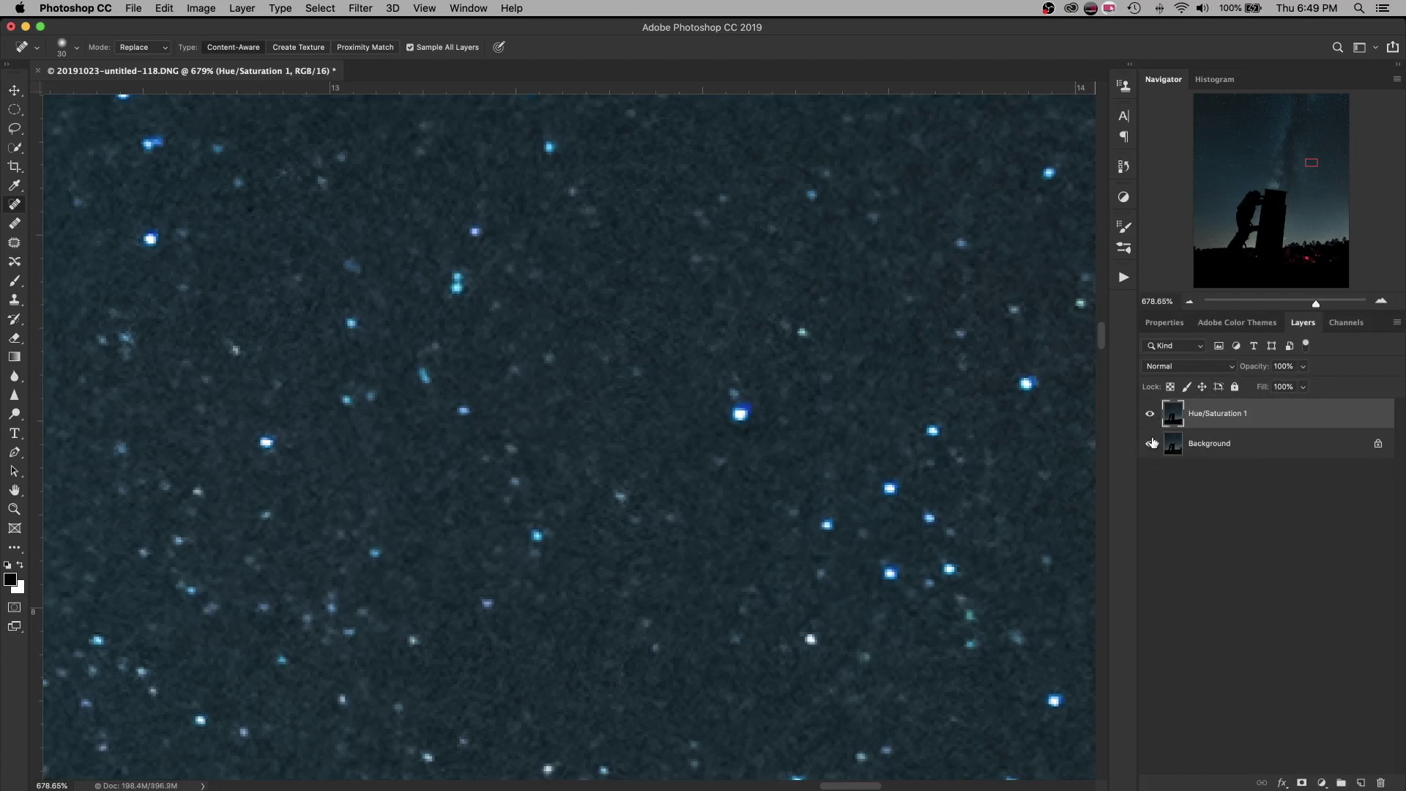
Step: Compare the merged Hue/Saturation 1 layer with the original Background by toggling its visibility, viewing the whole photo
click(1150, 414)
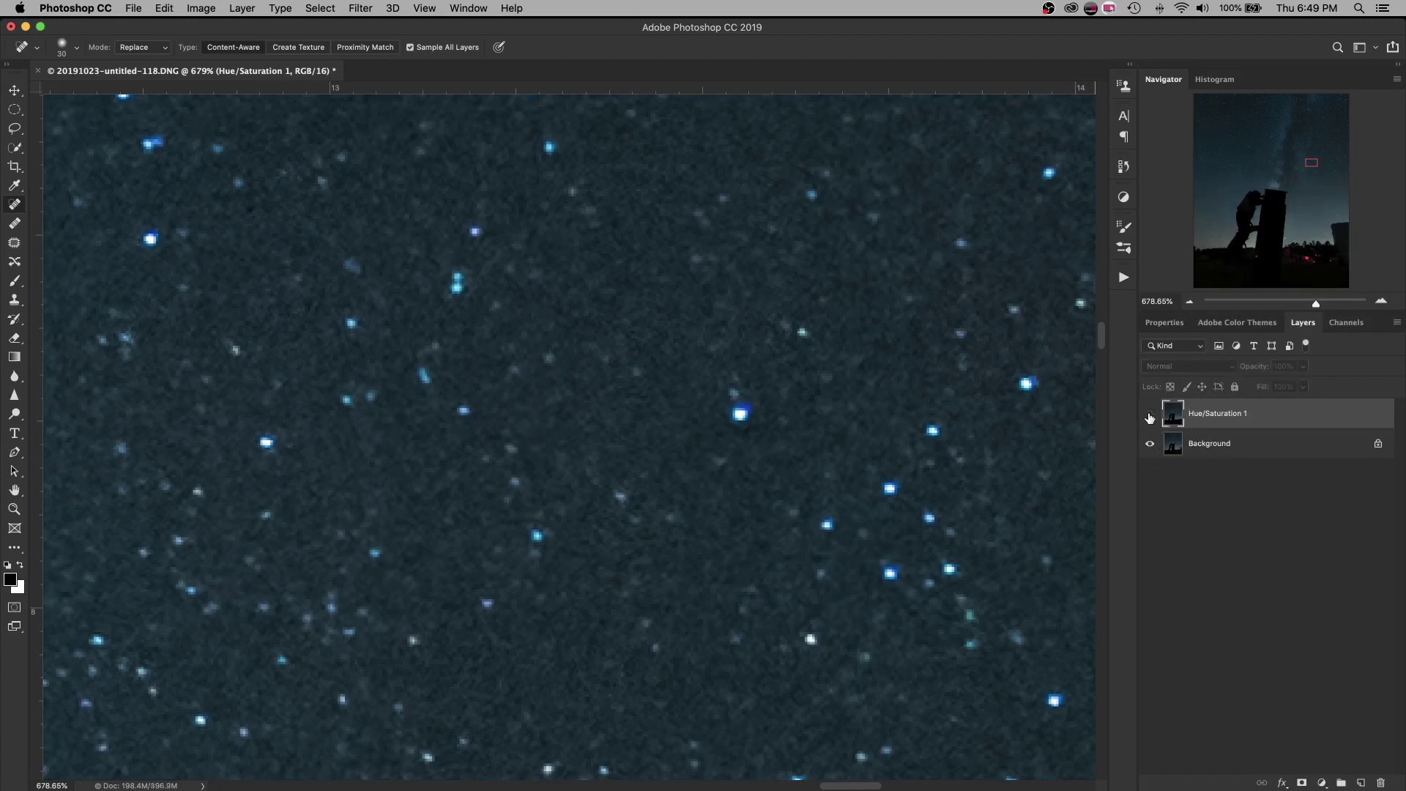
click(1150, 415)
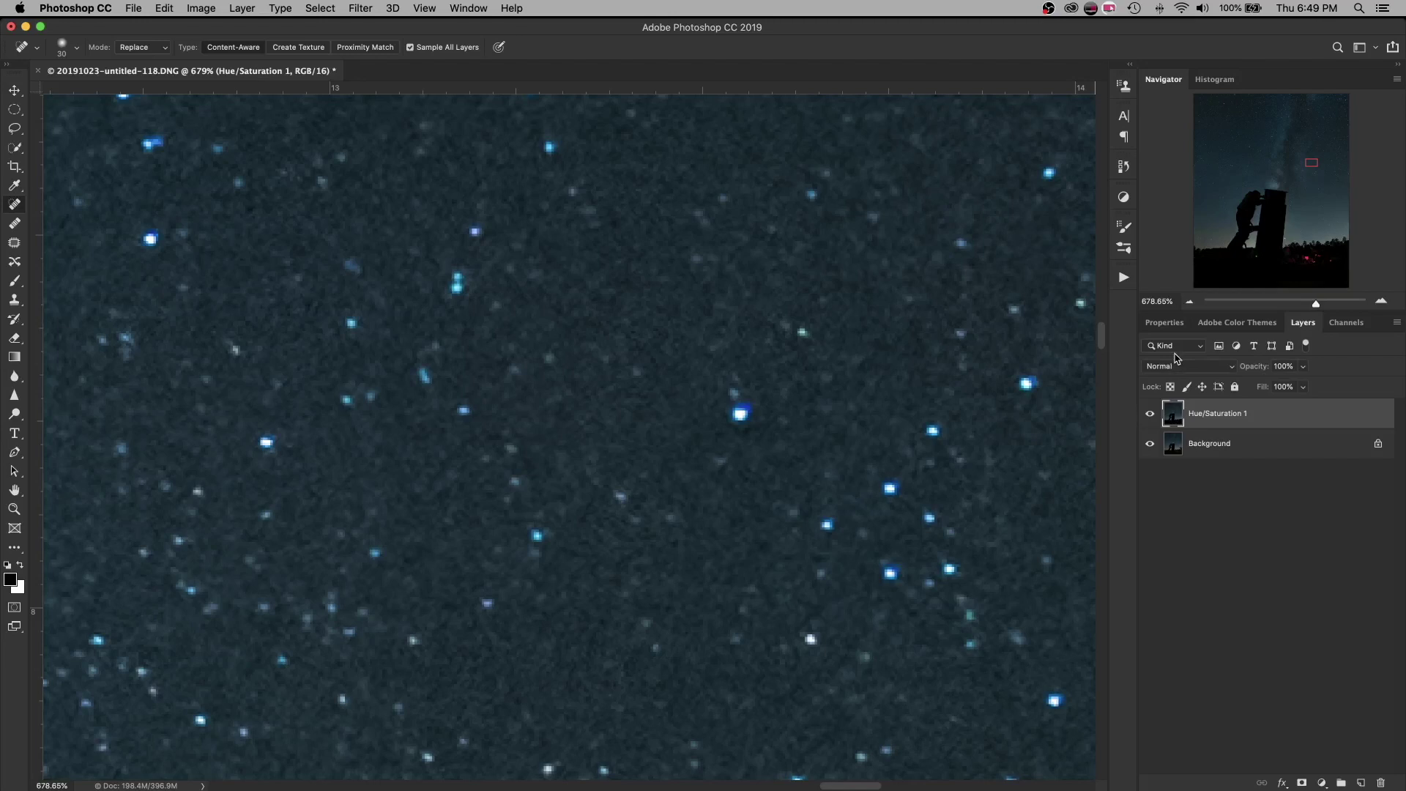
key(super+0)
click(1150, 415)
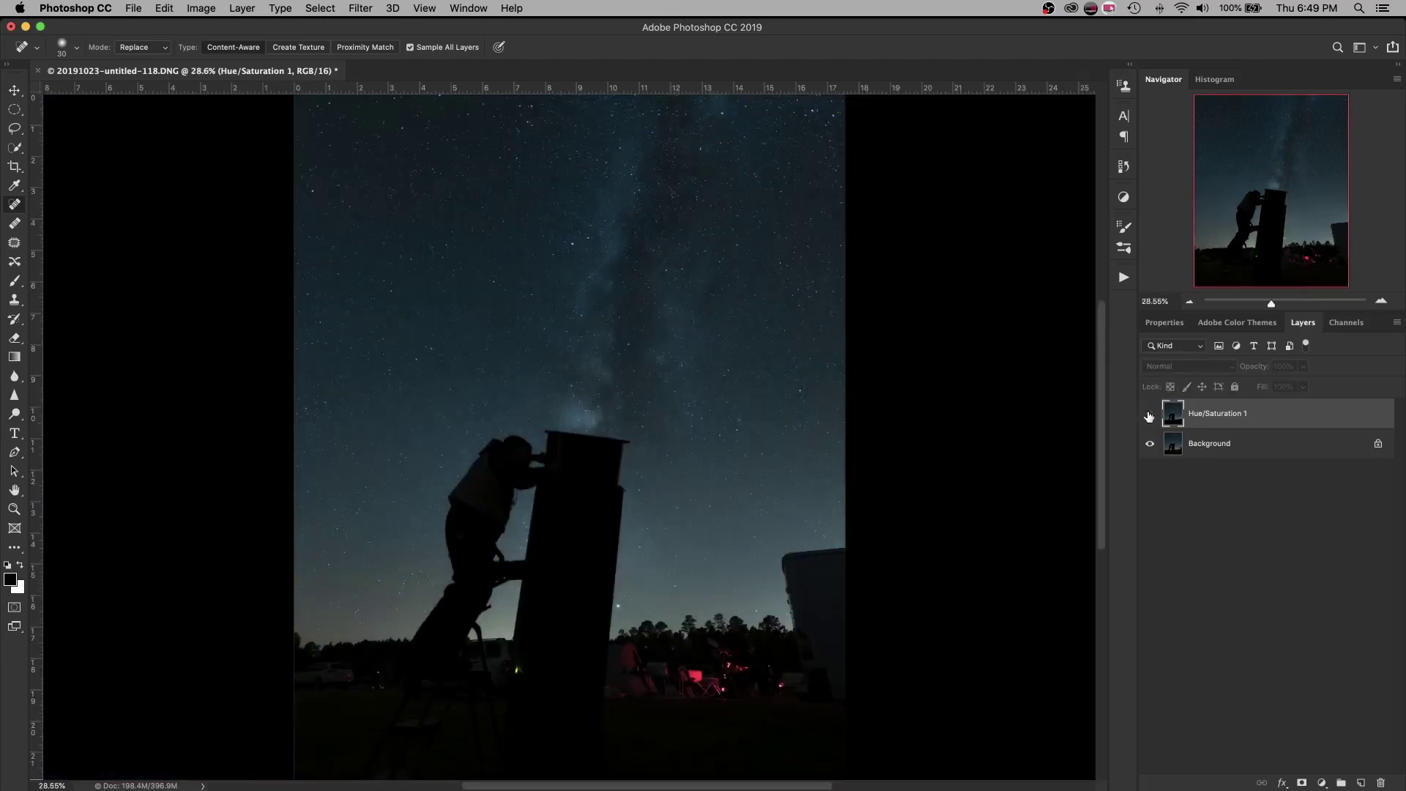
click(1150, 414)
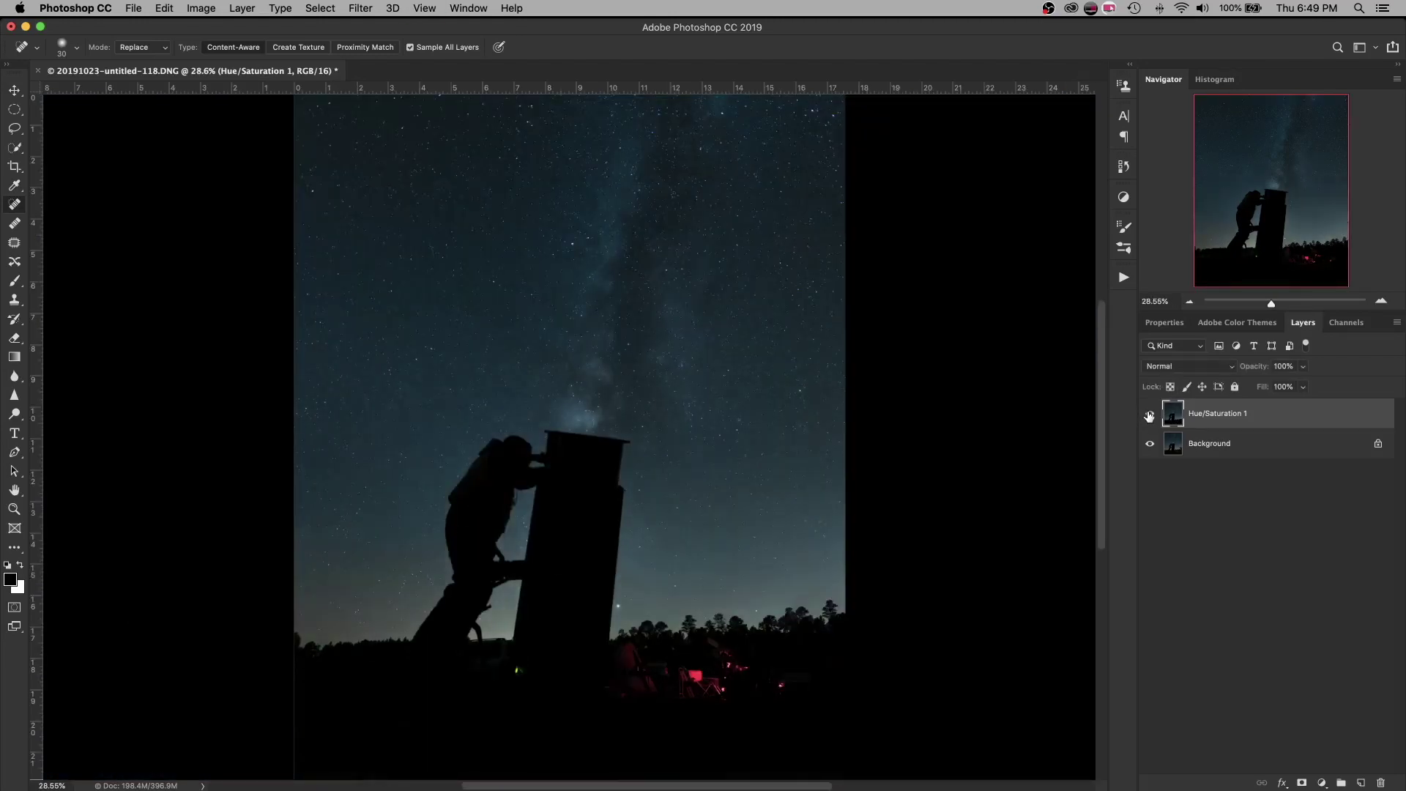
Step: Duplicate the merged Hue/Saturation 1 layer and run the Less Crunchy More Fuzzy astronomy action on the copy
click(1123, 278)
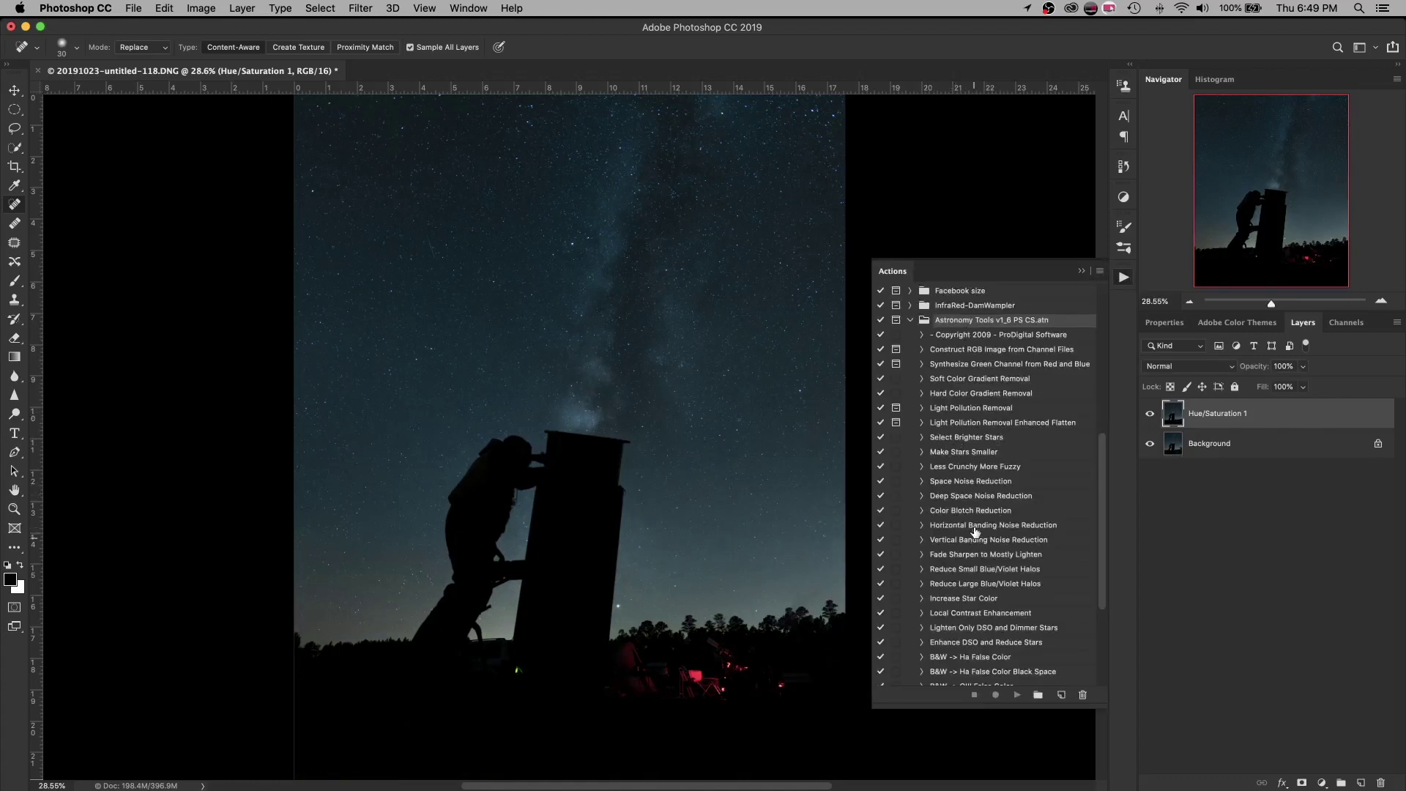
click(944, 470)
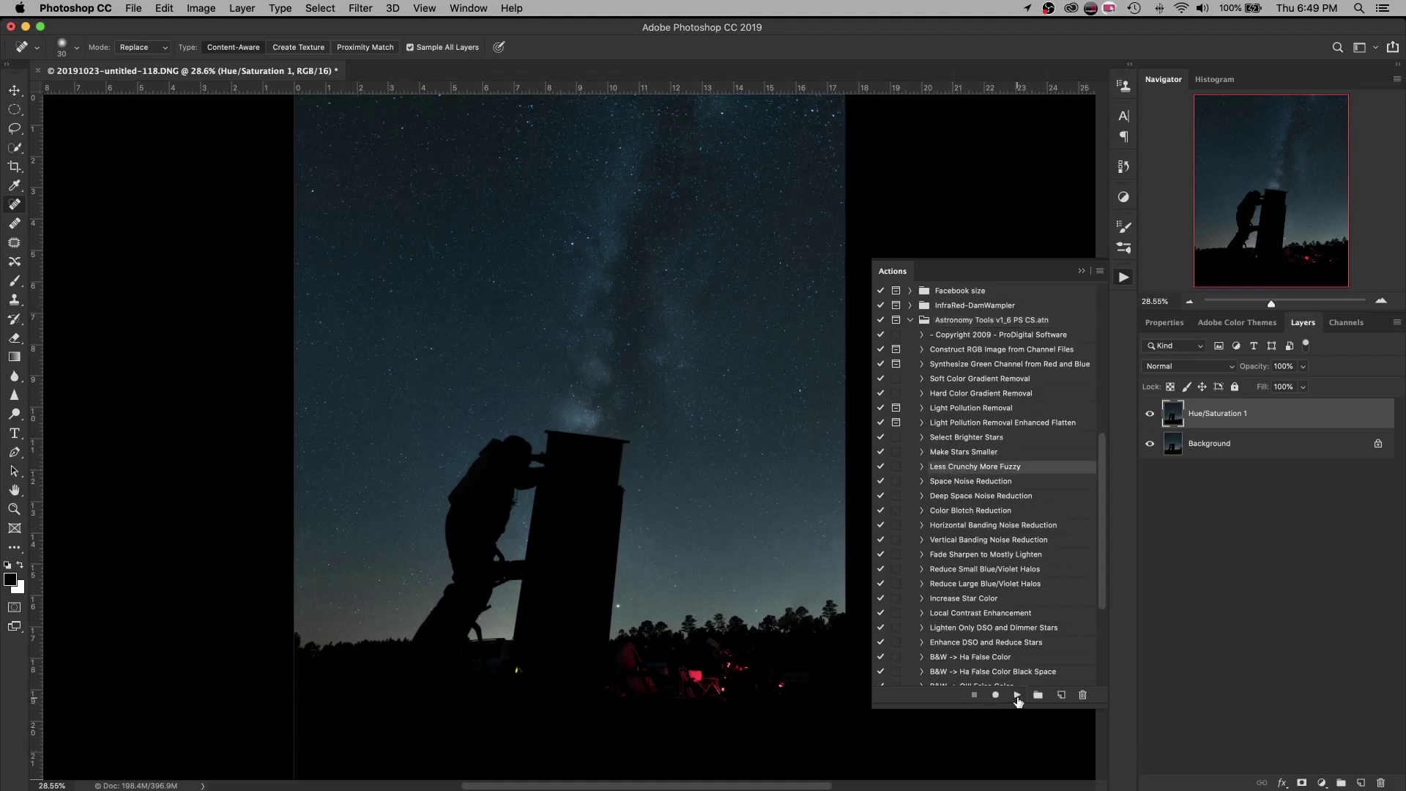
click(1082, 273)
drag(1175, 418, 1360, 782)
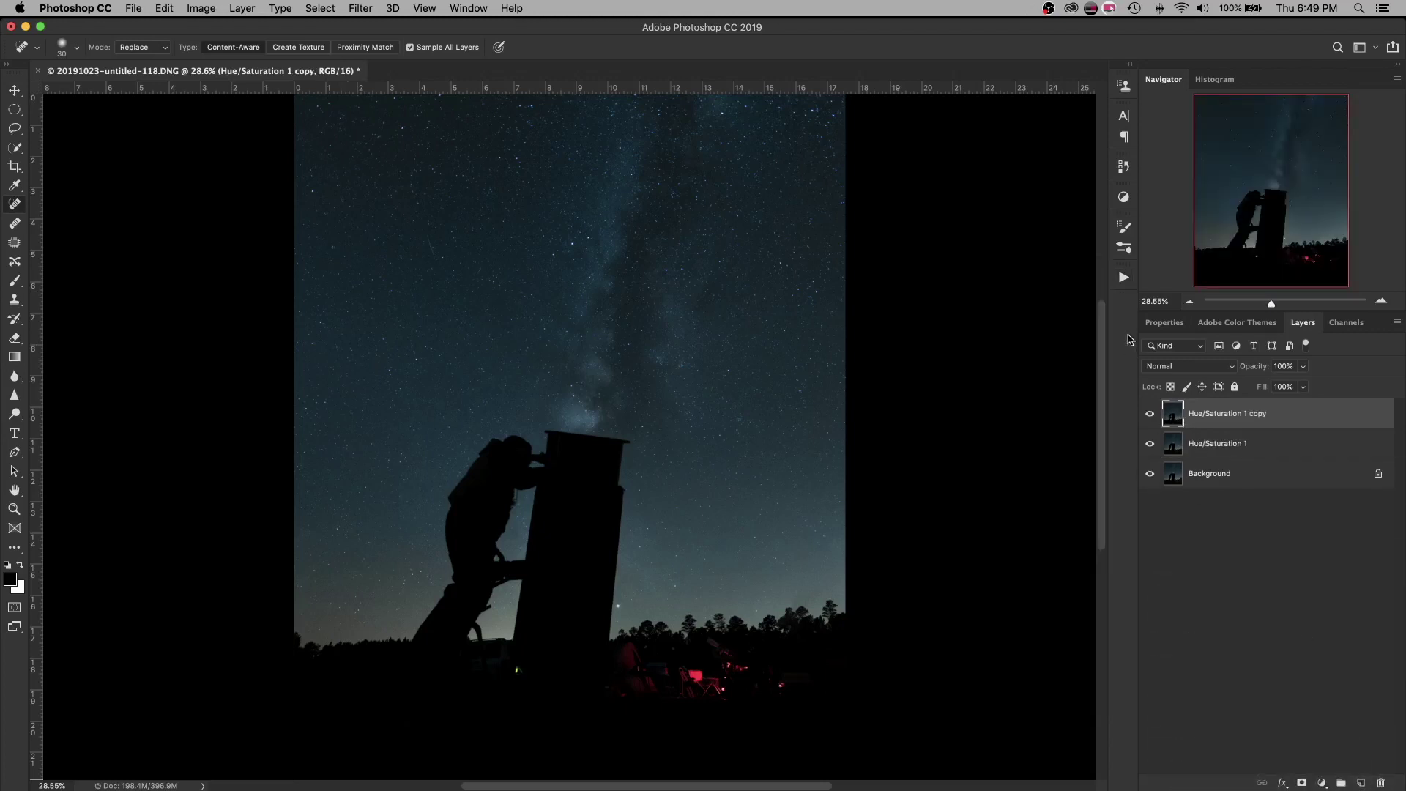
click(1123, 278)
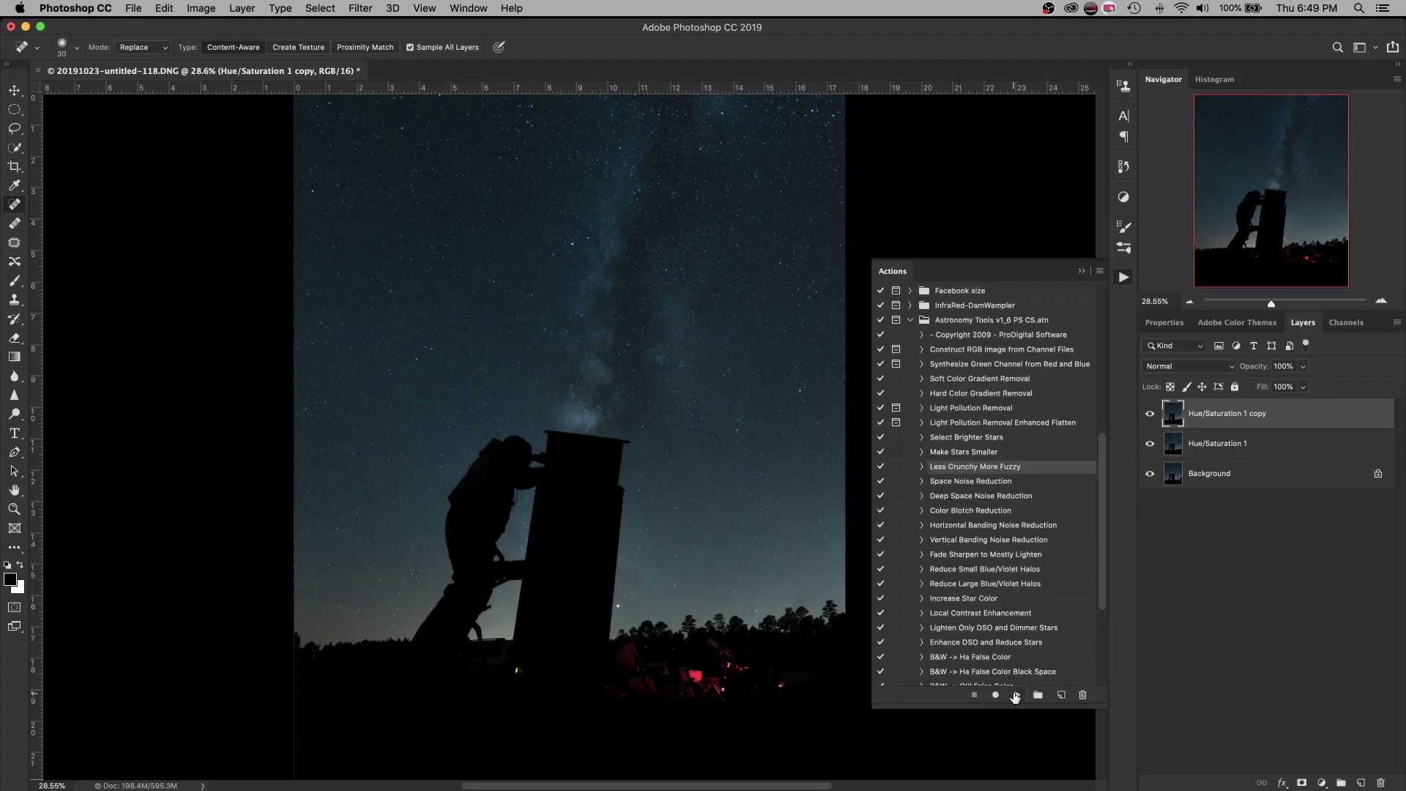
click(1016, 695)
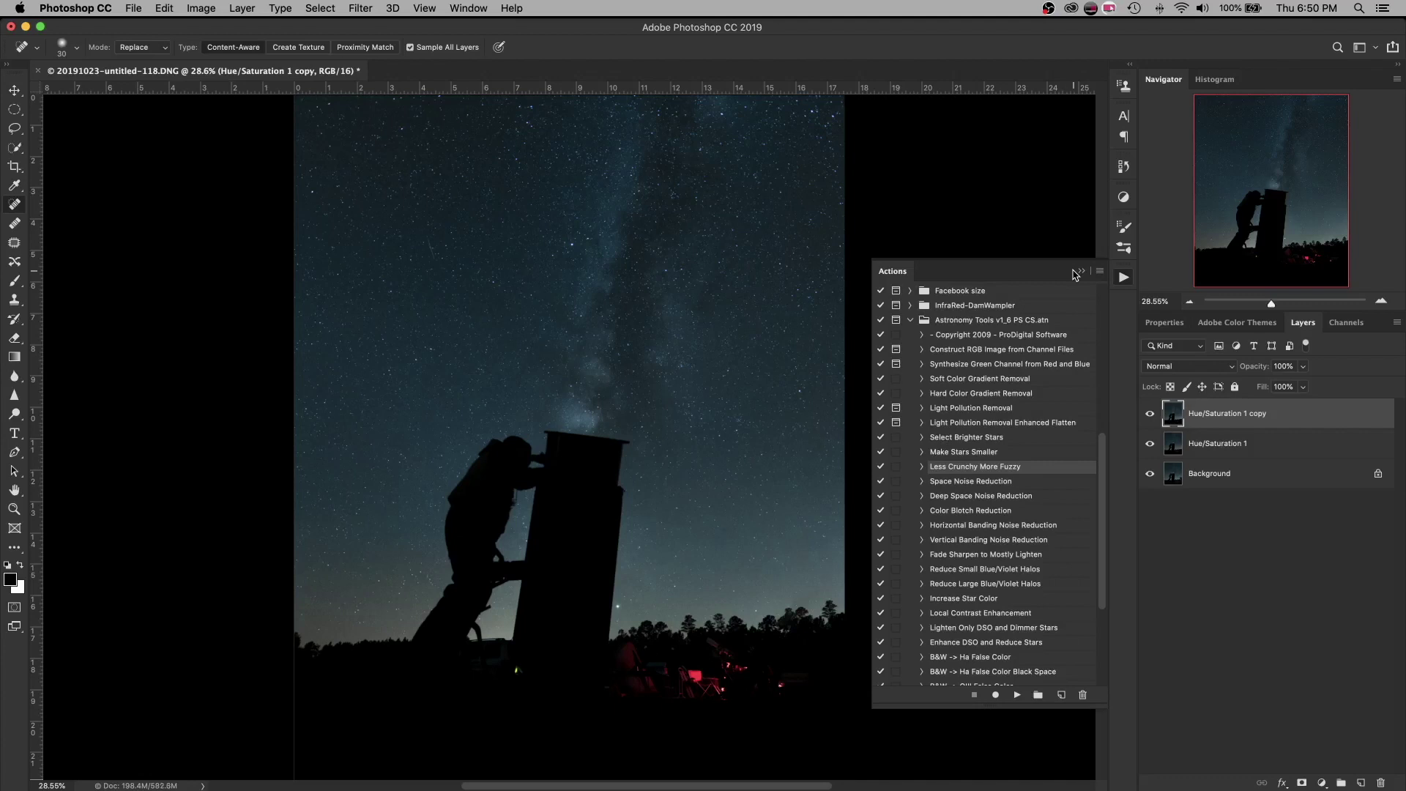
click(1082, 271)
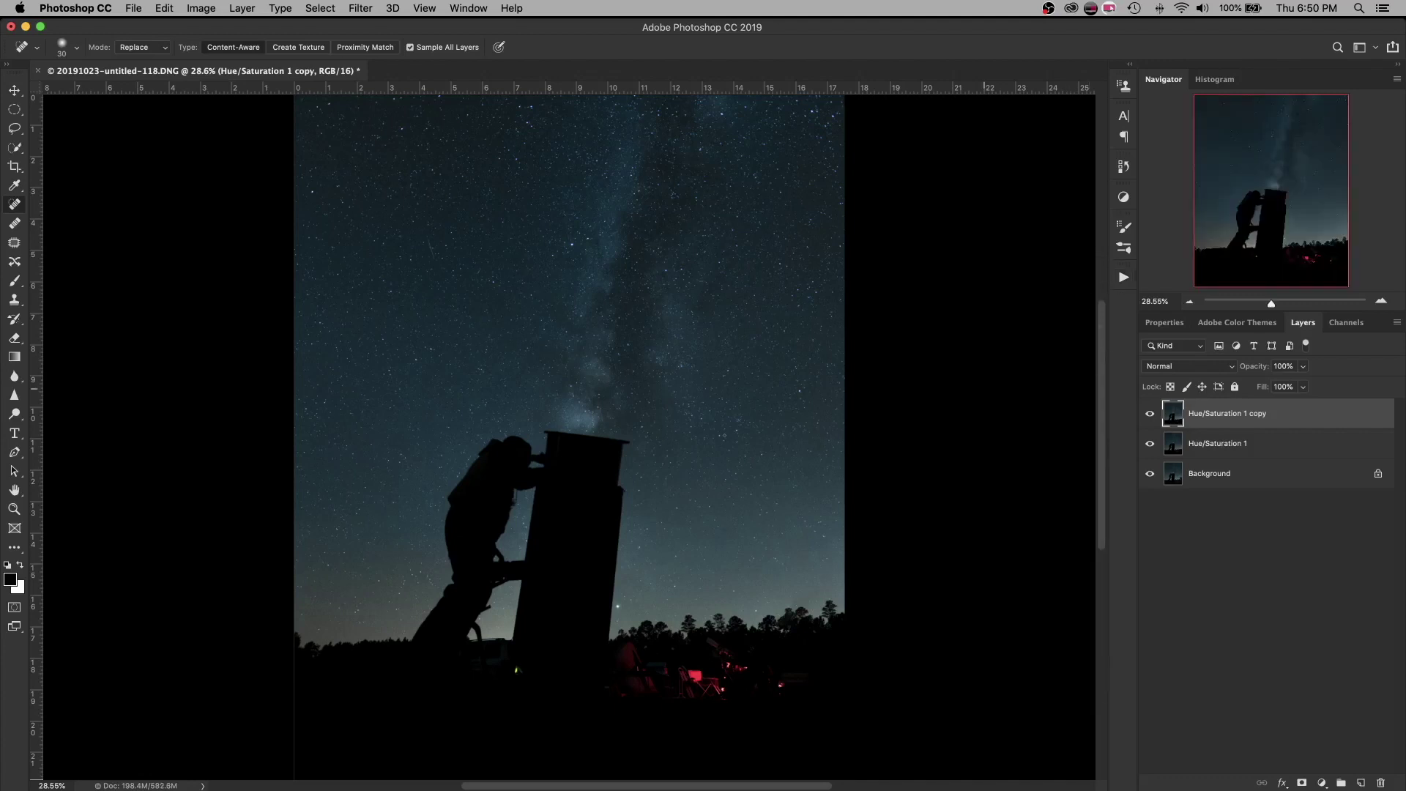
Step: Examine the Less Crunchy More Fuzzy effect on the stars up close by toggling the Hue/Saturation 1 copy layer's visibility
scroll(602, 315, up, 10)
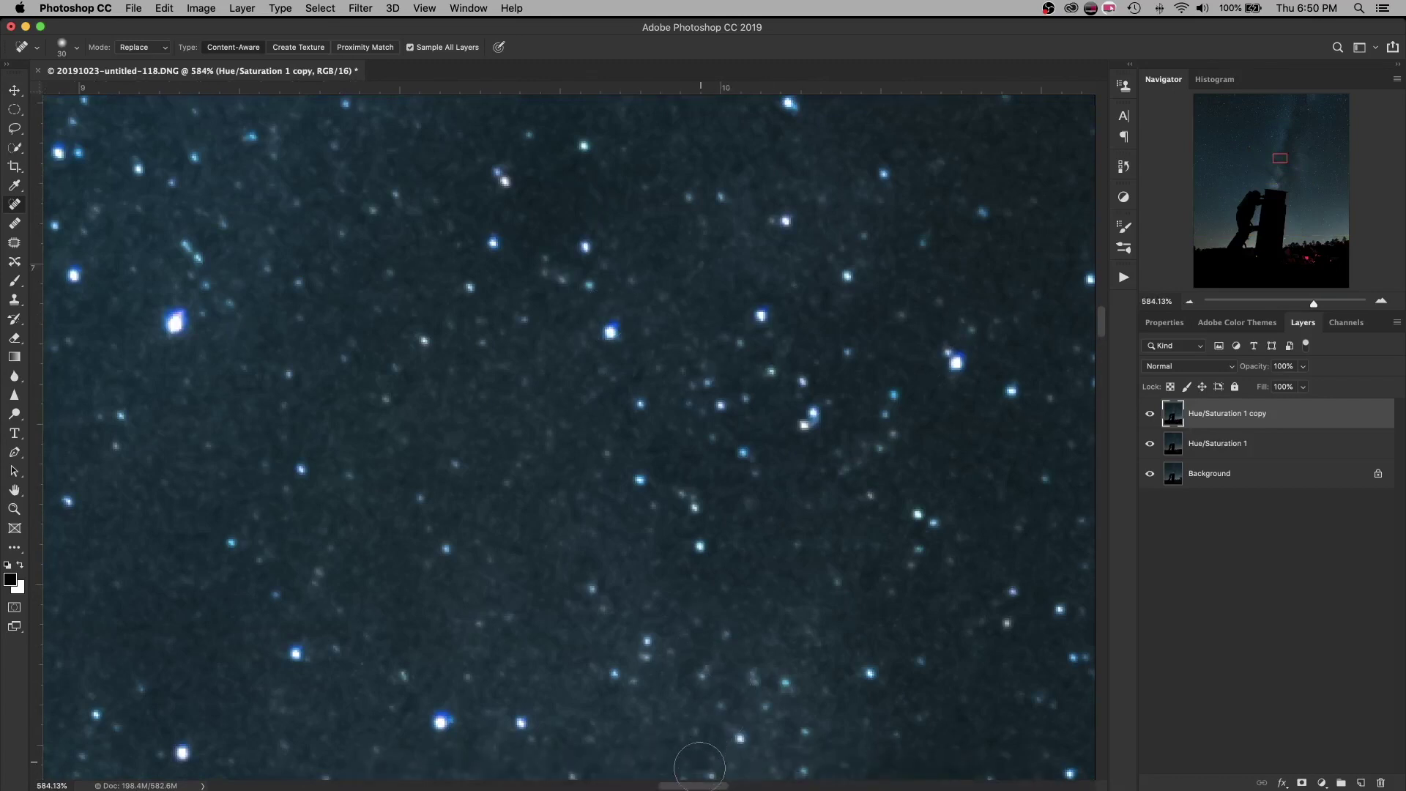
drag(695, 787, 720, 787)
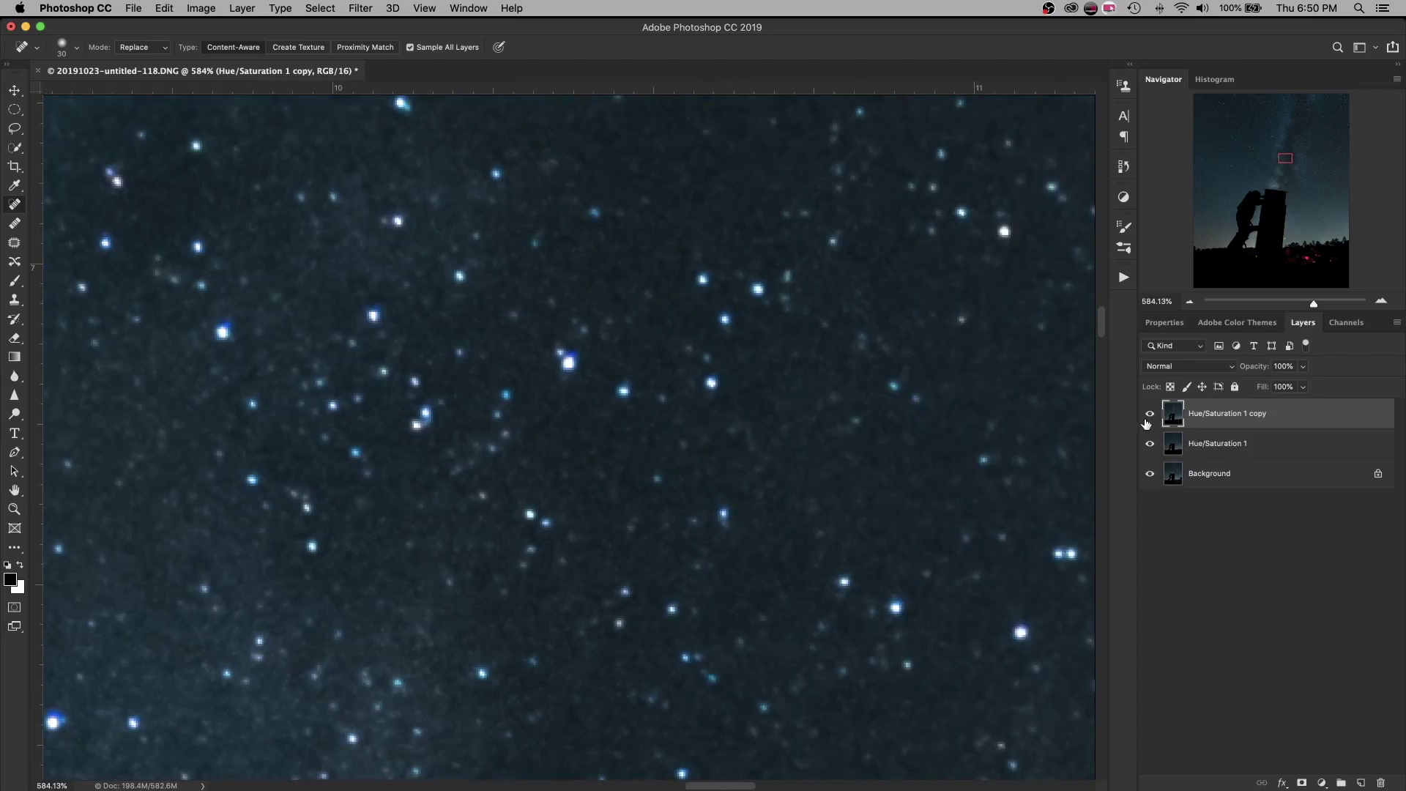
click(1150, 415)
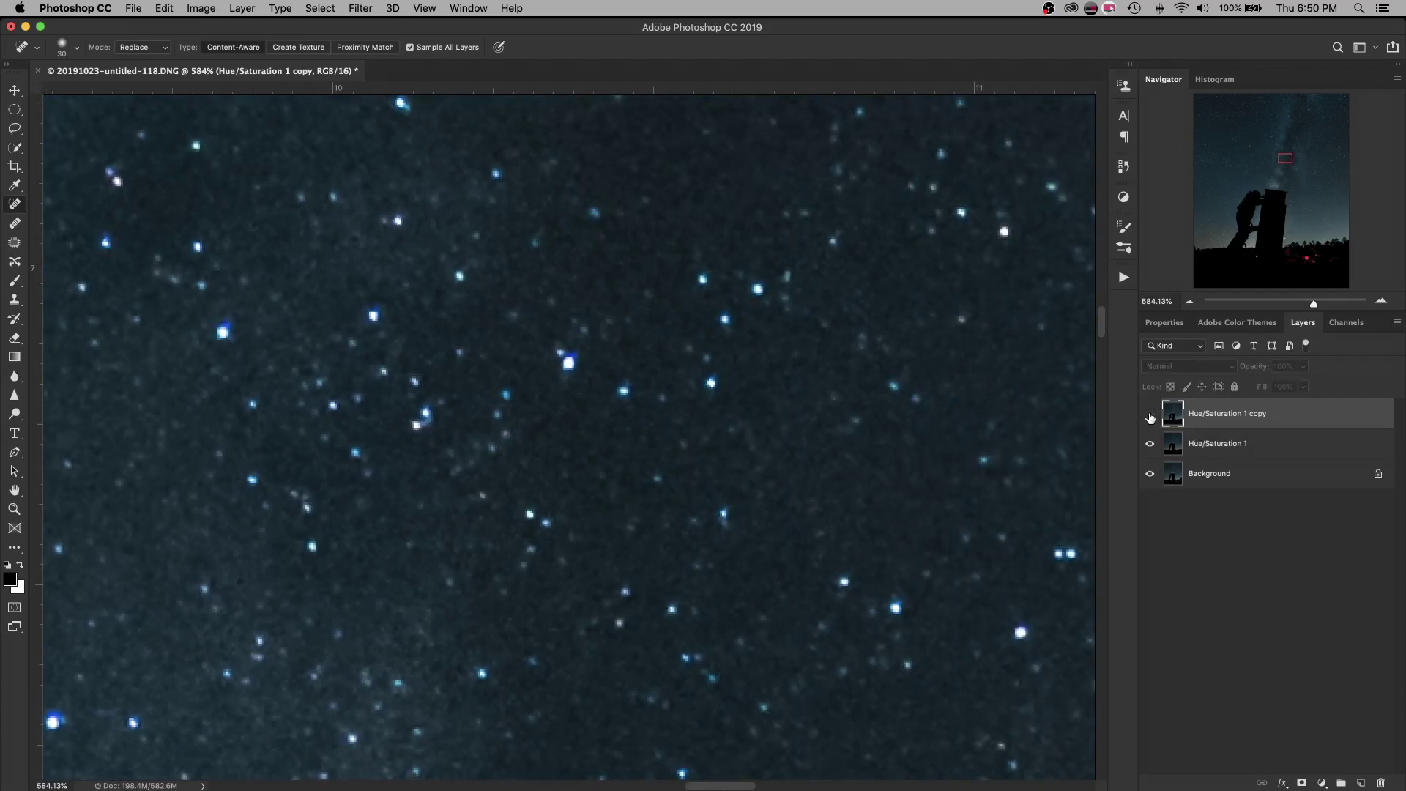
click(1150, 415)
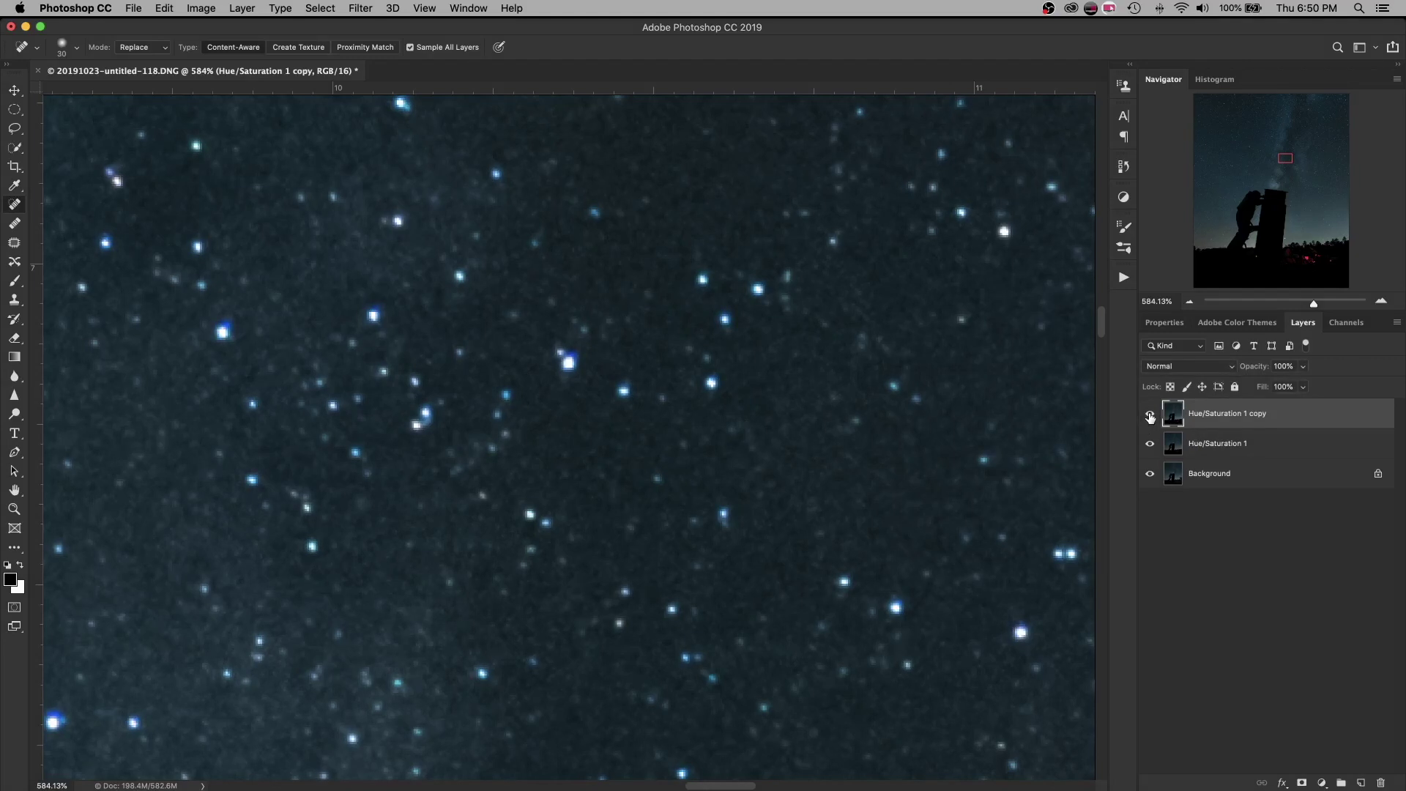
click(1150, 415)
click(1150, 416)
key(super+0)
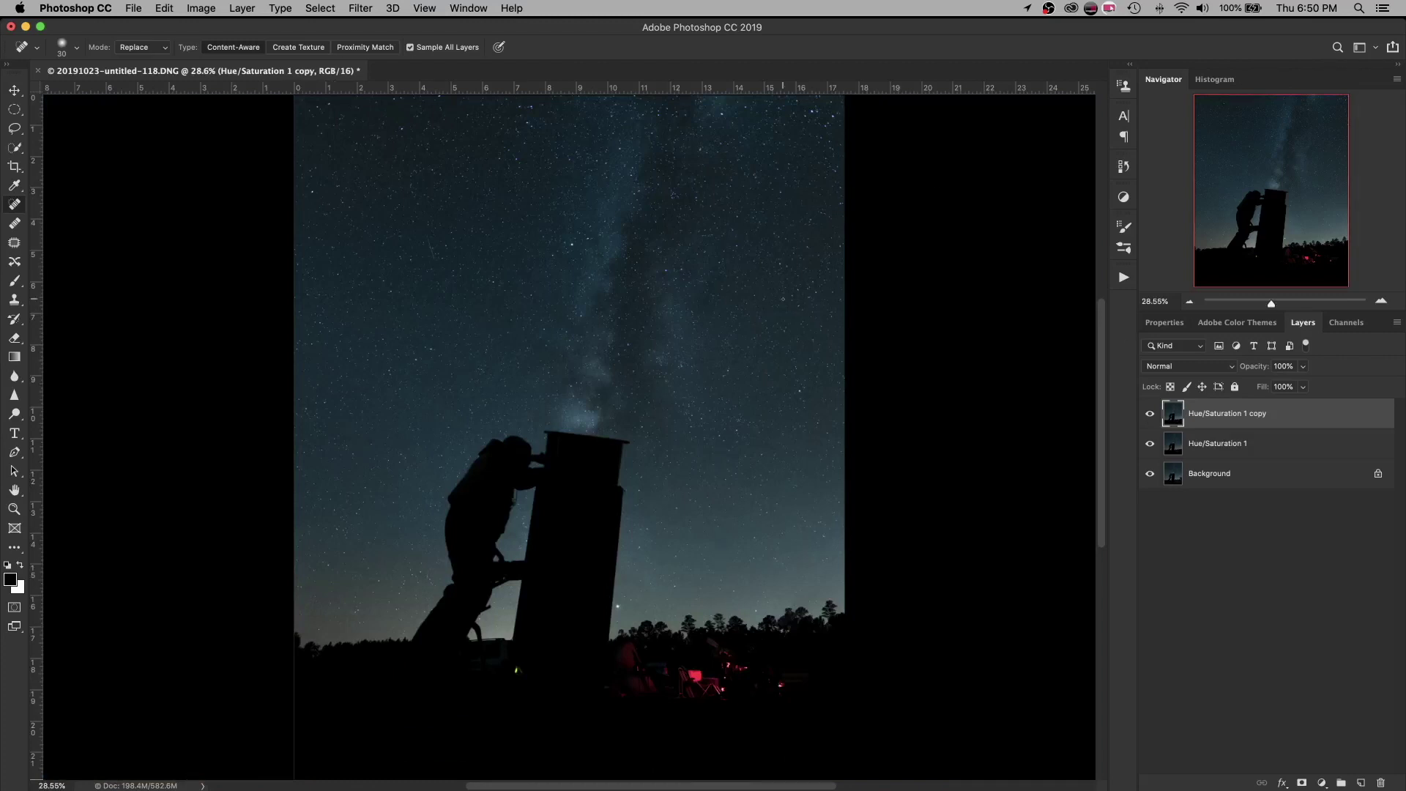
scroll(783, 299, up, 15)
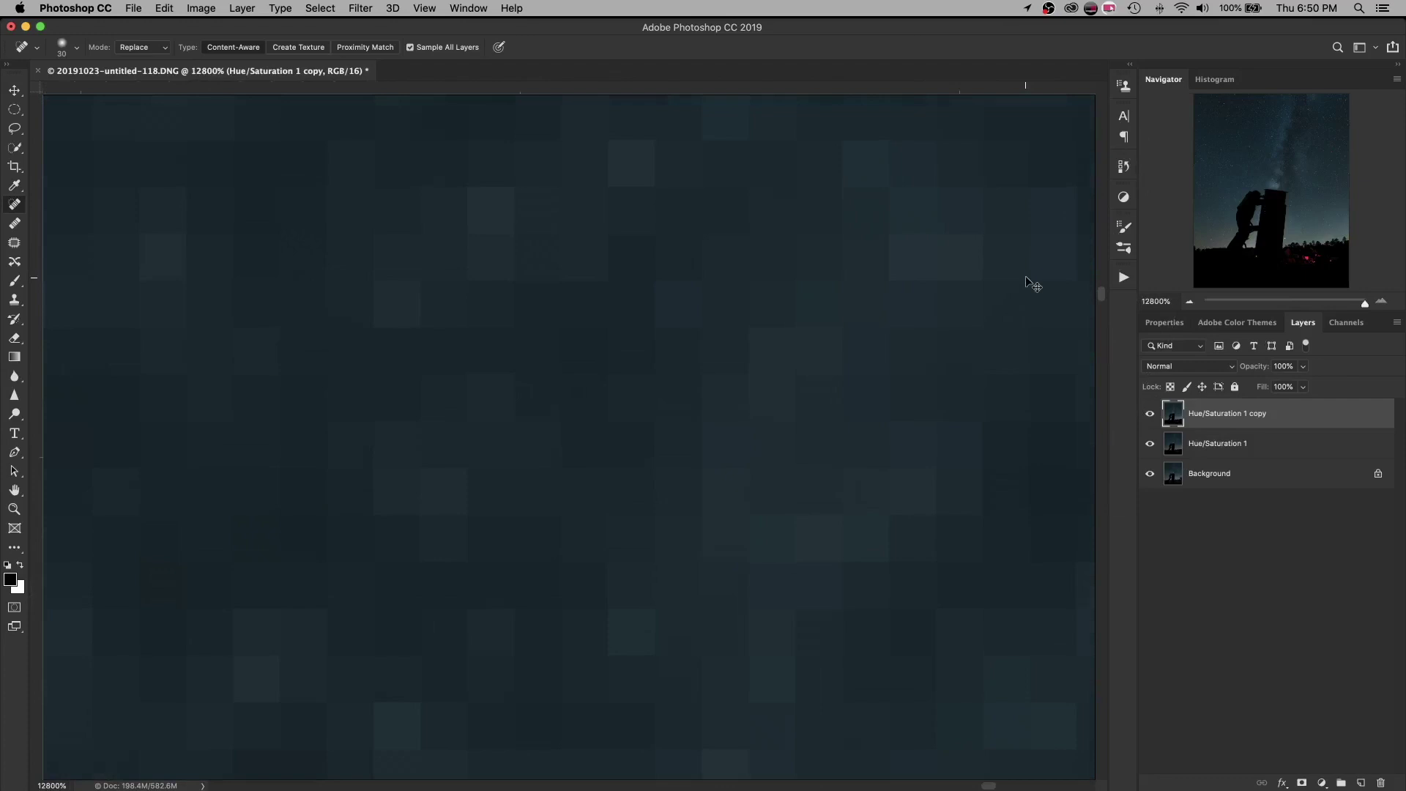
key(super+0)
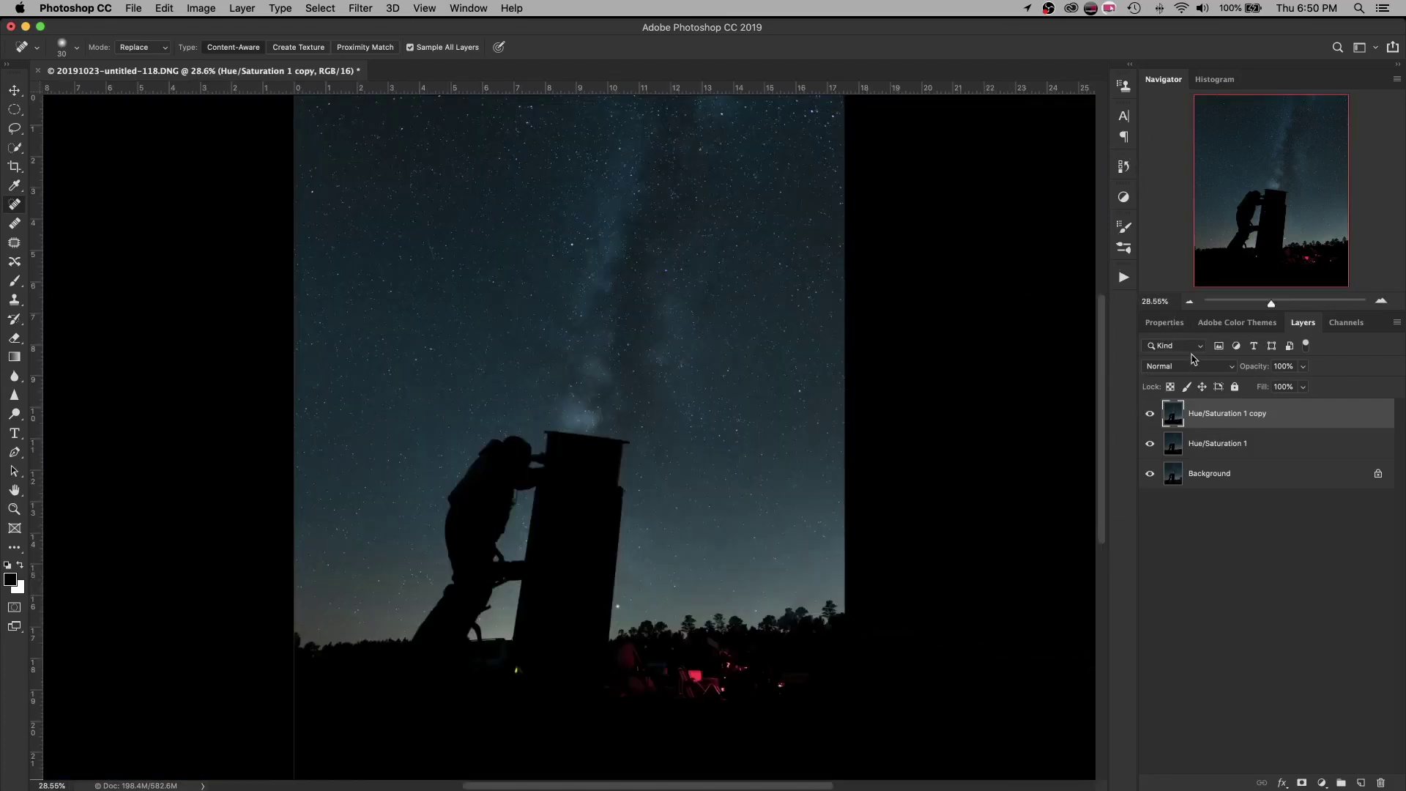